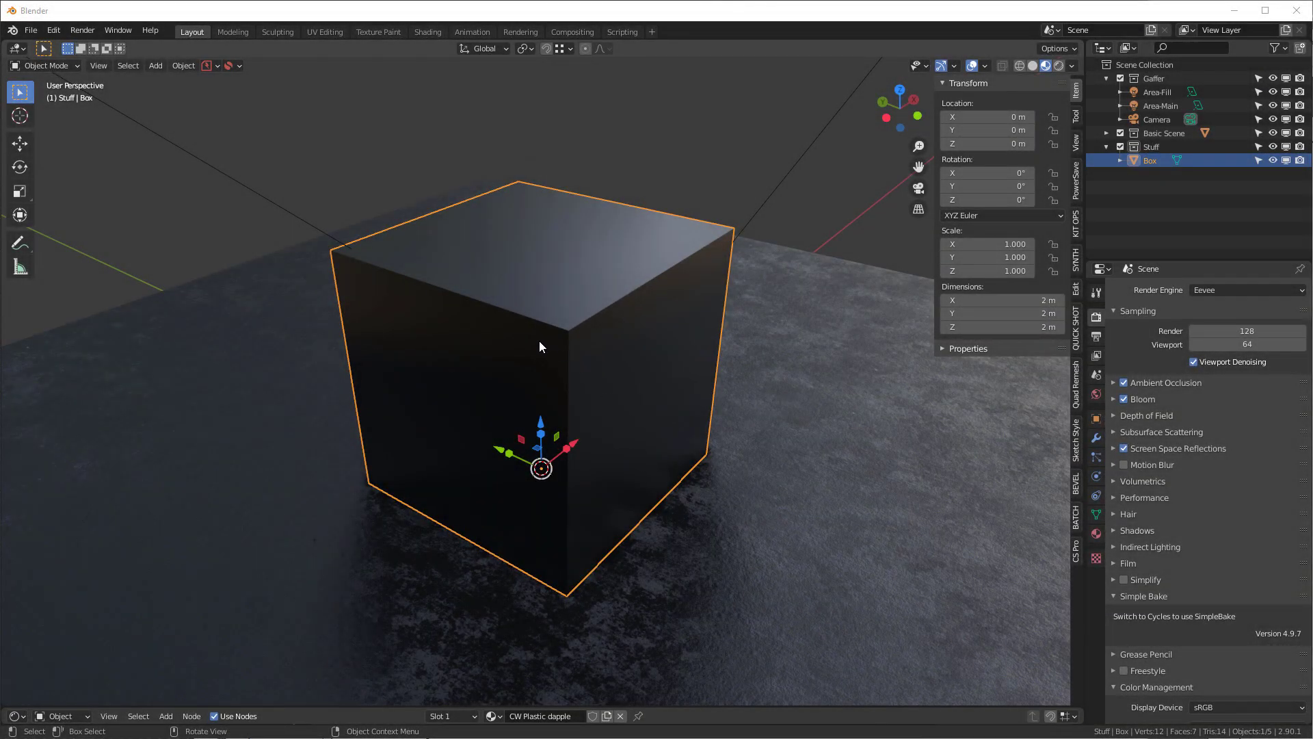
# Delete all five scene objects and switch to an orthographic front view
pyautogui.hotkey('alt', 'a')
pyautogui.press('a')
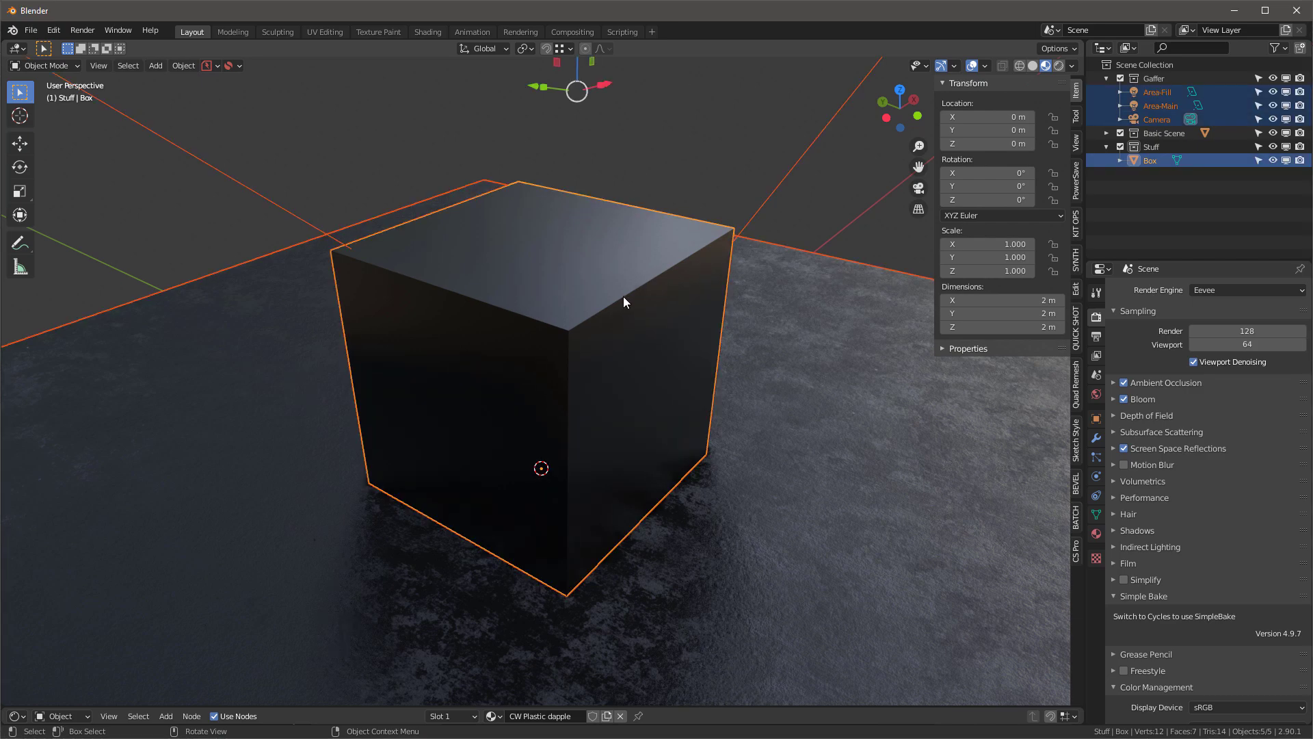
pyautogui.press('x')
pyautogui.click(622, 290)
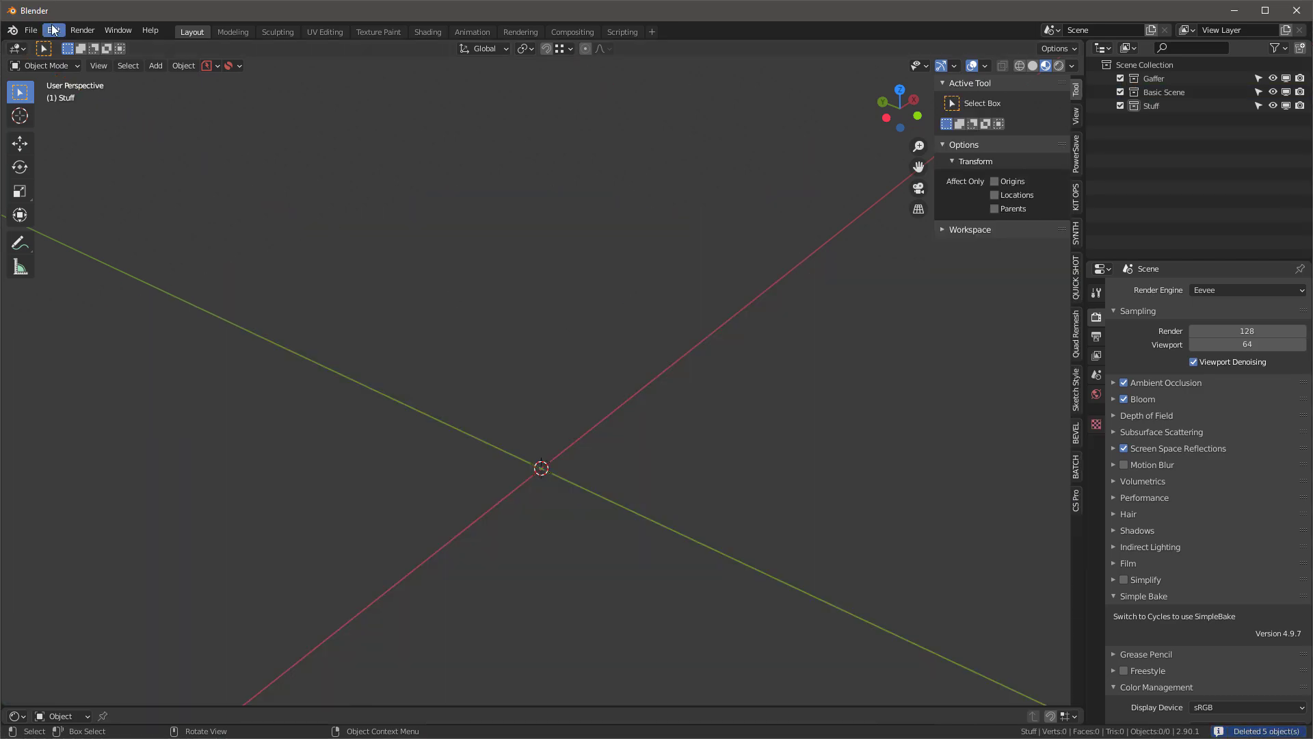
pyautogui.press('KP_5')
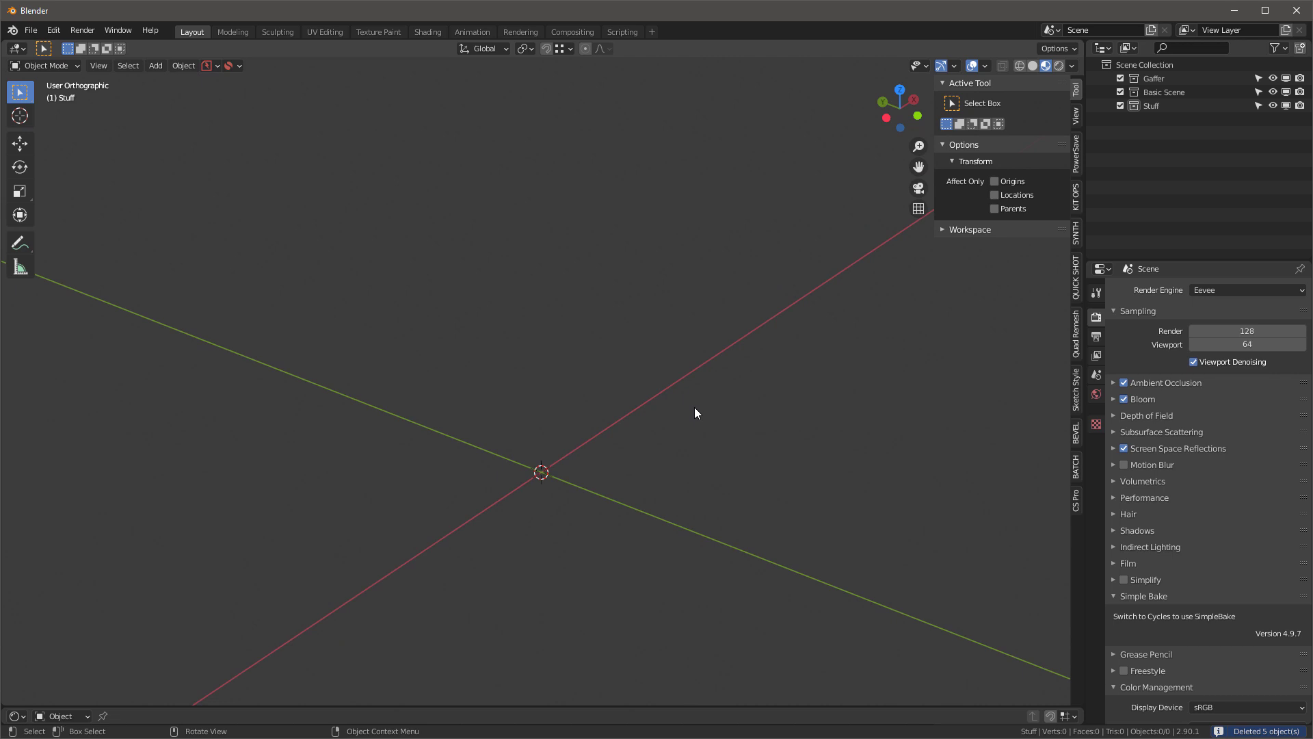
pyautogui.press('KP_1')
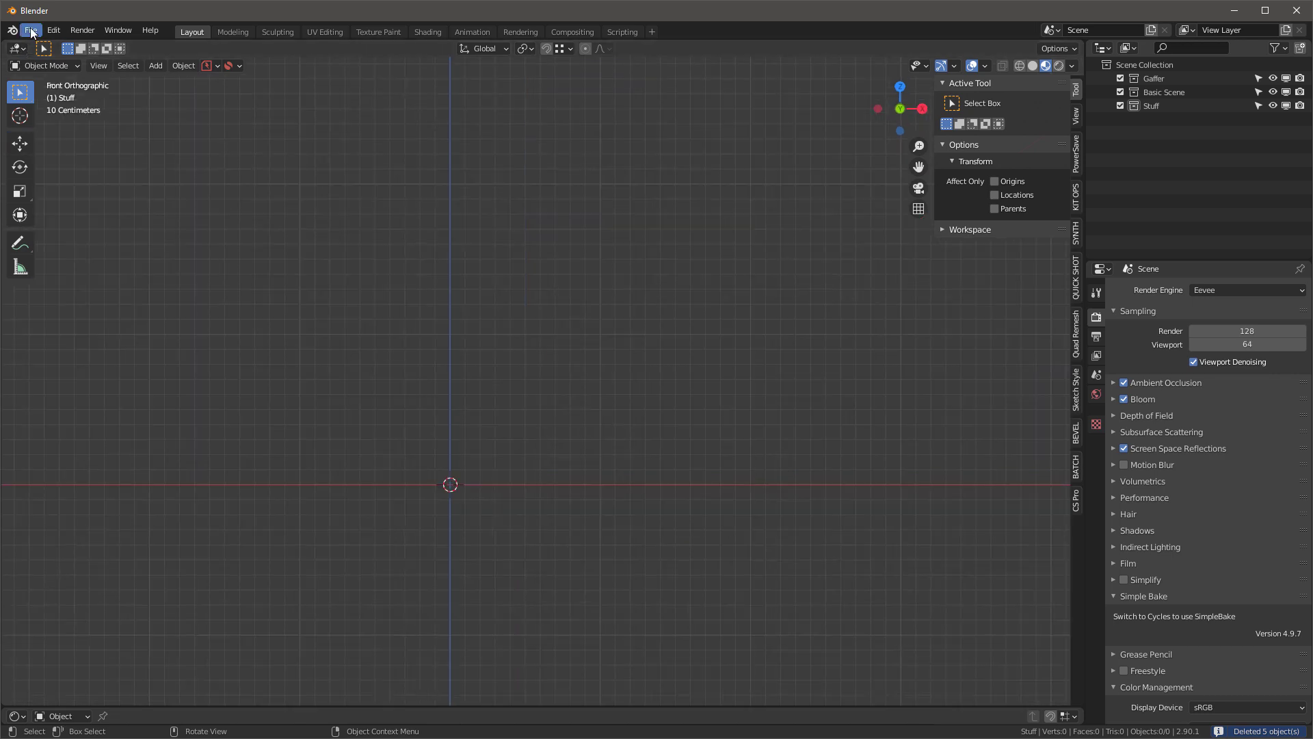
# Import m2_front.png from the SYNTH-audiobox folder as an image plane
pyautogui.click(31, 31)
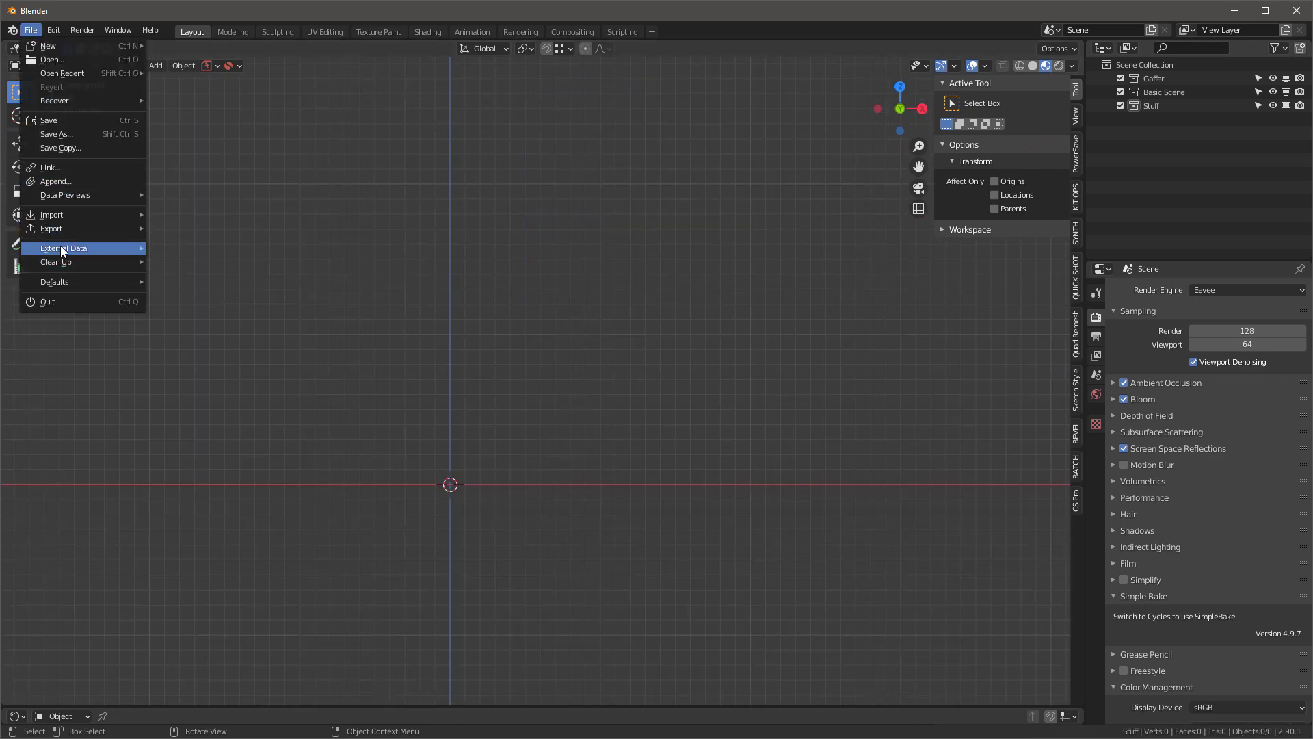
pyautogui.moveTo(64, 215)
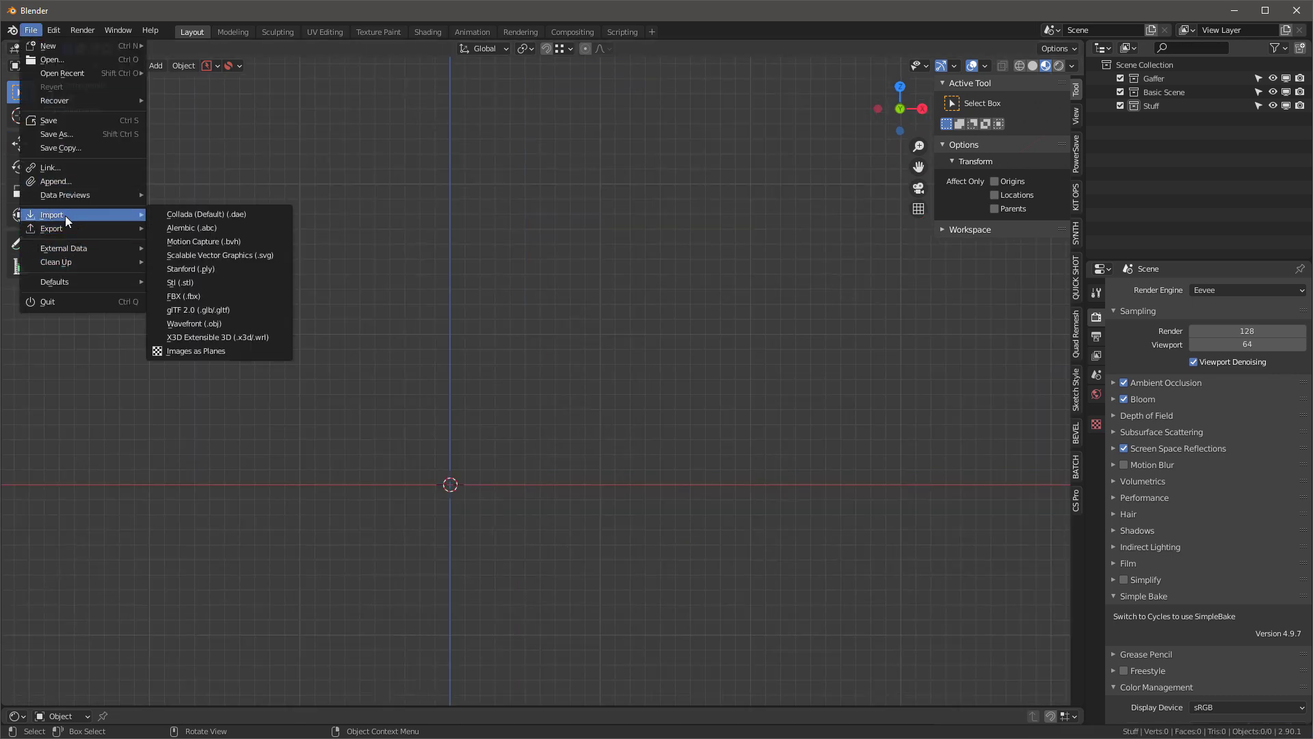
pyautogui.click(236, 351)
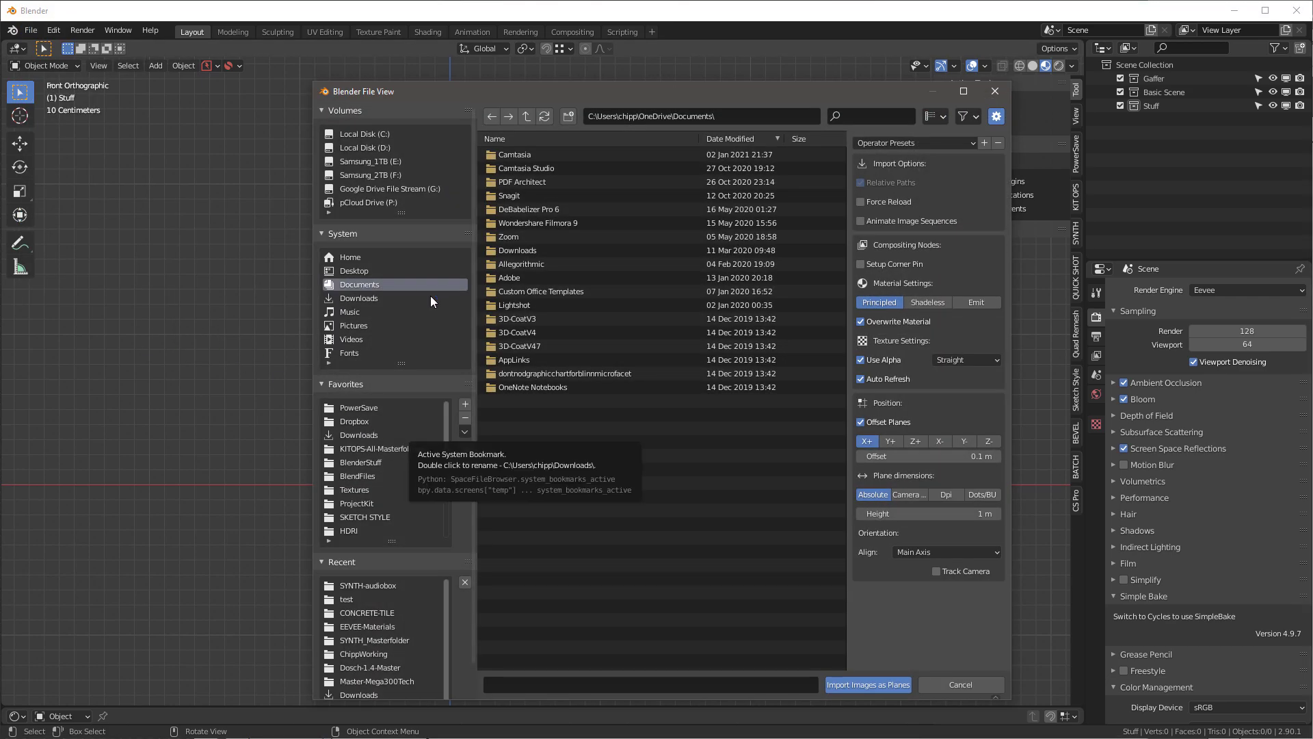
pyautogui.click(368, 587)
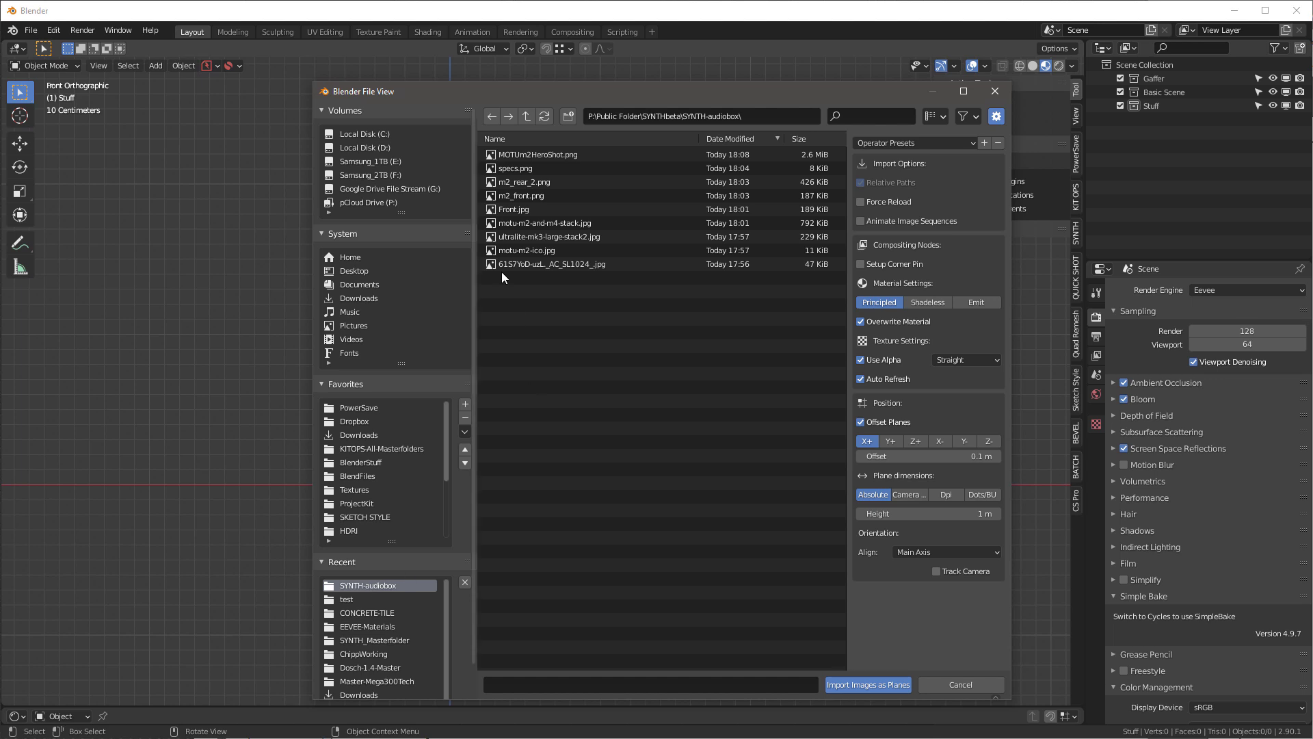
pyautogui.click(932, 118)
pyautogui.click(907, 189)
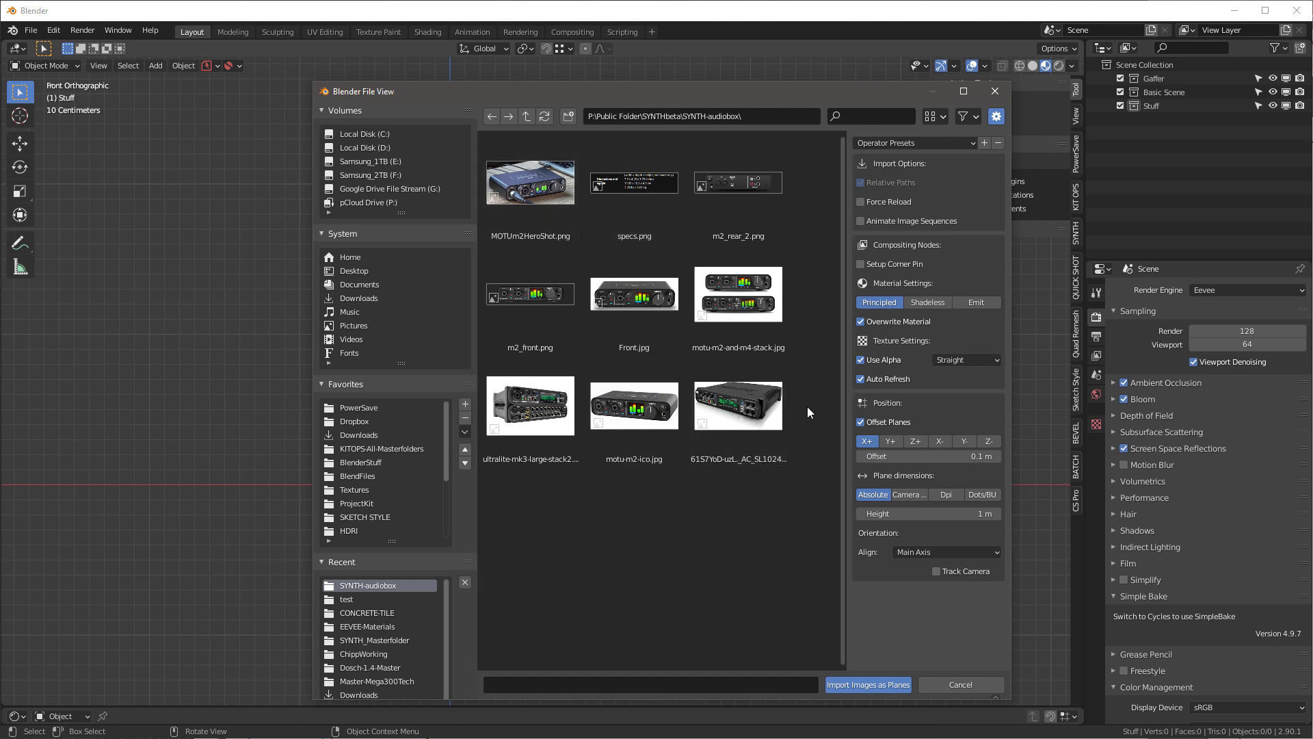
pyautogui.click(539, 297)
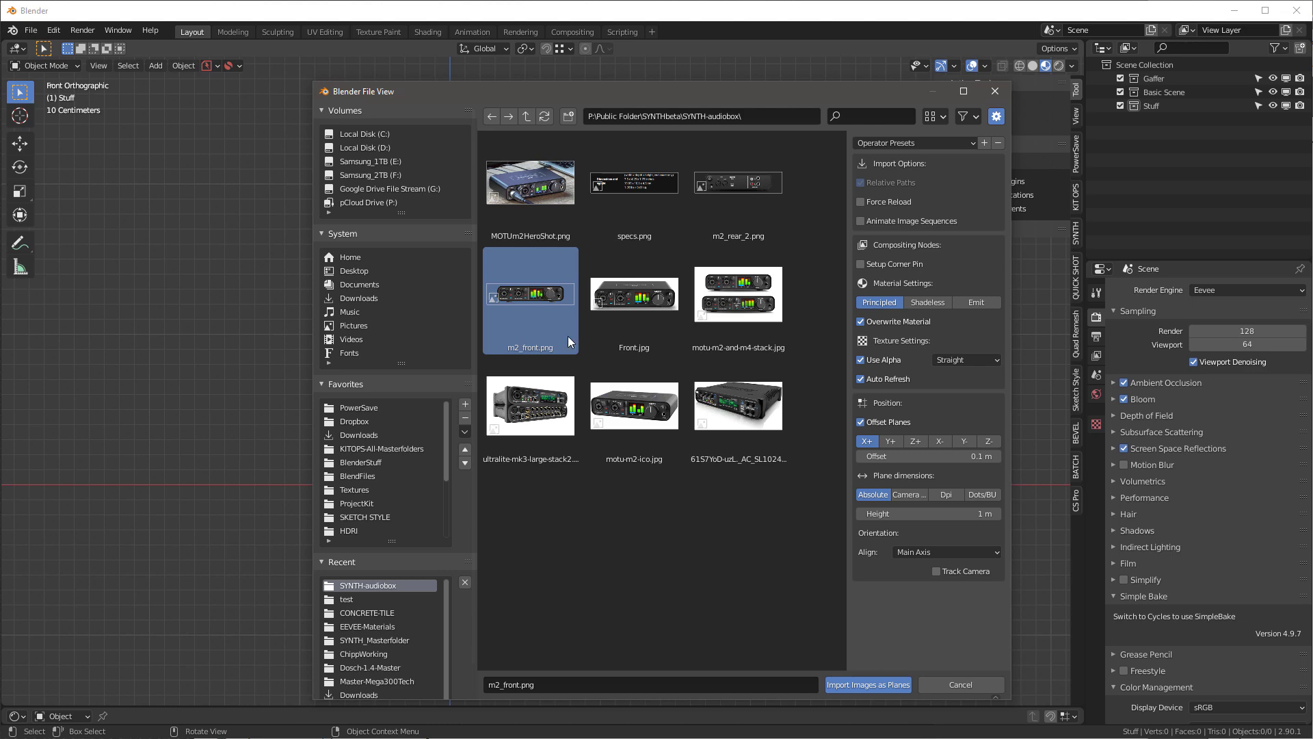
pyautogui.click(859, 686)
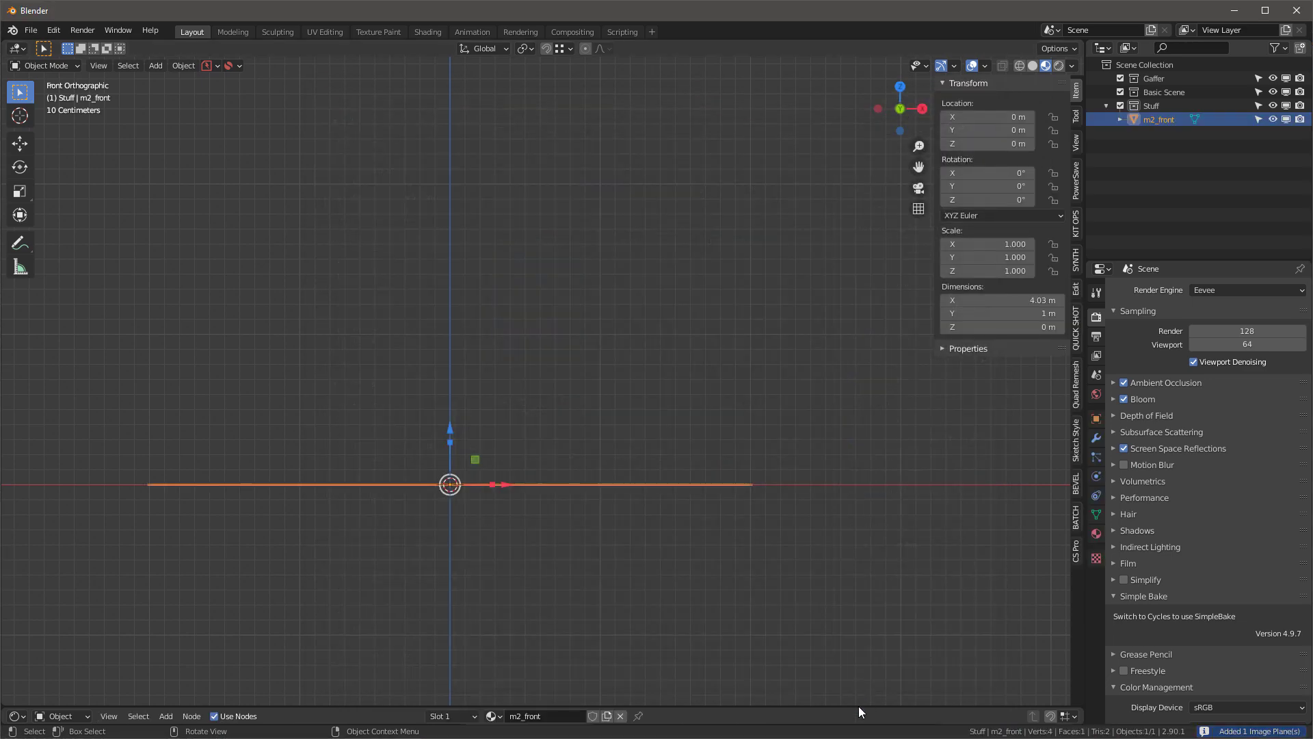
# Rotate the image plane 90° on X so it stands upright facing front
pyautogui.press('r')
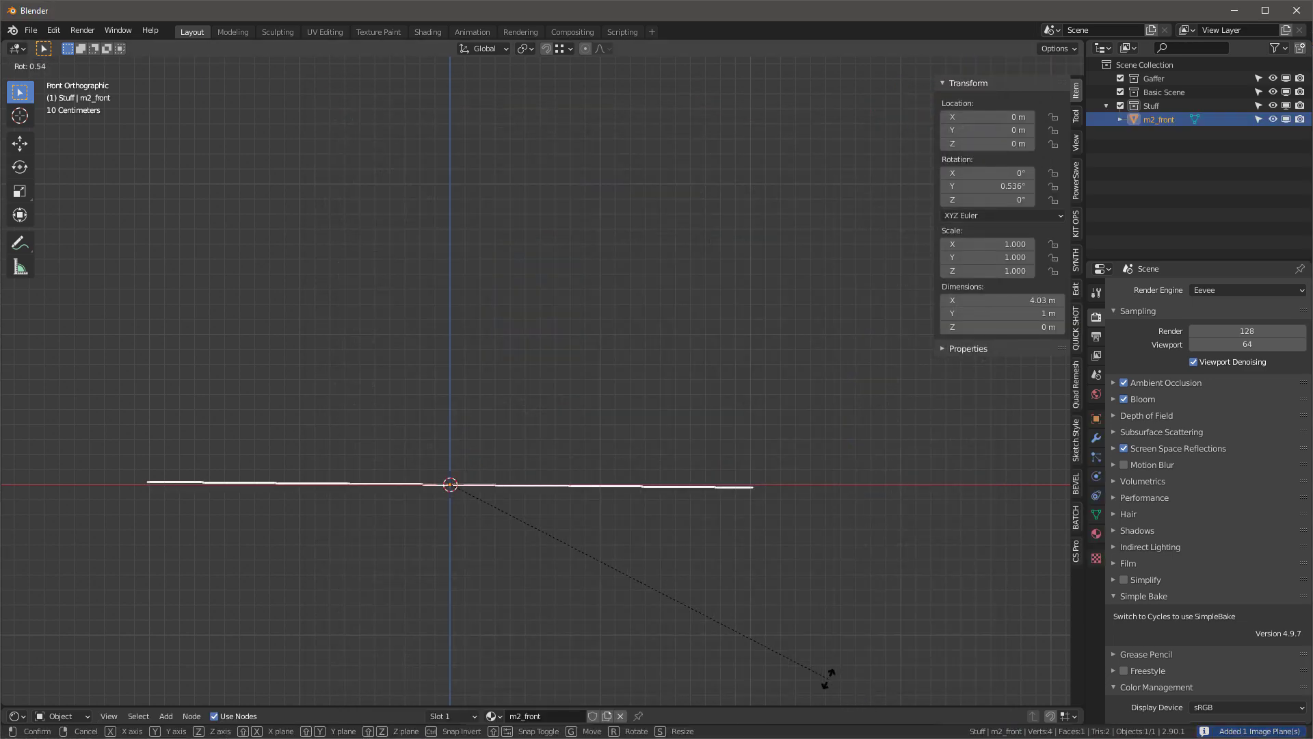
pyautogui.press('x')
pyautogui.press('9')
pyautogui.press('0')
pyautogui.press('Return')
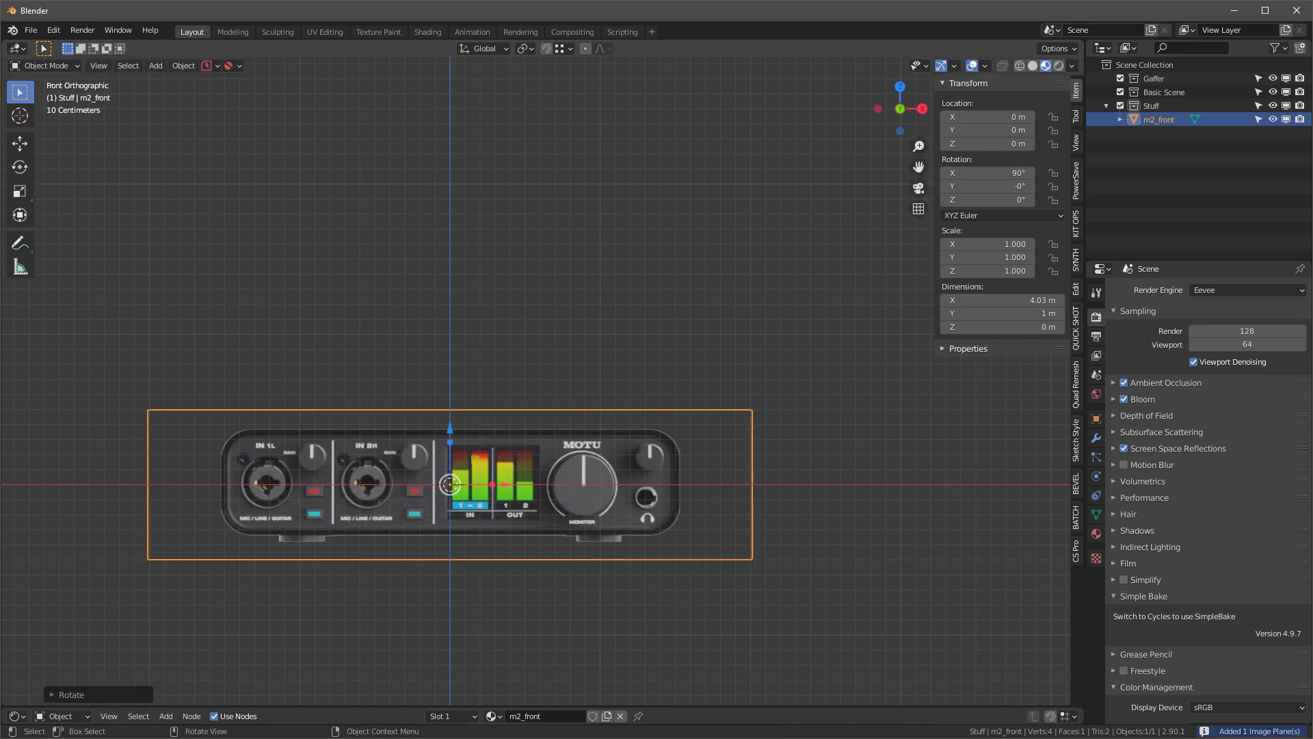
pyautogui.scroll(2, 530, 509)
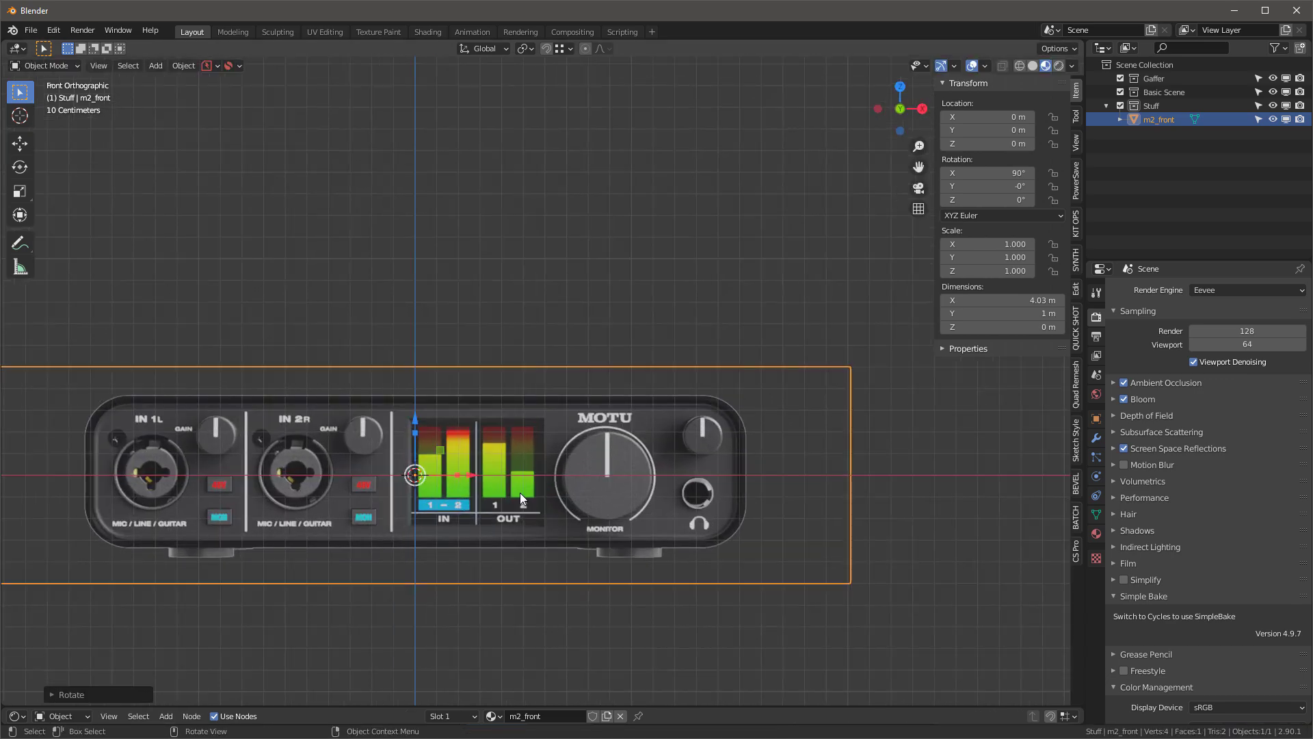
pyautogui.scroll(-1, 520, 493)
pyautogui.keyDown('shift'); pyautogui.moveTo(520, 492); pyautogui.dragTo(601, 412, button='middle'); pyautogui.keyUp('shift')
pyautogui.scroll(1, 606, 383)
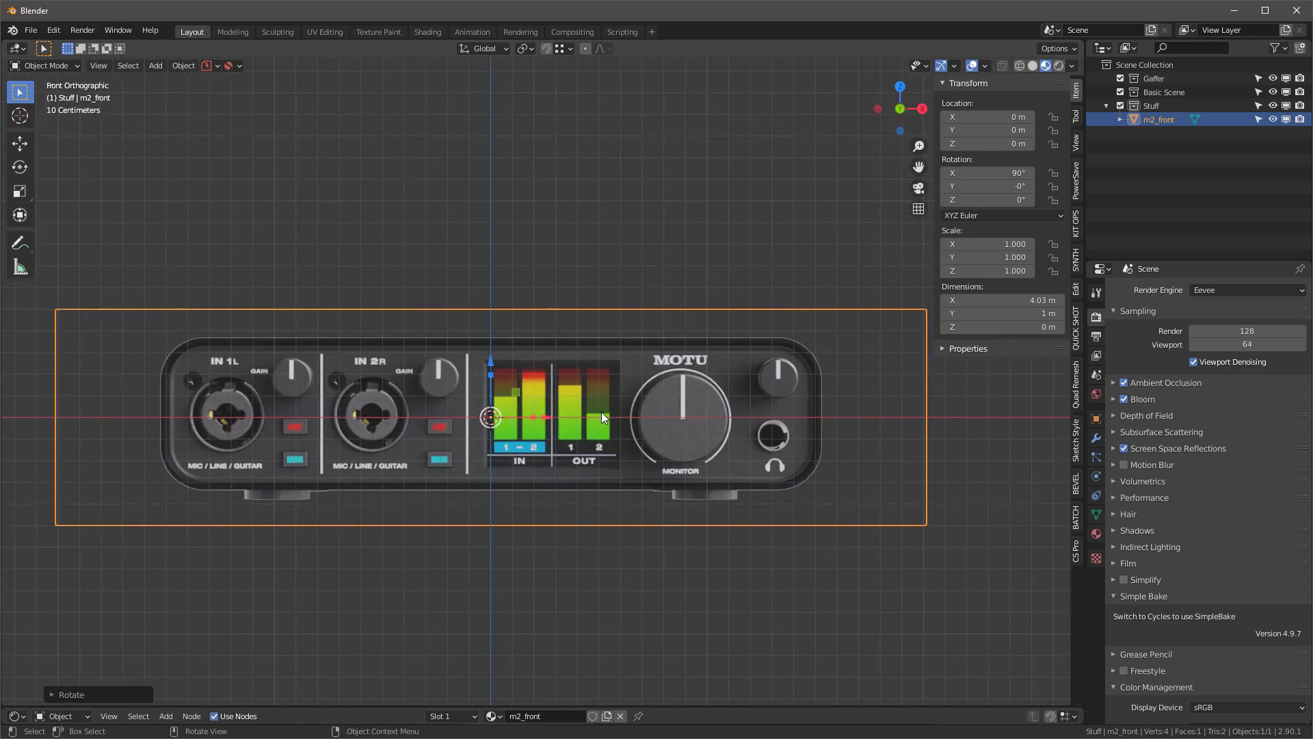
# In Edit Mode, add vertical loop cuts at the device's right and left edges
pyautogui.press('Tab')
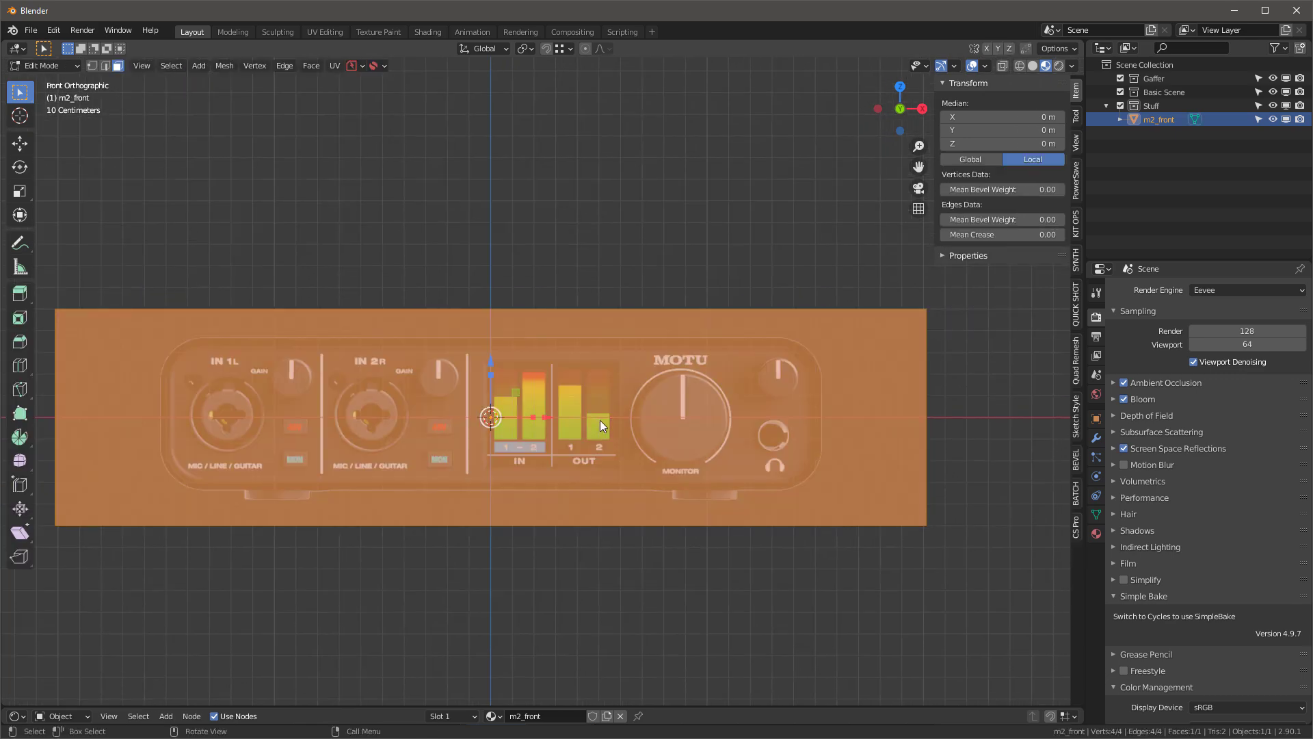
pyautogui.hotkey('ctrl', 'r')
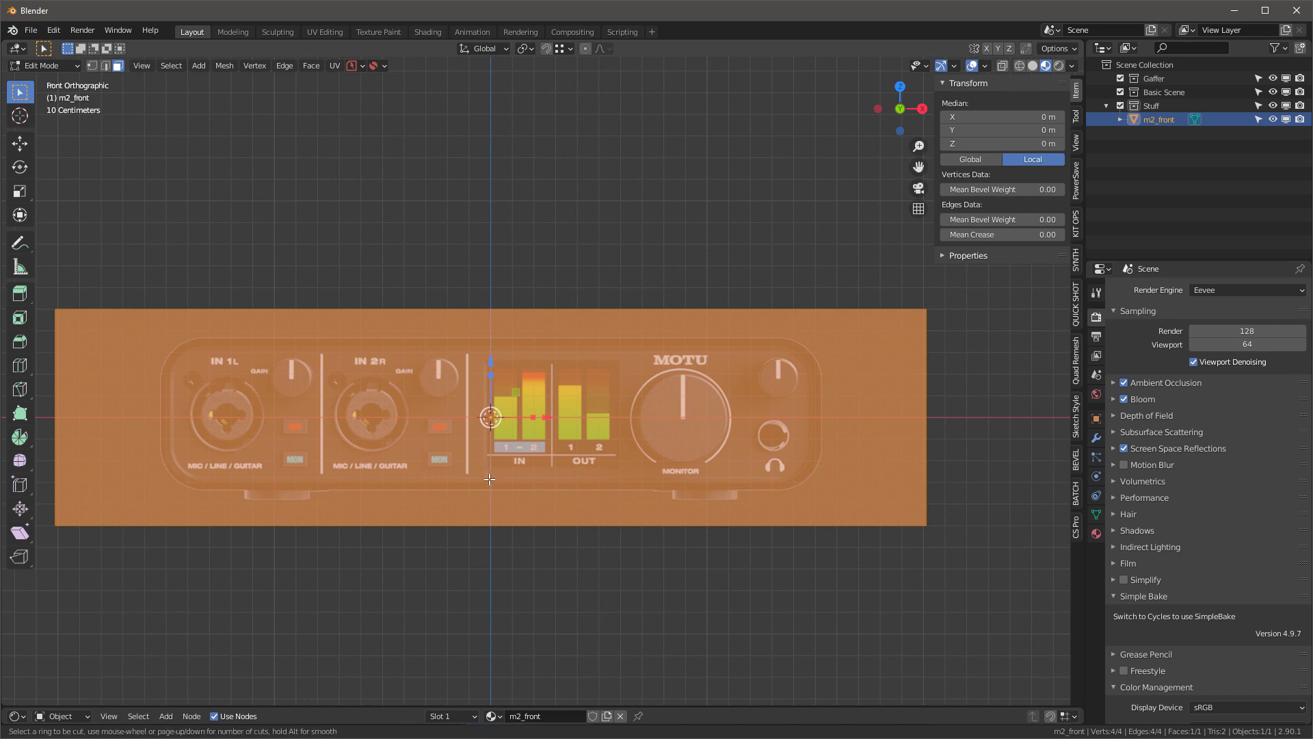
pyautogui.click(507, 540)
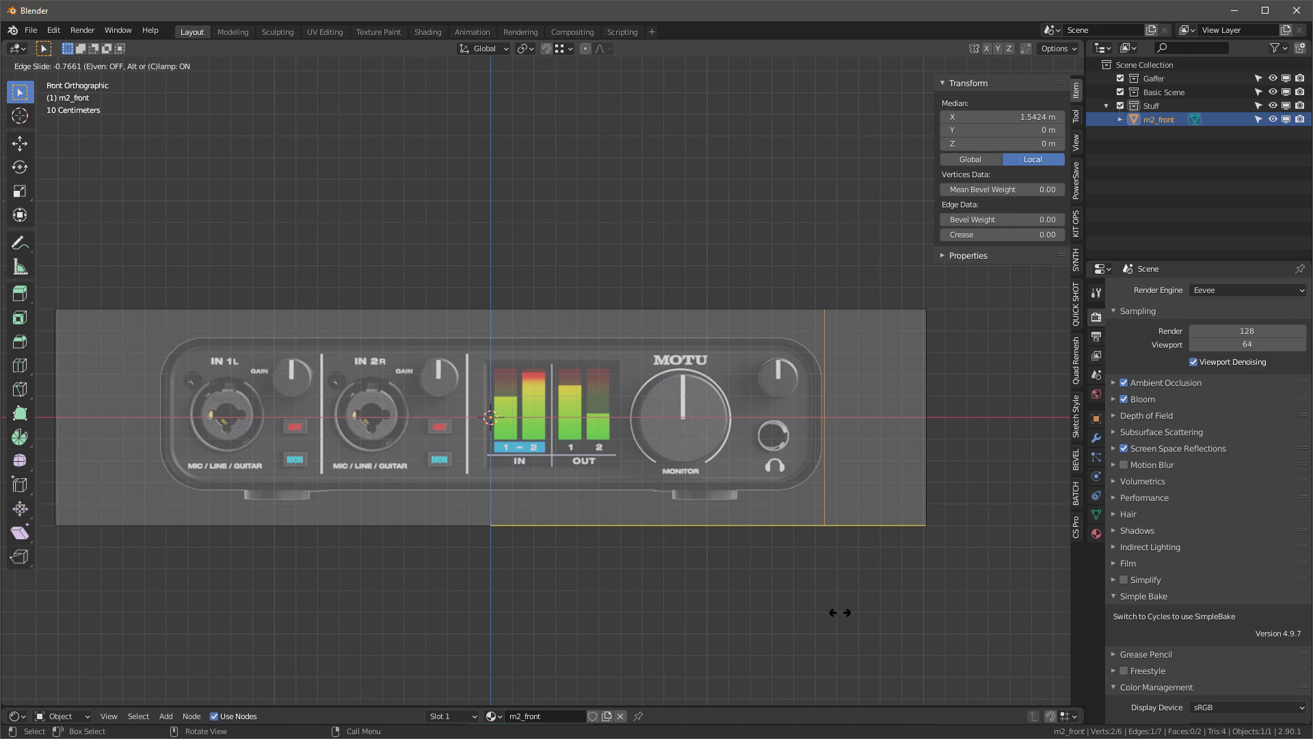
pyautogui.click(838, 612)
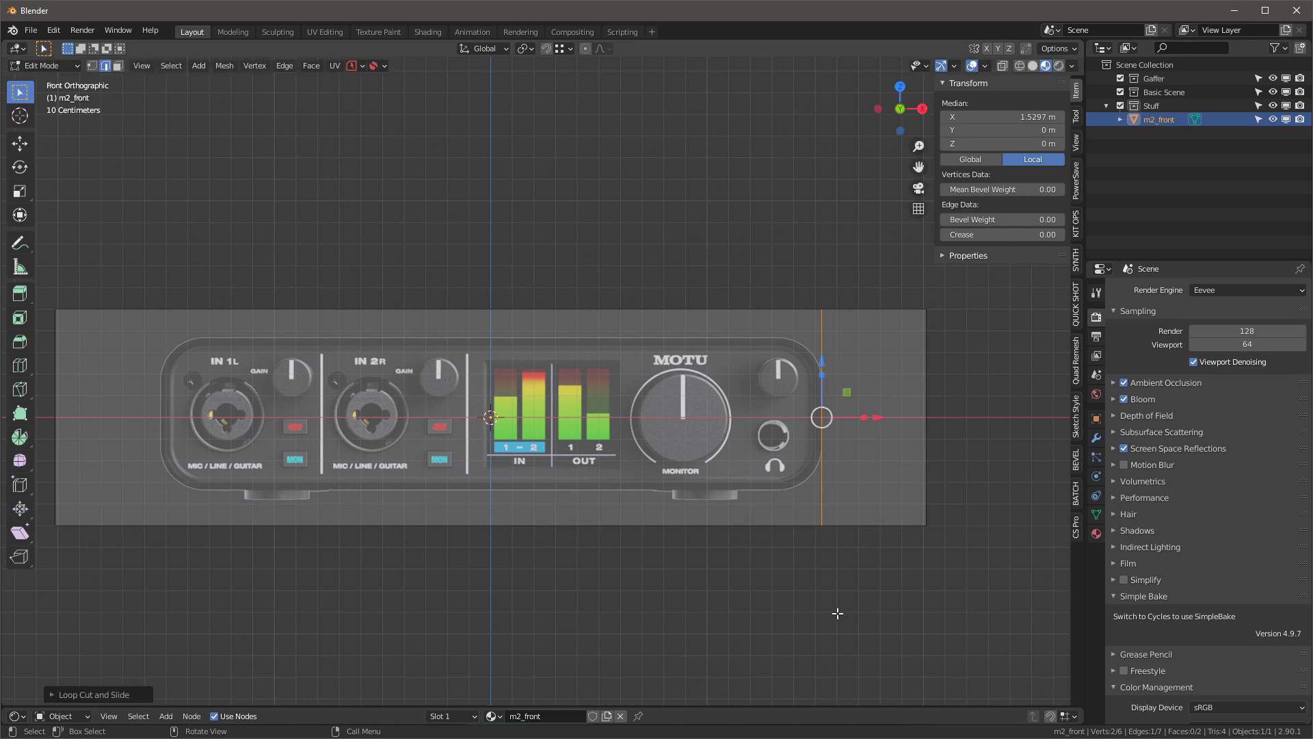
pyautogui.hotkey('ctrl', 'r')
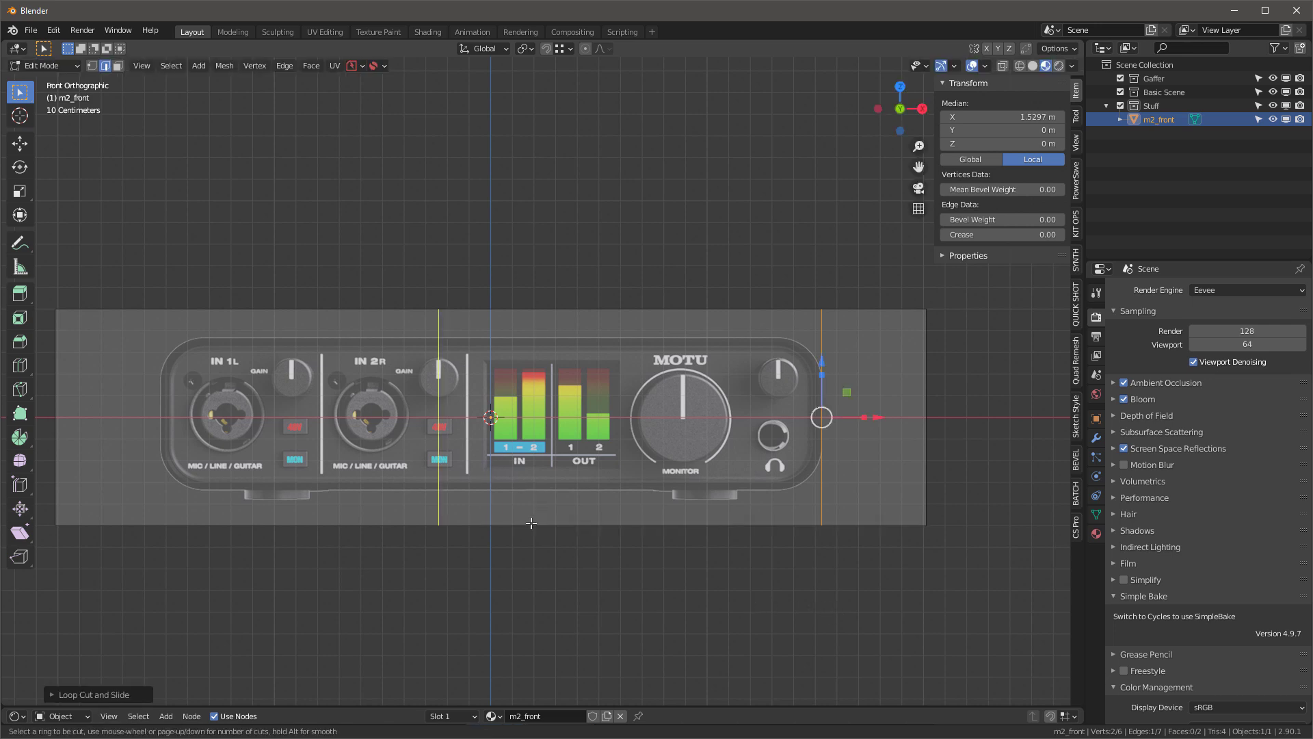
pyautogui.click(537, 506)
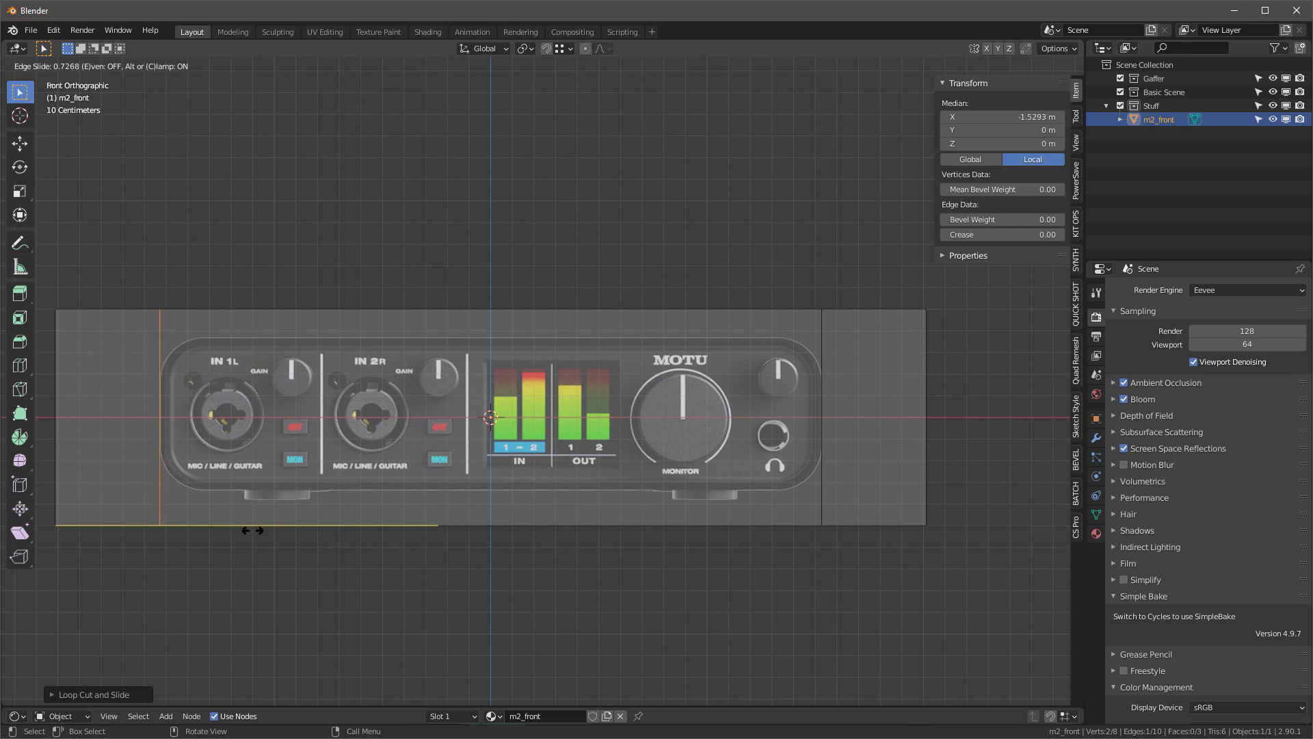
pyautogui.click(252, 530)
# Add horizontal loop cuts at the device's top and bottom edges
pyautogui.hotkey('ctrl', 'r')
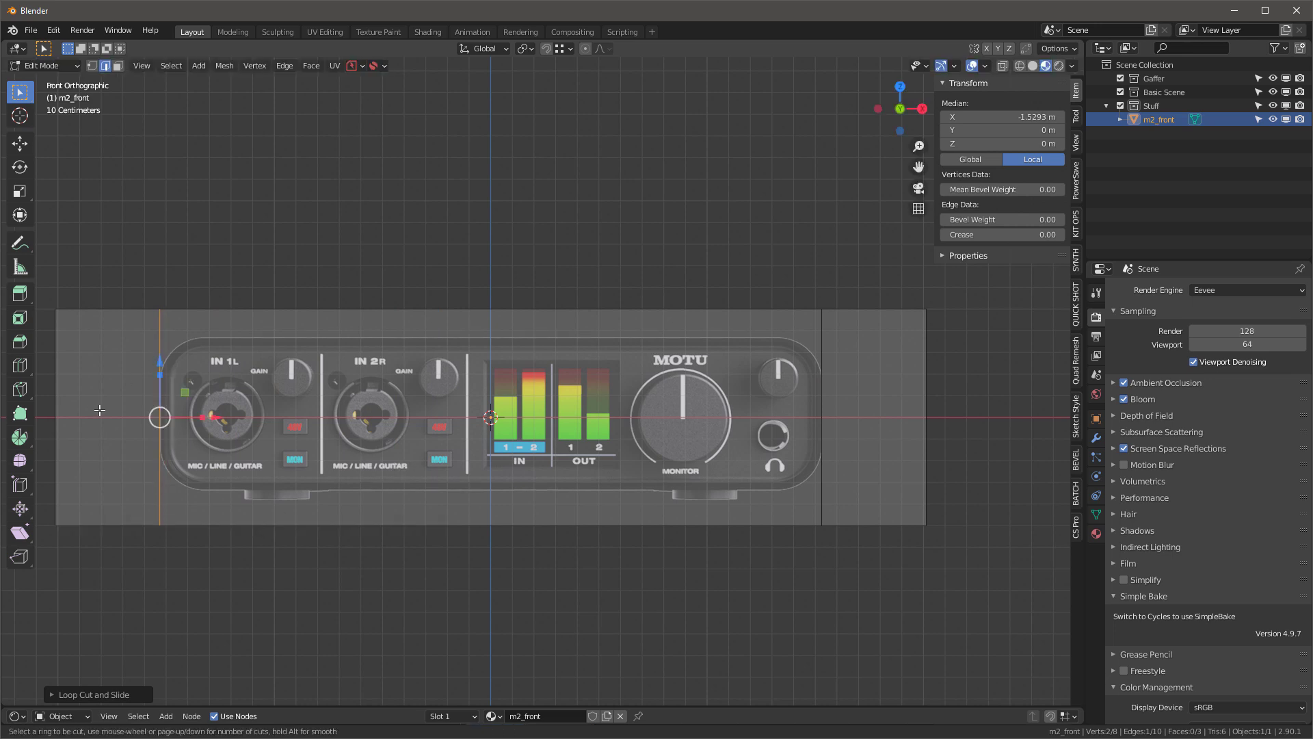
pyautogui.click(159, 417)
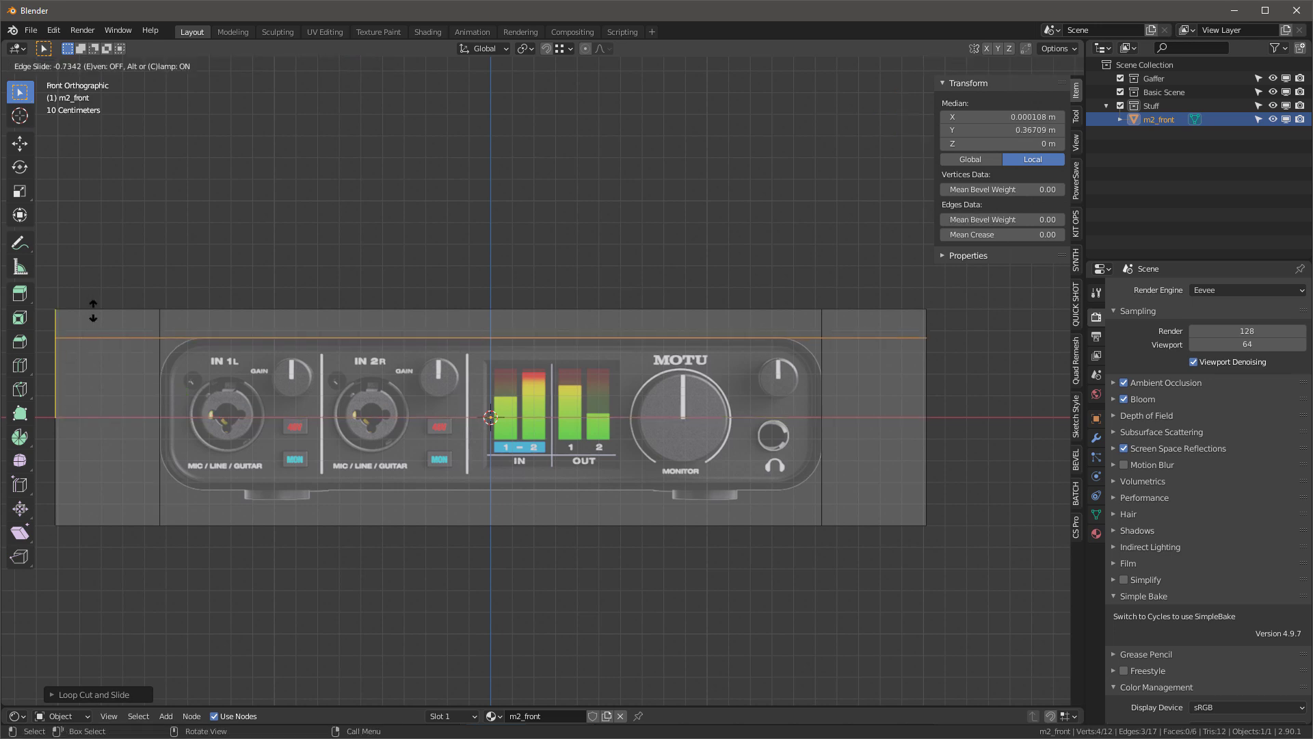
pyautogui.click(93, 310)
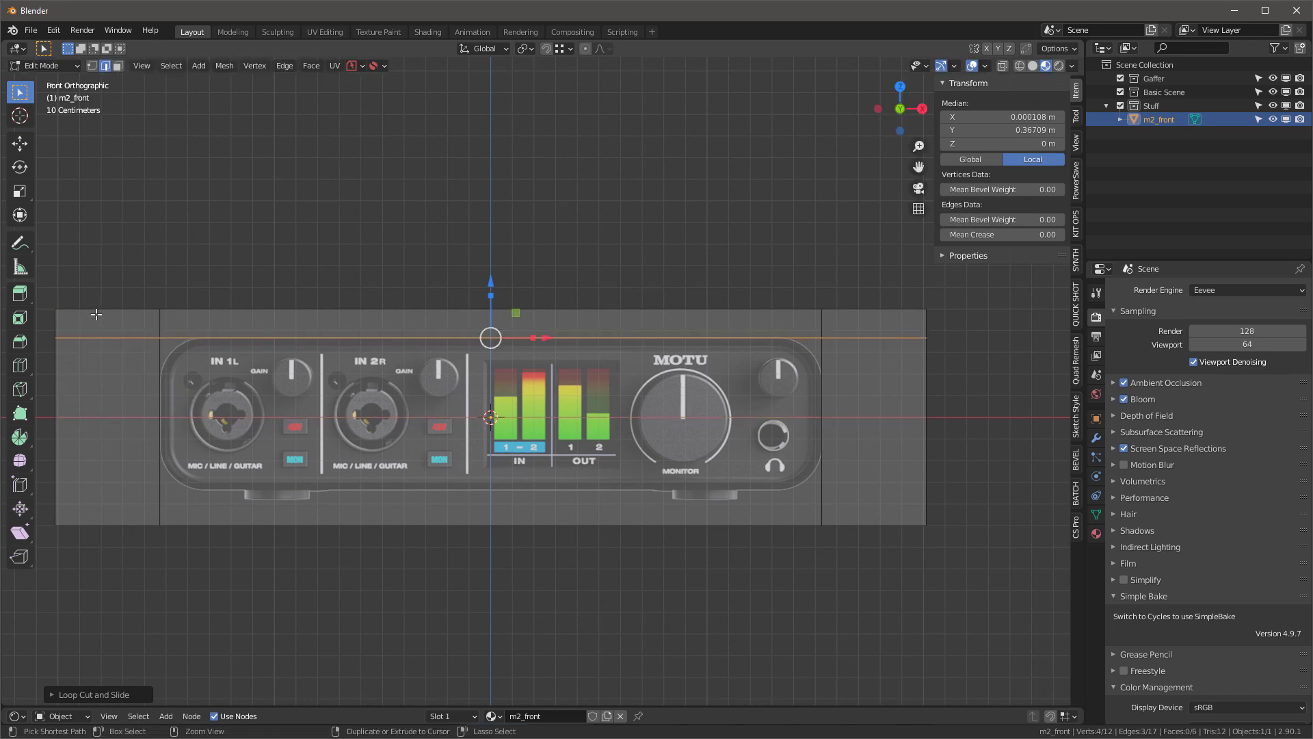
pyautogui.hotkey('ctrl', 'r')
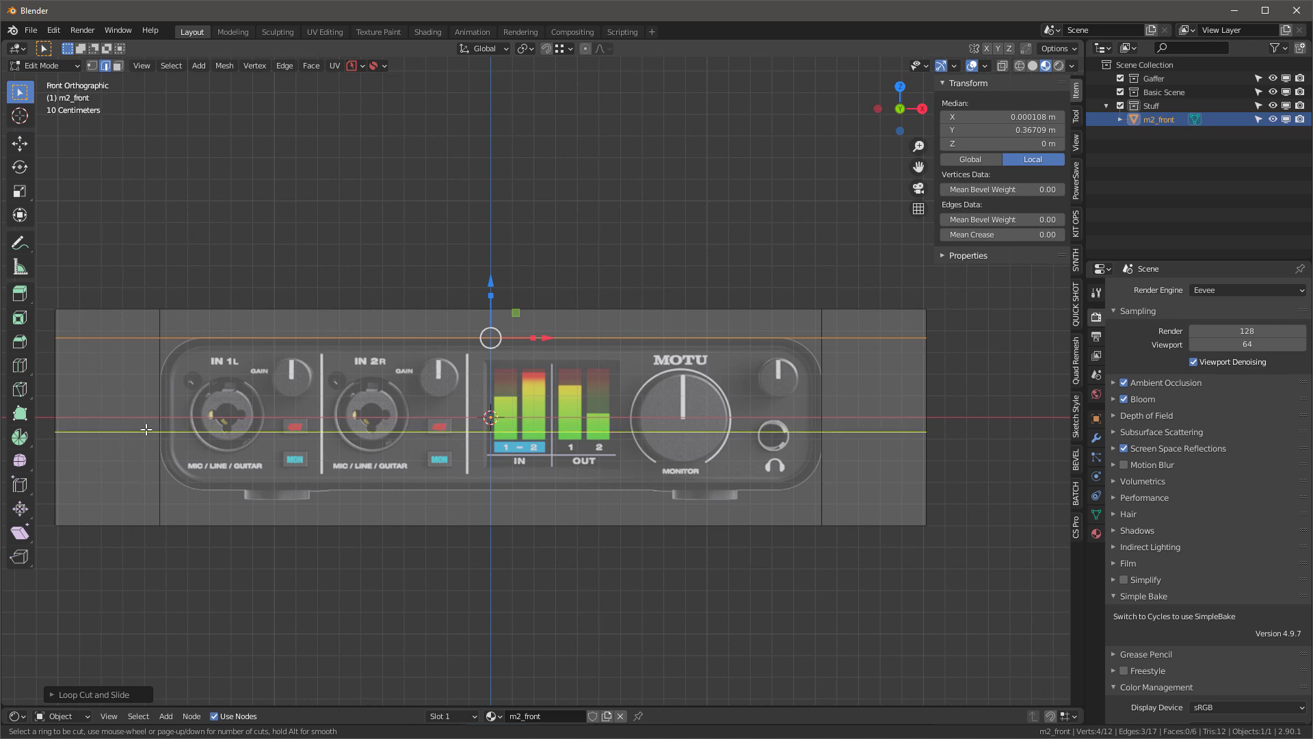
pyautogui.press('Escape')
pyautogui.hotkey('ctrl', 'r')
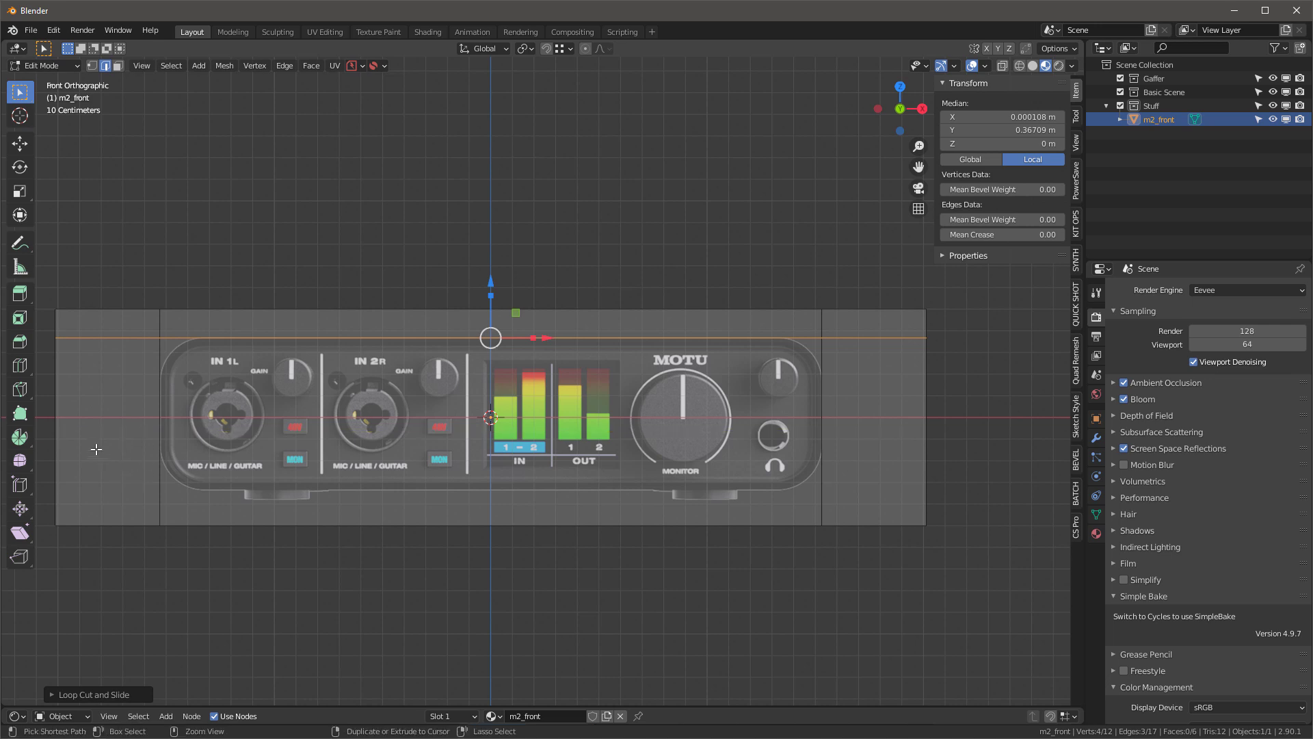
pyautogui.click(87, 455)
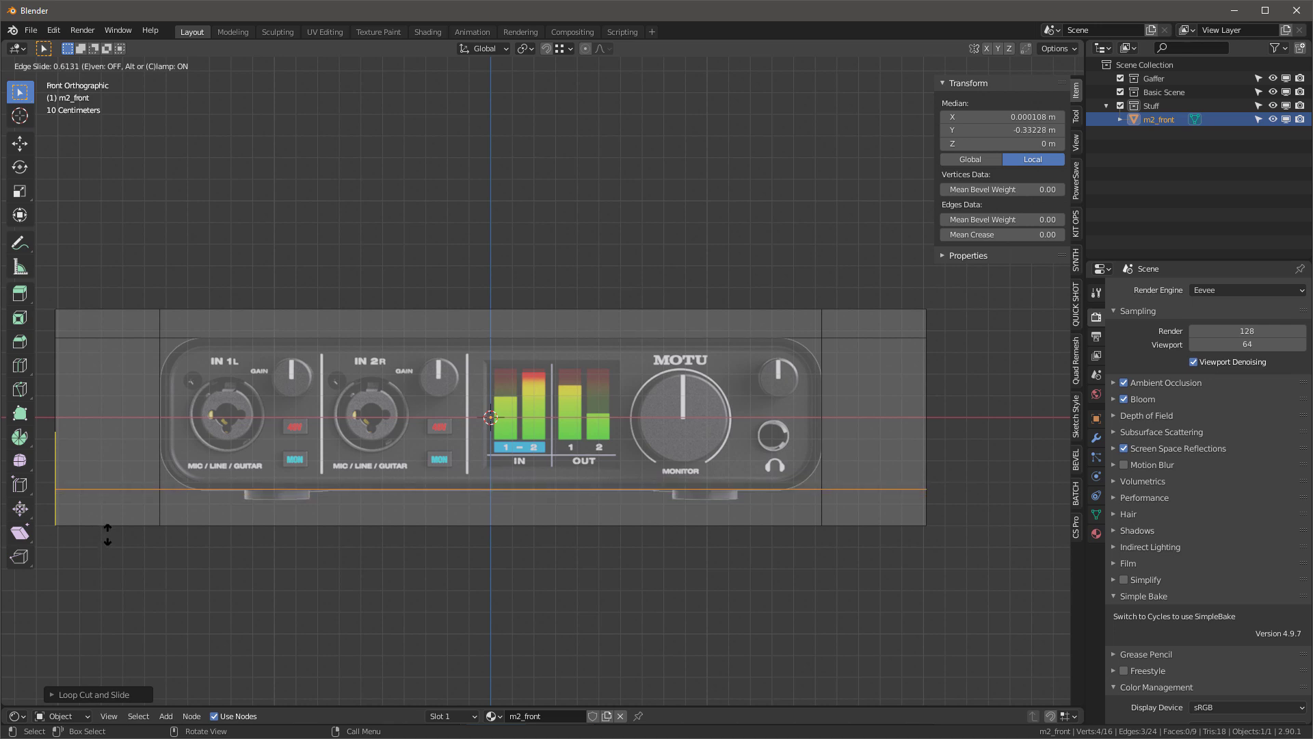
pyautogui.click(107, 534)
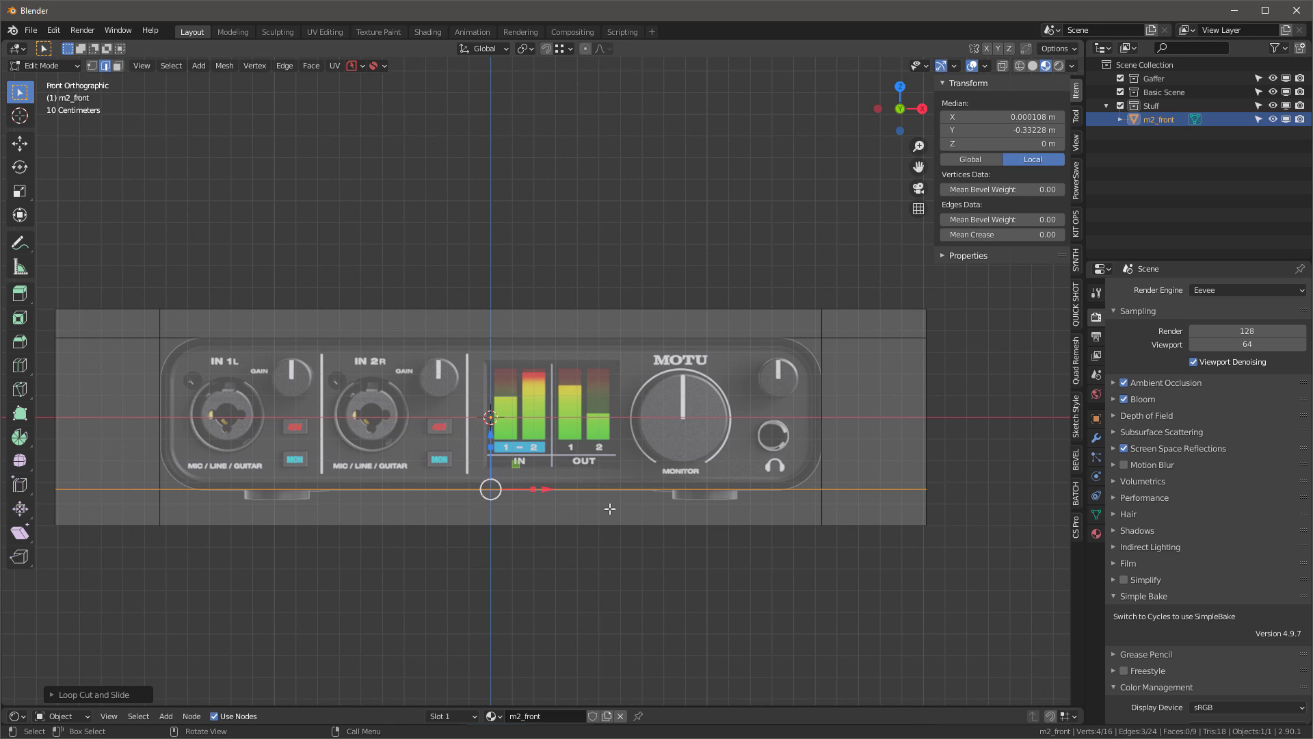
# Delete the outer border vertices, leaving a single 3.06 × 0.699 m face
pyautogui.scroll(-1, 766, 461)
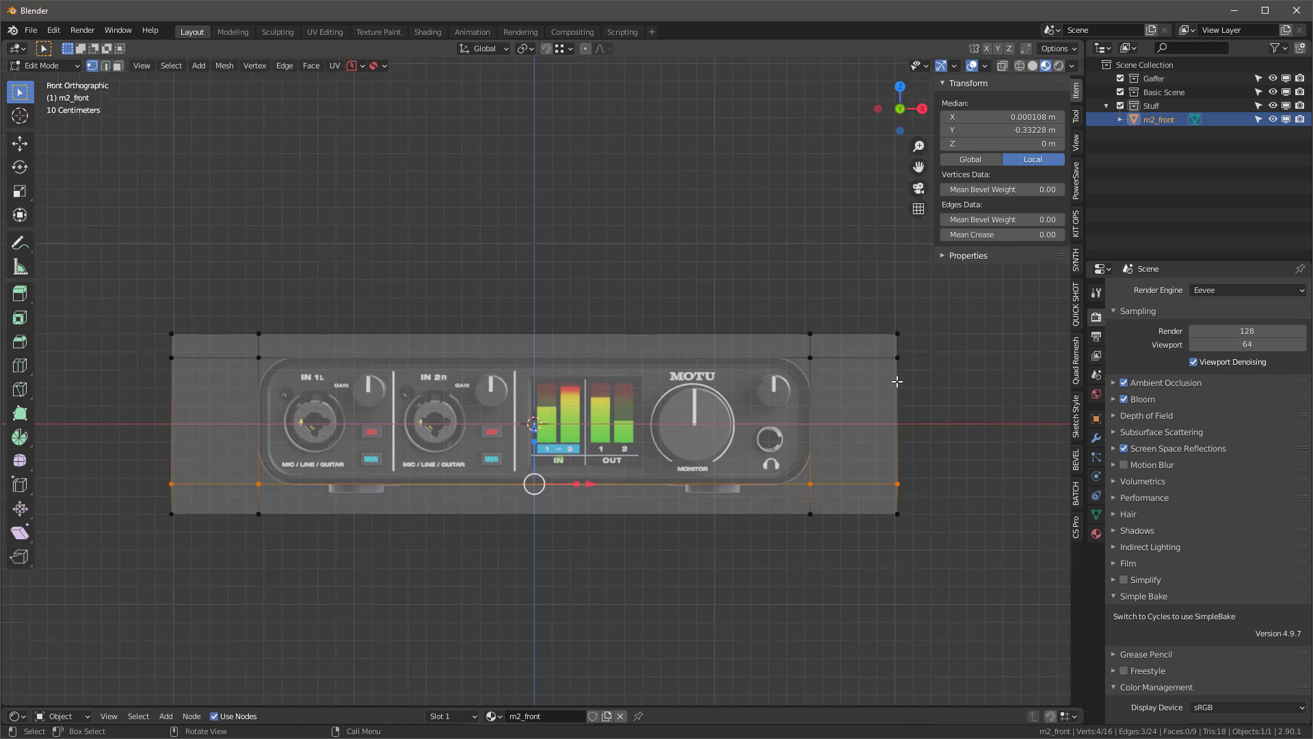
pyautogui.moveTo(882, 319); pyautogui.dragTo(917, 594)
pyautogui.keyDown('shift'); pyautogui.moveTo(97, 296); pyautogui.dragTo(211, 602); pyautogui.keyUp('shift')
pyautogui.keyDown('shift'); pyautogui.moveTo(228, 319); pyautogui.dragTo(818, 350); pyautogui.keyUp('shift')
pyautogui.keyDown('shift'); pyautogui.moveTo(183, 585); pyautogui.dragTo(831, 510); pyautogui.keyUp('shift')
pyautogui.press('x')
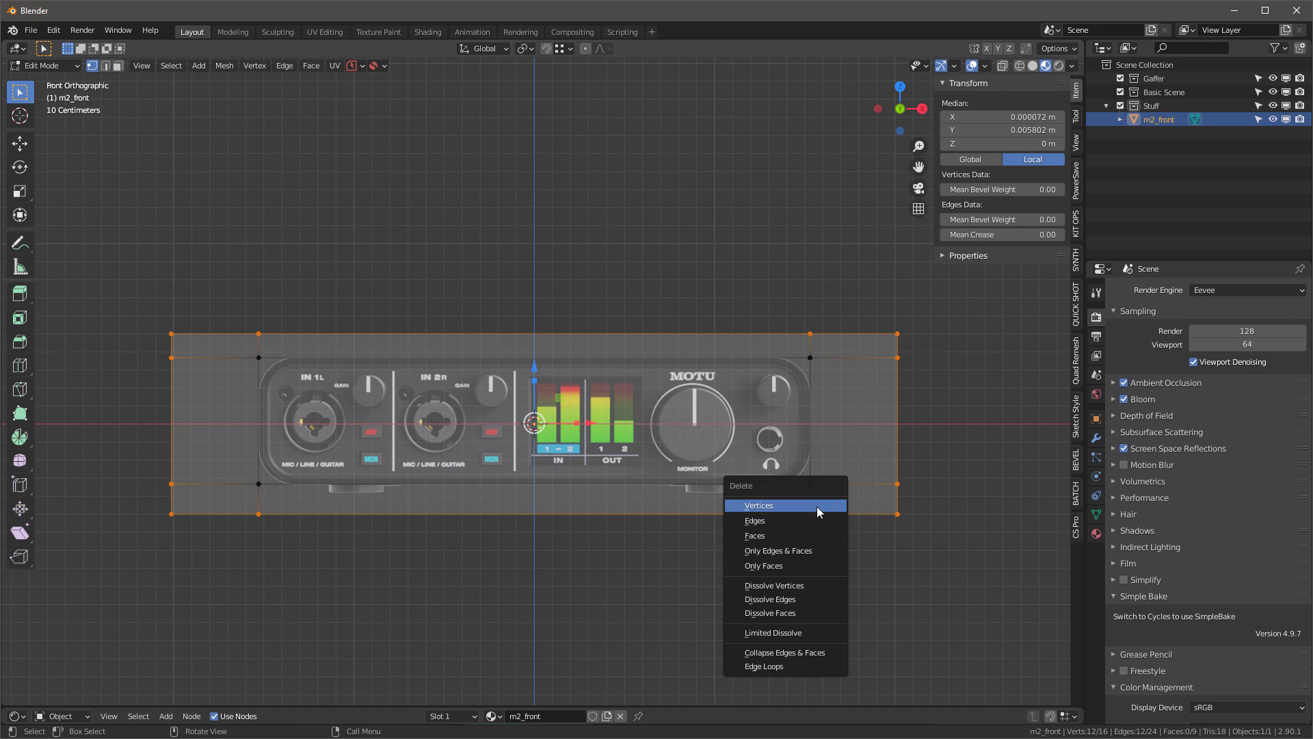
pyautogui.click(821, 510)
pyautogui.press('Tab')
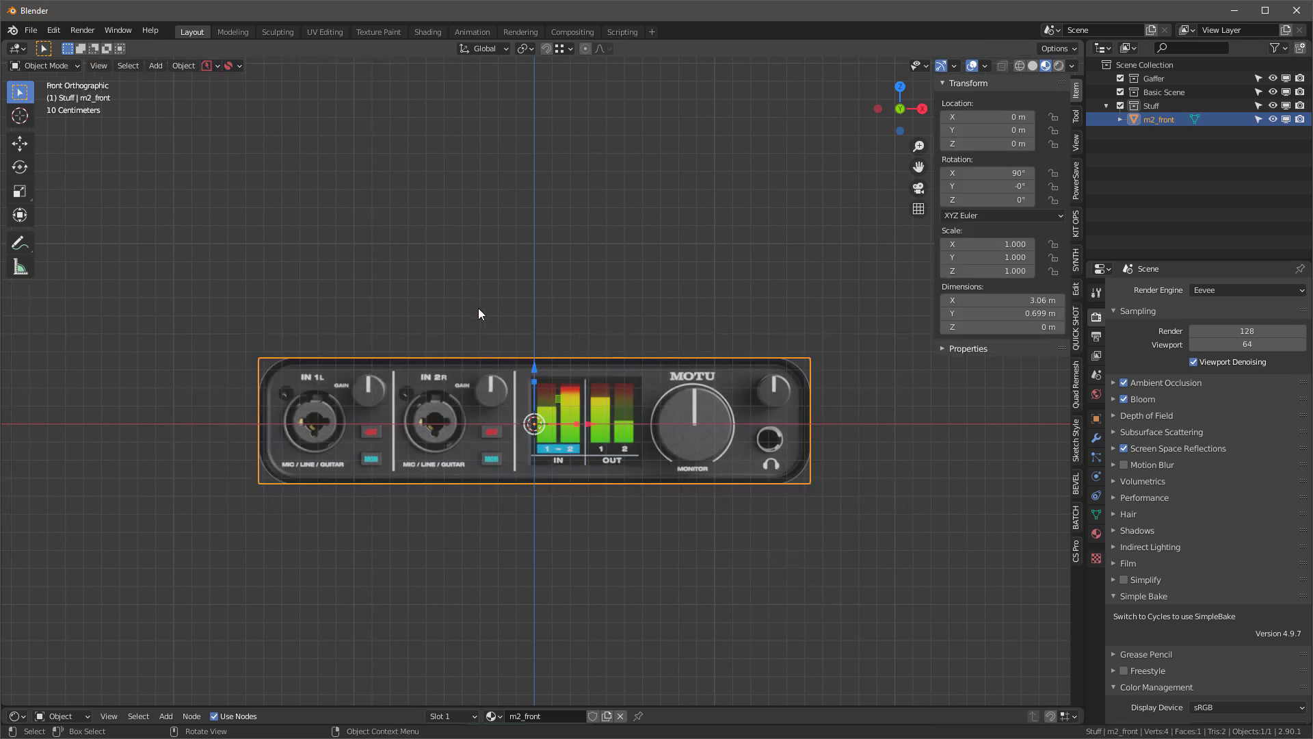
# Search the installed add-ons for 'sna' in Preferences, then close it
pyautogui.click(53, 30)
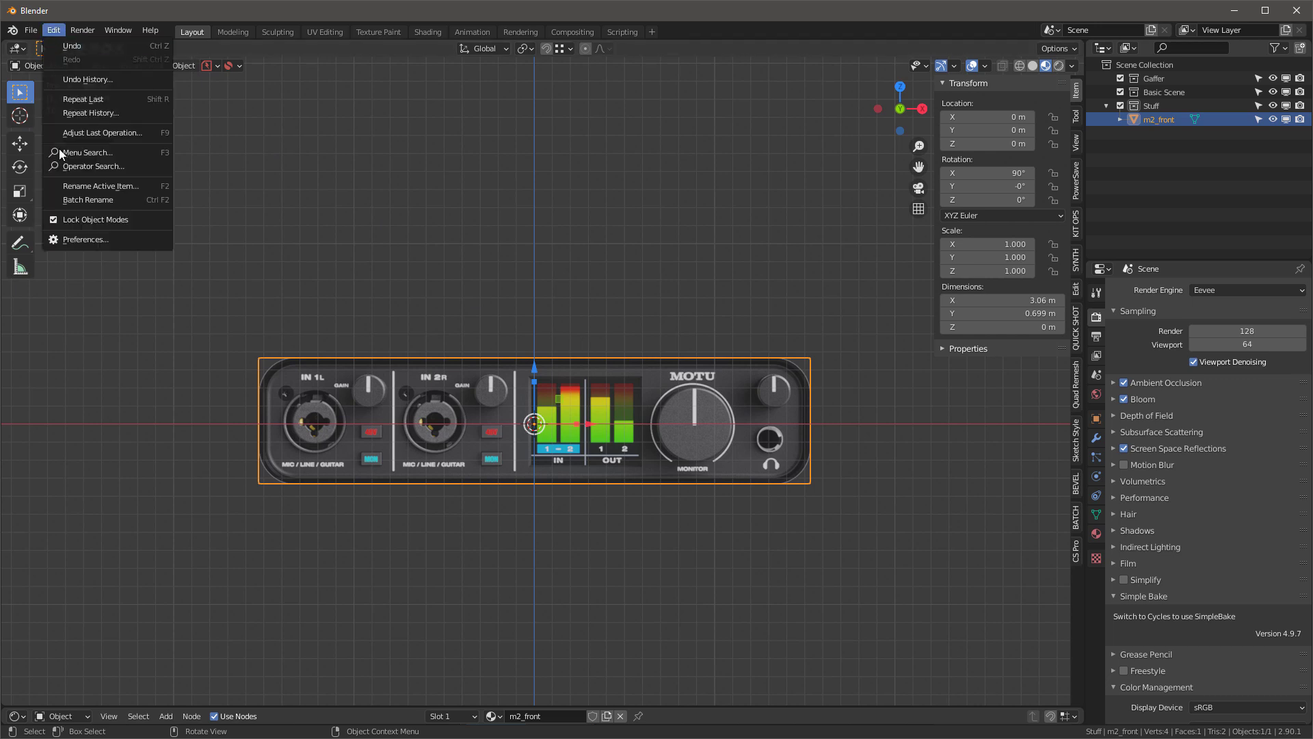
pyautogui.click(80, 240)
pyautogui.click(374, 114)
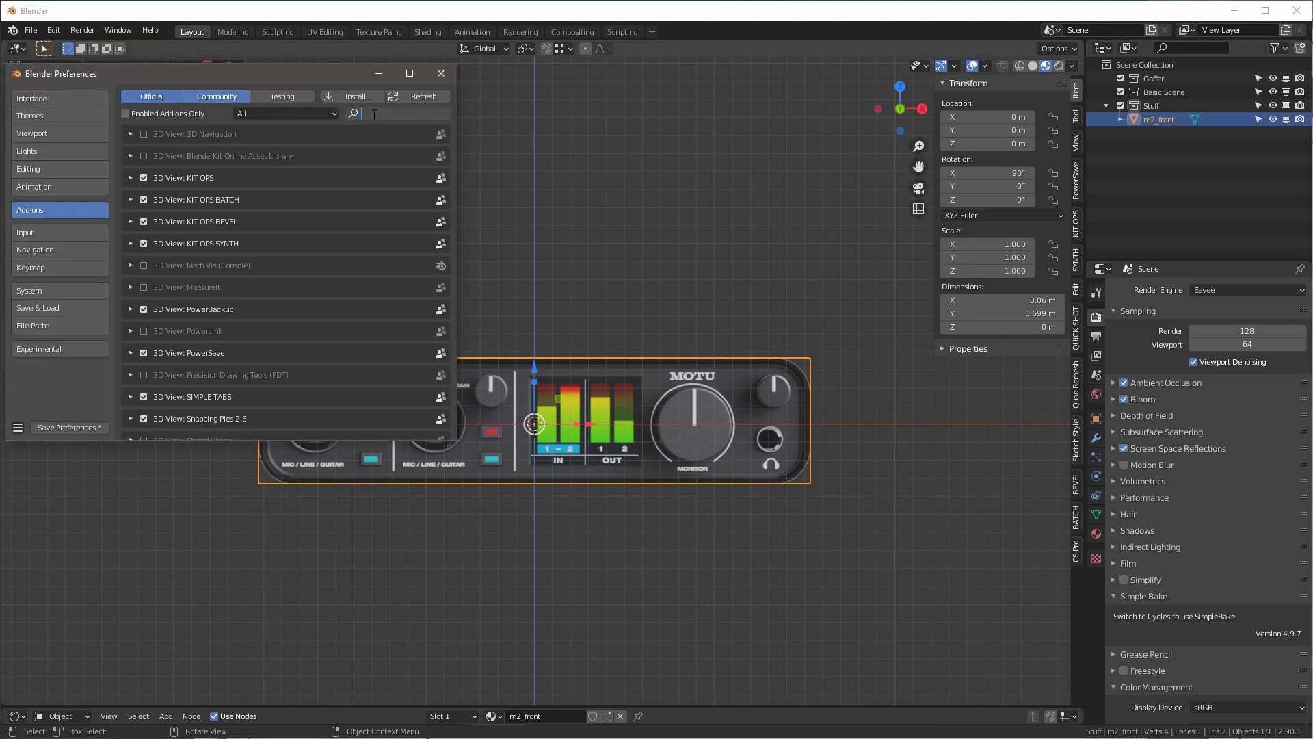
pyautogui.write('sna')
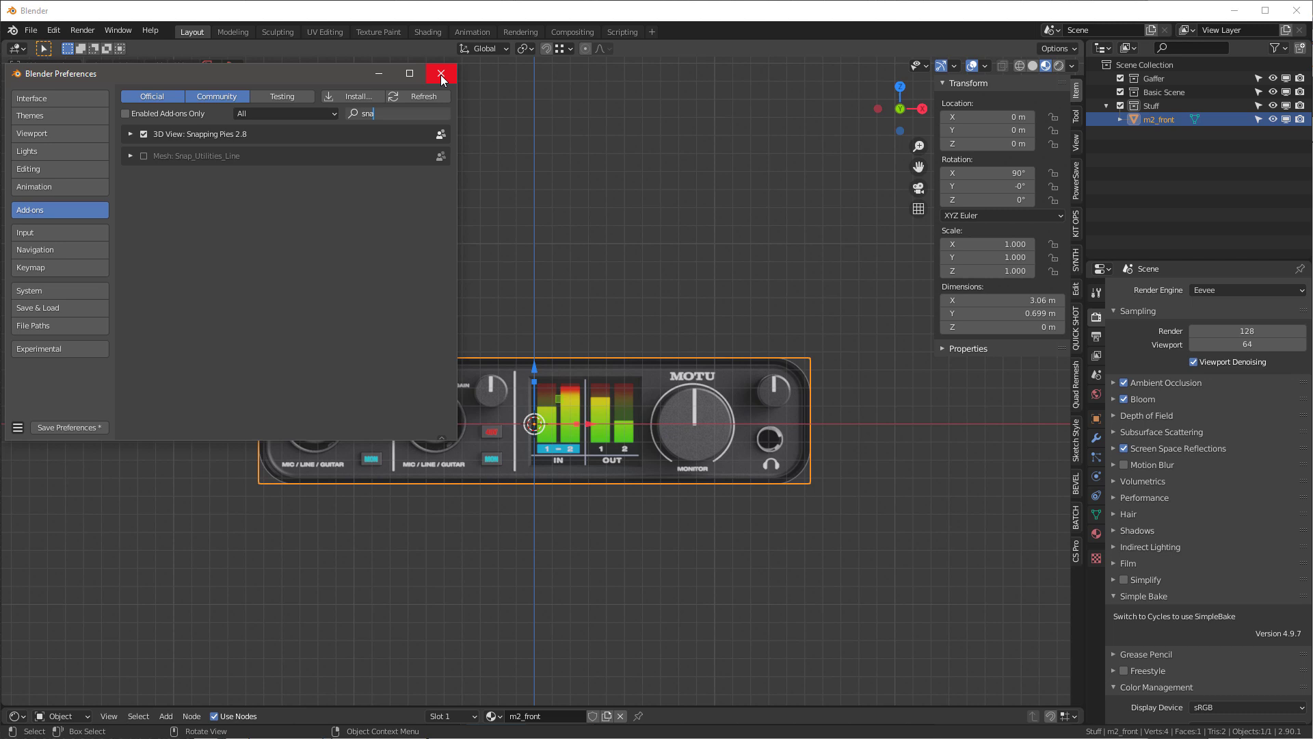
pyautogui.click(440, 73)
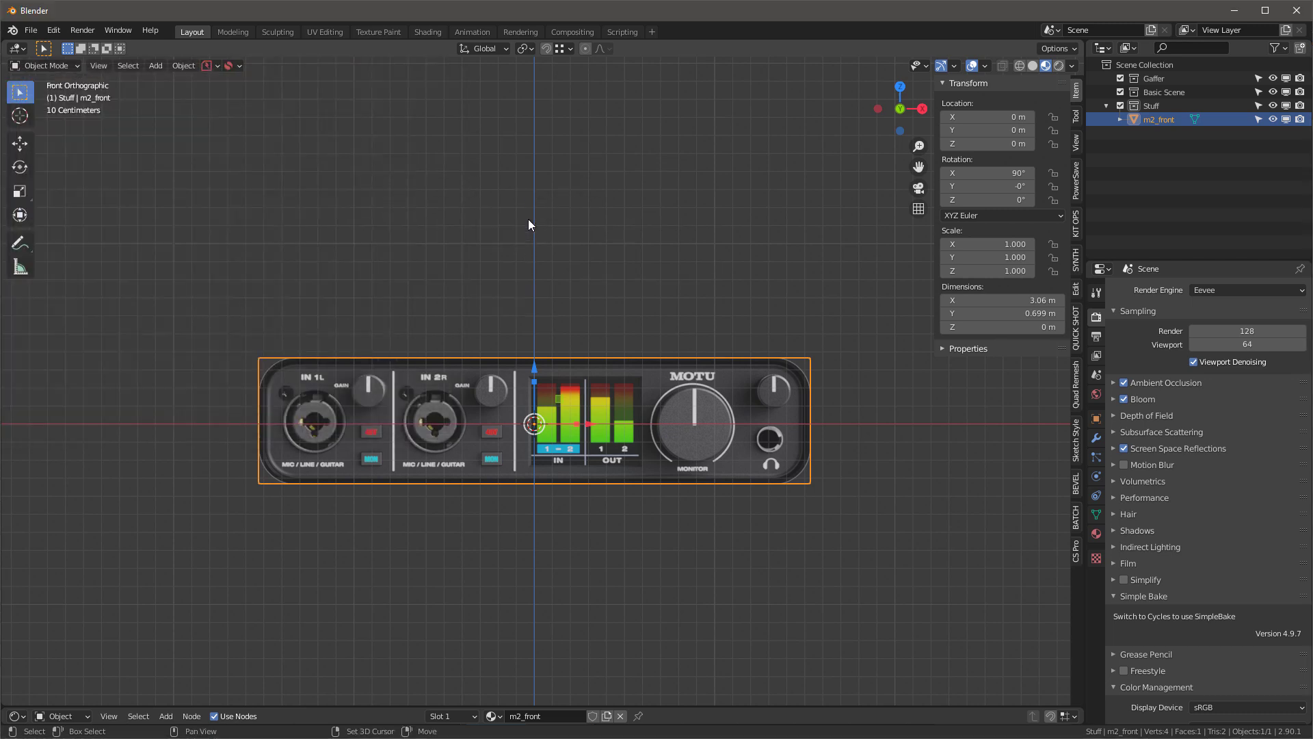
# Set the panel's origin to geometry and snap it onto the 3D cursor
pyautogui.hotkey('shift', 's')
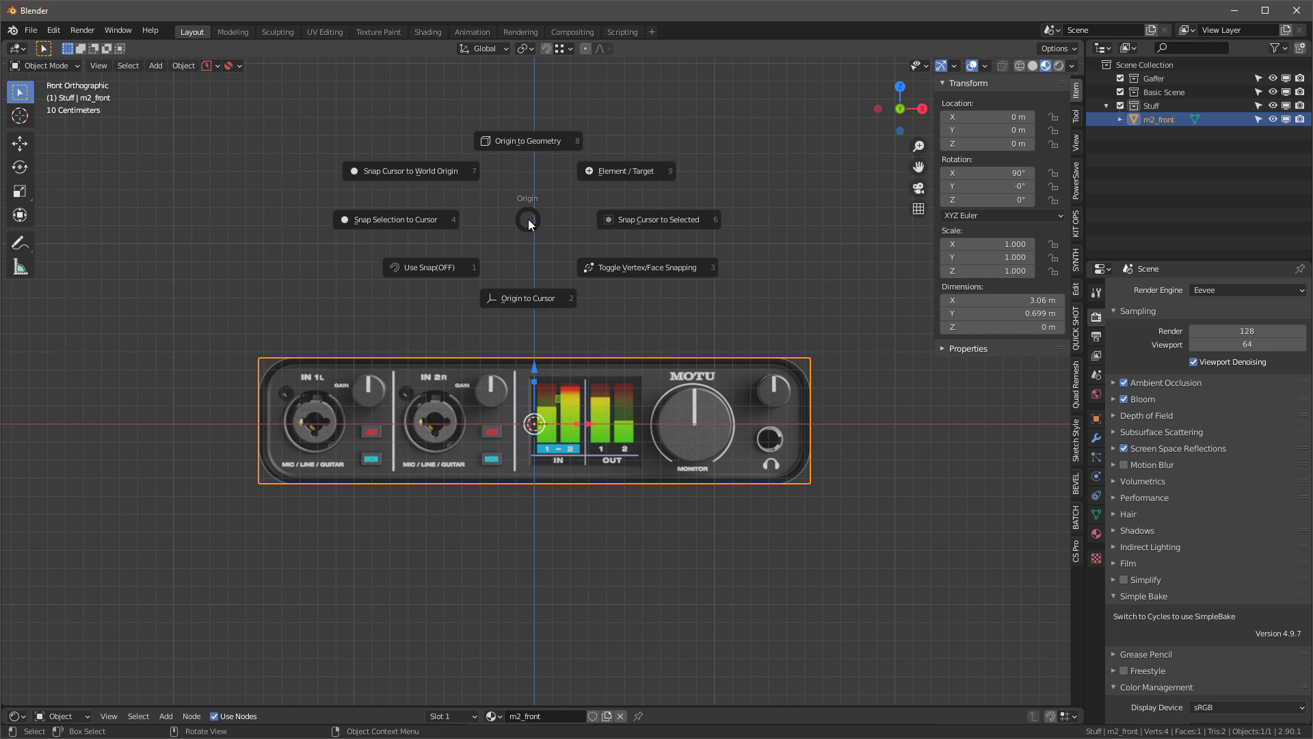
pyautogui.click(533, 138)
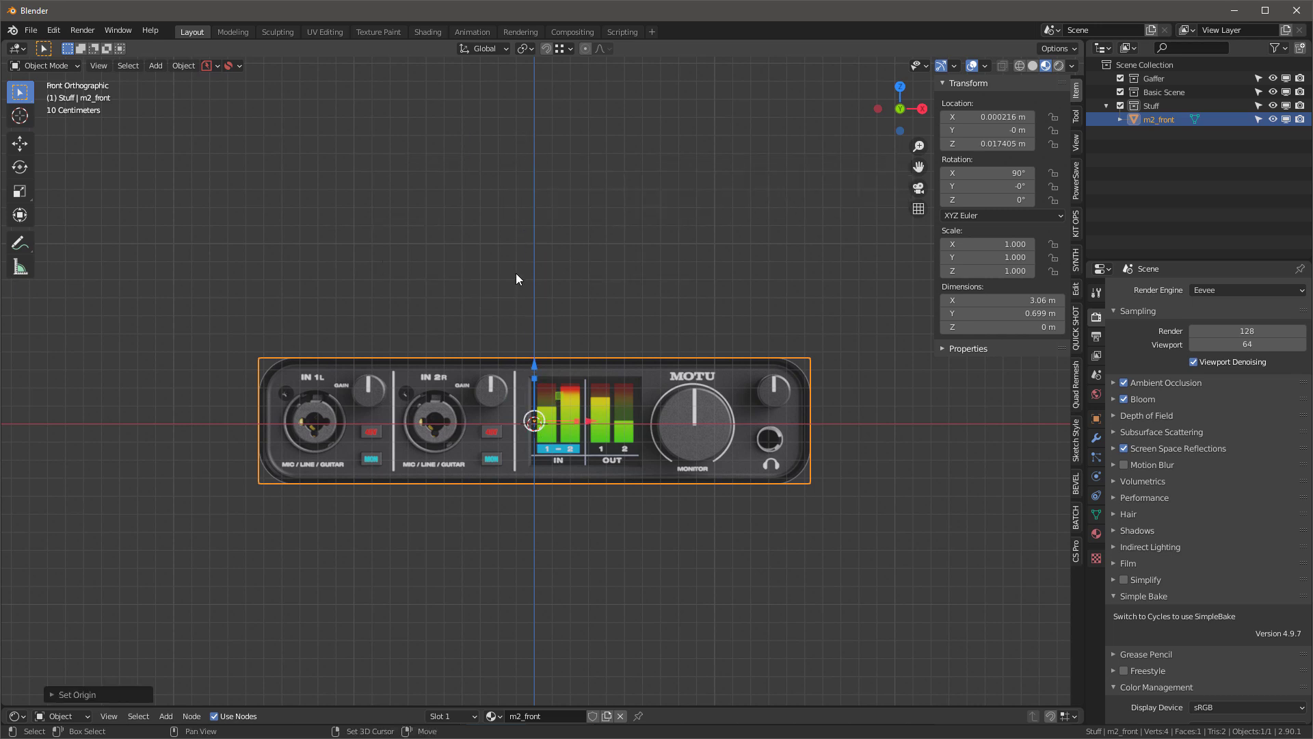
pyautogui.hotkey('shift', 's')
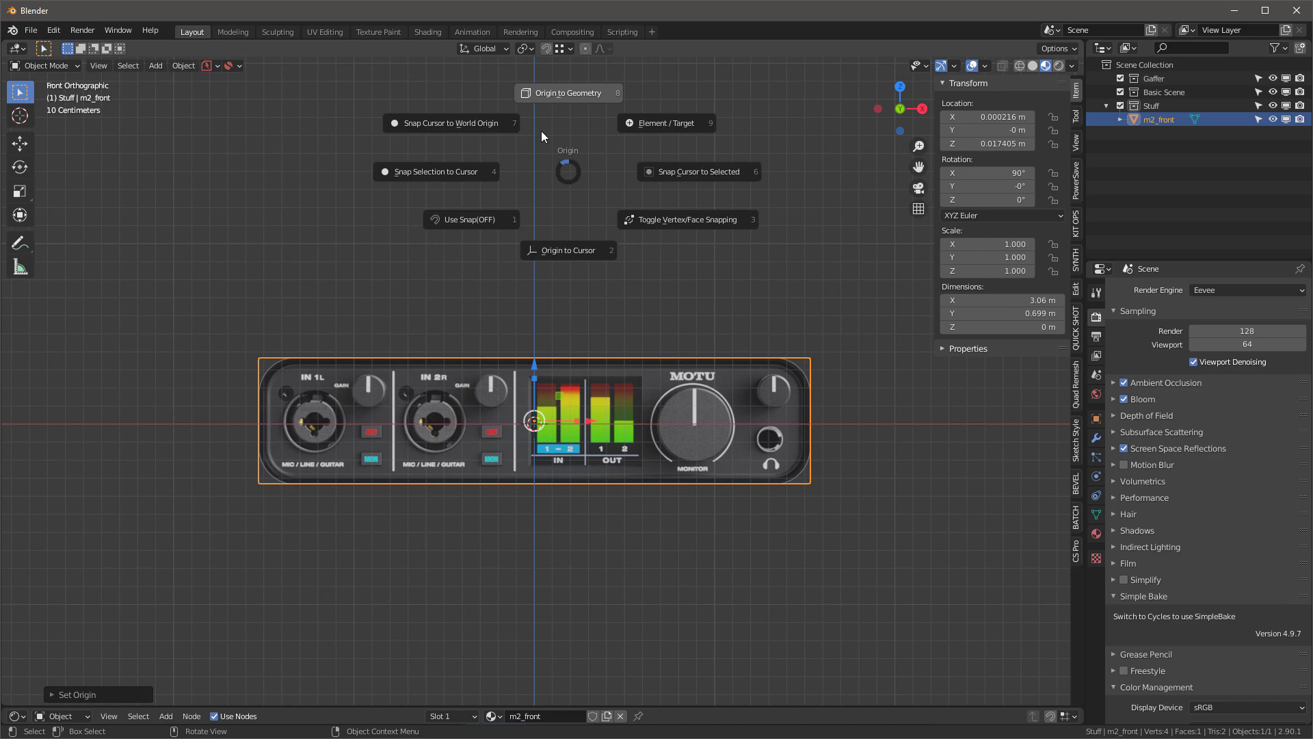
pyautogui.click(439, 174)
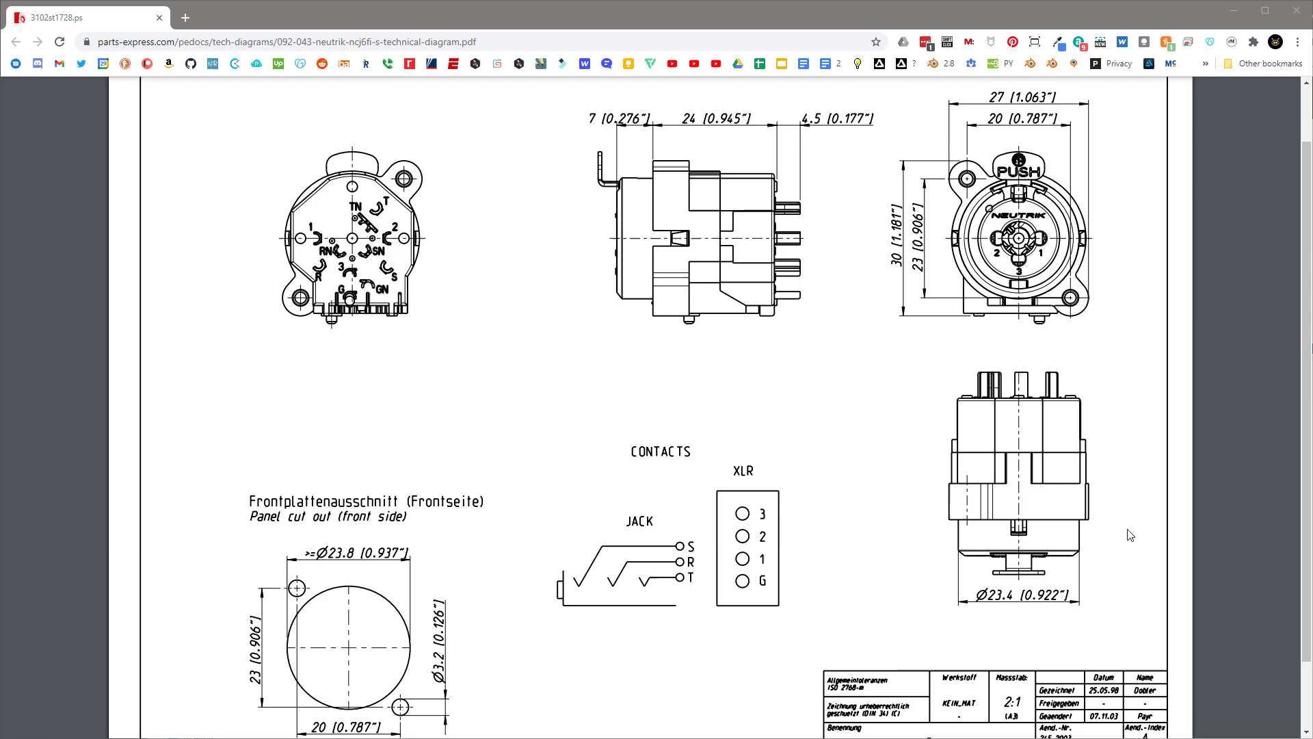
# Minimize the Neutrik NCJ6FI-S diagram in Chrome to return to Blender
pyautogui.click(1232, 13)
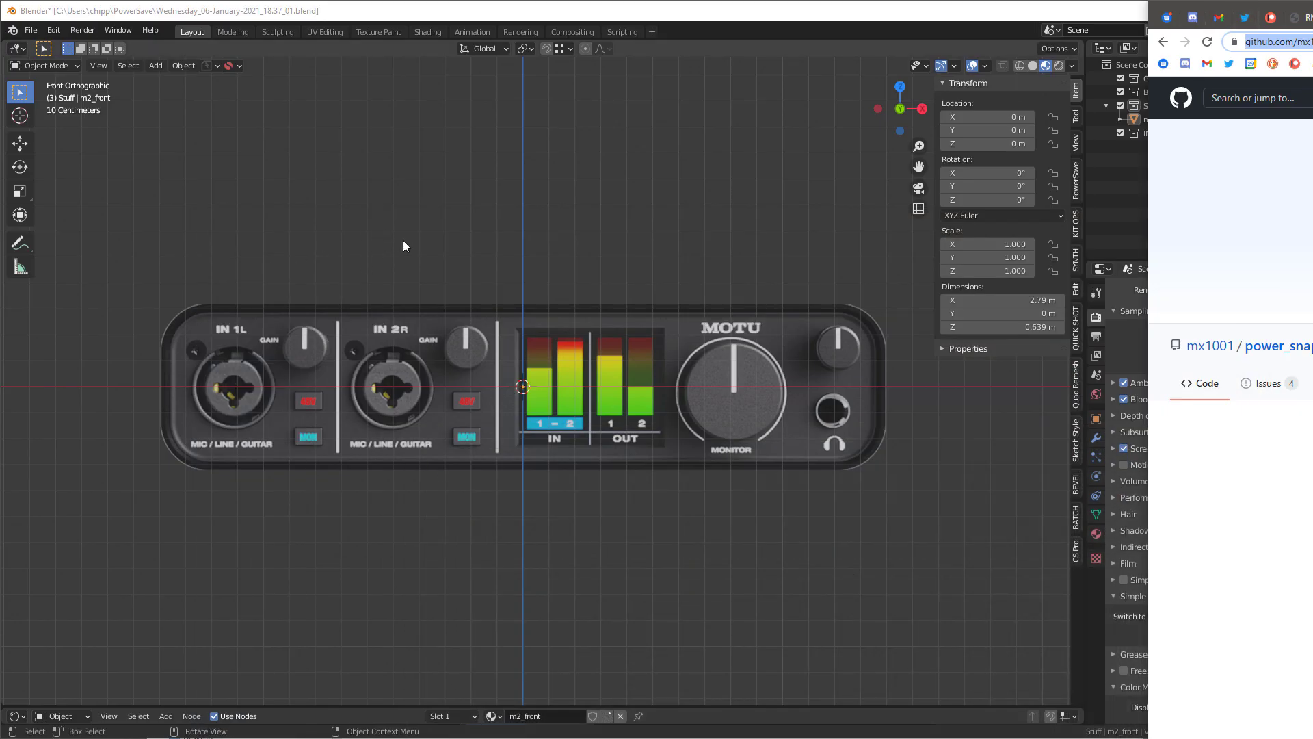
# Add a circle mesh to the Blender scene
pyautogui.click(472, 214)
pyautogui.hotkey('shift', 'a')
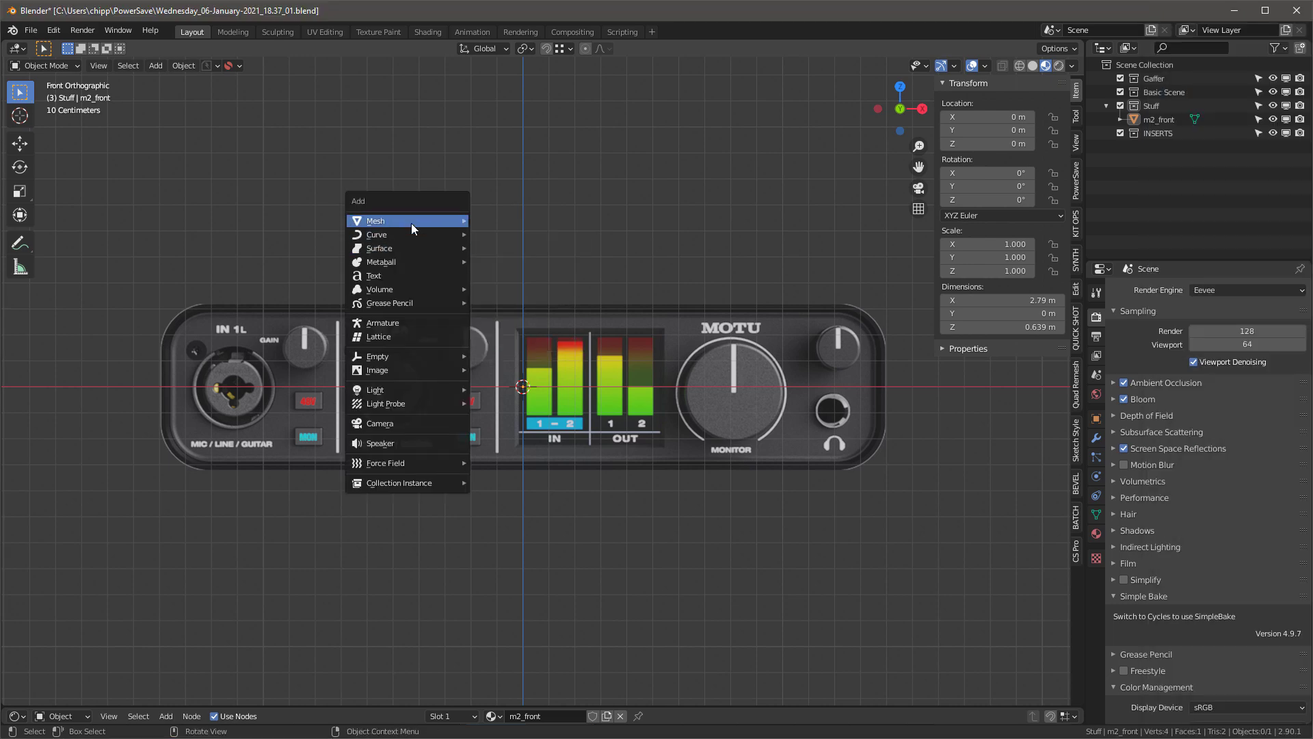
pyautogui.moveTo(417, 221)
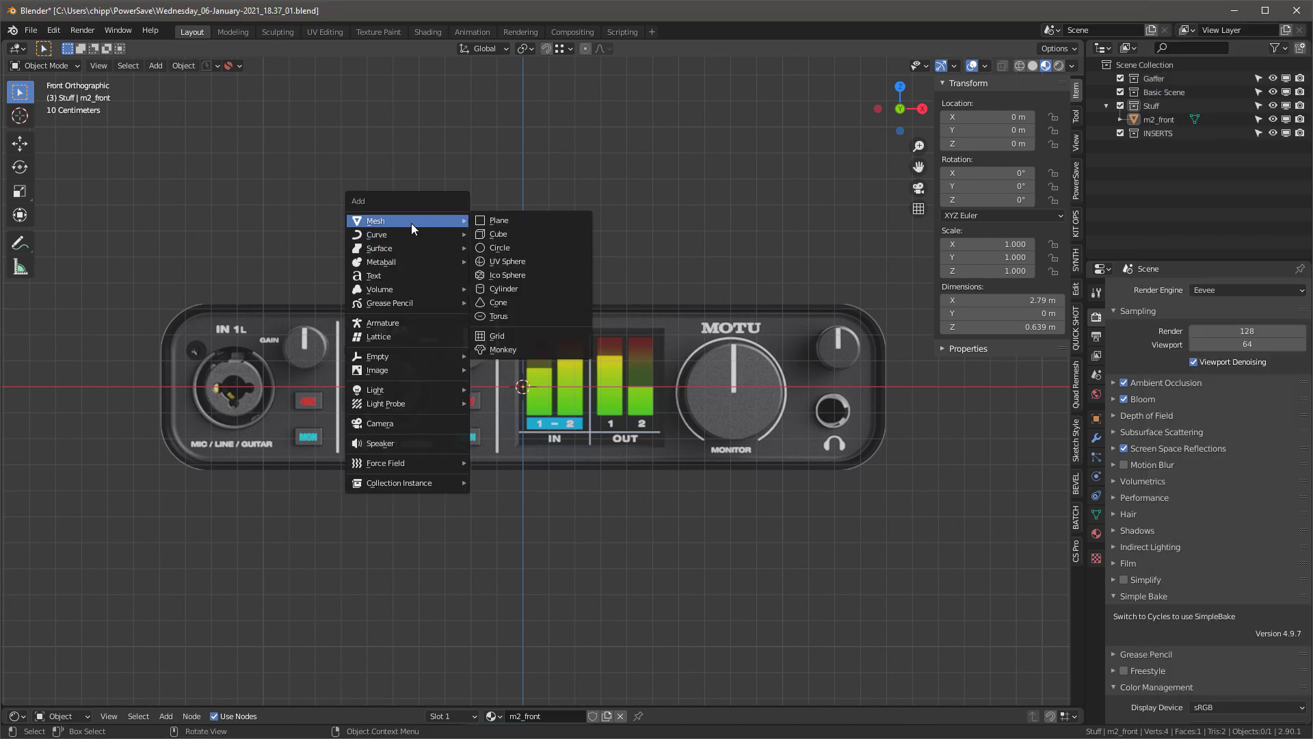
pyautogui.click(515, 247)
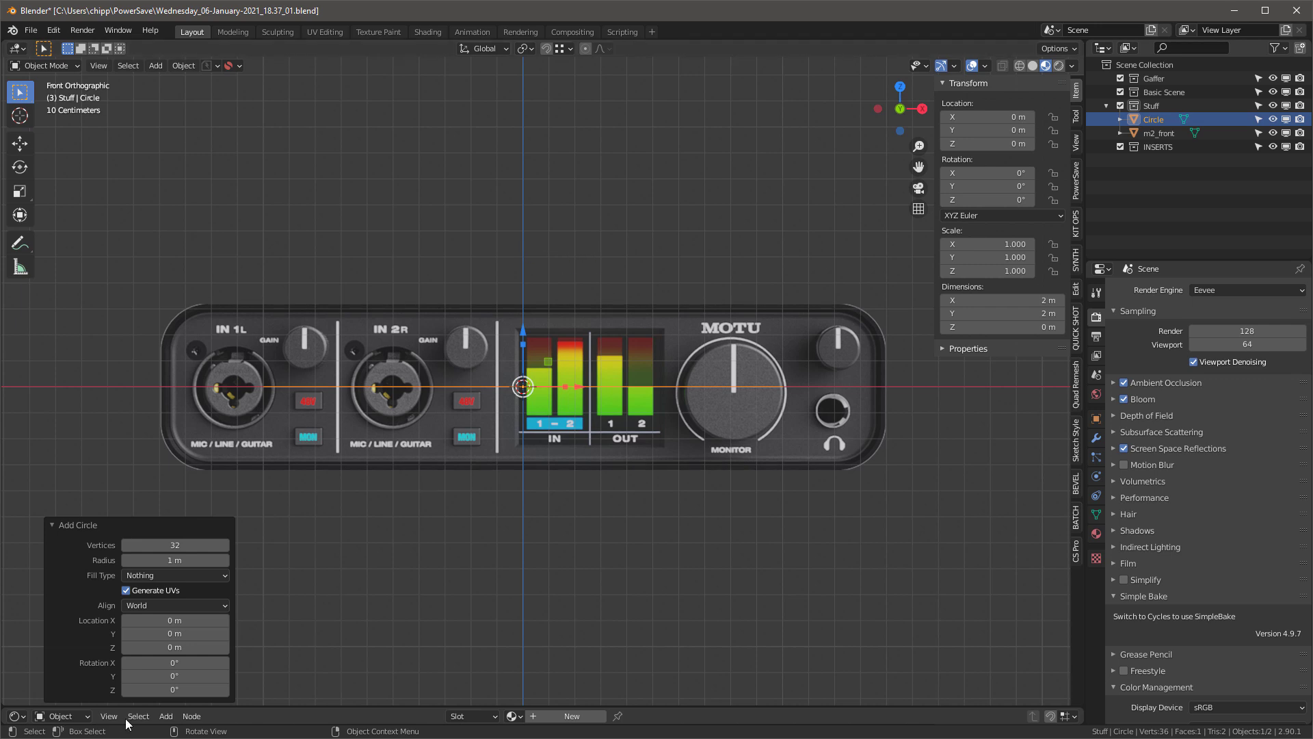
# Give the circle 90° X rotation and a radius of 0.234/2 (0.117 m)
pyautogui.click(169, 663)
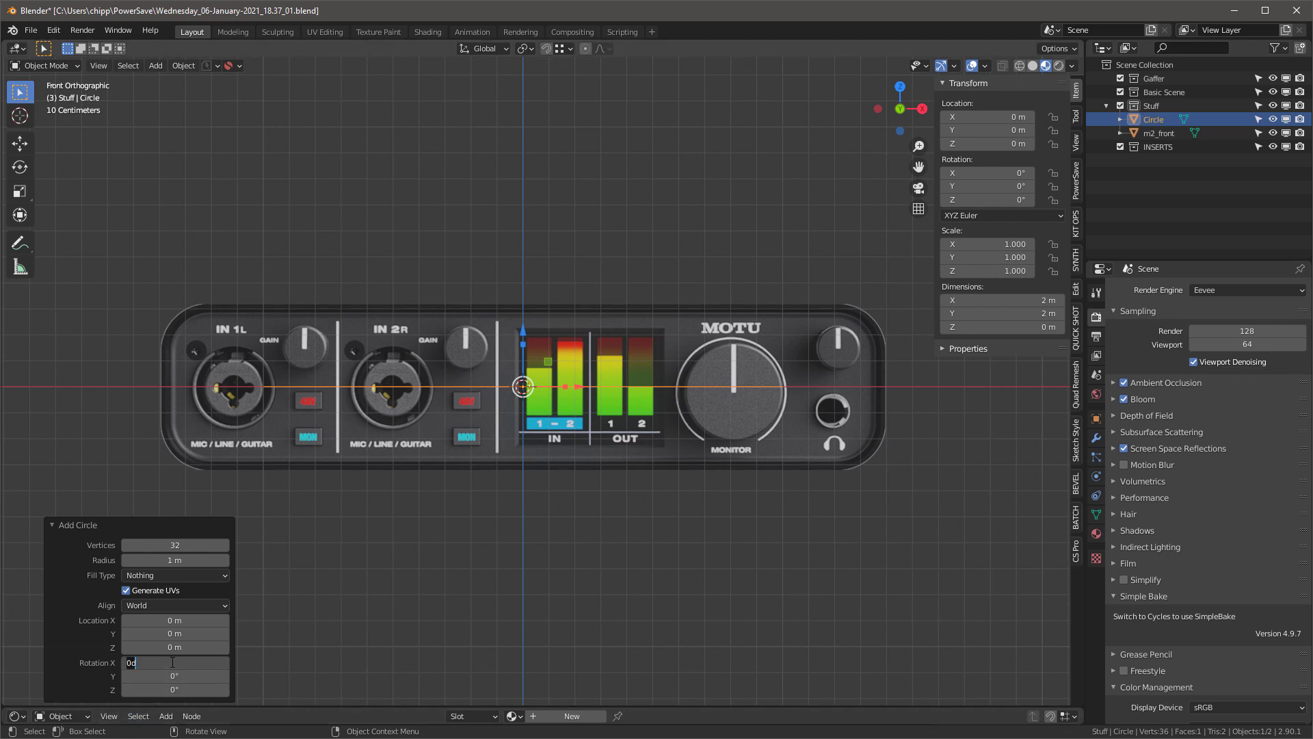
pyautogui.write('90')
pyautogui.press('Return')
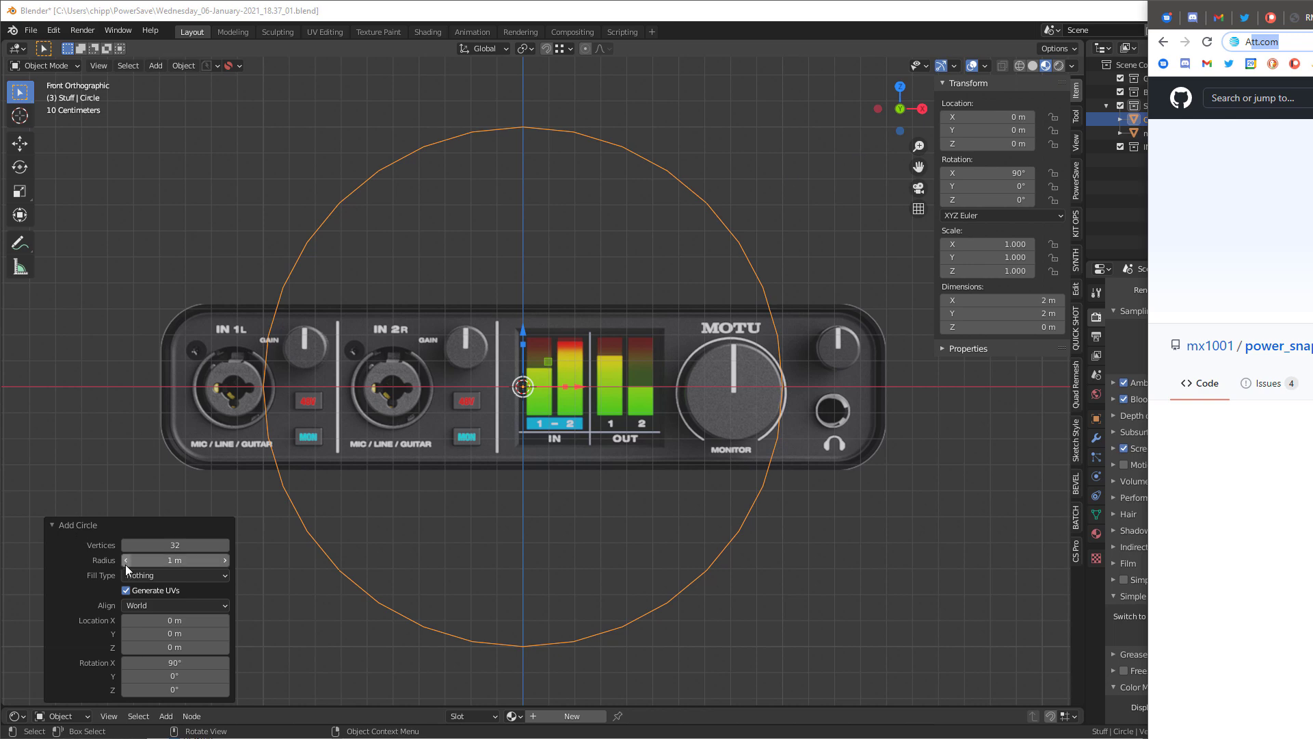
pyautogui.click(169, 560)
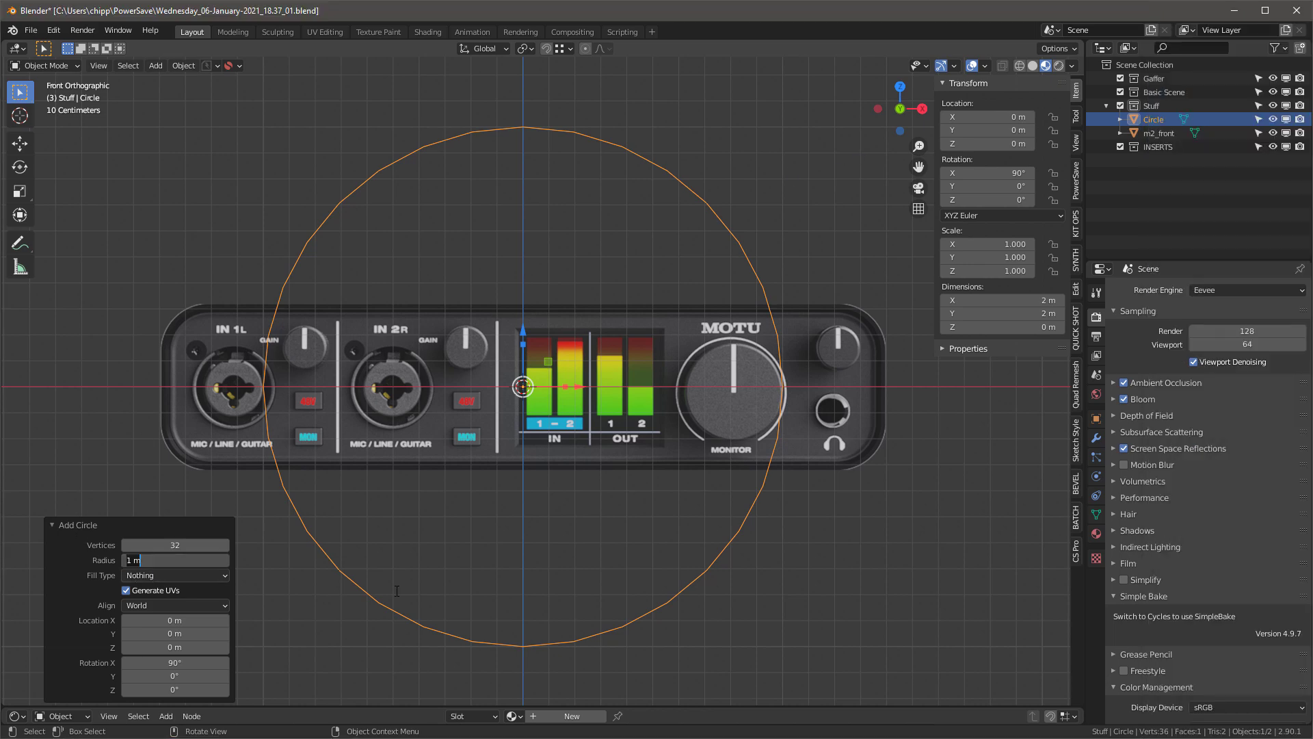
pyautogui.write('0234/2')
pyautogui.press('Return')
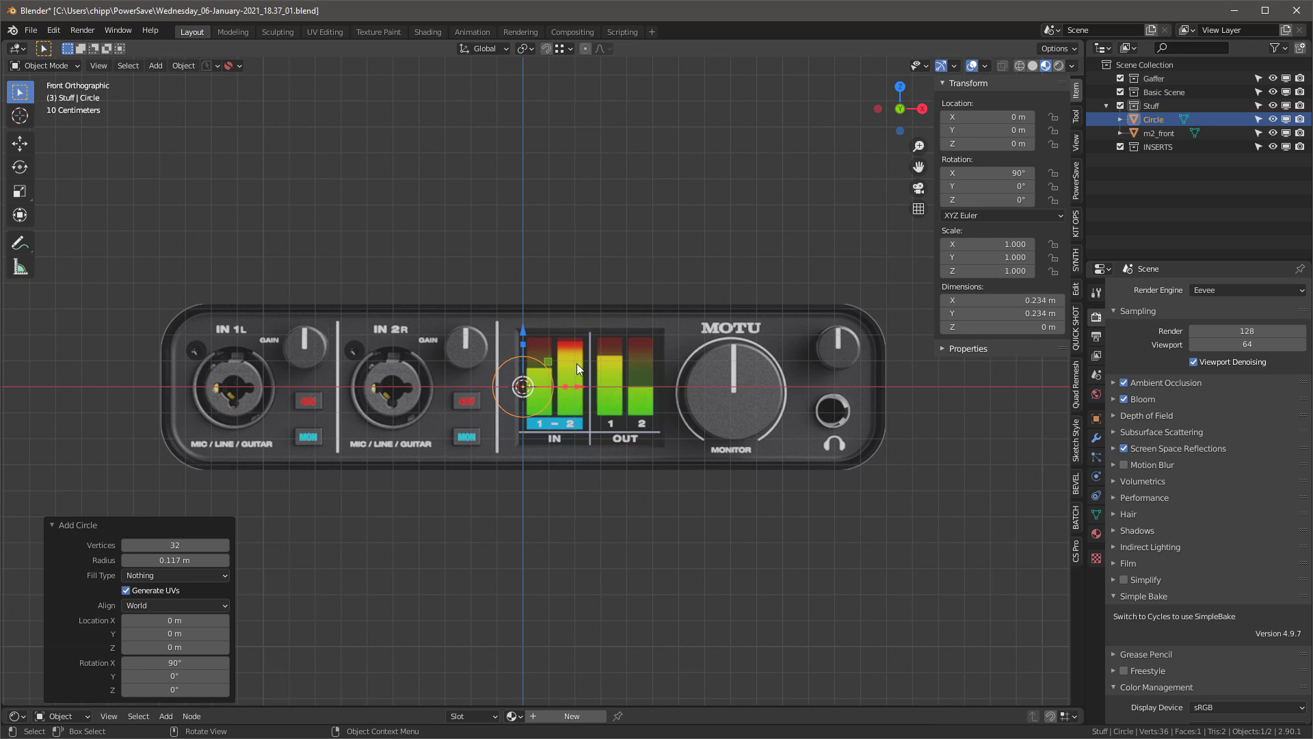
# Scale the m2_front panel to 0.648 and recentre the view on it
pyautogui.click(392, 338)
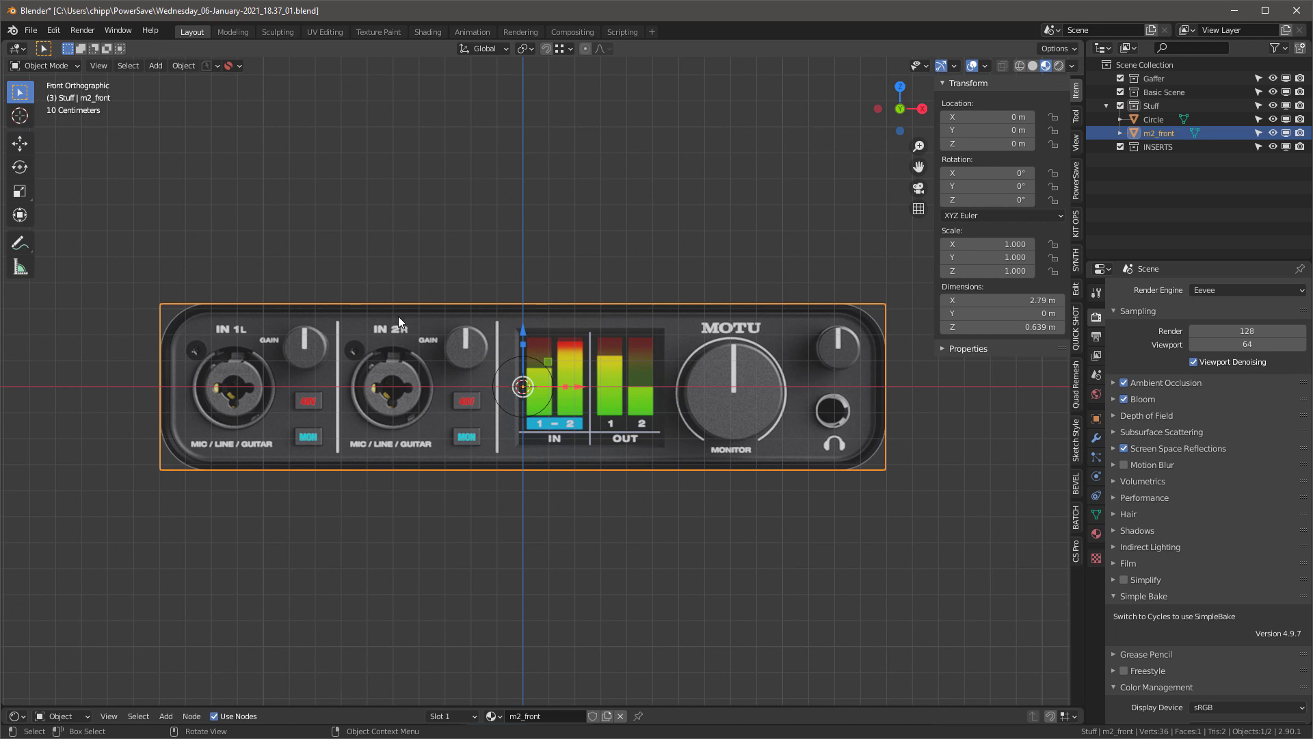
pyautogui.press('s')
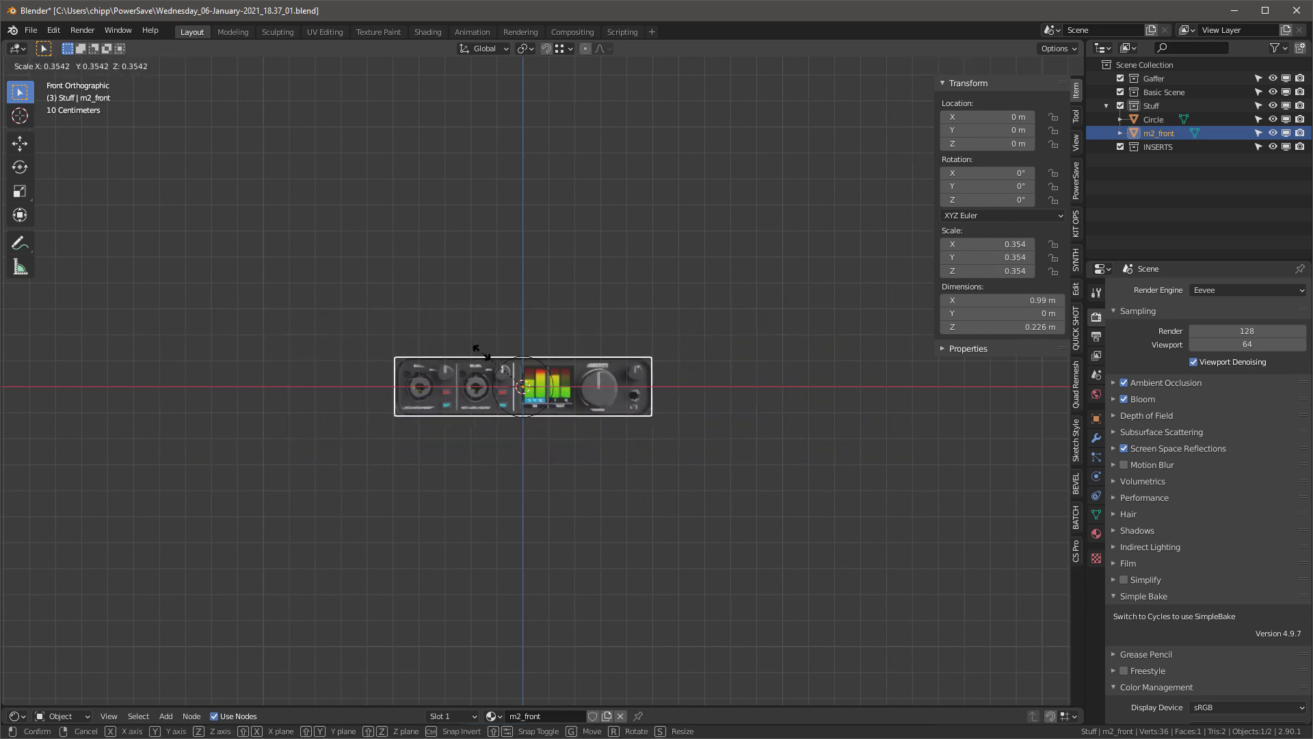
pyautogui.click(436, 344)
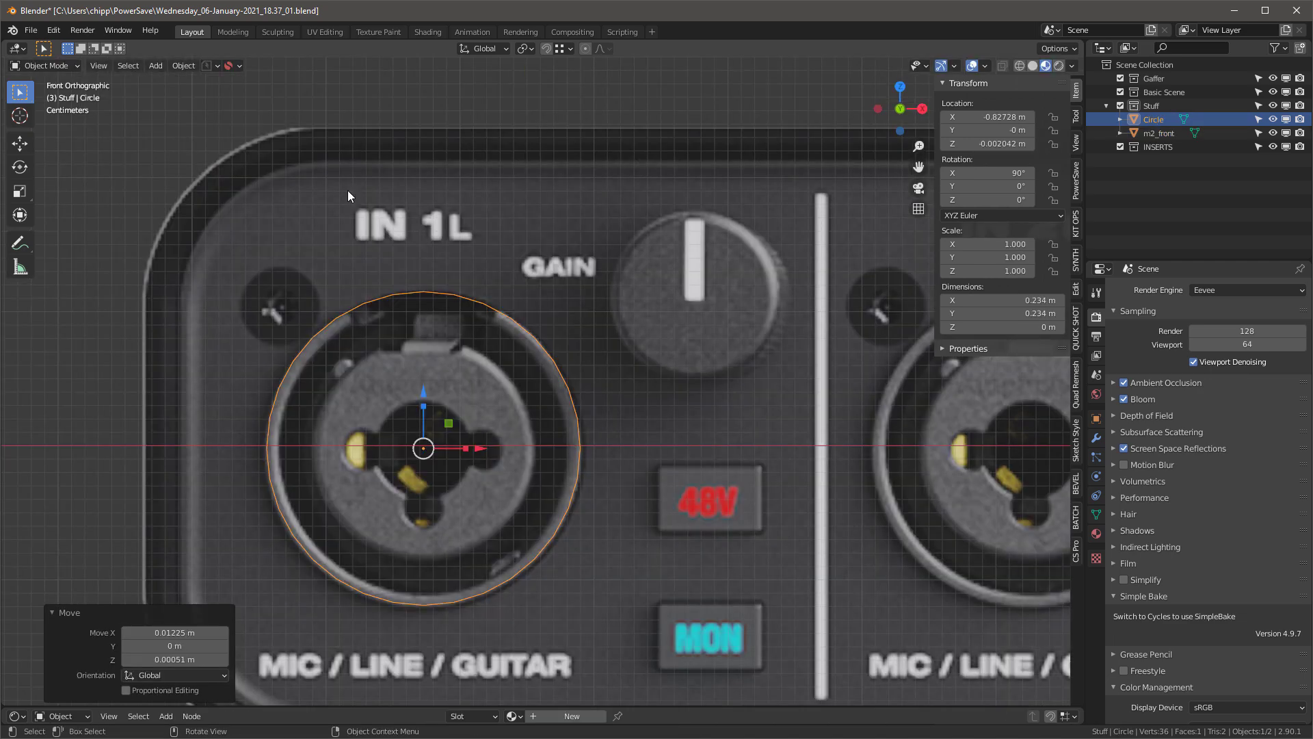
pyautogui.scroll(-5, 345, 195)
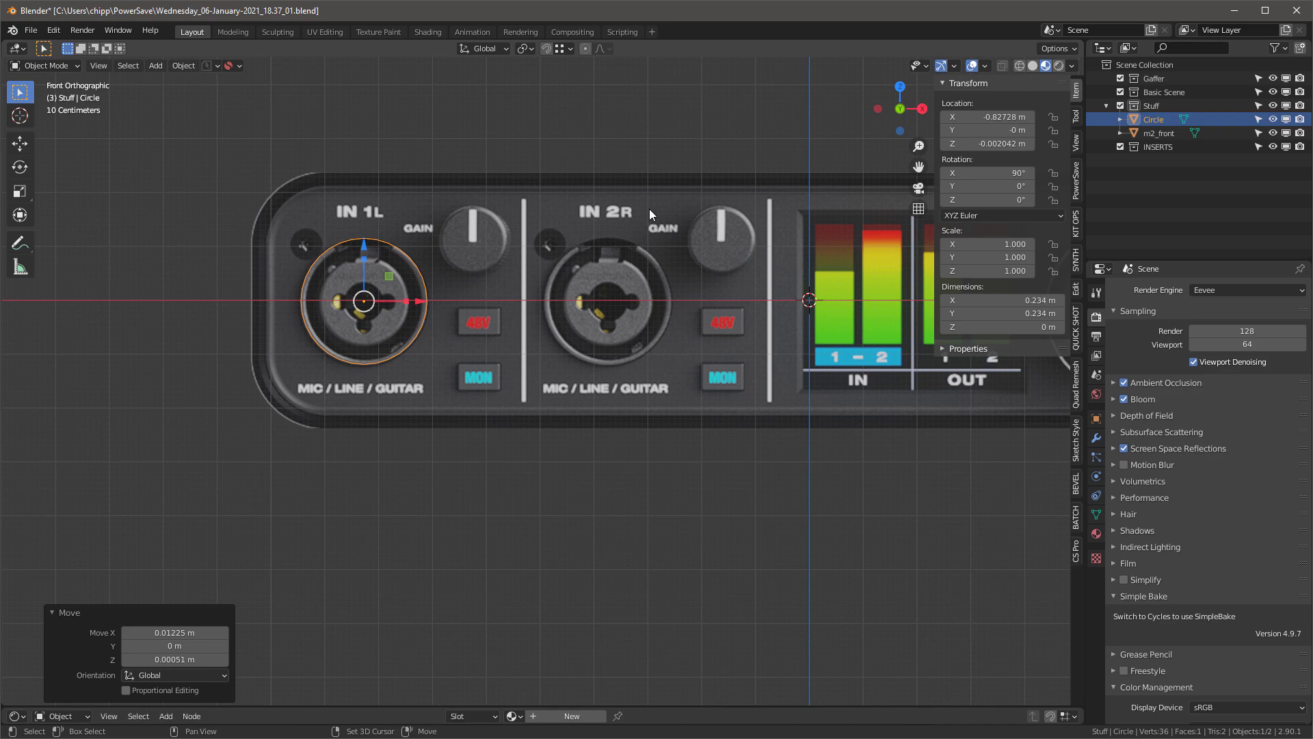
pyautogui.scroll(-3, 650, 207)
pyautogui.scroll(3, 342, 357)
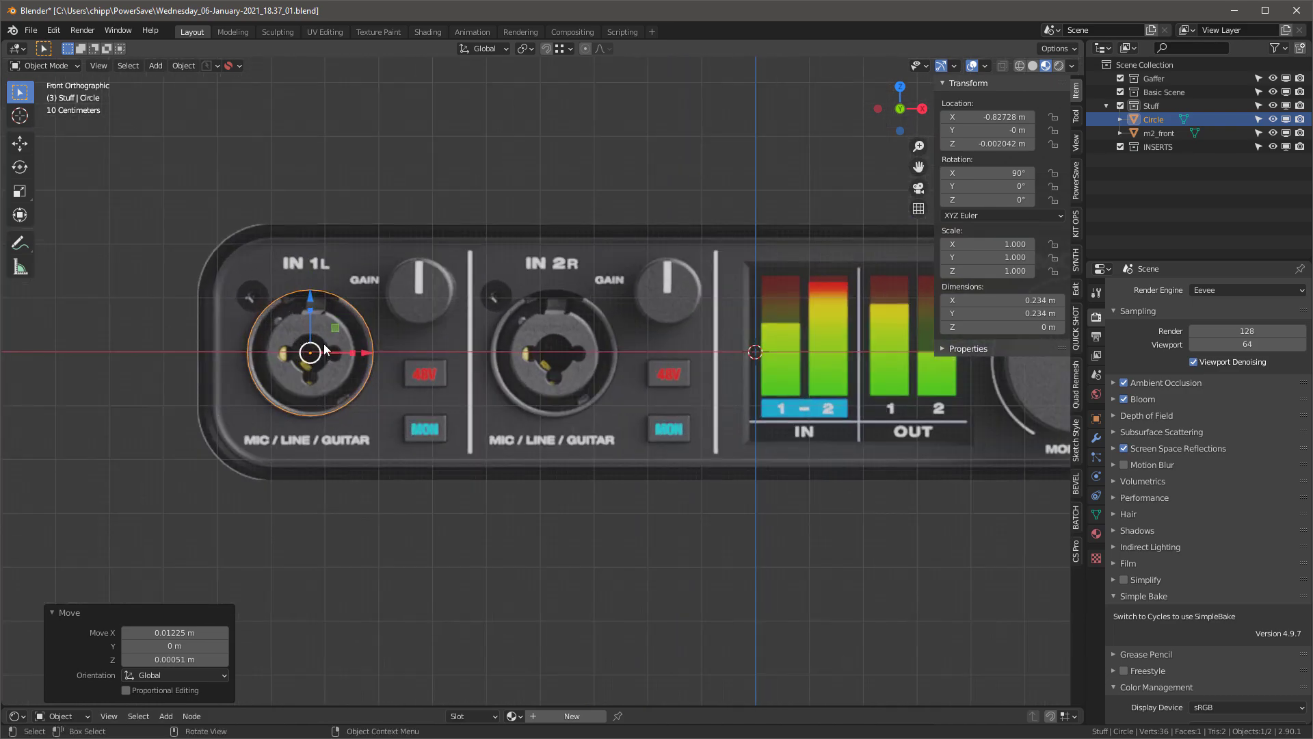
pyautogui.scroll(-2, 299, 282)
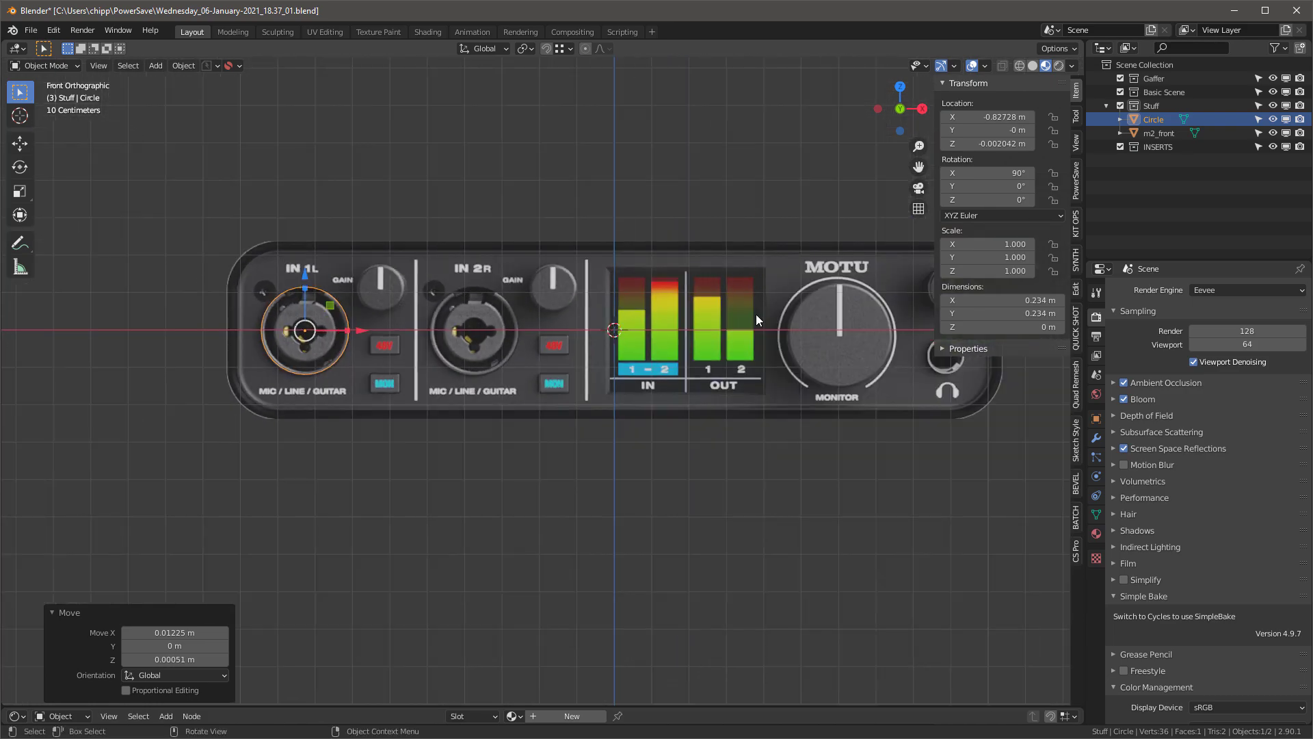
pyautogui.keyDown('shift'); pyautogui.moveTo(735, 283); pyautogui.dragTo(650, 346, button='middle'); pyautogui.keyUp('shift')
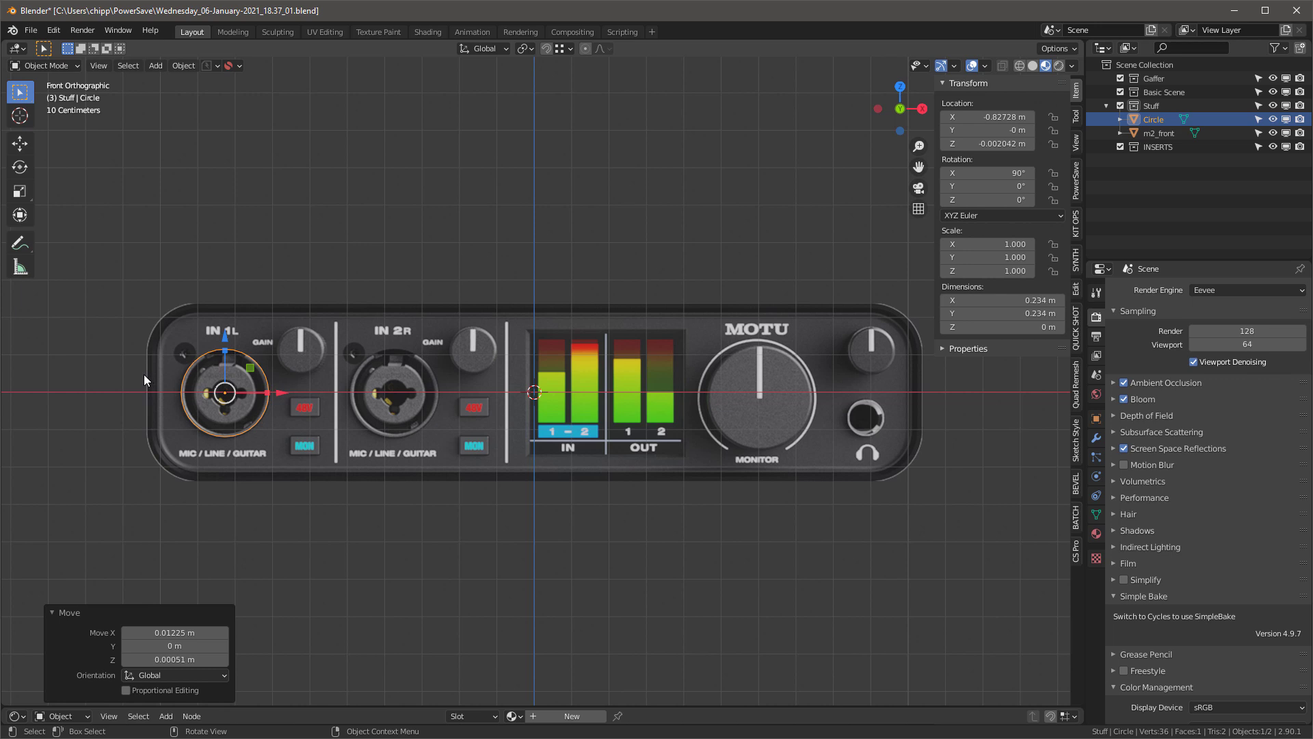
# Duplicate the circle along X onto the MONITOR knob and enlarge it to 1.140
pyautogui.hotkey('shift', 'd')
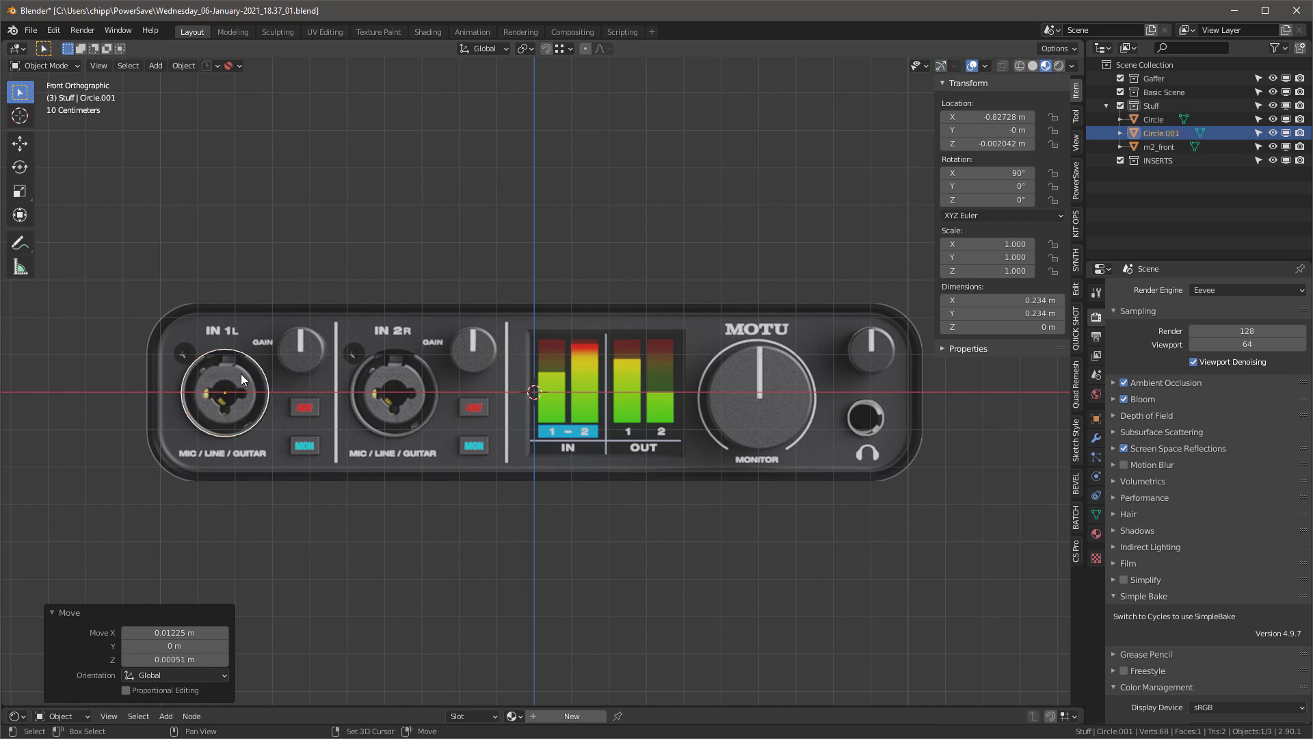
pyautogui.press('x')
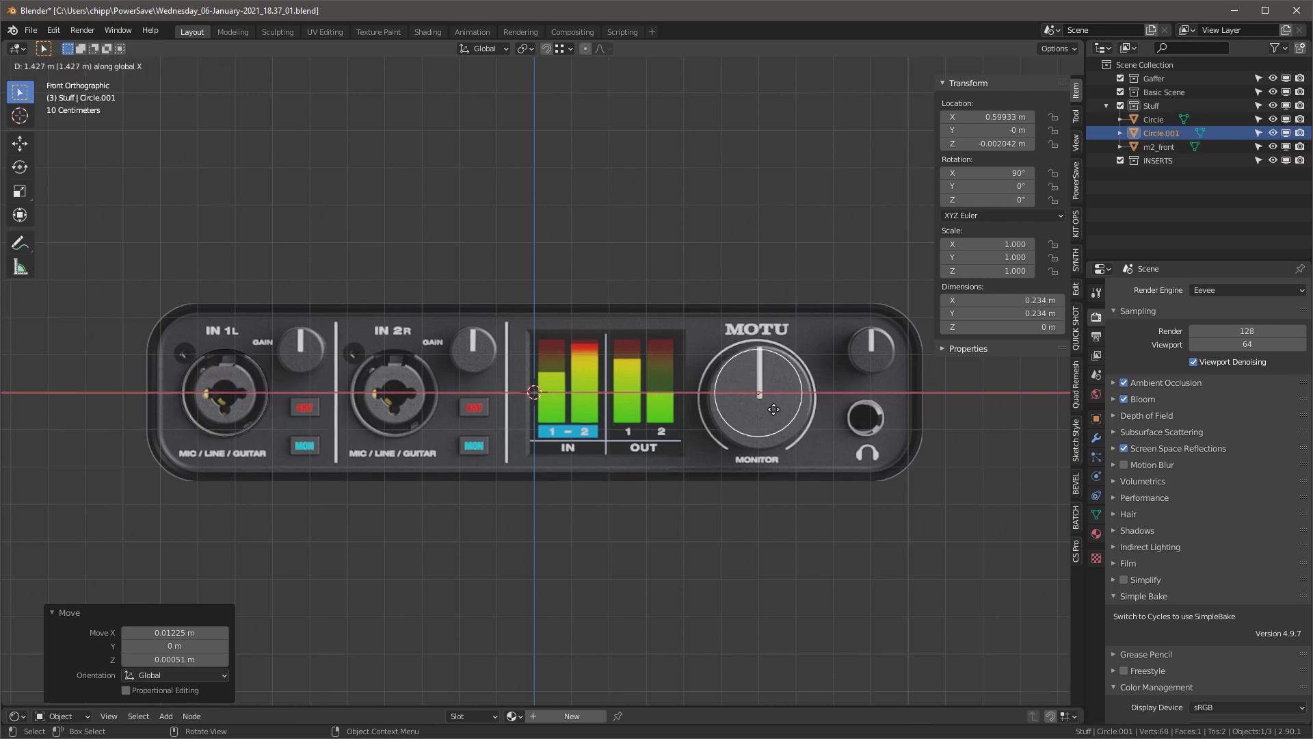
pyautogui.click(776, 412)
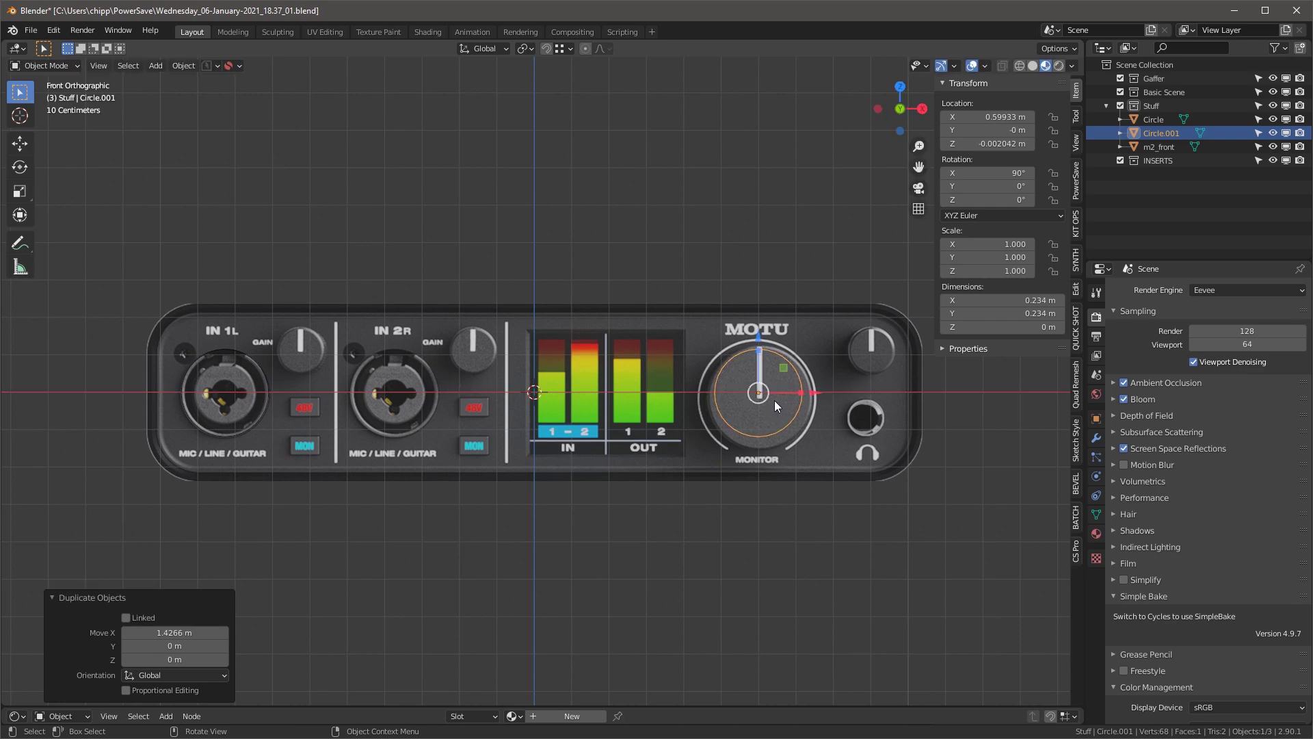
pyautogui.press('s')
pyautogui.click(777, 403)
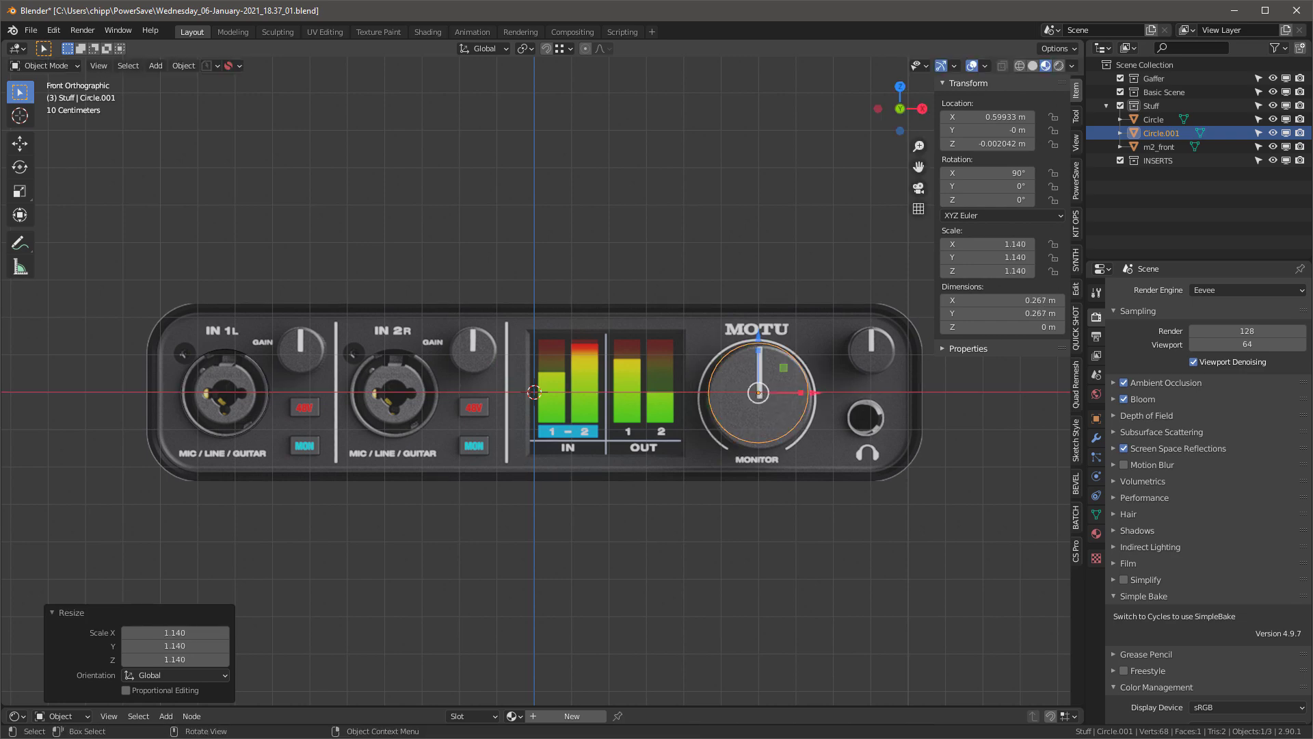
# Refine the copy to 1.209 scale, nudge it into place, and enter Edit Mode
pyautogui.scroll(4, 753, 373)
pyautogui.press('s')
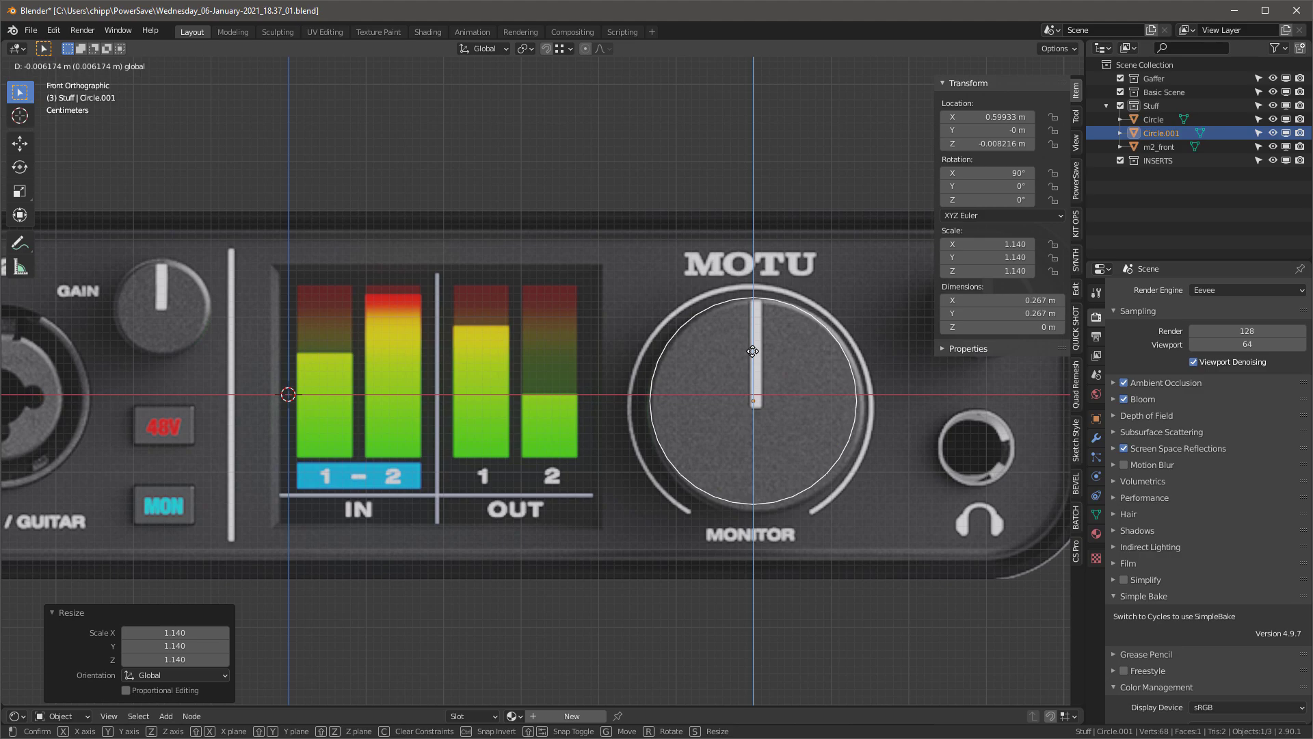
pyautogui.click(804, 404)
pyautogui.press('g')
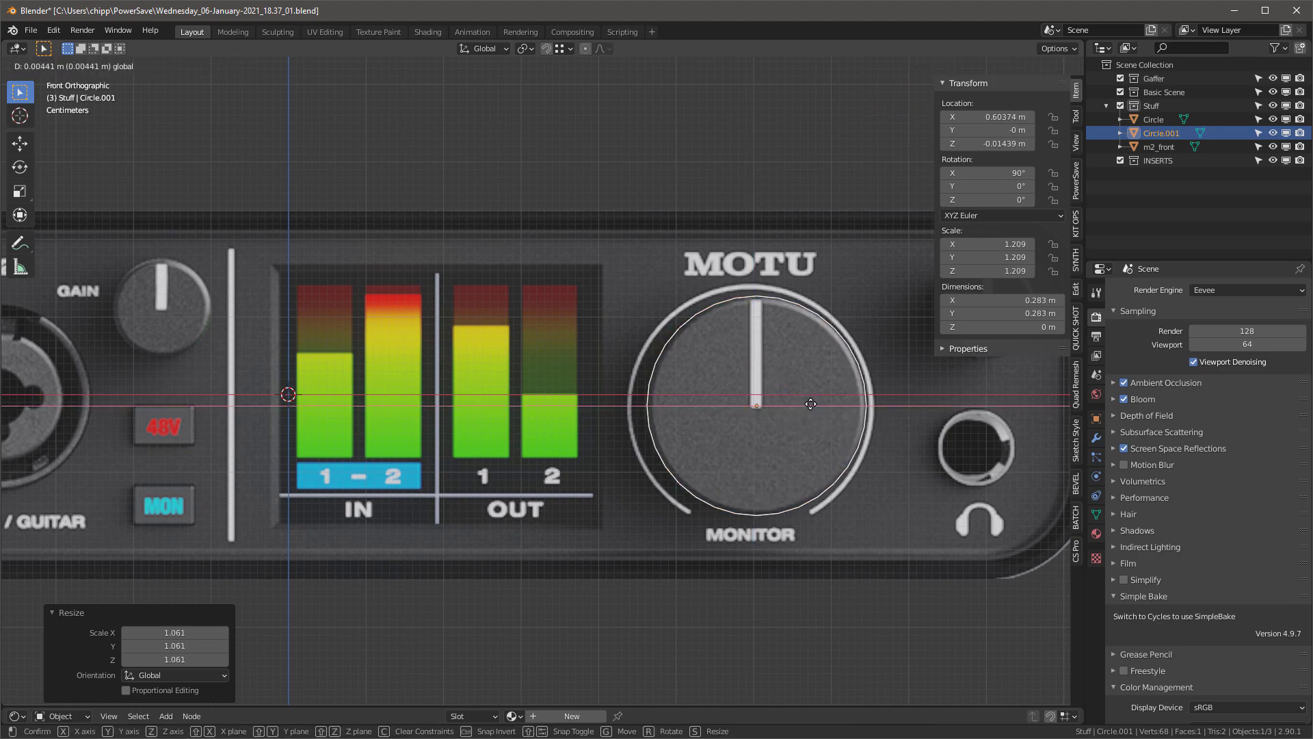
pyautogui.click(810, 404)
pyautogui.moveTo(810, 404); pyautogui.dragTo(773, 285, button='middle')
pyautogui.press('KP_1')
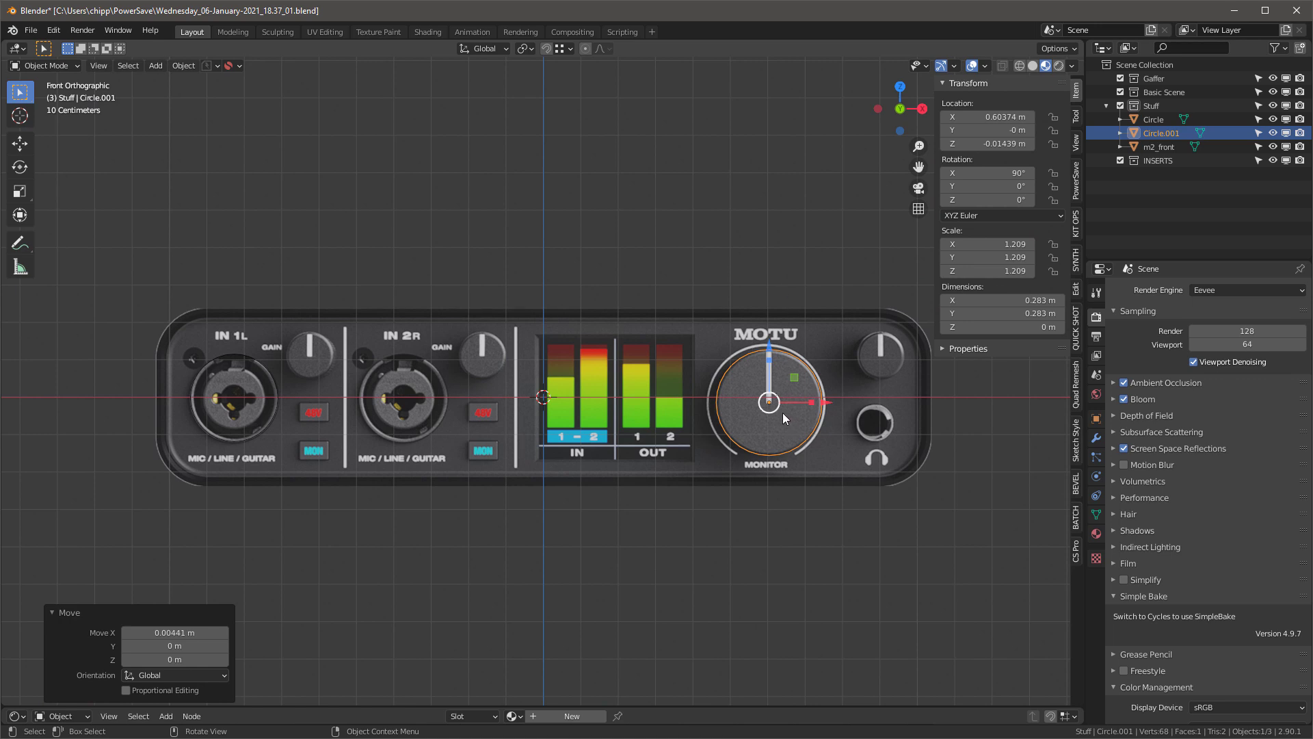
pyautogui.press('Tab')
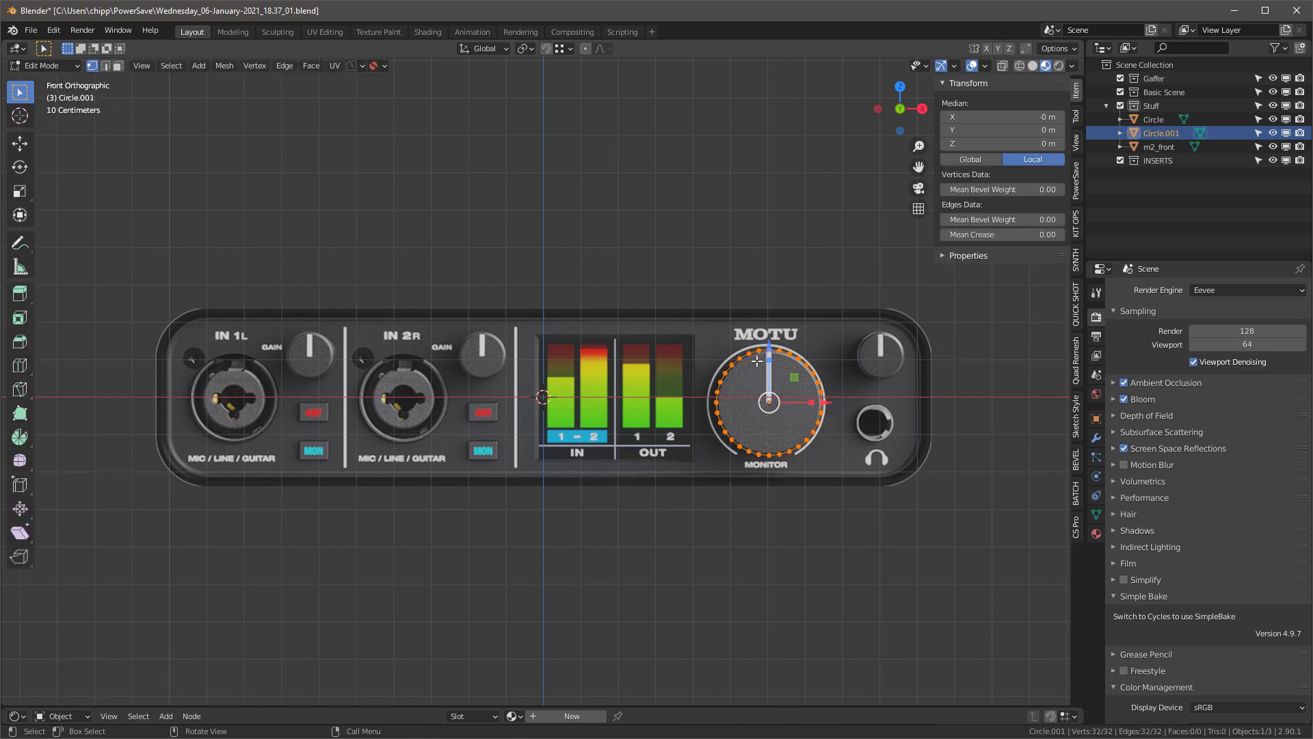
# Fill the circle with a face and extrude it into a short cylinder
pyautogui.press('f')
pyautogui.moveTo(599, 305); pyautogui.dragTo(813, 492, button='middle')
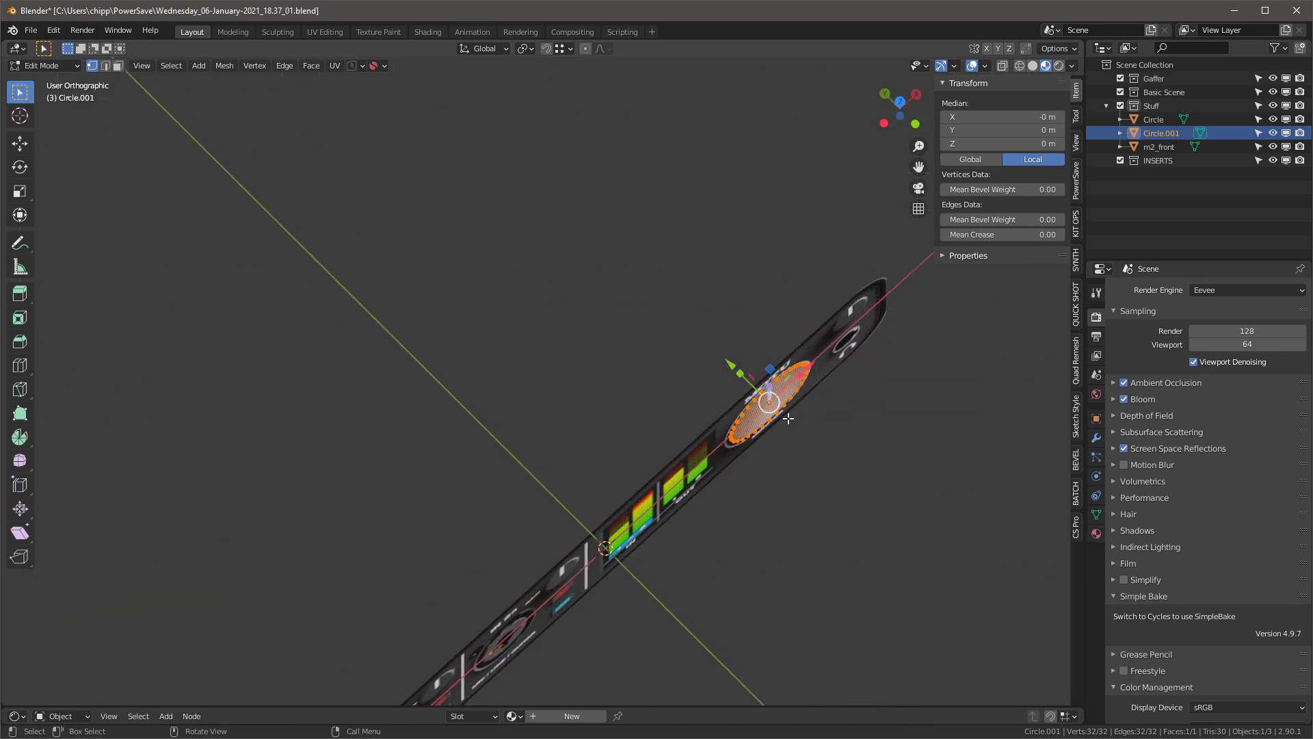
pyautogui.press('e')
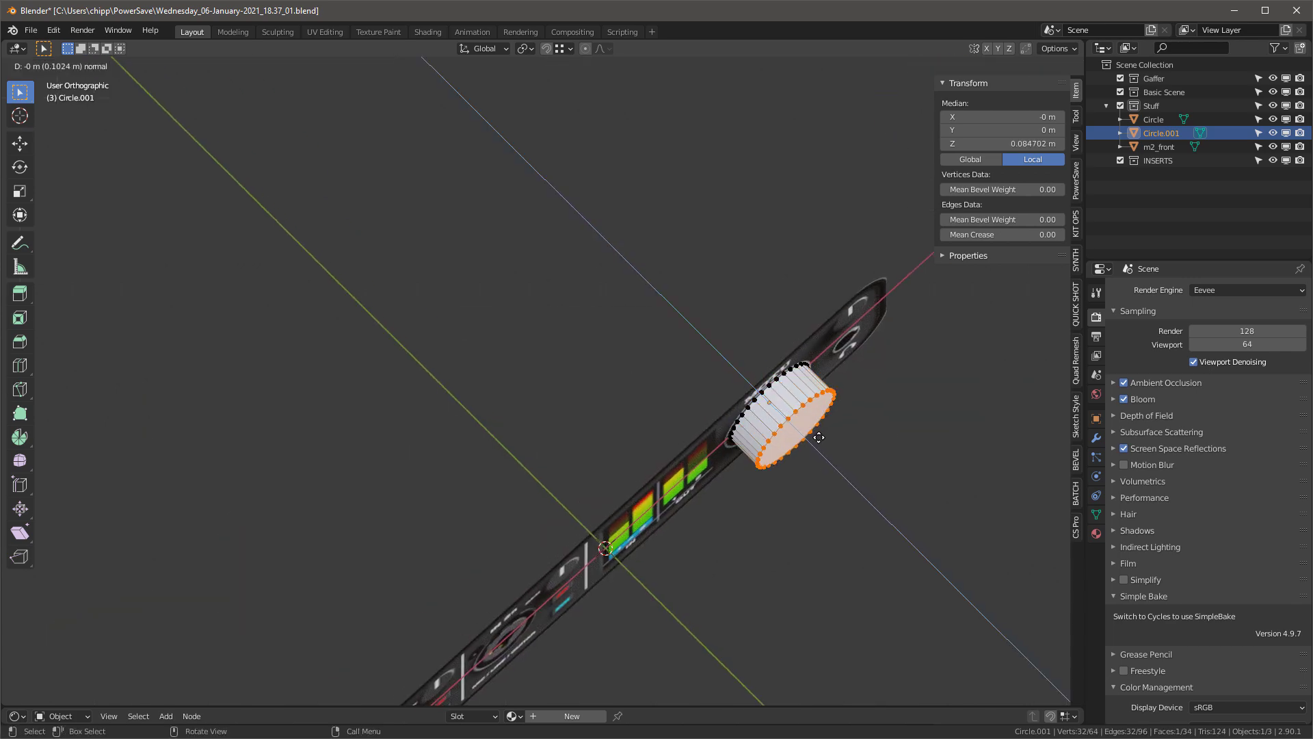
pyautogui.click(814, 428)
pyautogui.scroll(5, 814, 428)
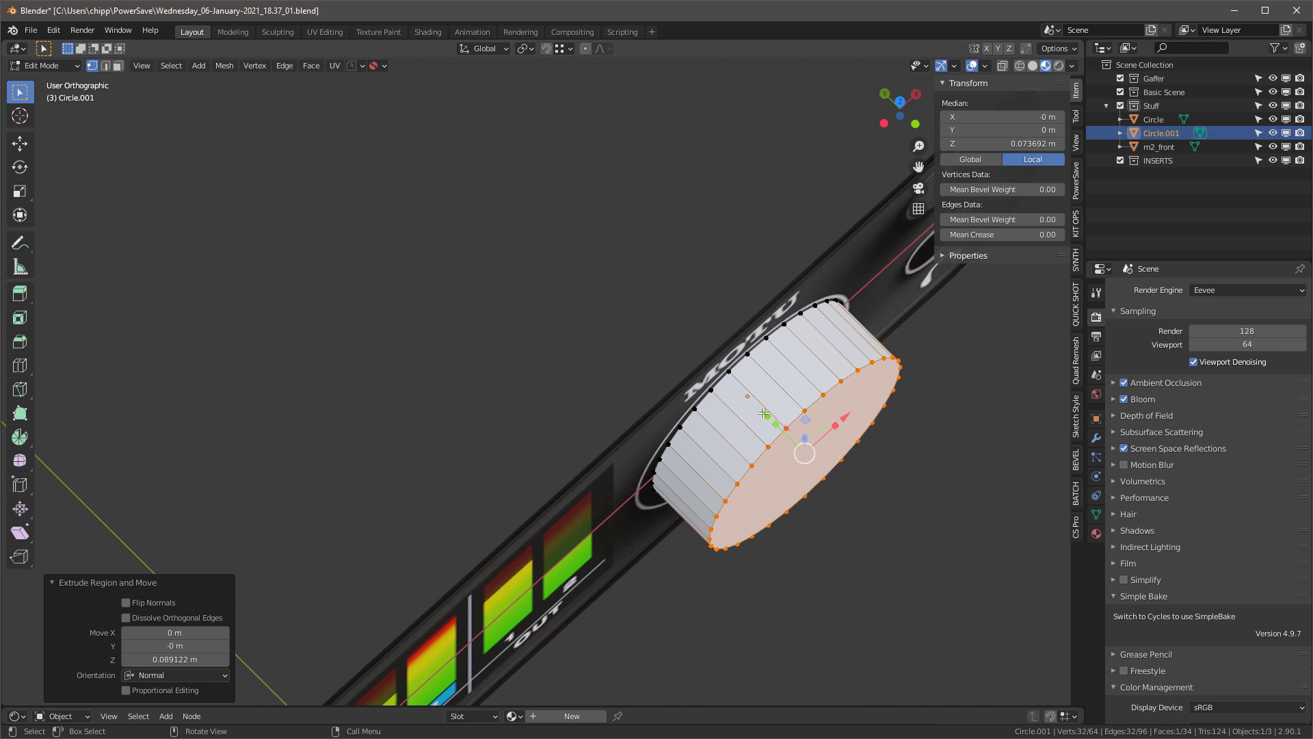
pyautogui.moveTo(764, 413); pyautogui.dragTo(774, 424)
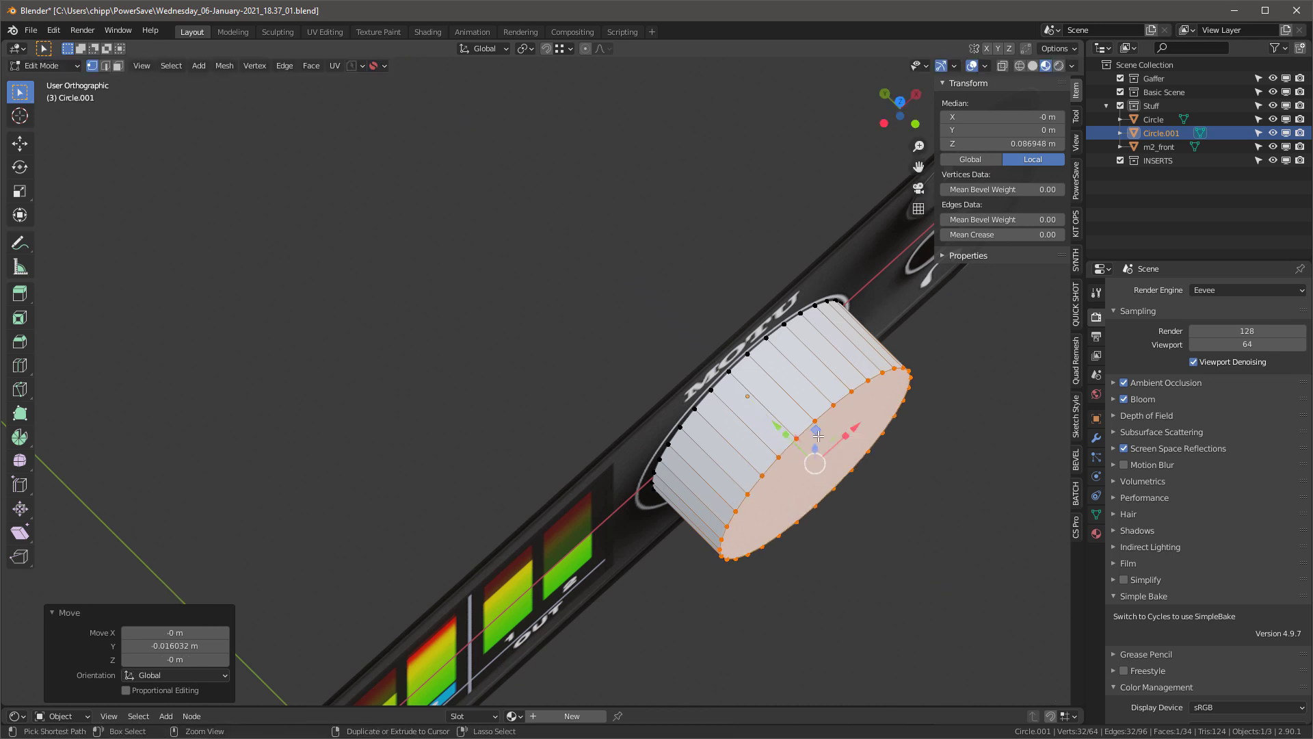
# Bevel the cap edges with 6 segments and return to Object Mode
pyautogui.hotkey('ctrl', 'b')
pyautogui.scroll(2, 834, 433)
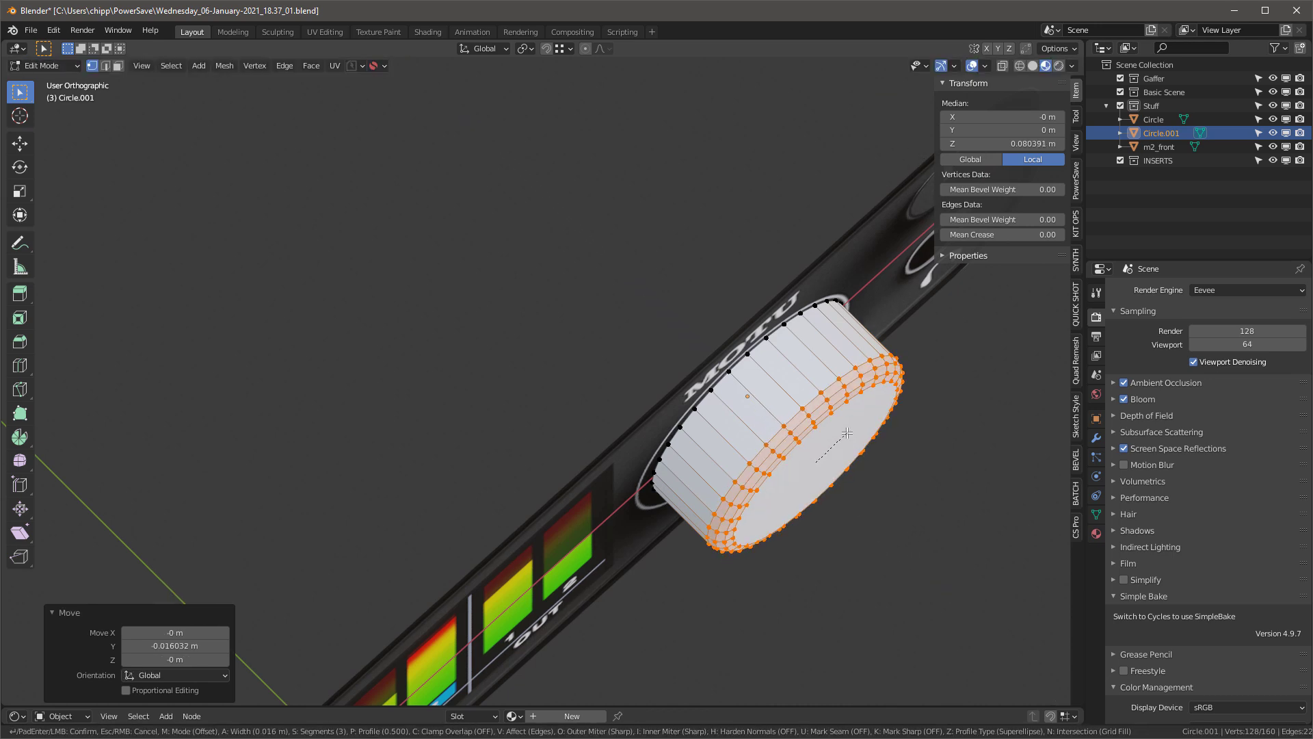
pyautogui.scroll(1, 847, 433)
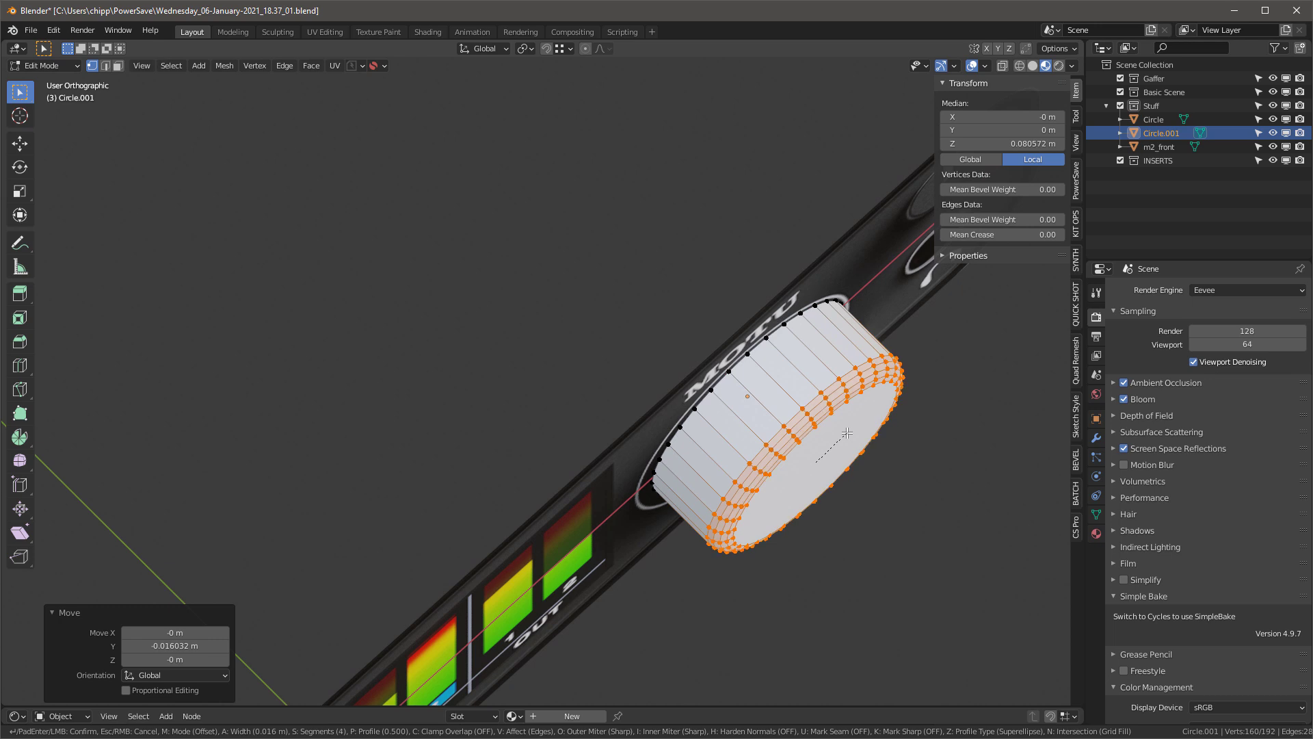
pyautogui.scroll(2, 847, 433)
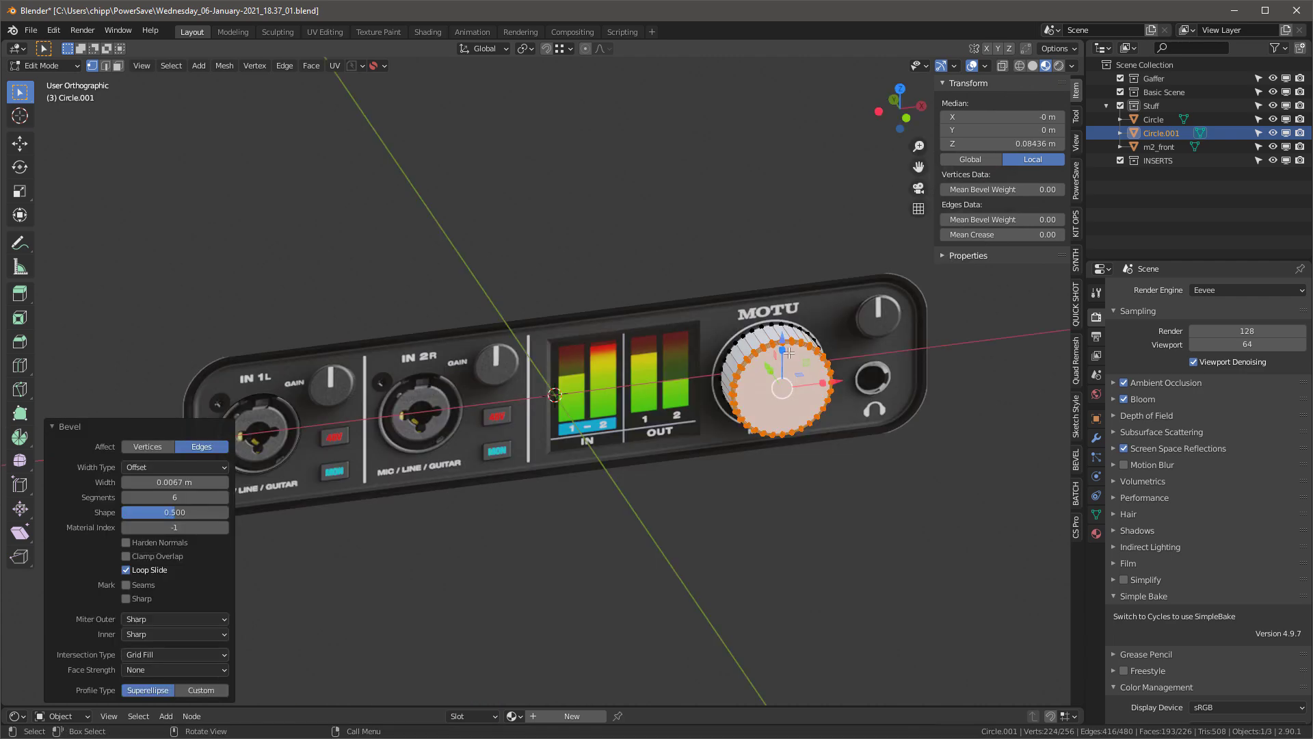
pyautogui.press('Tab')
# Turn on auto smooth for the knob and verify it in the Normals settings
pyautogui.rightClick(800, 343)
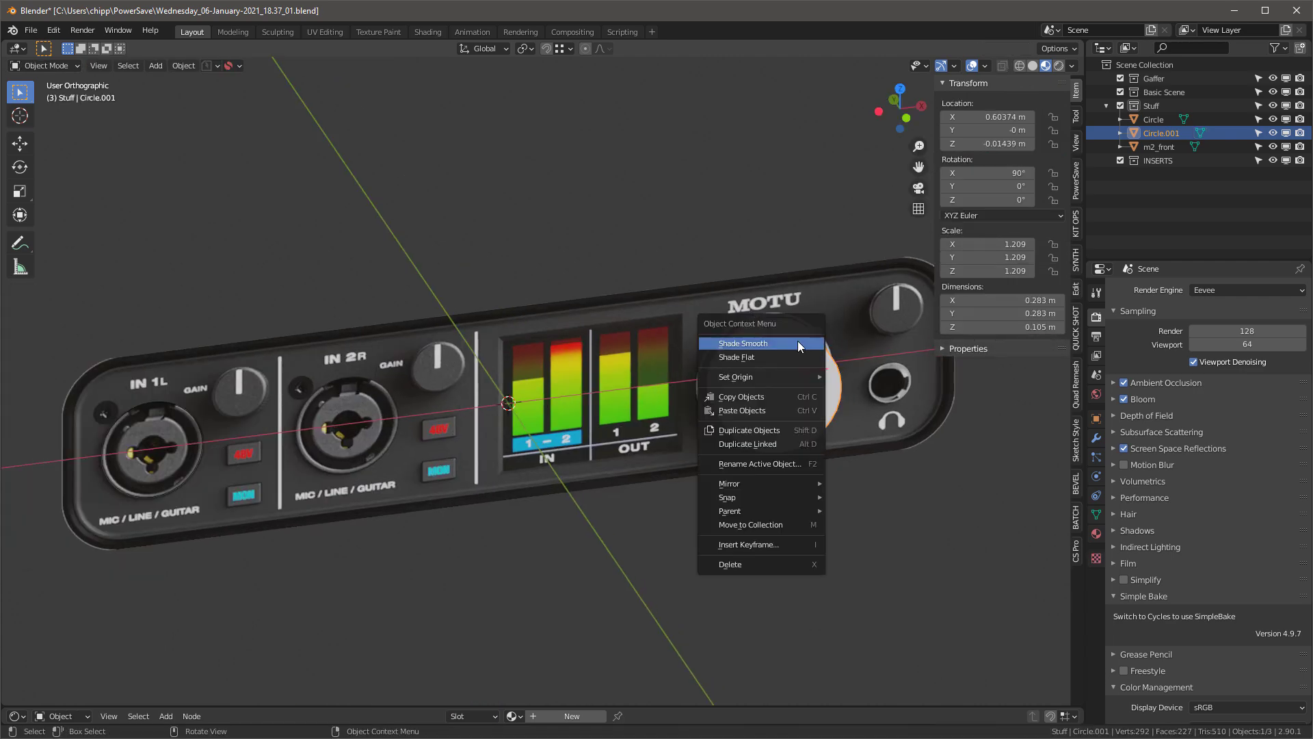
pyautogui.press('Escape')
pyautogui.press('q')
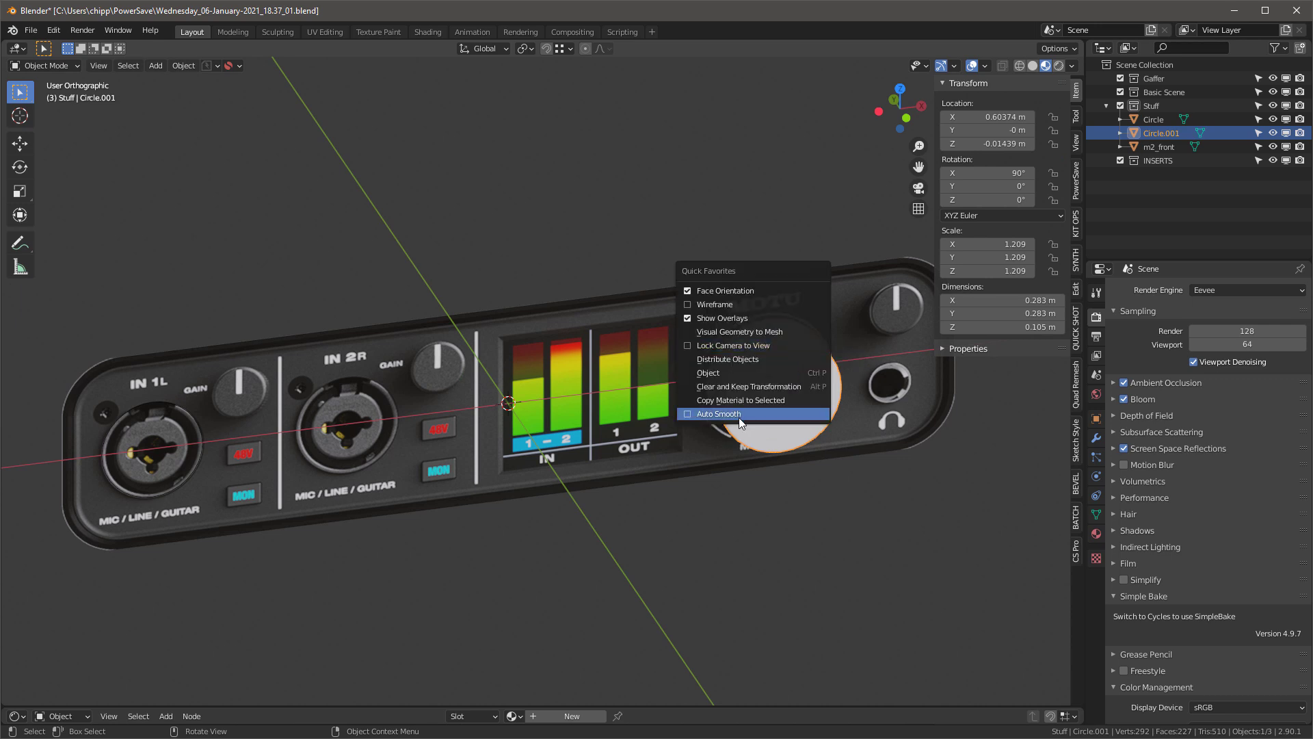
pyautogui.click(739, 413)
pyautogui.click(1097, 516)
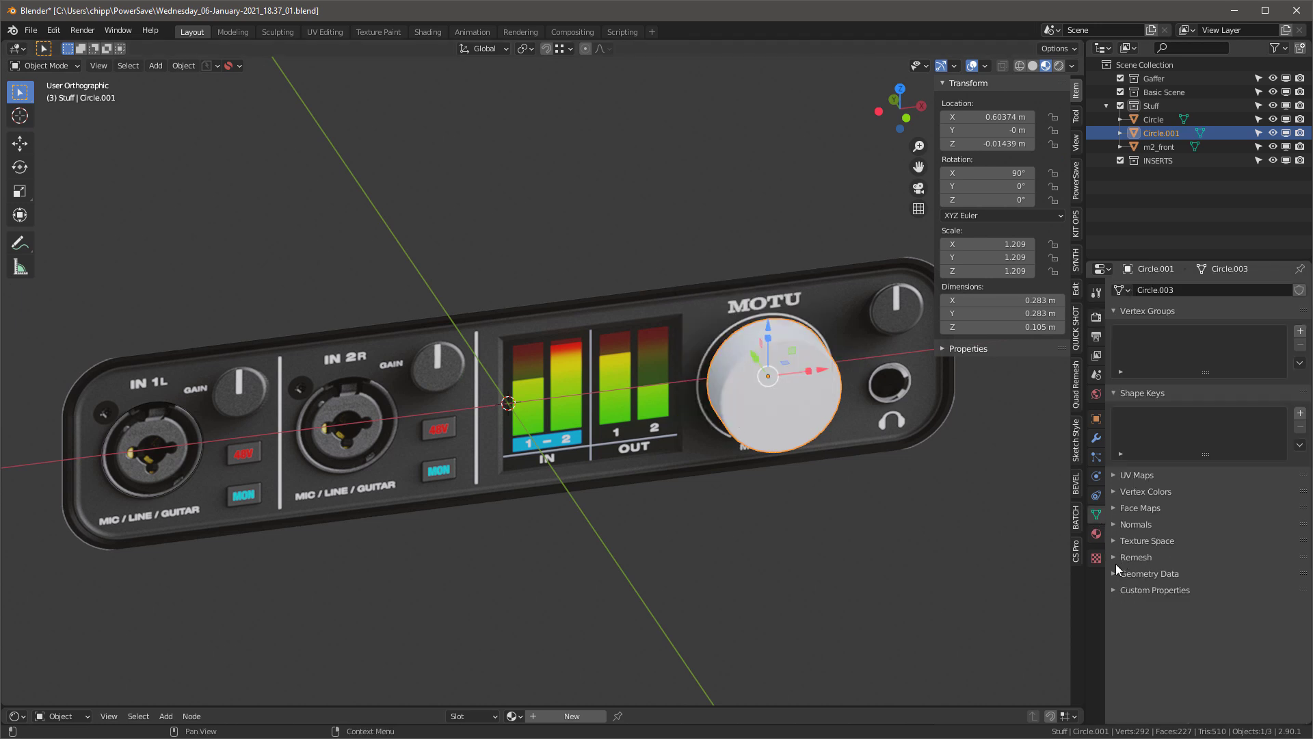
pyautogui.click(1115, 524)
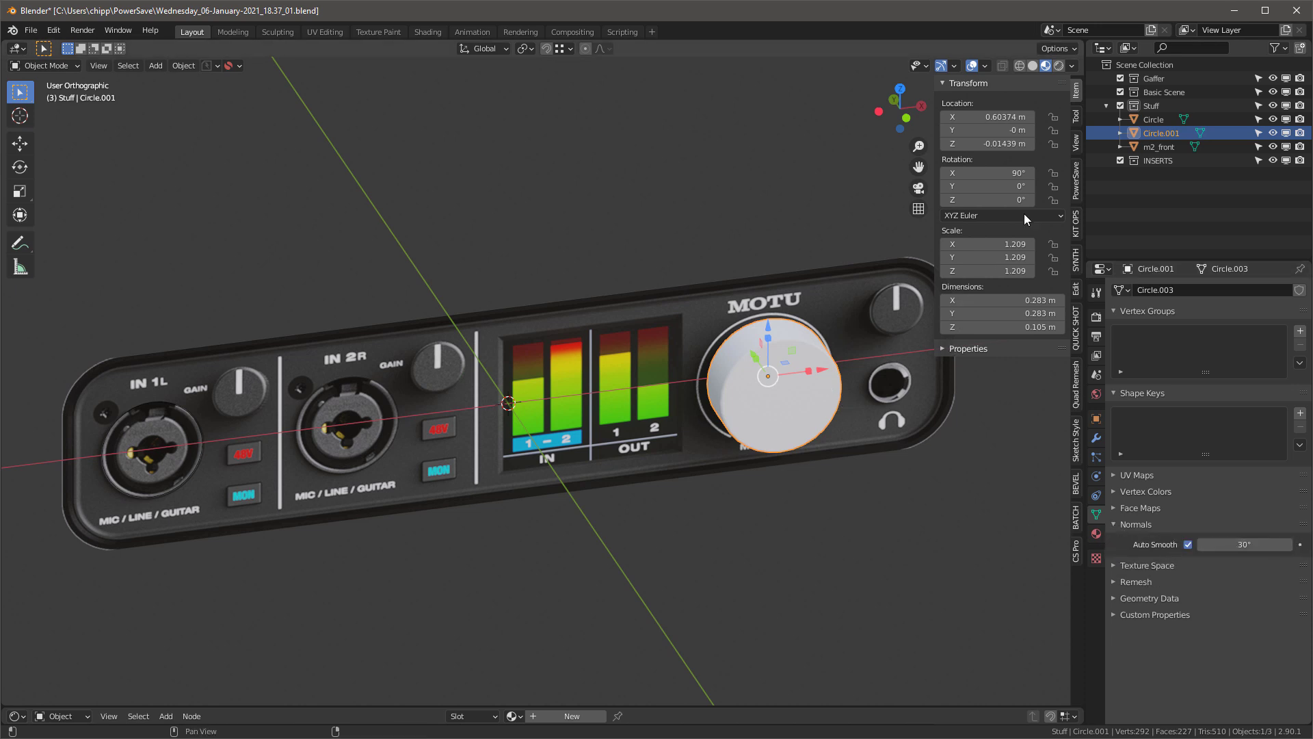
# Apply the SY Dark matte material from the Synth plastic paint KPACK
pyautogui.click(1076, 229)
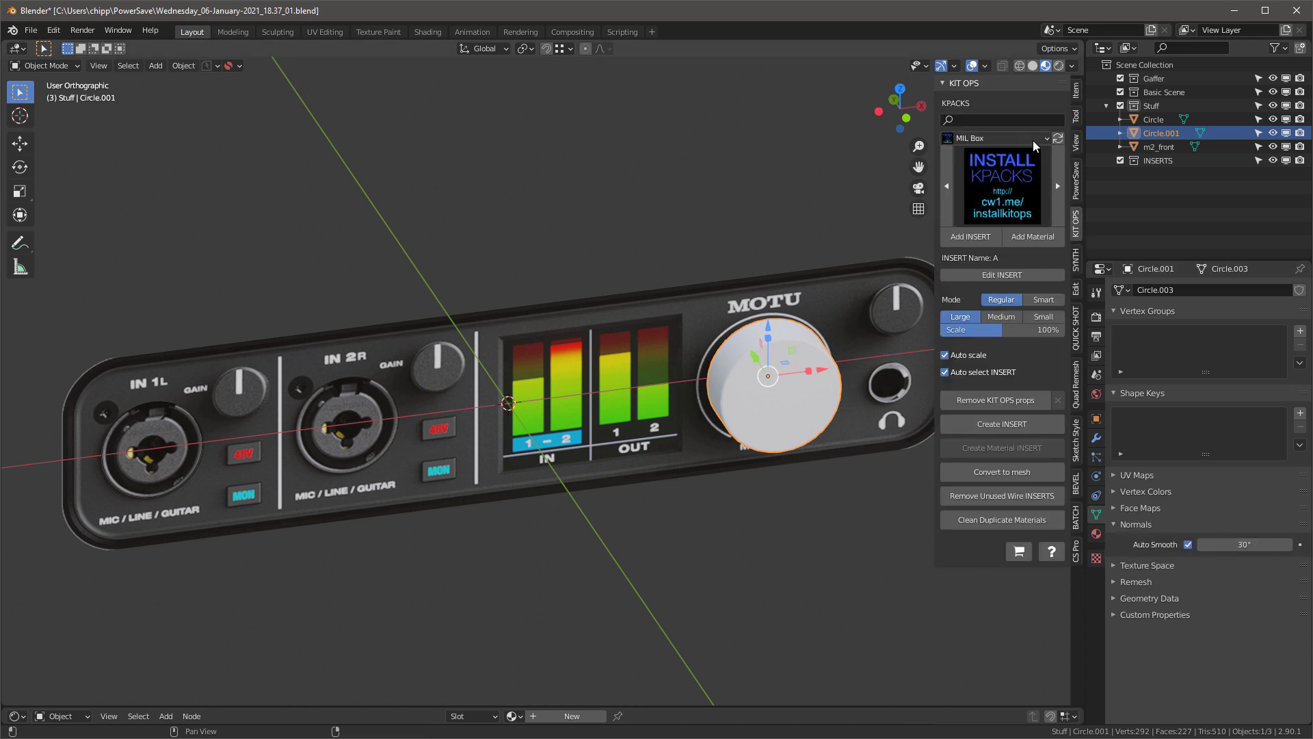
pyautogui.click(1033, 141)
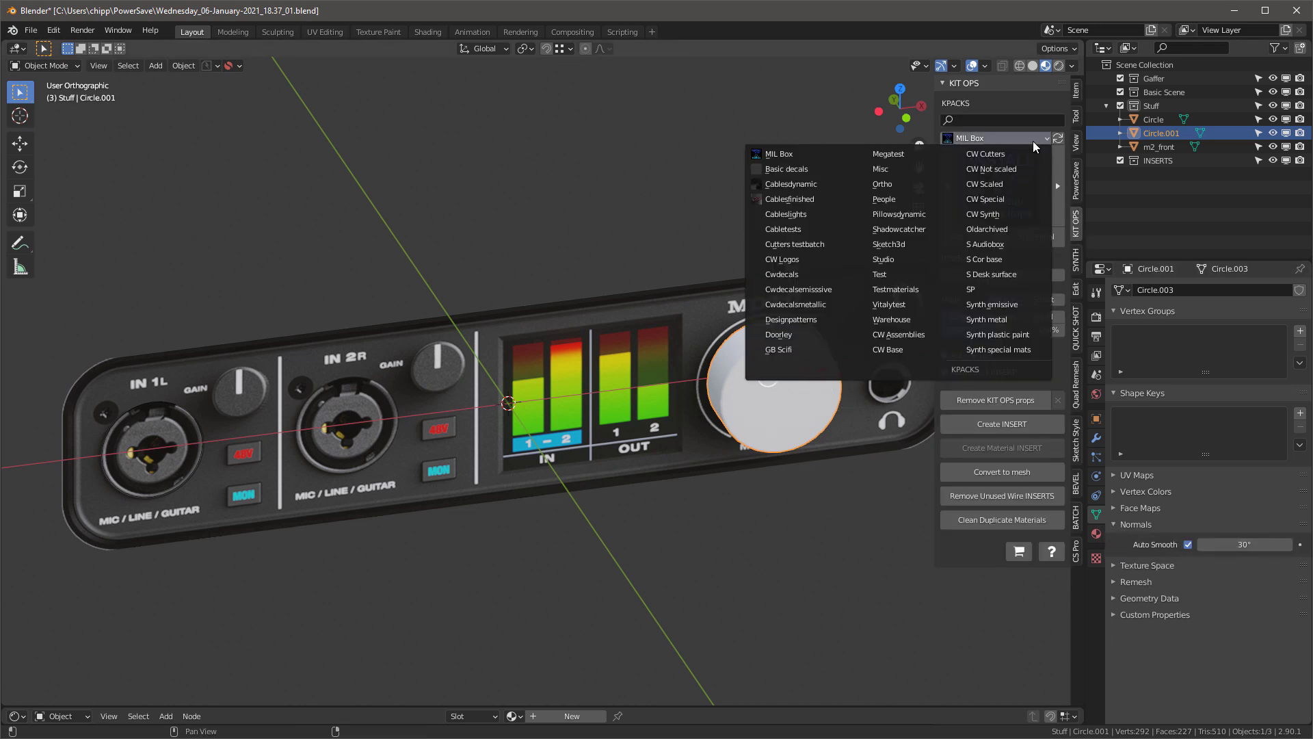
pyautogui.click(1006, 333)
pyautogui.click(996, 171)
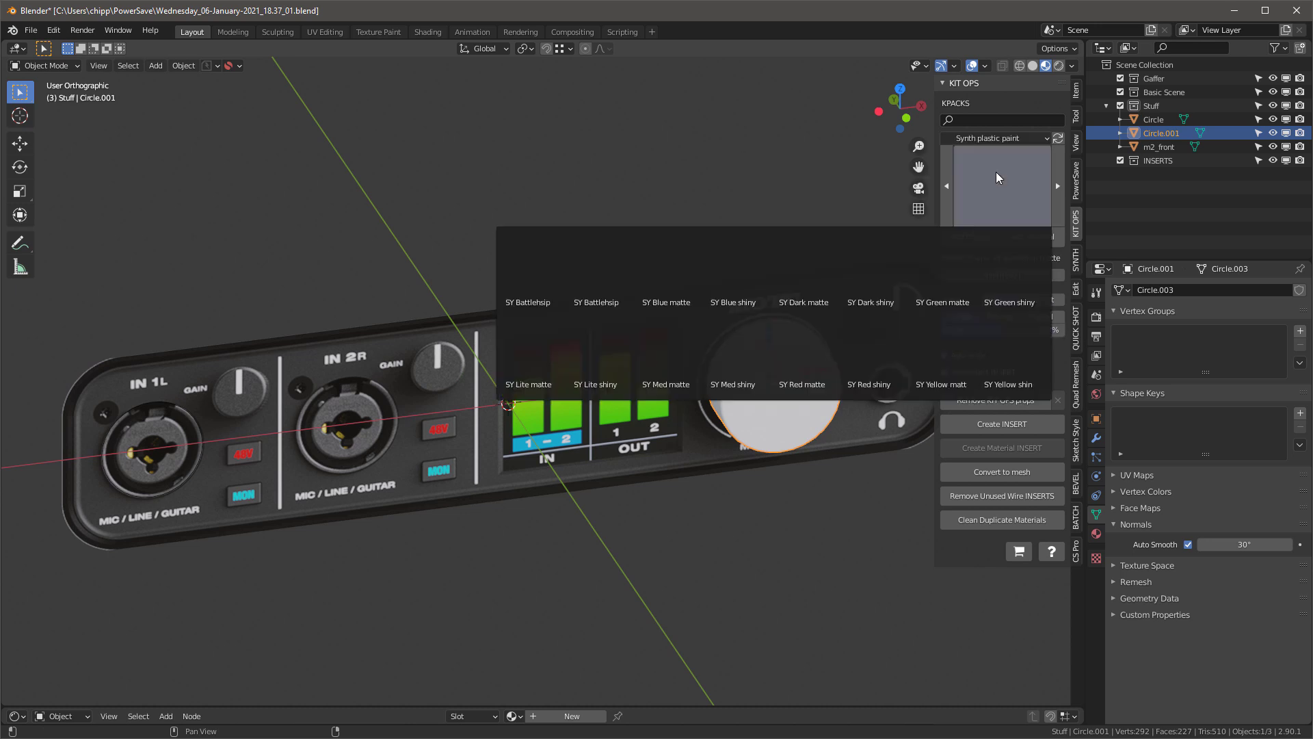
pyautogui.click(811, 275)
pyautogui.click(1023, 235)
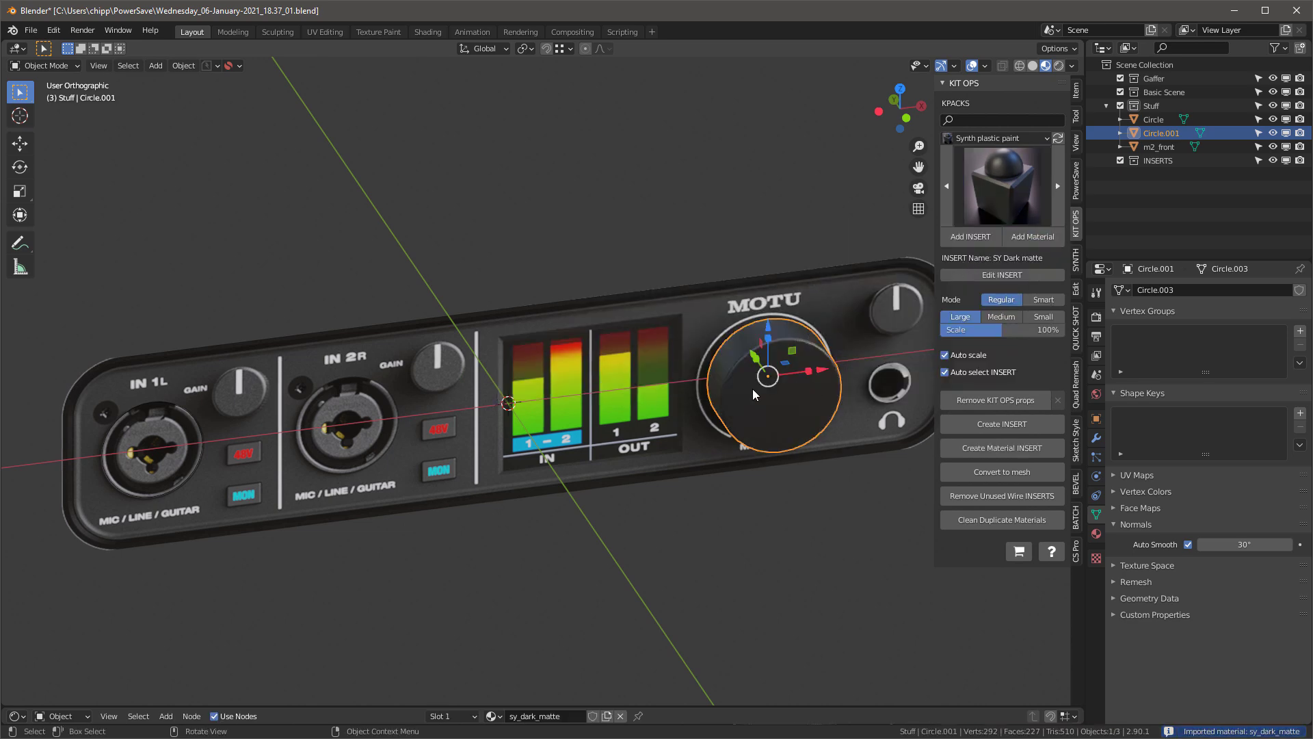
pyautogui.moveTo(752, 389); pyautogui.dragTo(840, 342, button='middle')
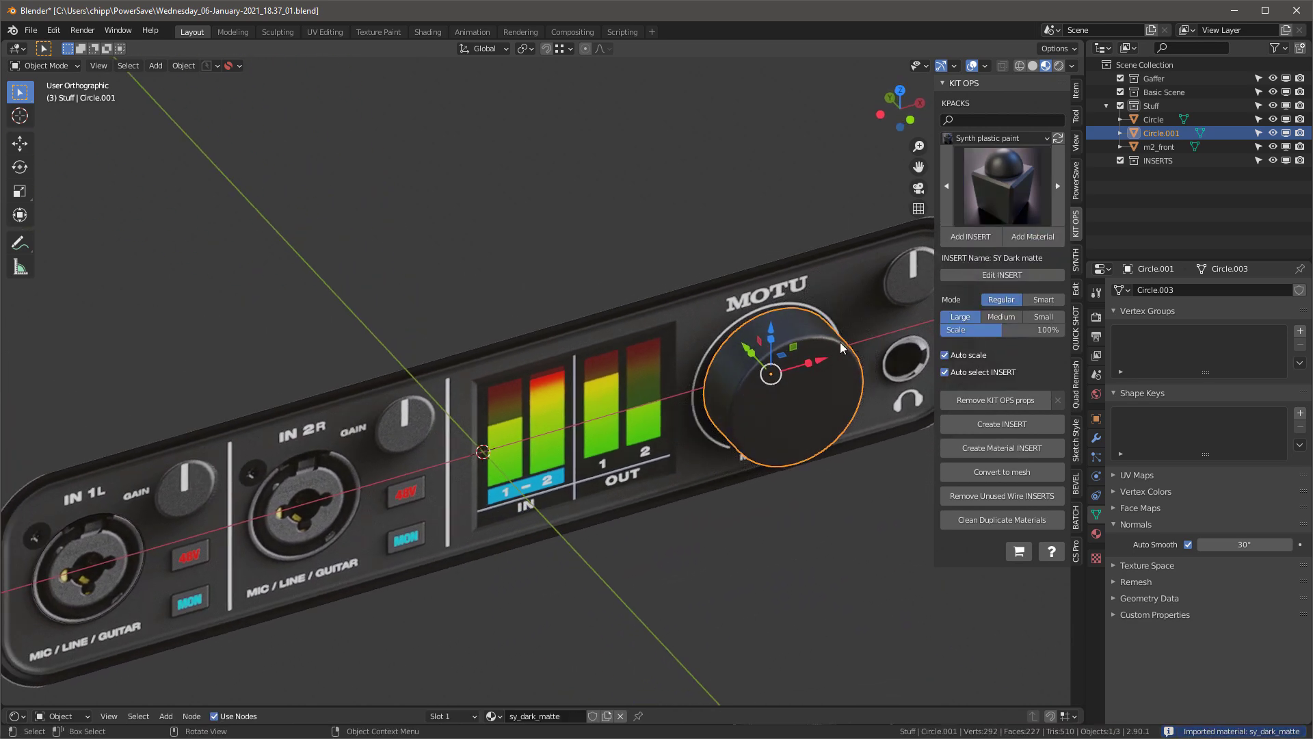
pyautogui.scroll(3, 810, 329)
pyautogui.moveTo(773, 268)
pyautogui.mouseDown(button='middle')
pyautogui.moveTo(741, 244)
pyautogui.moveTo(795, 272)
pyautogui.moveTo(763, 282)
pyautogui.mouseUp(button='middle')
pyautogui.scroll(-5, 764, 282)
pyautogui.scroll(6, 740, 254)
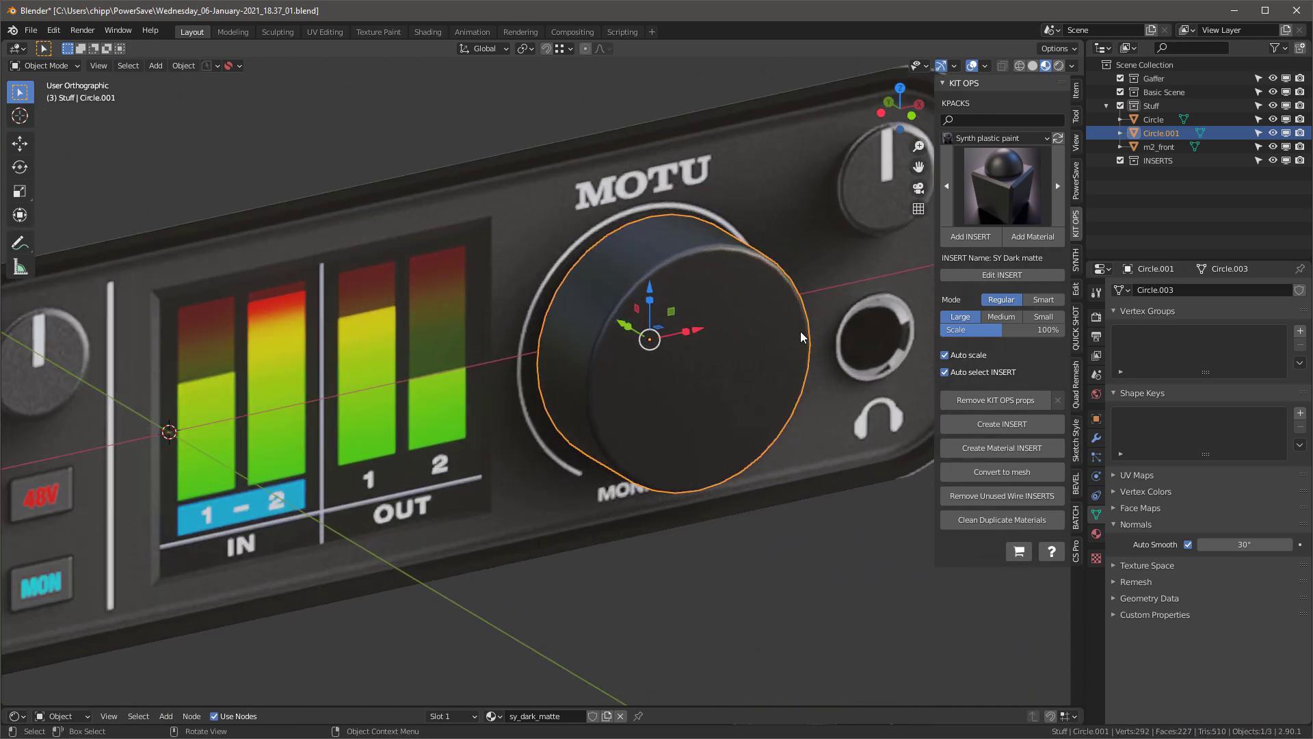
# Save a new numbered version and send the knob to the KIT OPS insert factory
pyautogui.click(208, 66)
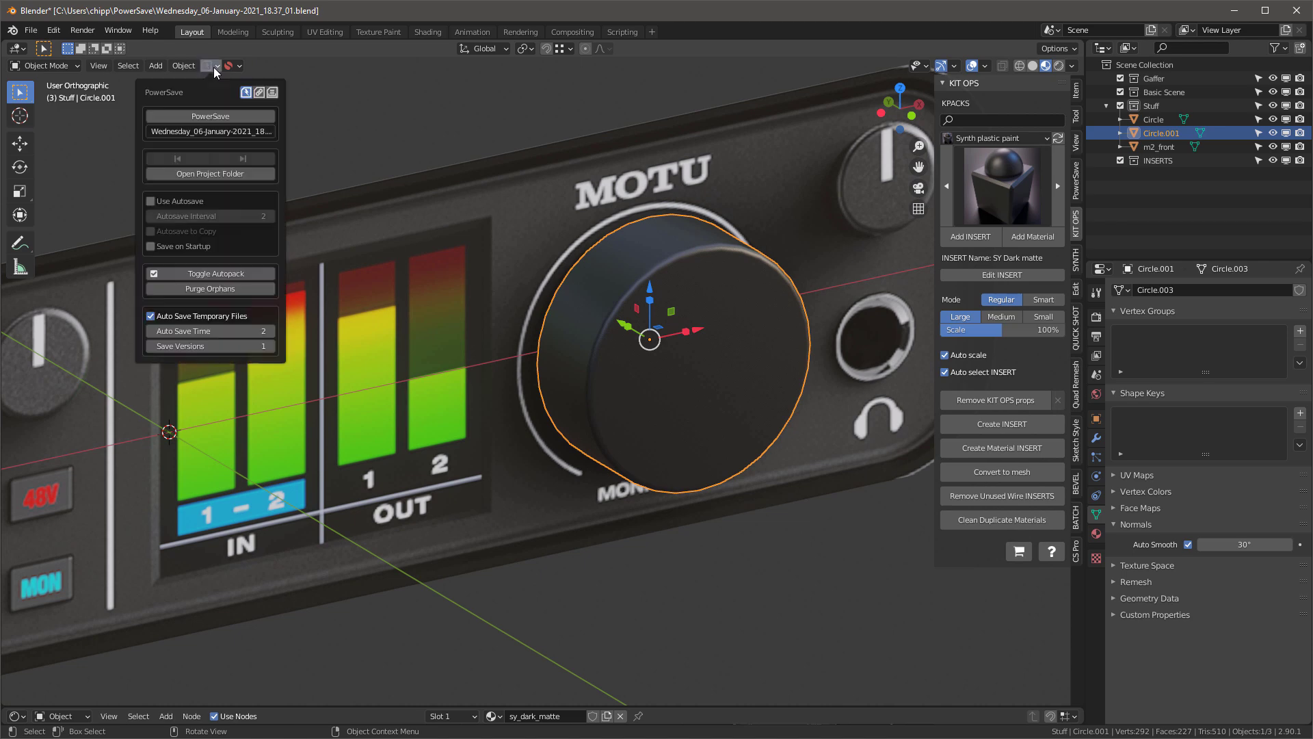
pyautogui.click(232, 118)
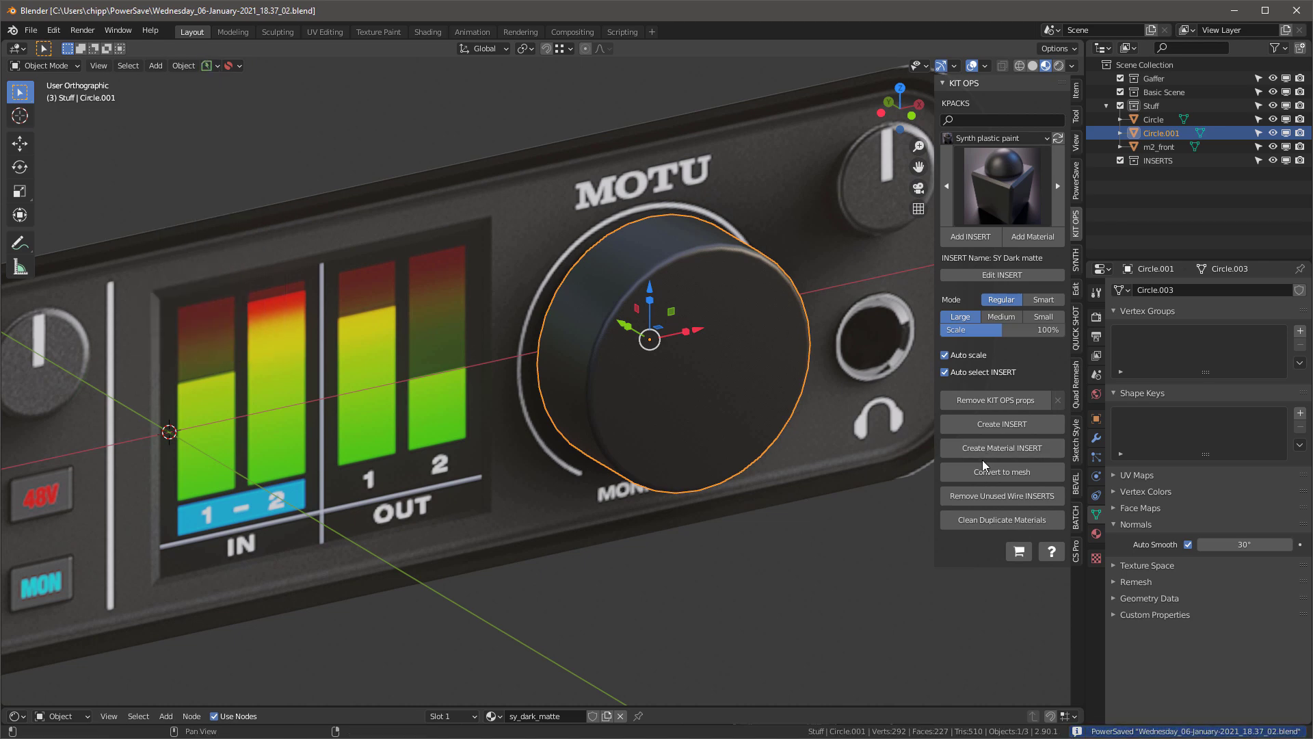
pyautogui.click(1000, 426)
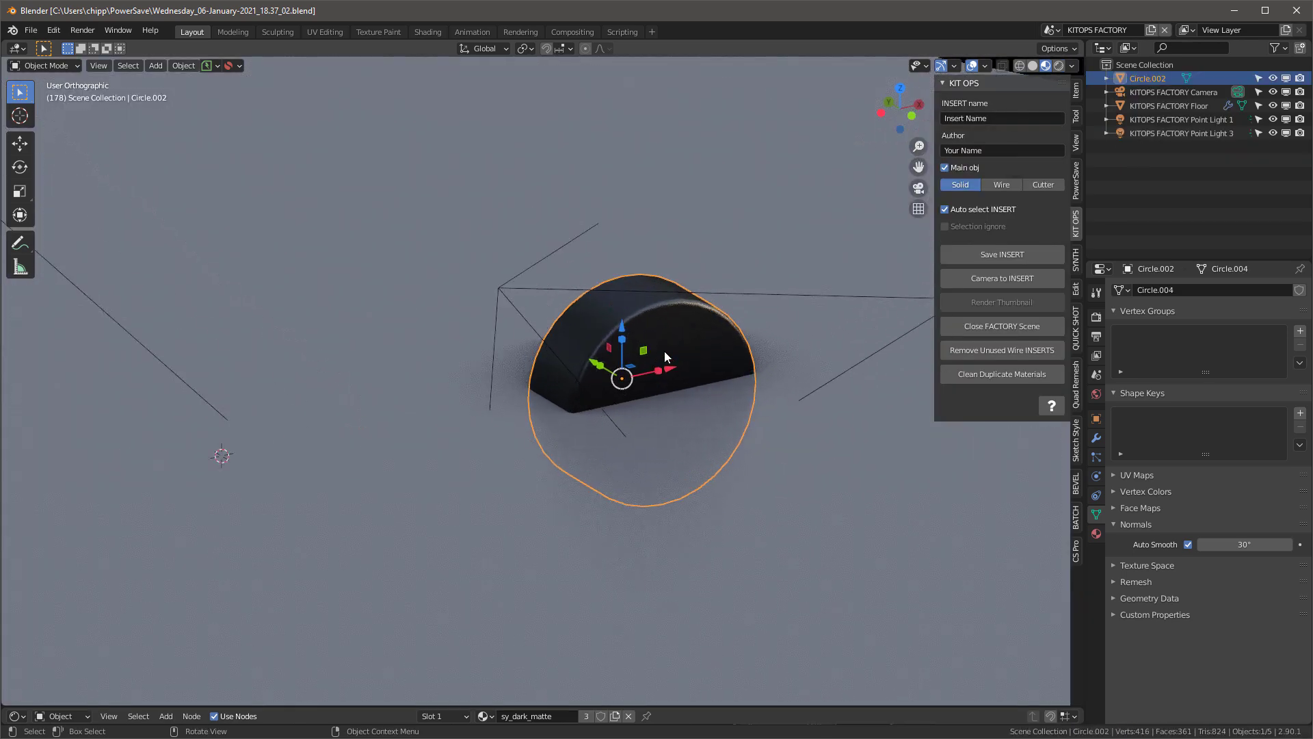
# Rotate the knob -90° on X and apply the rotation
pyautogui.scroll(1, 665, 352)
pyautogui.write('r')
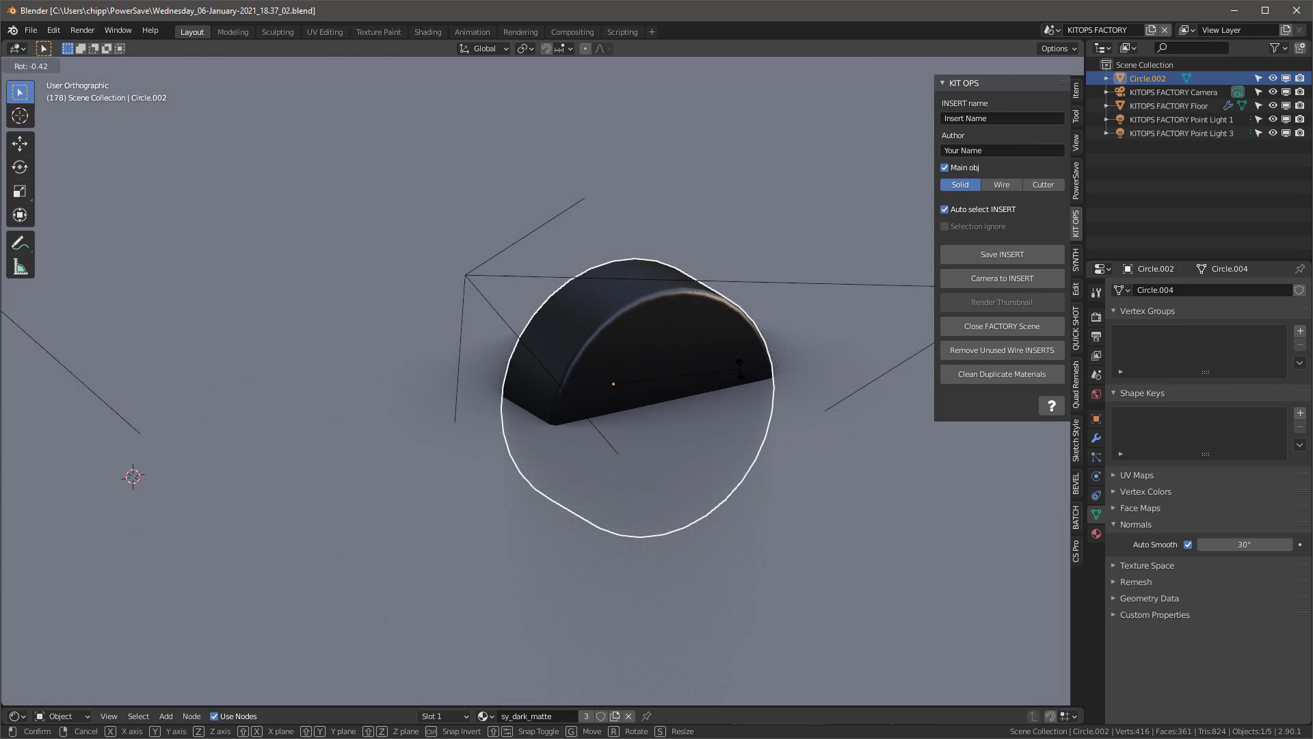
pyautogui.write('x-90')
pyautogui.press('Return')
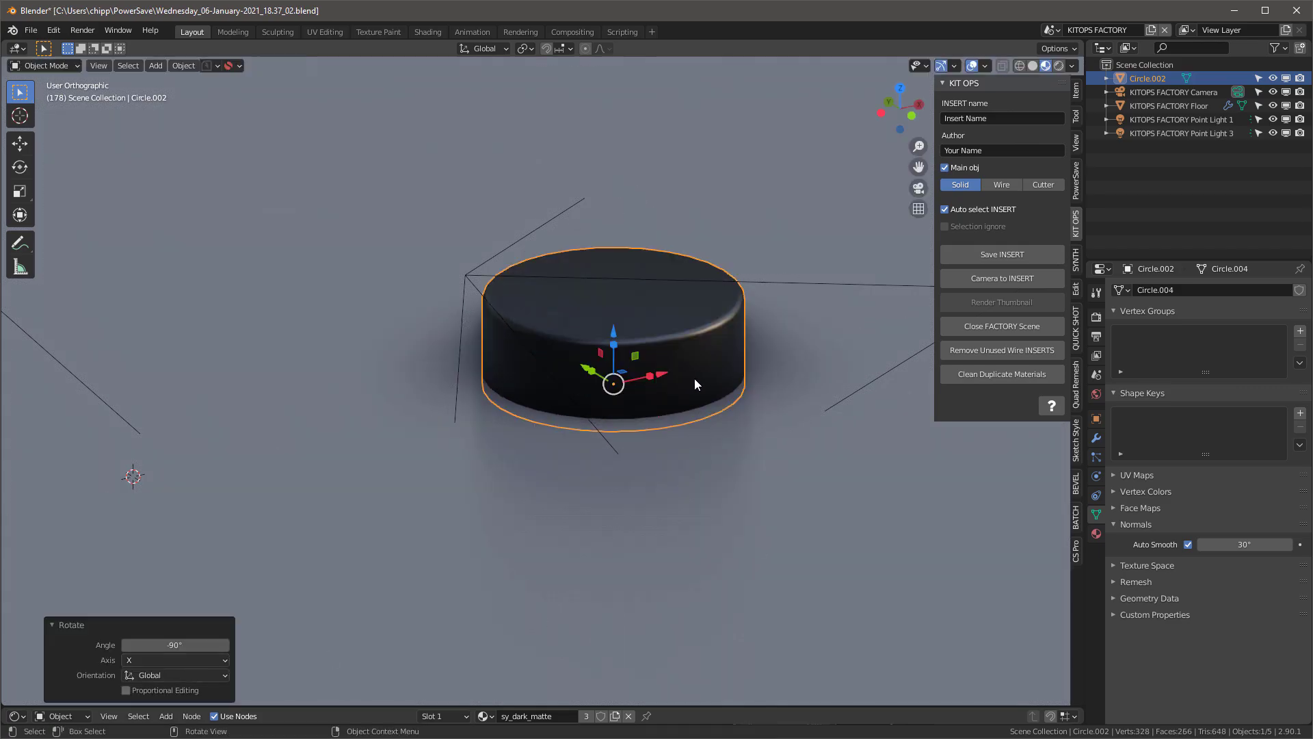
pyautogui.hotkey('ctrl', 'a')
pyautogui.click(666, 367)
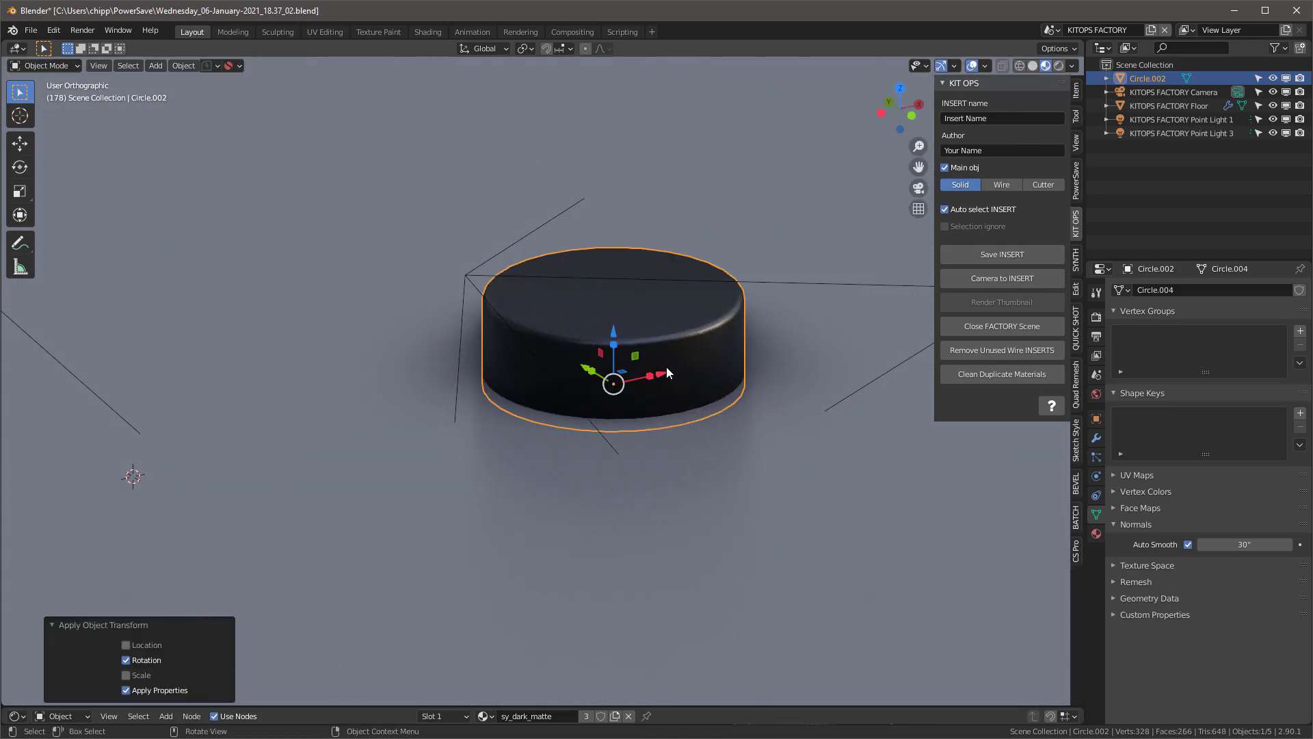
# Set the knob's origin to its geometry and snap it onto the 3D cursor
pyautogui.moveTo(667, 367)
pyautogui.mouseDown(button='middle')
pyautogui.moveTo(679, 389)
pyautogui.moveTo(663, 445)
pyautogui.moveTo(618, 481)
pyautogui.moveTo(667, 396)
pyautogui.moveTo(655, 350)
pyautogui.mouseUp(button='middle')
pyautogui.scroll(3, 654, 351)
pyautogui.hotkey('shift', 'ctrl', 'c')
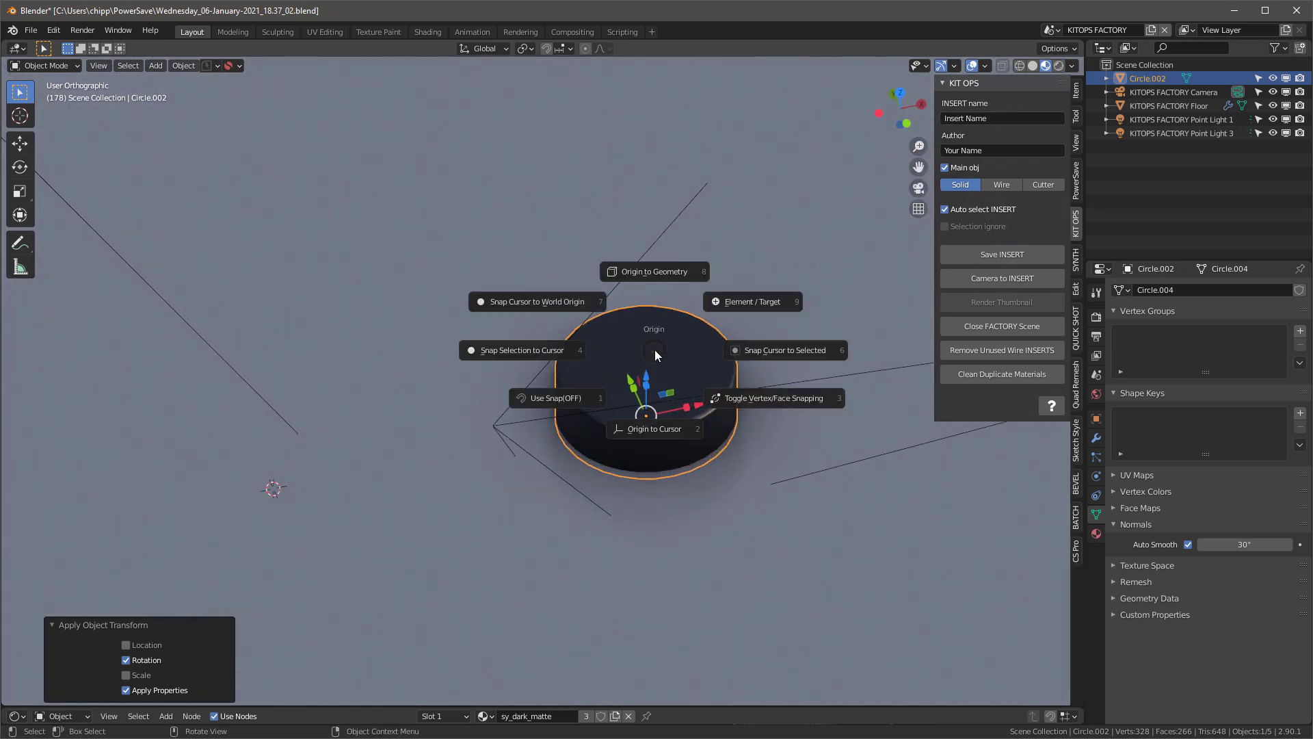
pyautogui.click(650, 268)
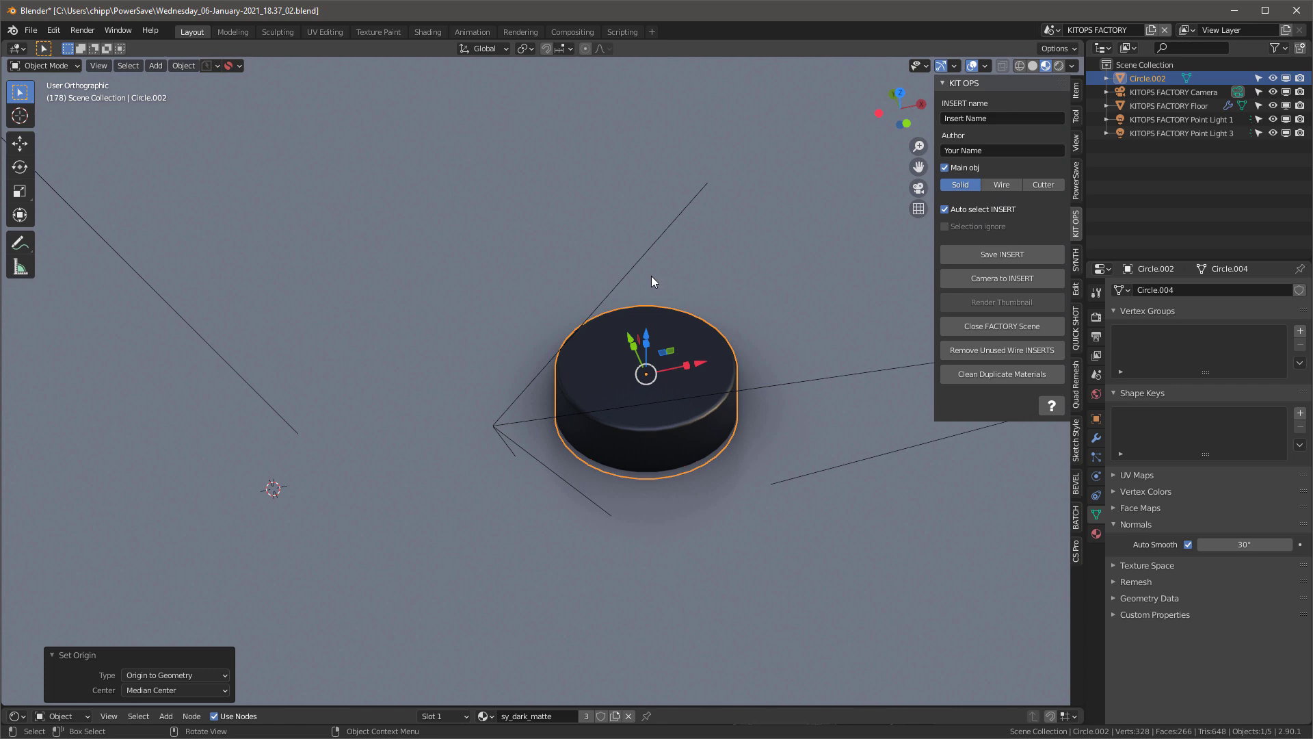
pyautogui.hotkey('shift', 'ctrl', 'c')
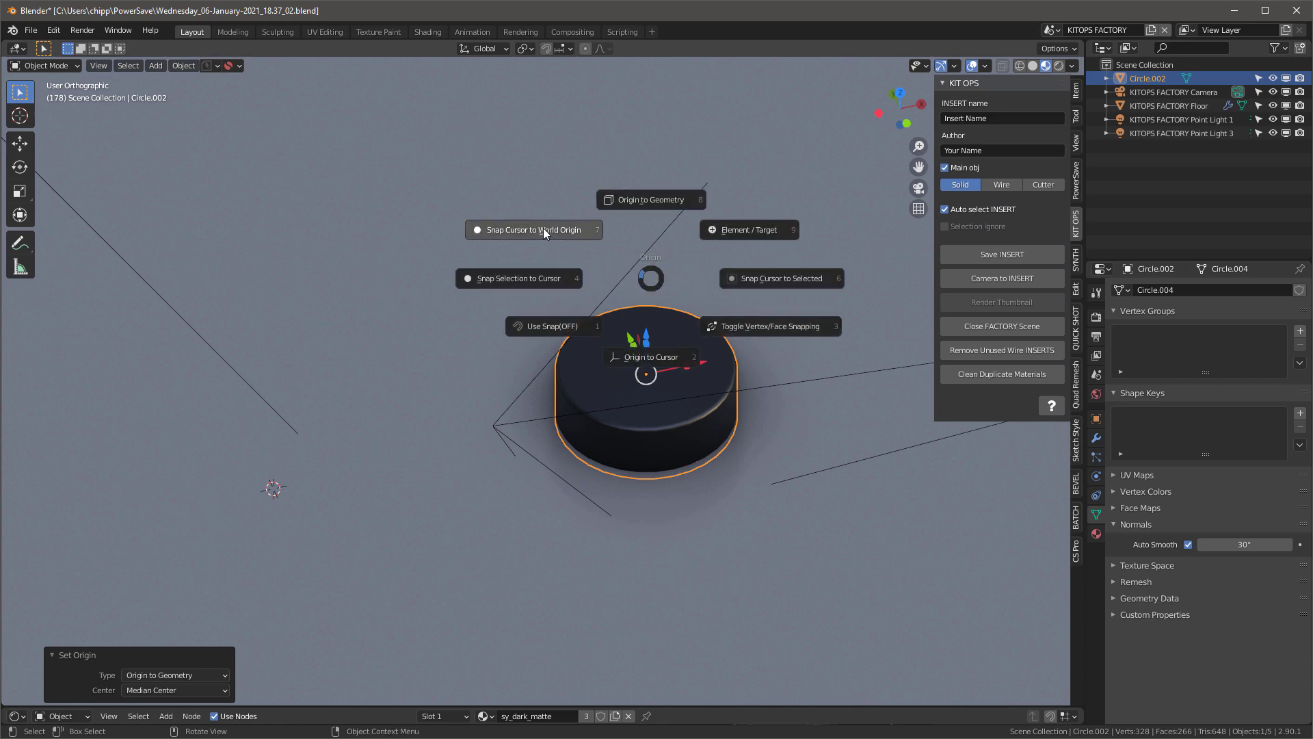
pyautogui.click(513, 278)
# Raise the knob onto the floor and apply all transforms
pyautogui.moveTo(516, 287); pyautogui.dragTo(250, 472, button='middle')
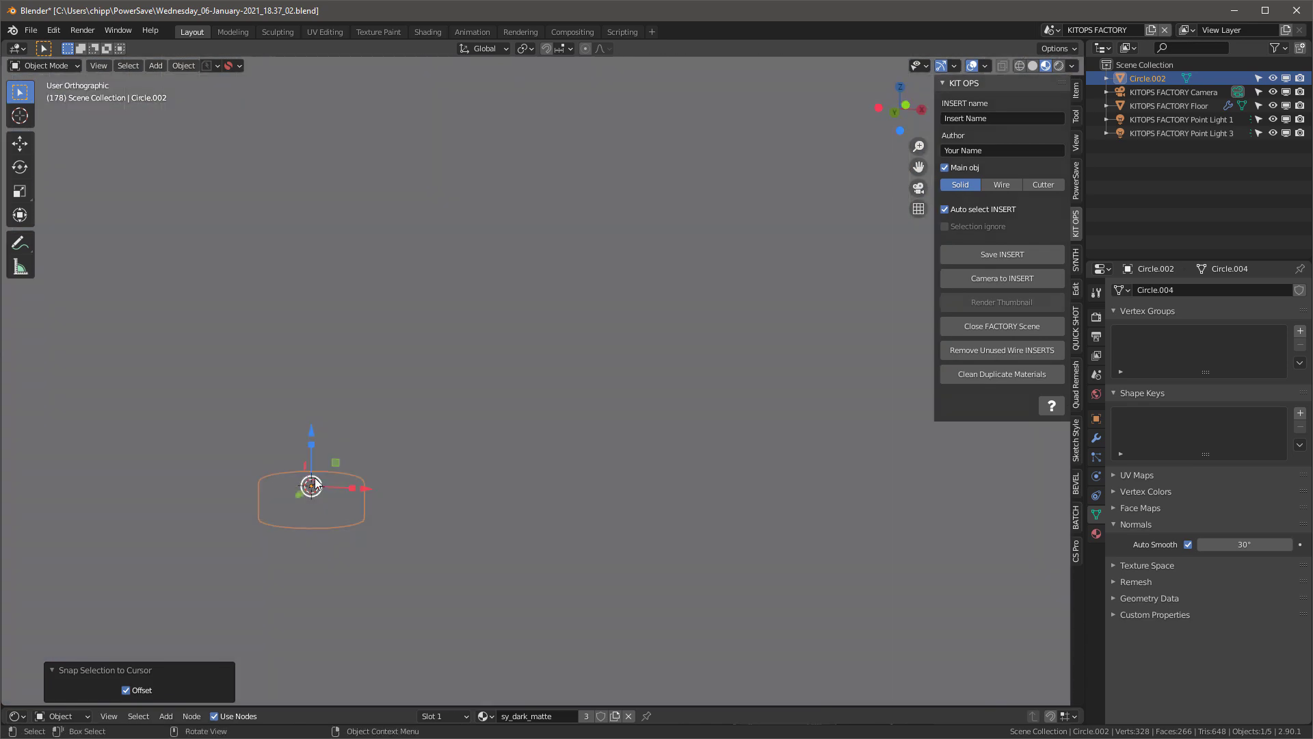
pyautogui.press('KP_1')
pyautogui.press('KP_Decimal')
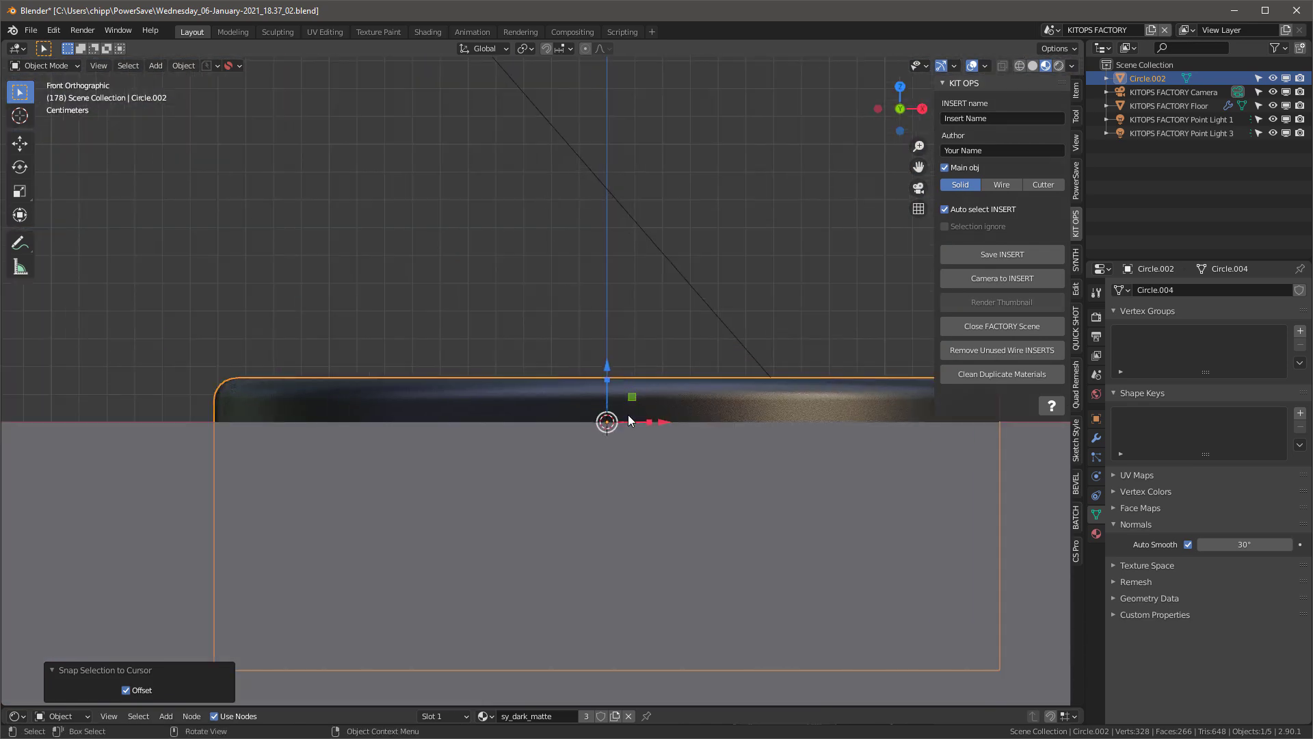
pyautogui.moveTo(607, 366); pyautogui.dragTo(587, 110)
pyautogui.scroll(-1, 469, 272)
pyautogui.scroll(-2, 576, 427)
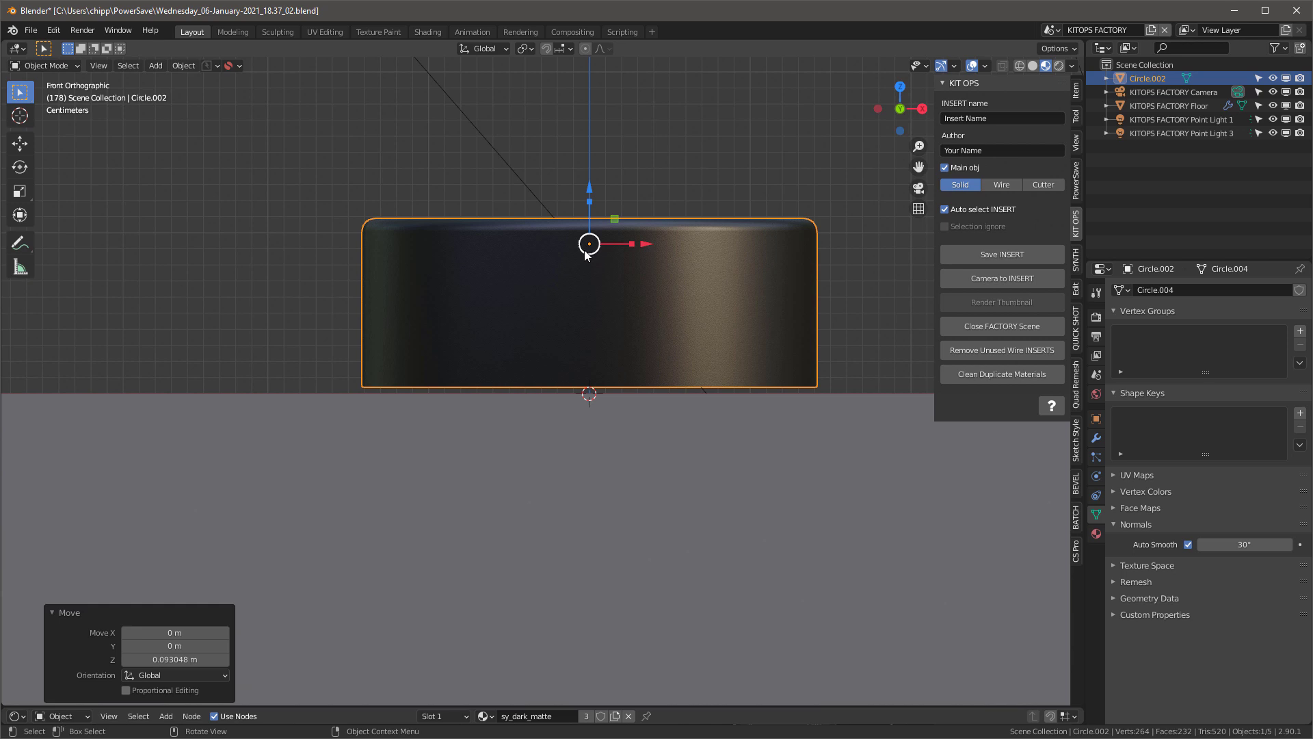
pyautogui.hotkey('ctrl', 'a')
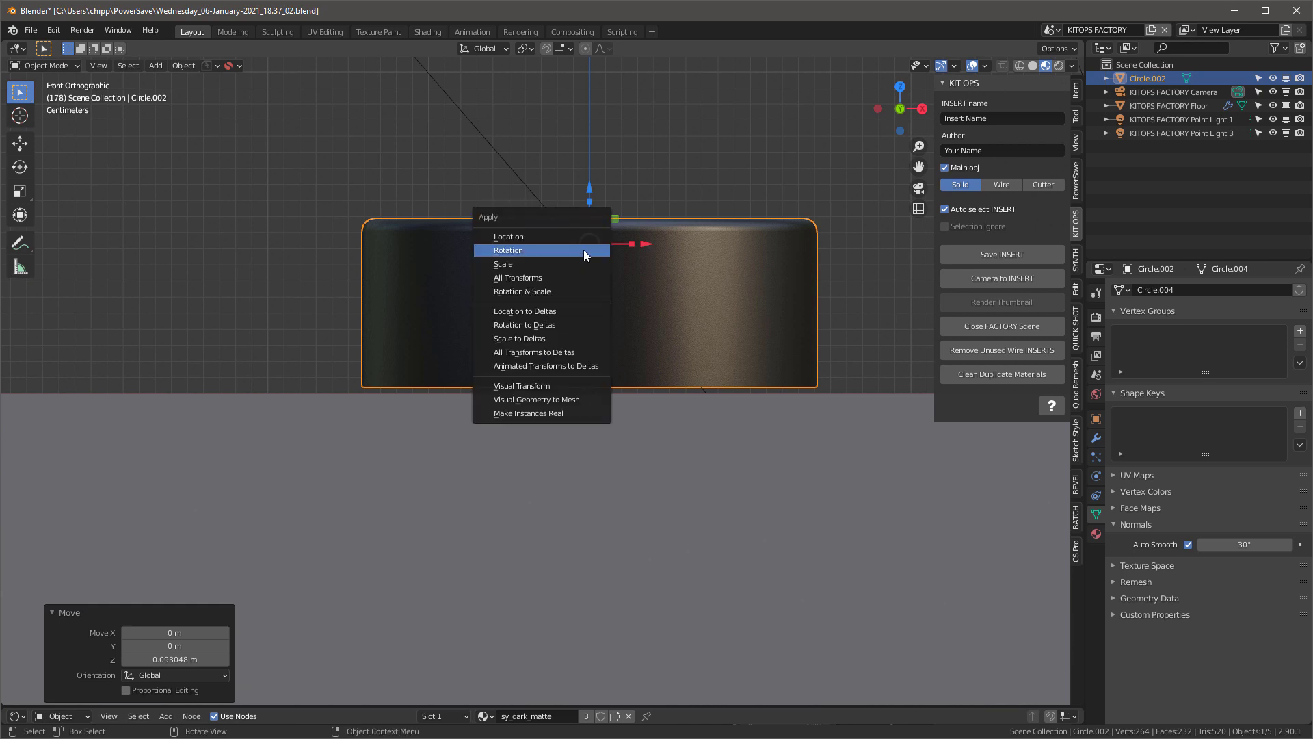
pyautogui.click(556, 278)
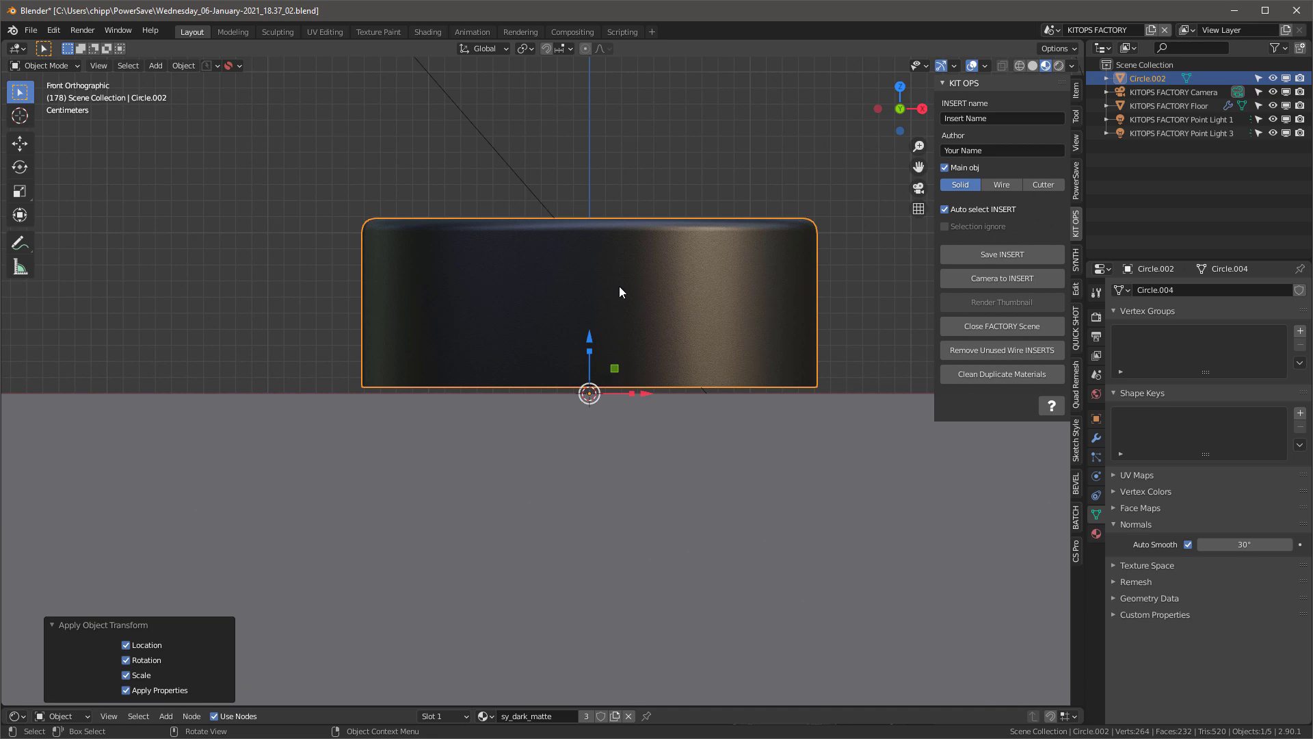
pyautogui.click(1076, 87)
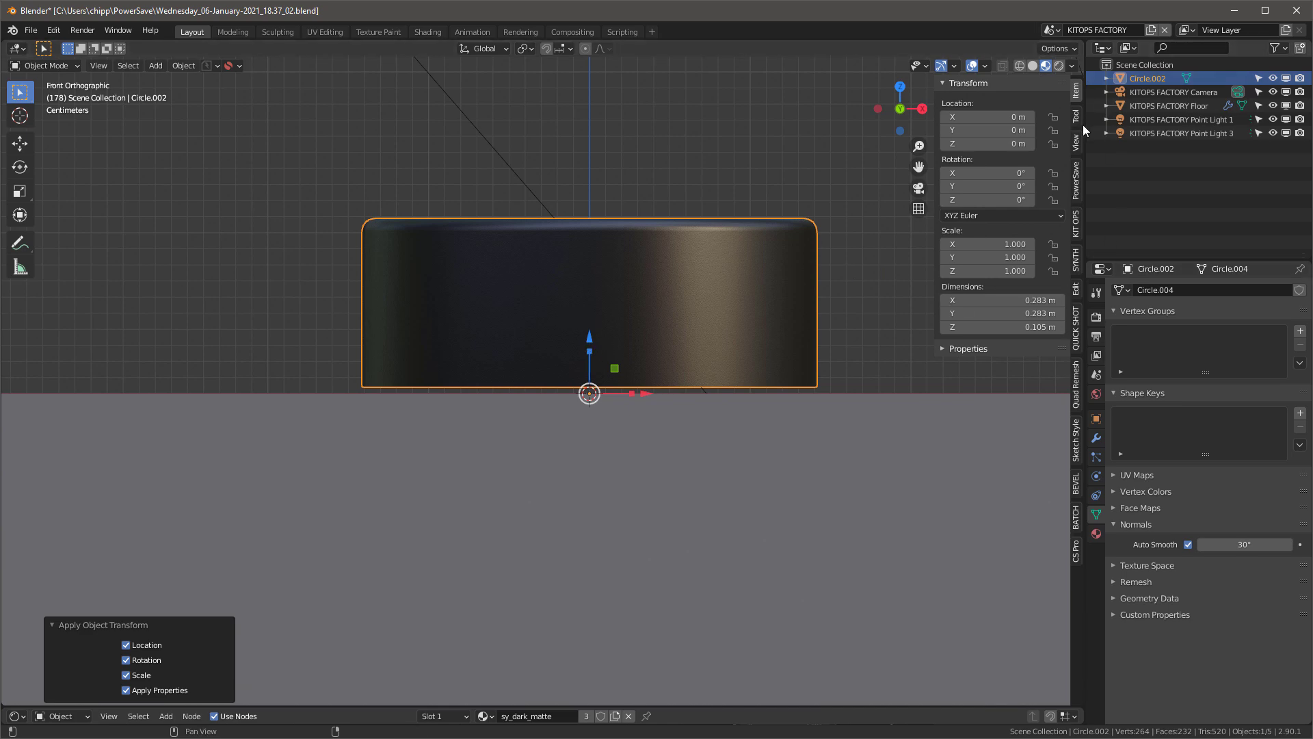
# Name the INSERT 'main knob' and save it as Main-Knob.blend in the S-AudioBox folder
pyautogui.click(1077, 218)
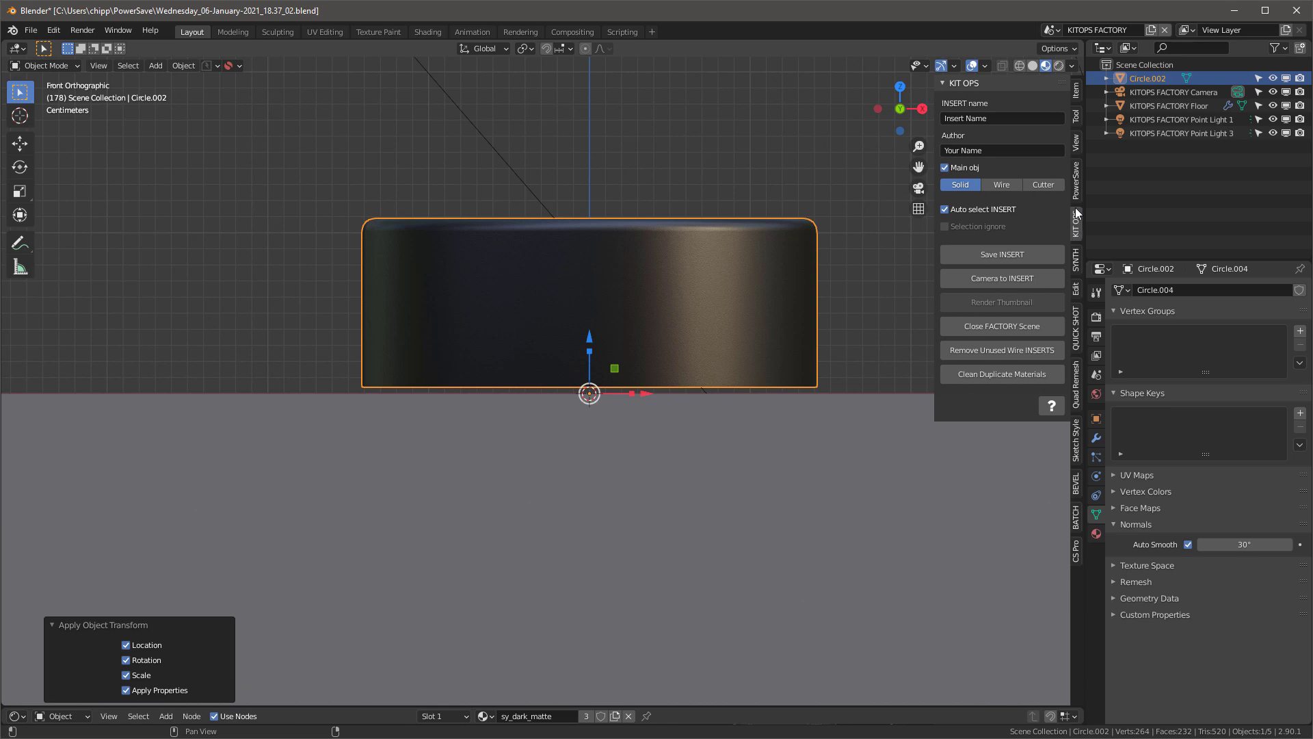
pyautogui.click(1002, 119)
pyautogui.write('main knob')
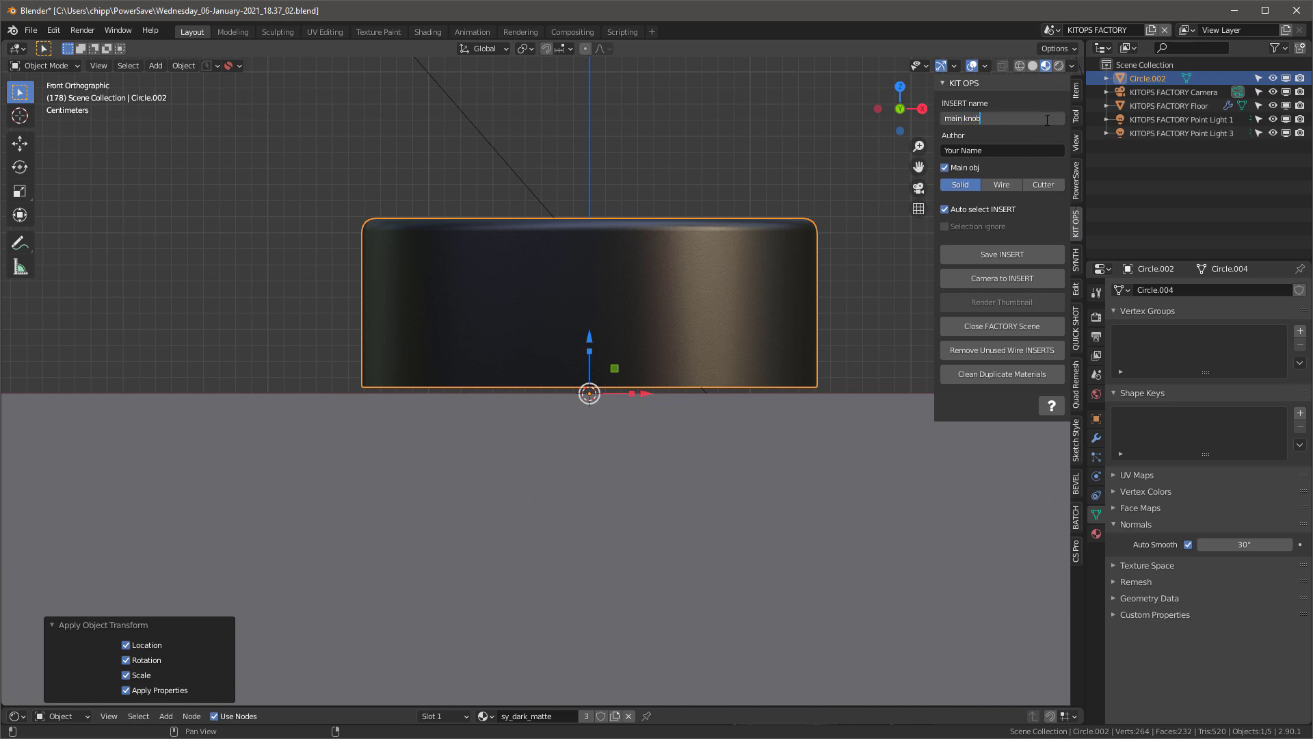
pyautogui.click(1003, 255)
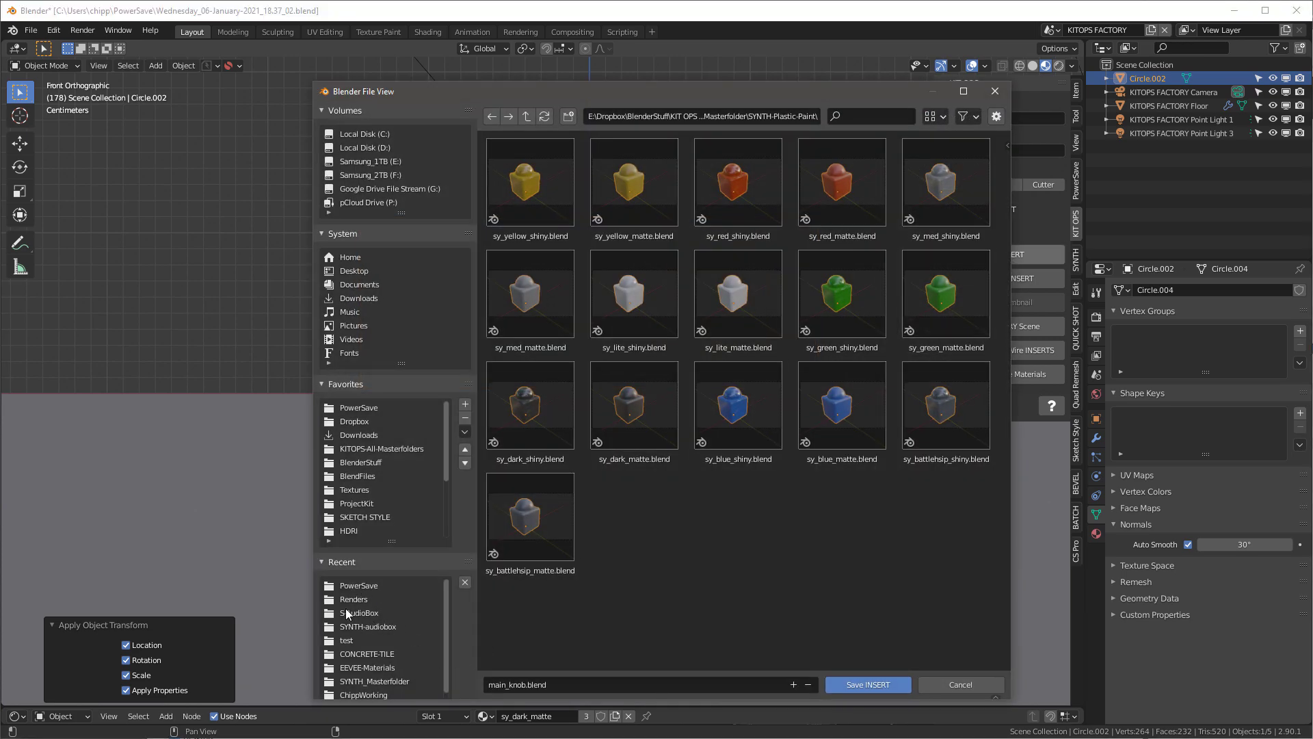
pyautogui.click(346, 612)
pyautogui.click(551, 221)
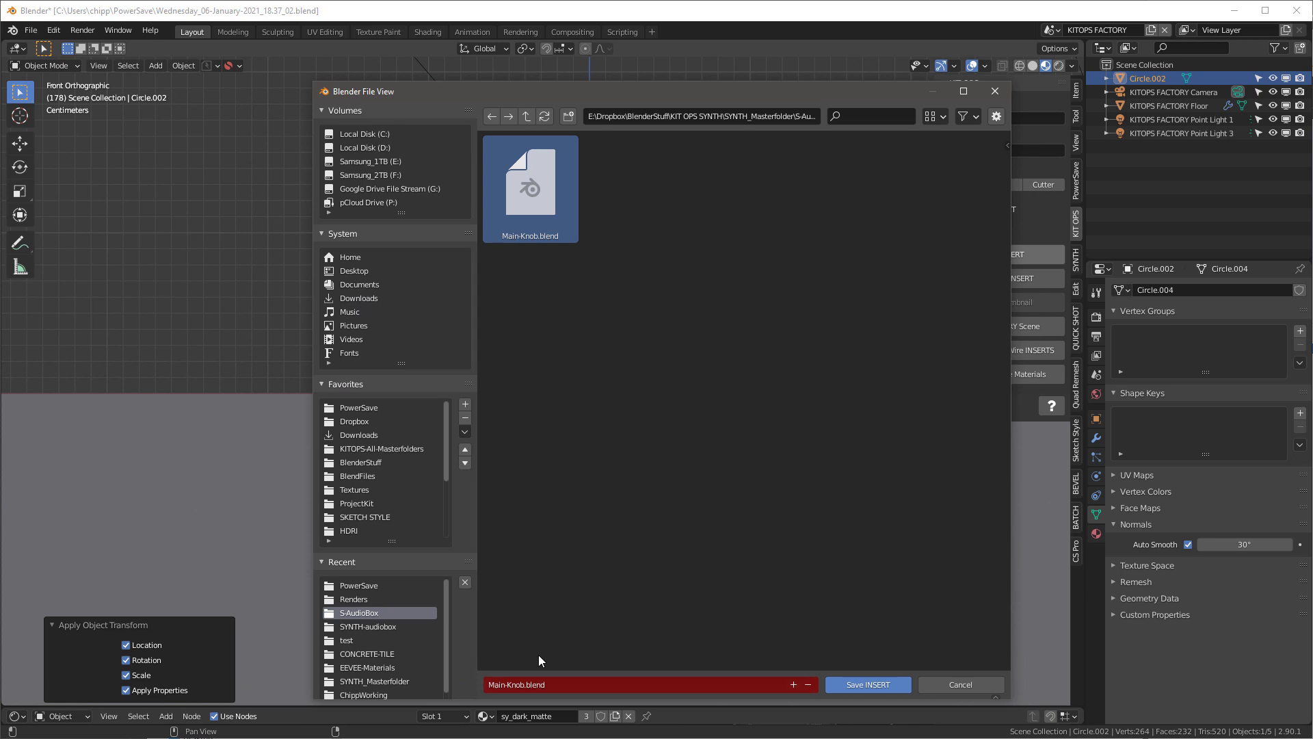
pyautogui.click(873, 686)
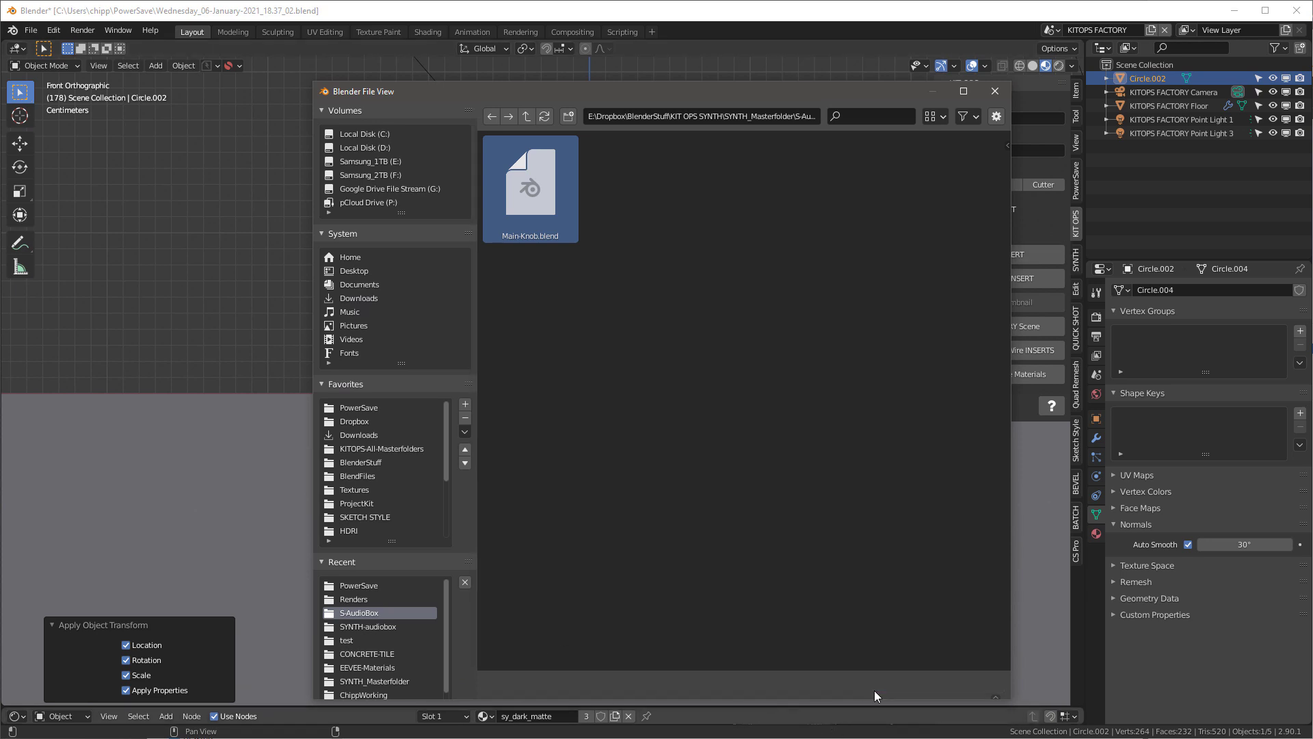
# Aim the factory camera at the knob and render the INSERT's thumbnail
pyautogui.click(1011, 276)
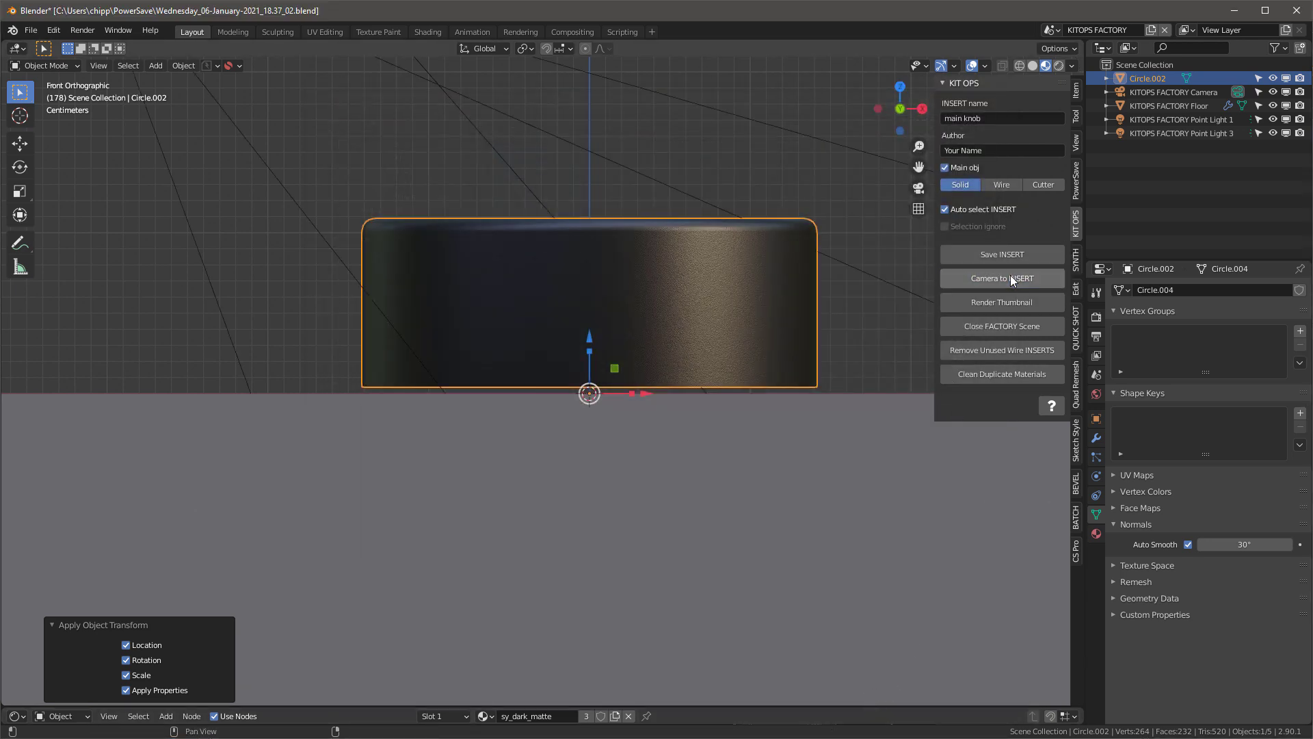
pyautogui.press('KP_0')
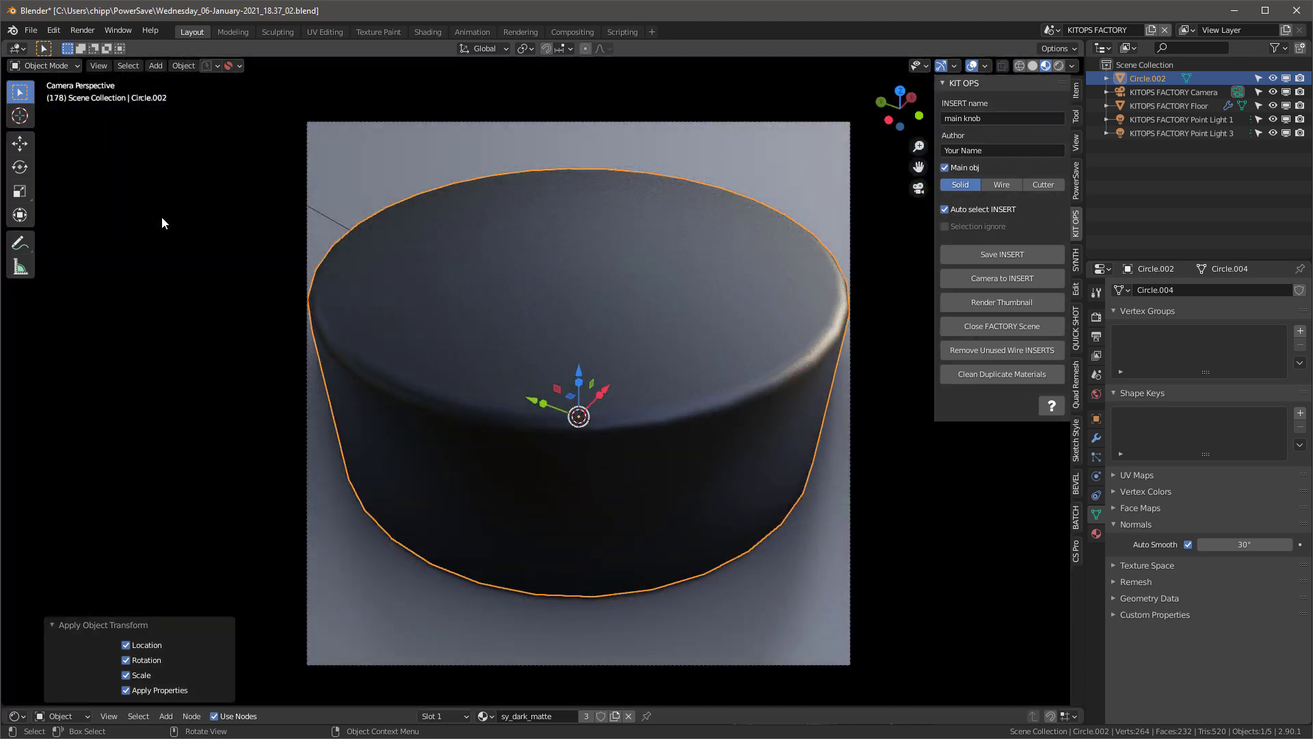
pyautogui.click(1020, 308)
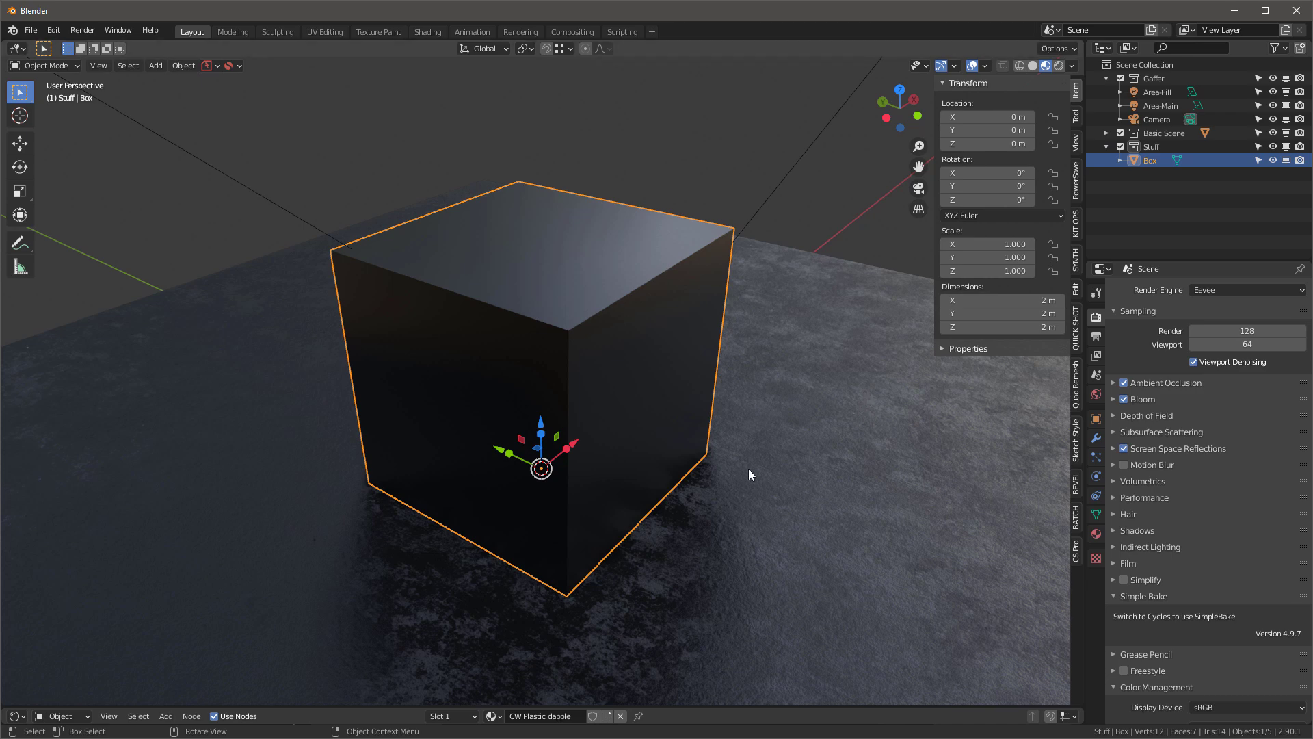
# In KIT OPS, select the Main knob insert from the S Audiobox KPACK with Auto scale off
pyautogui.click(1075, 231)
pyautogui.click(996, 139)
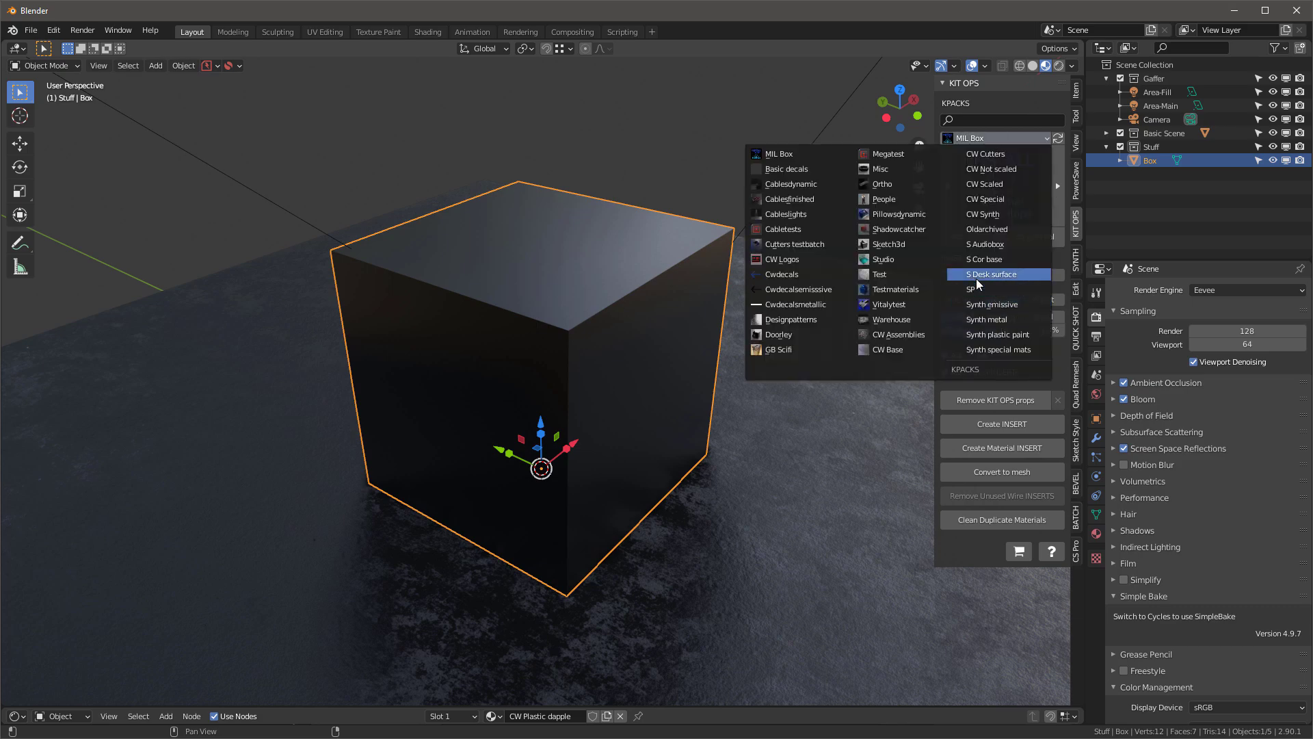
pyautogui.click(998, 245)
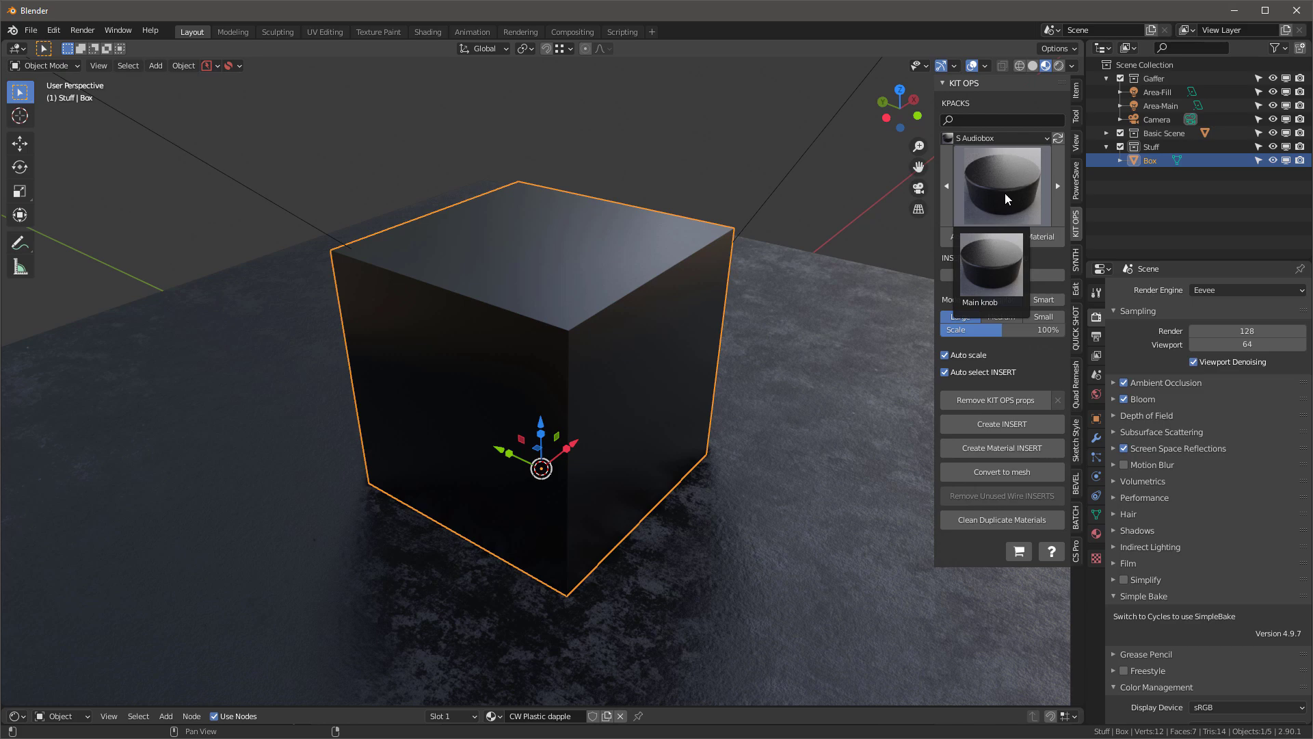
pyautogui.click(996, 188)
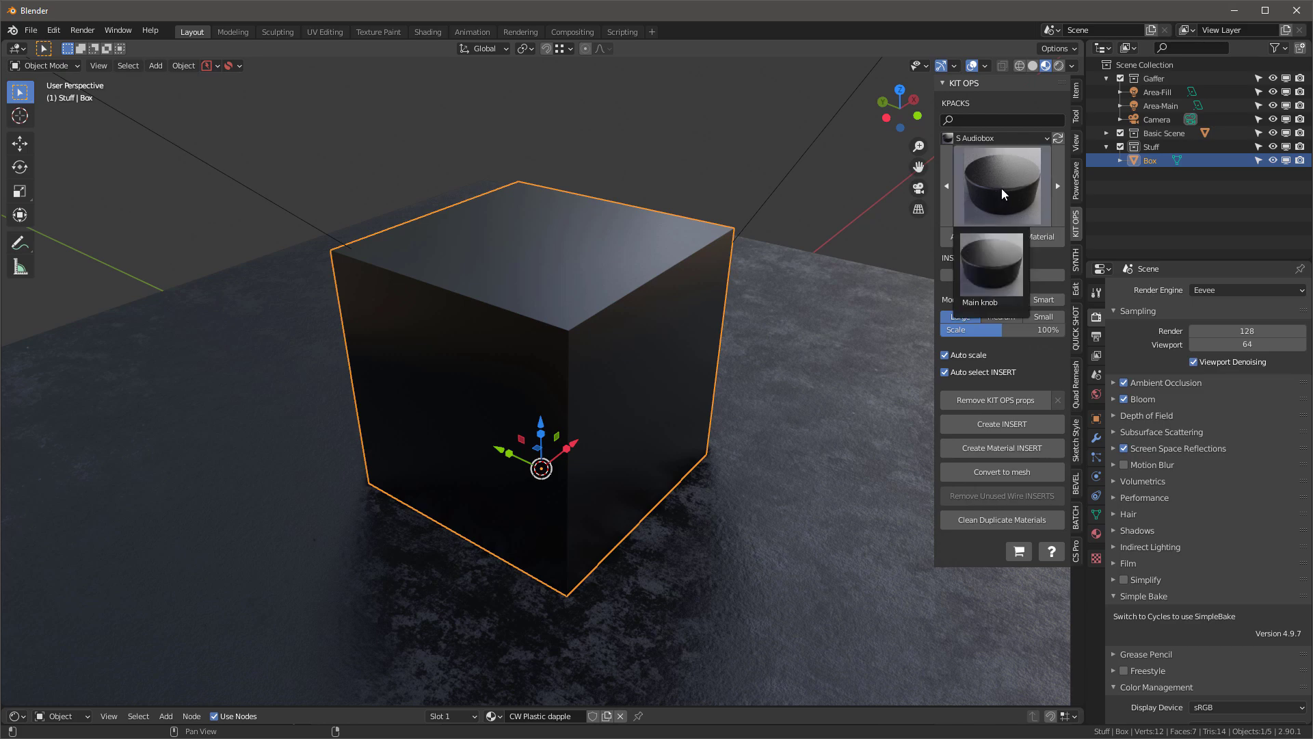
pyautogui.click(946, 355)
# Add the Main knob insert onto the cube's top face and orbit to inspect it
pyautogui.click(971, 236)
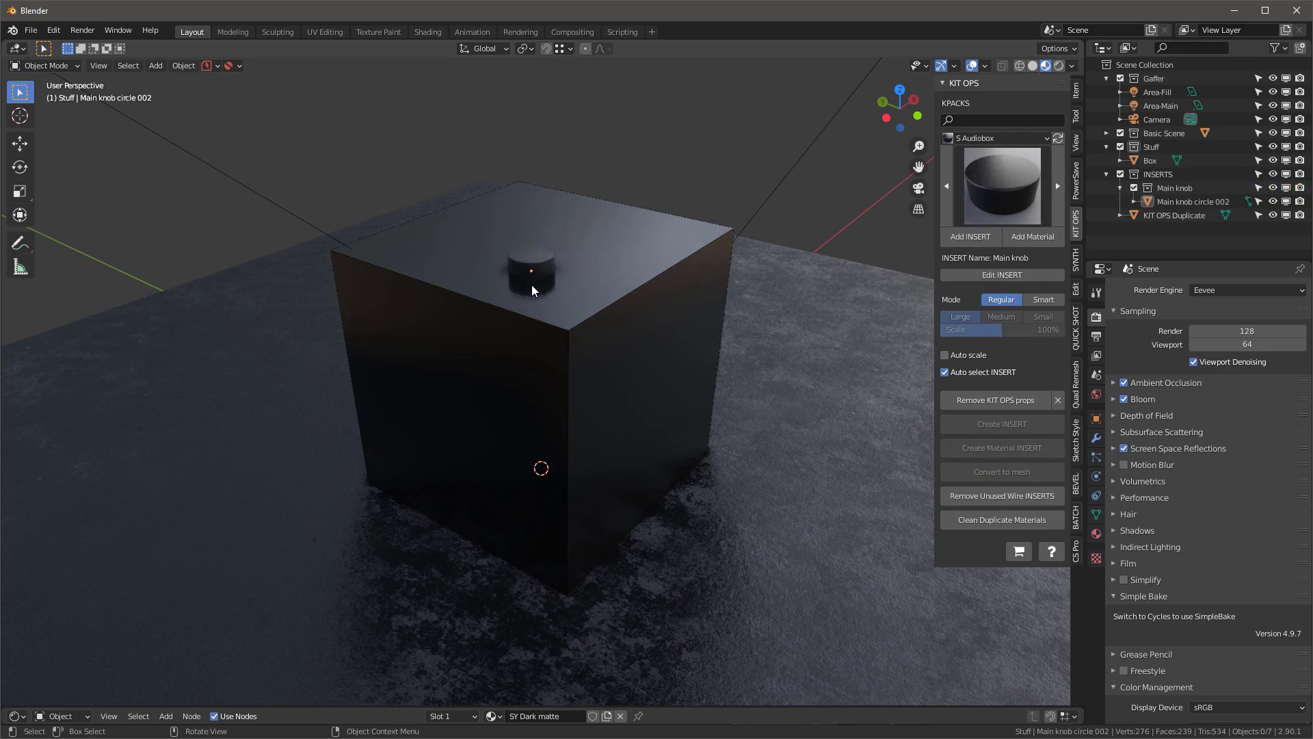
pyautogui.click(532, 291)
pyautogui.scroll(3, 532, 291)
pyautogui.moveTo(533, 291)
pyautogui.mouseDown(button='middle')
pyautogui.moveTo(527, 346)
pyautogui.moveTo(544, 287)
pyautogui.mouseUp(button='middle')
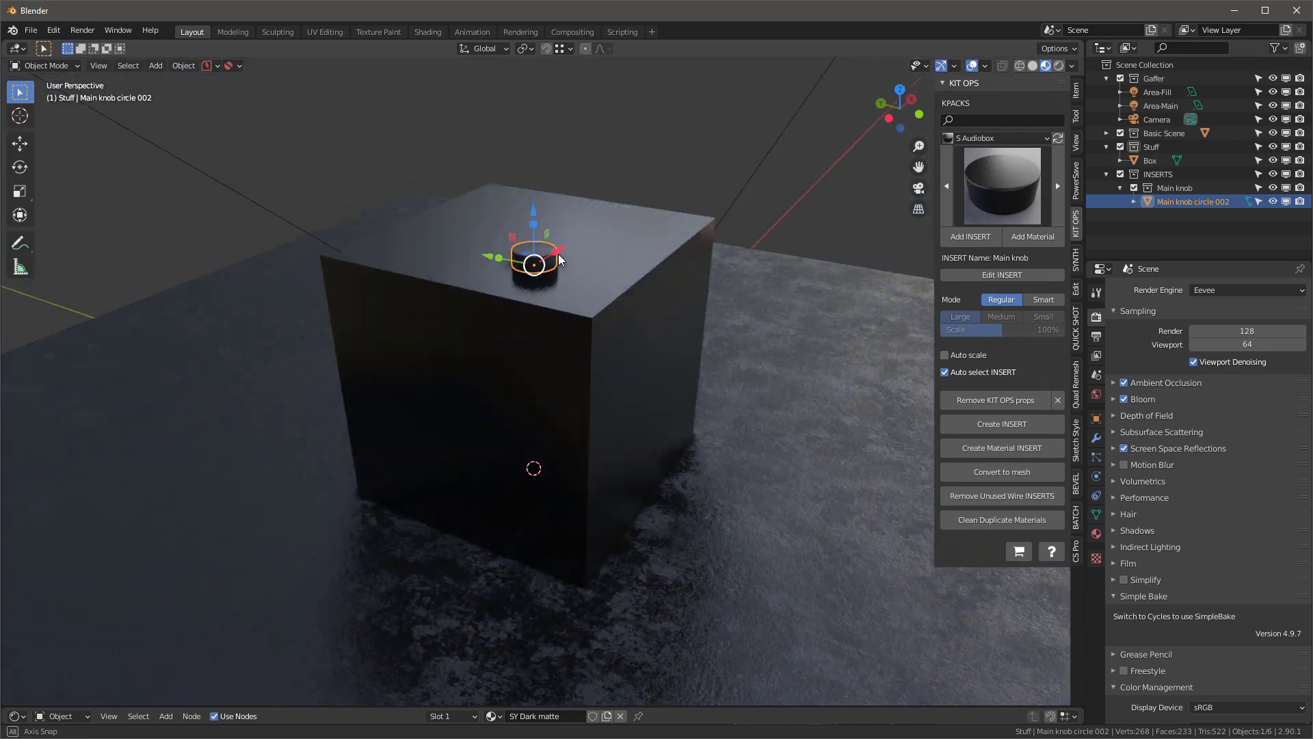
pyautogui.scroll(2, 555, 240)
pyautogui.moveTo(556, 241); pyautogui.dragTo(517, 292, button='middle')
pyautogui.scroll(3, 518, 292)
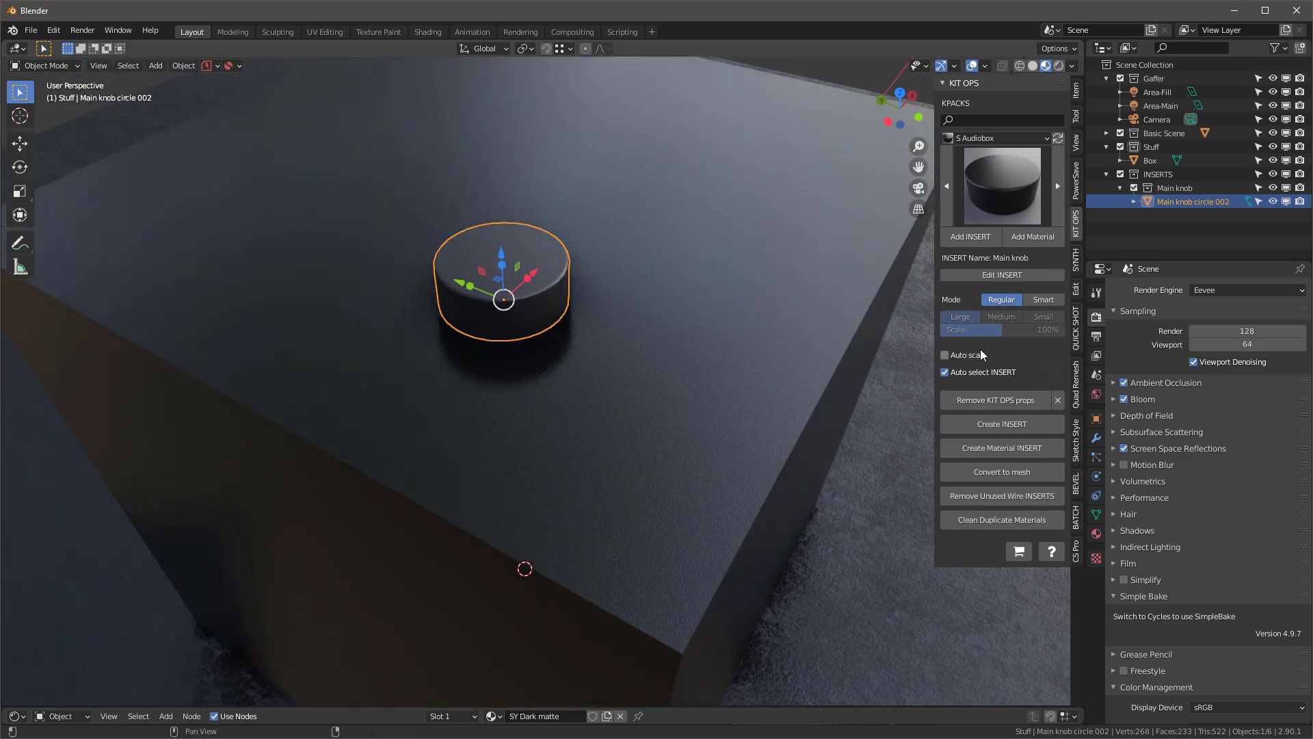
pyautogui.moveTo(725, 395); pyautogui.dragTo(565, 355, button='middle')
pyautogui.hotkey('alt', 'Tab')
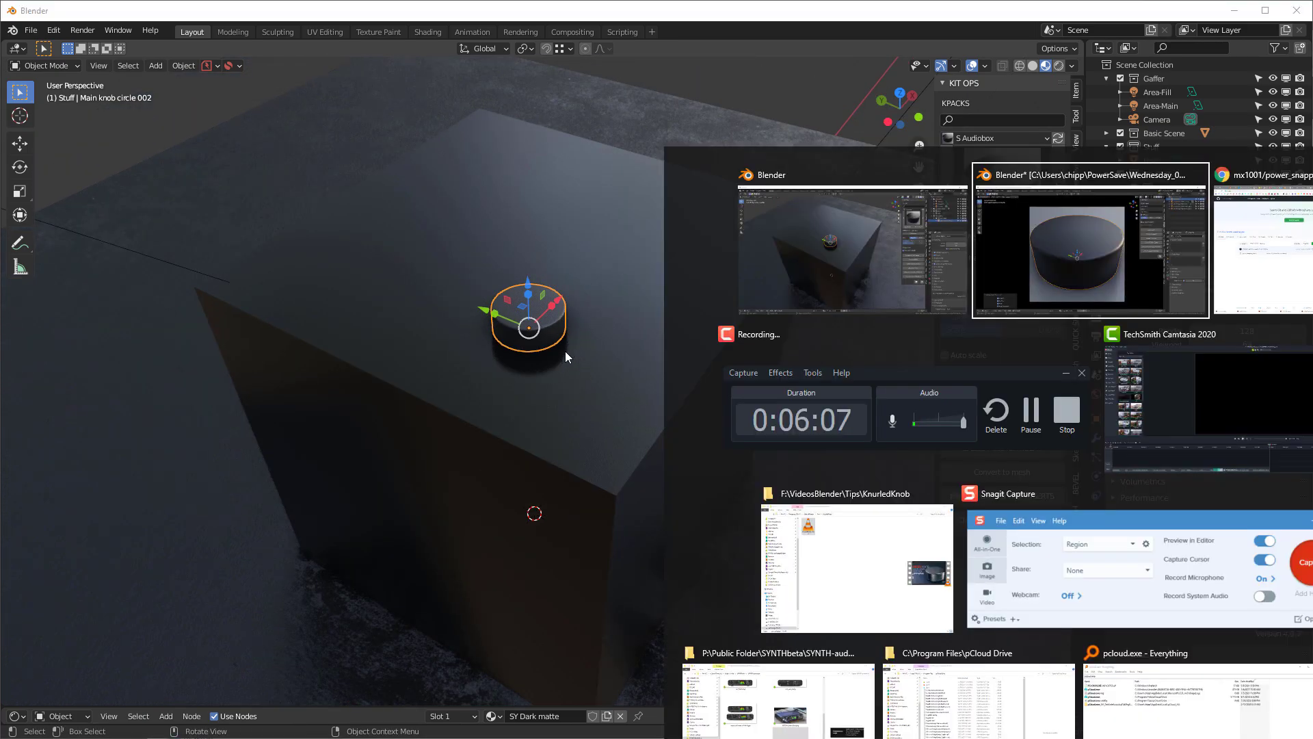
# Close the KIT OPS factory scene and bring the MOTU front panel into view
pyautogui.click(1093, 245)
pyautogui.click(1004, 327)
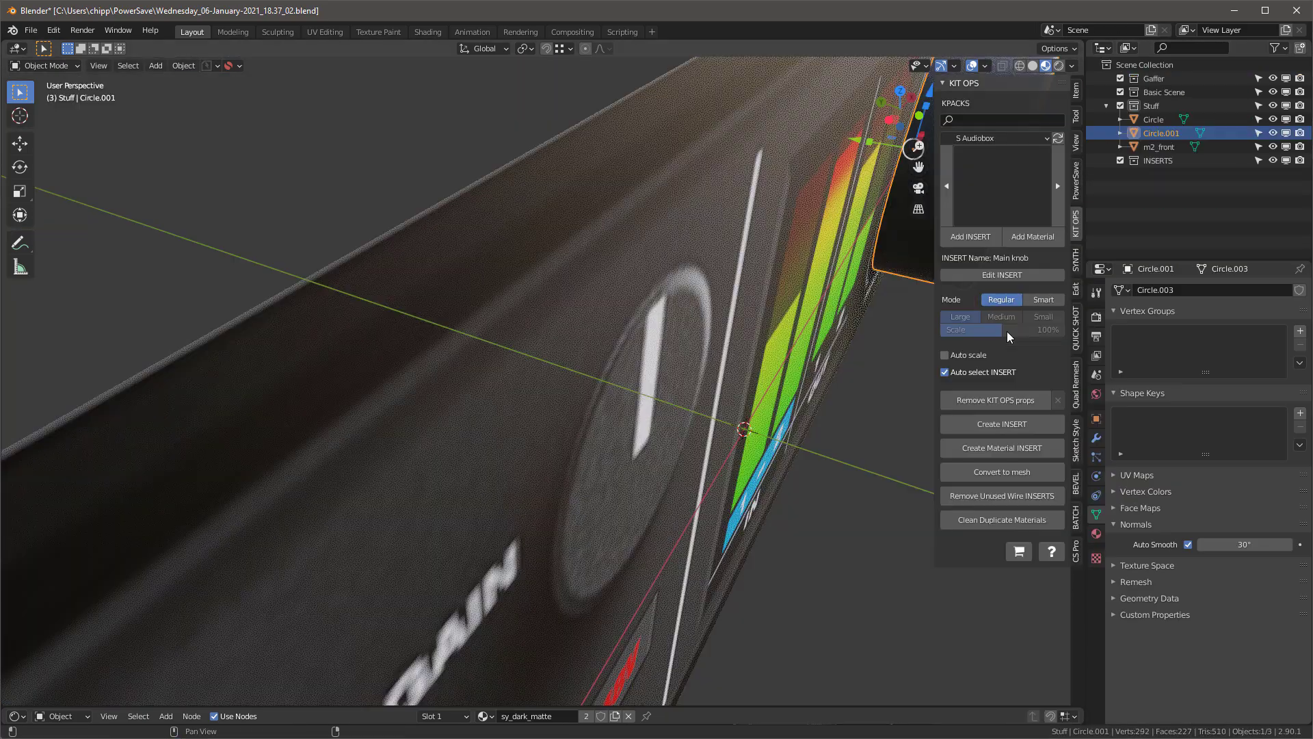
pyautogui.moveTo(806, 413); pyautogui.dragTo(674, 230, button='middle')
pyautogui.scroll(2, 472, 215)
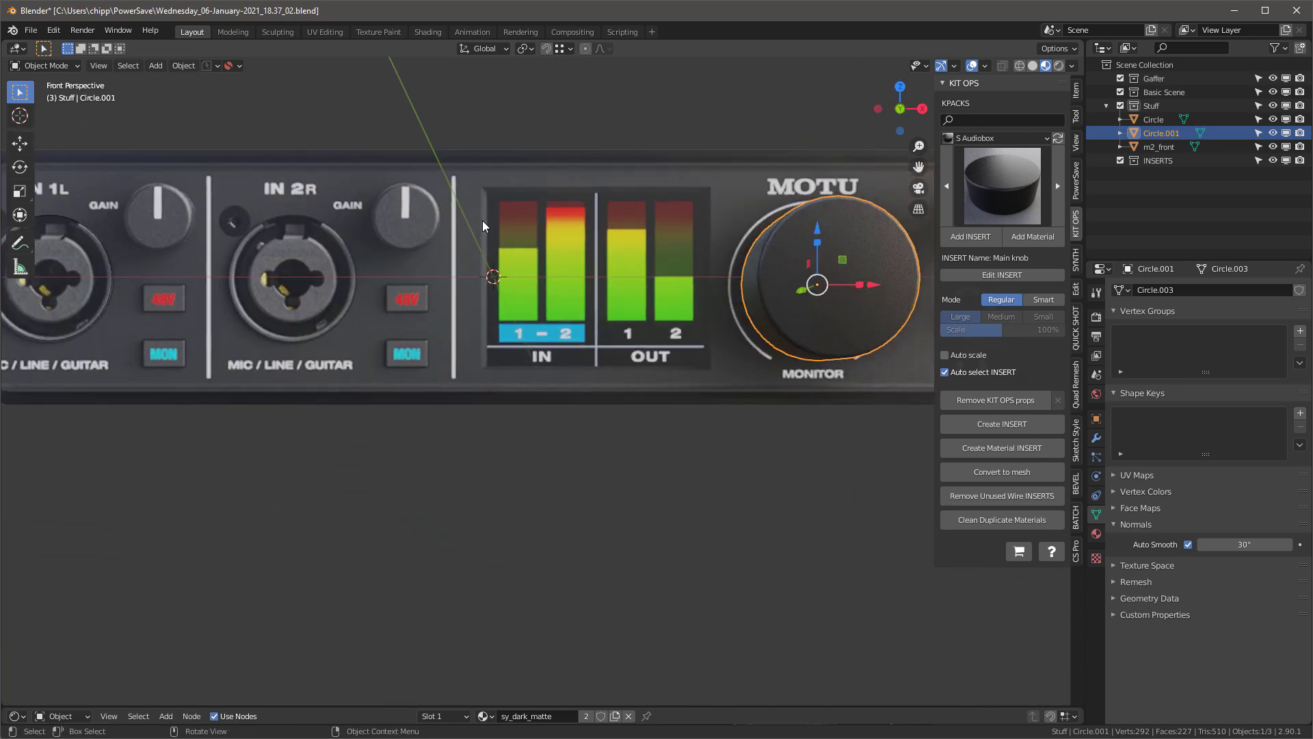
pyautogui.scroll(-1, 484, 220)
pyautogui.keyDown('shift'); pyautogui.moveTo(484, 220); pyautogui.dragTo(588, 241, button='middle'); pyautogui.keyUp('shift')
pyautogui.scroll(2, 321, 258)
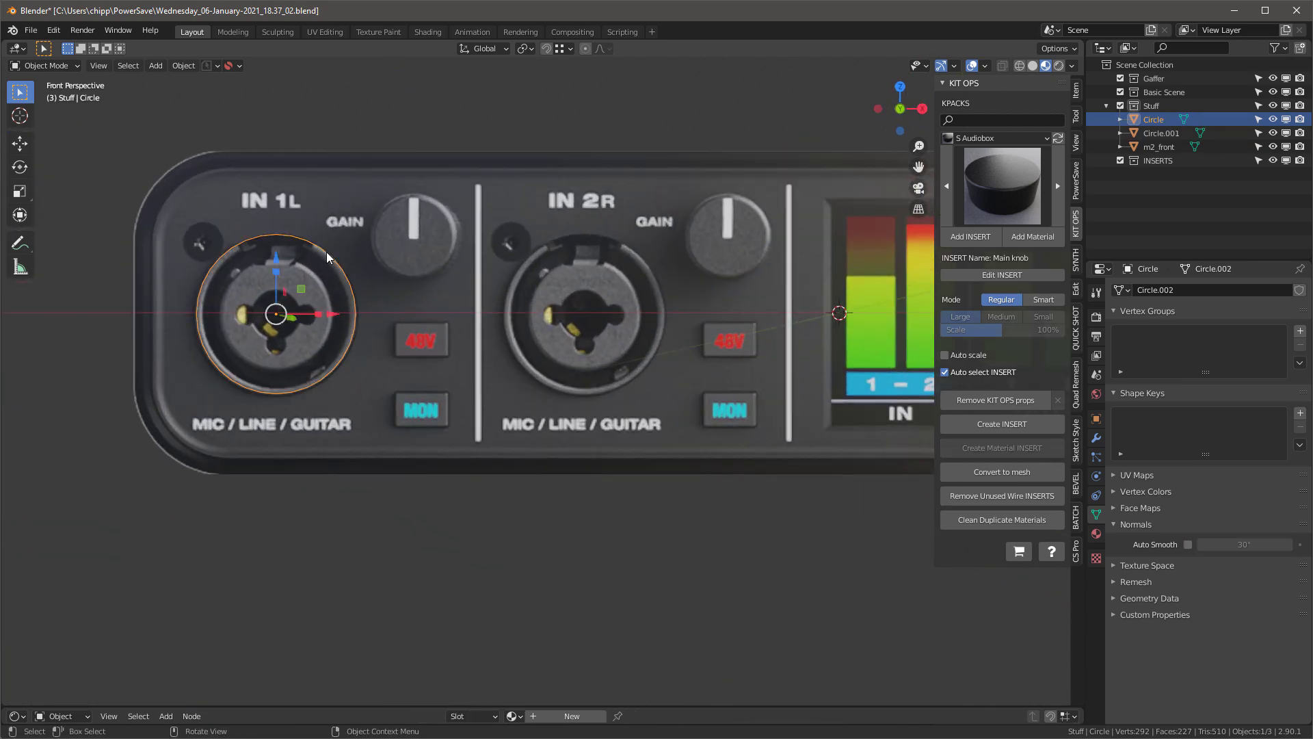
pyautogui.scroll(-4, 327, 257)
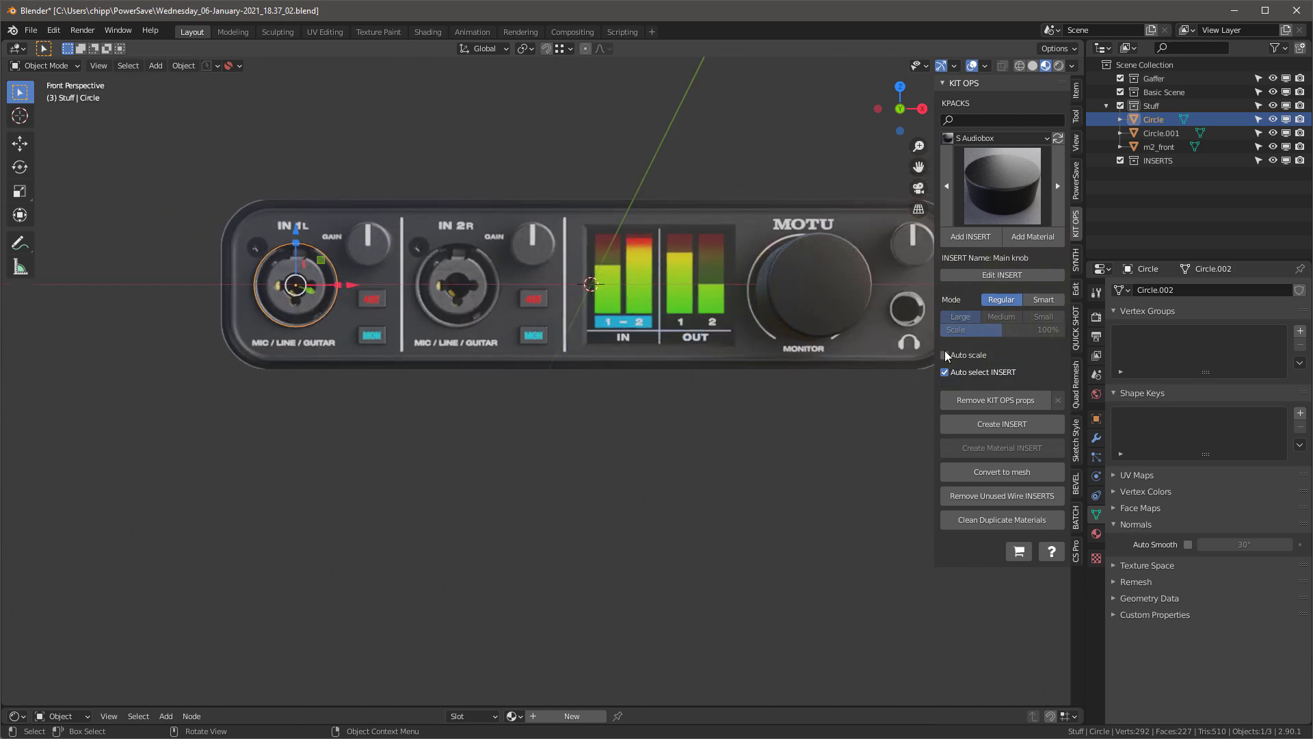
# Set the Circle's scale to 0.1 on all three axes in the Item tab
pyautogui.click(1075, 91)
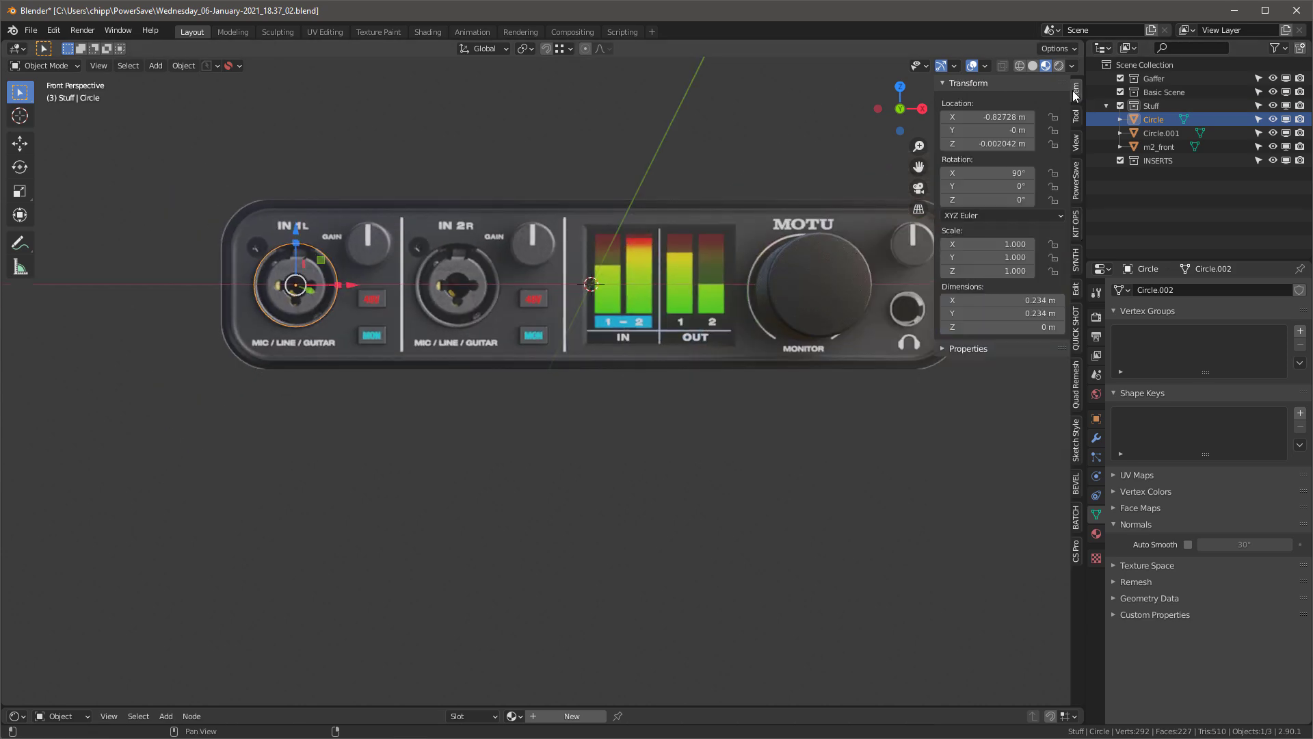
pyautogui.click(1009, 300)
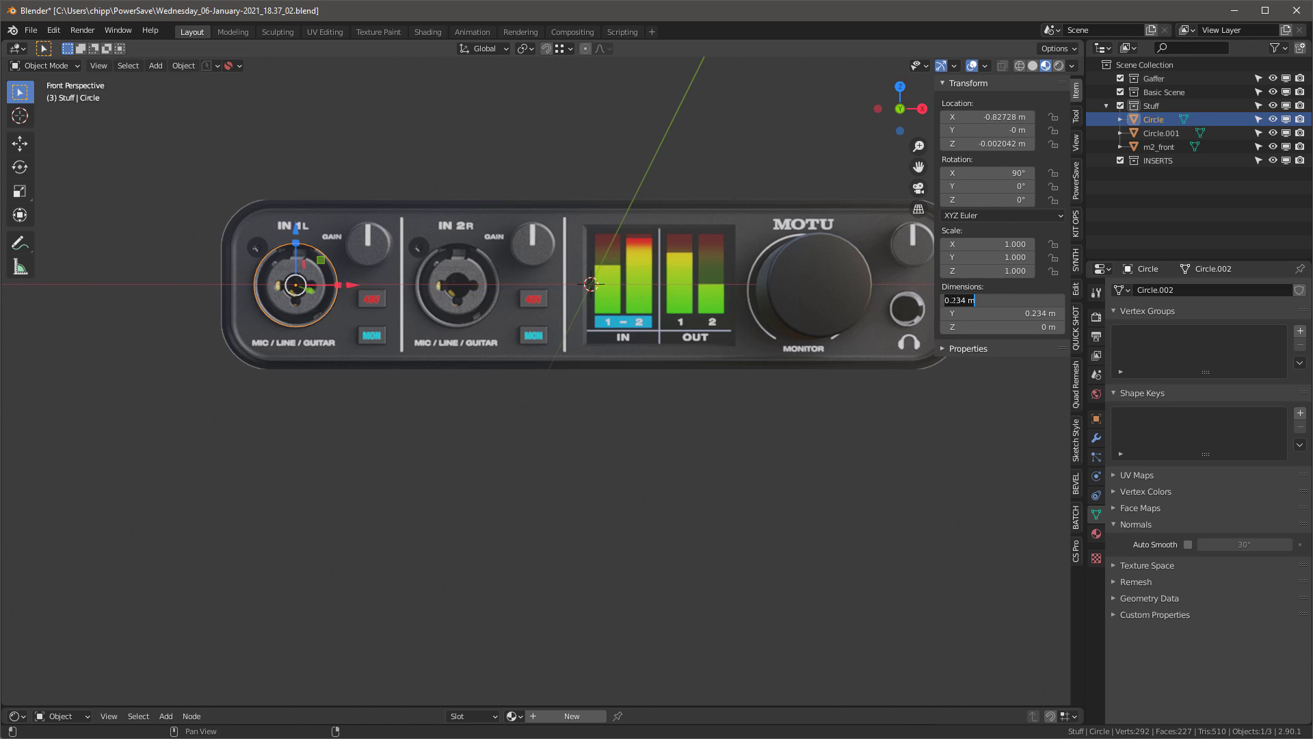
pyautogui.write('0')
pyautogui.press('Return')
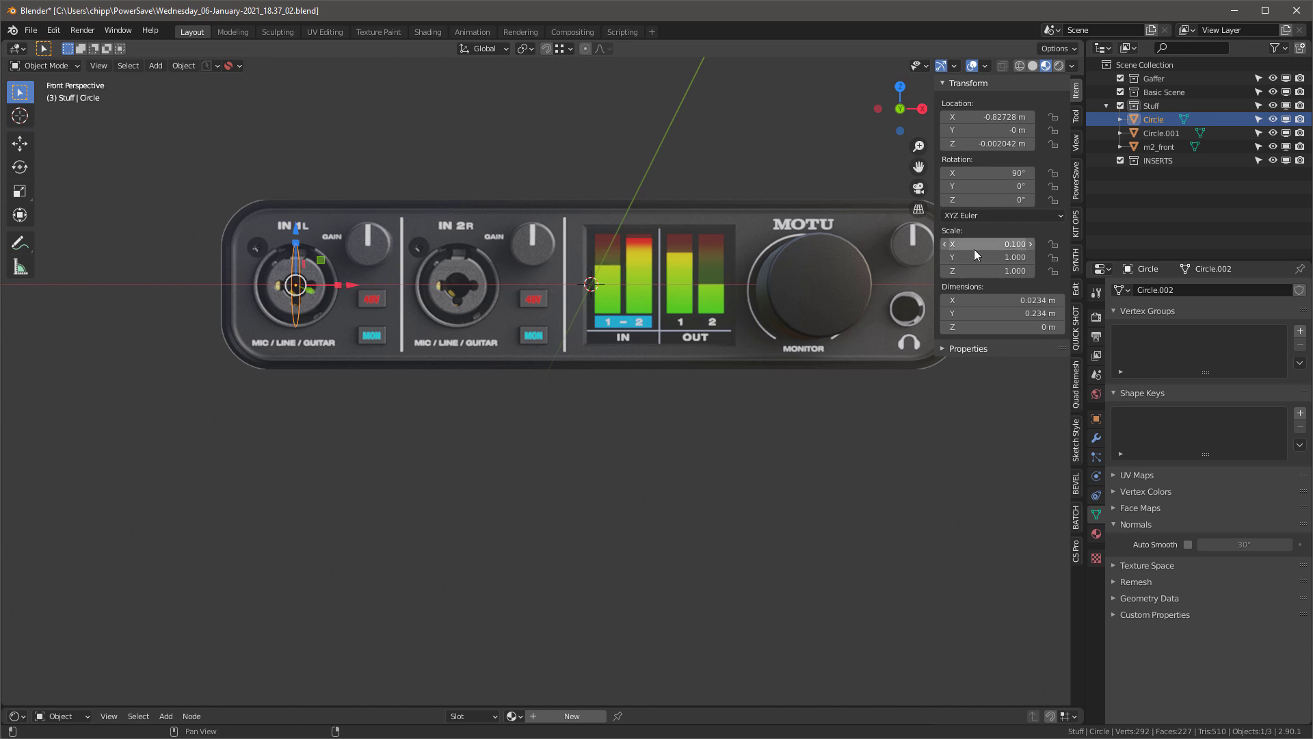
pyautogui.moveTo(976, 246); pyautogui.dragTo(976, 271)
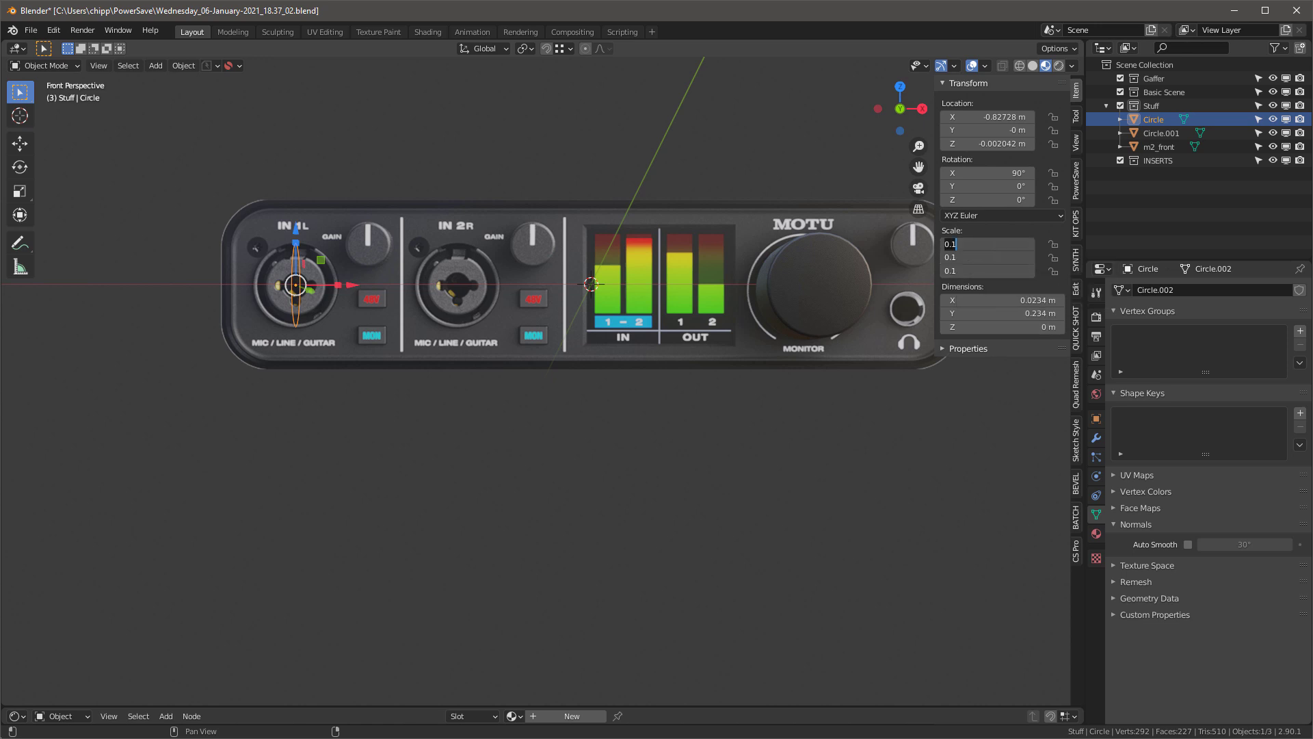
pyautogui.press('Return')
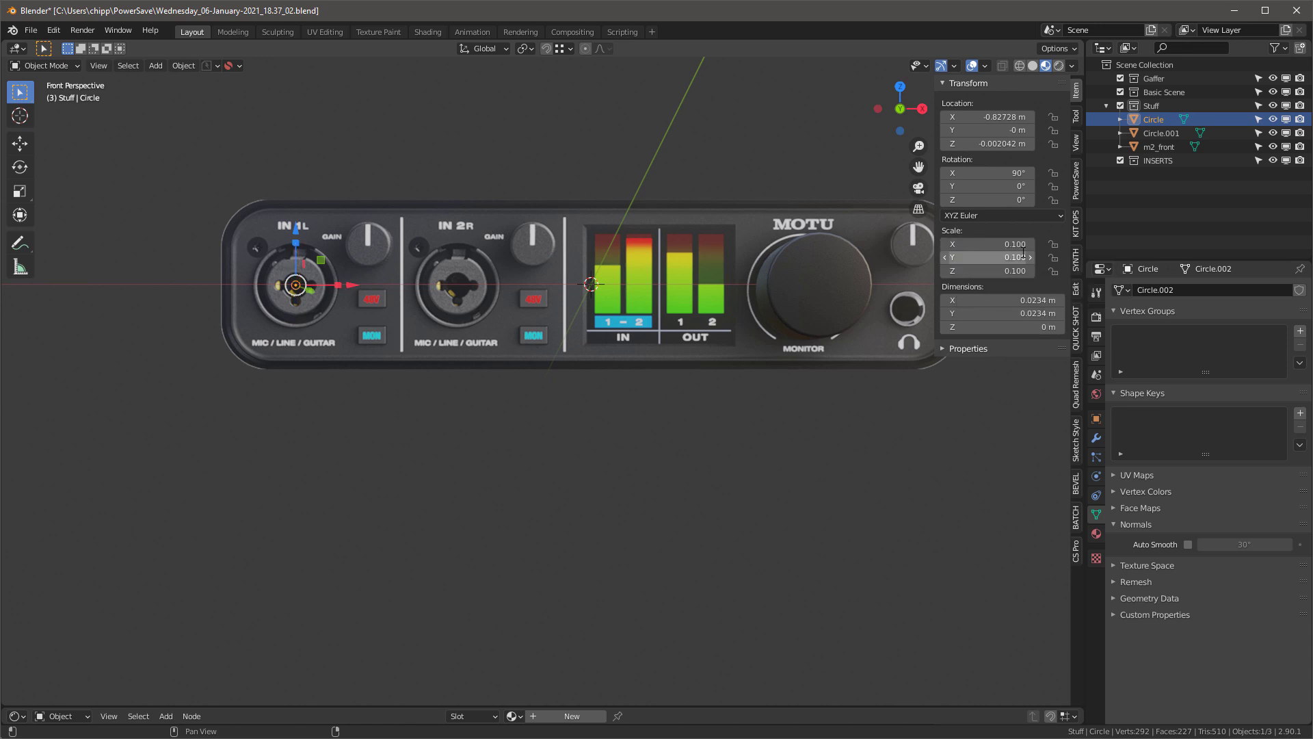
# Apply m2_front's scale, then set its scale to 0.1 and deselect it
pyautogui.click(601, 235)
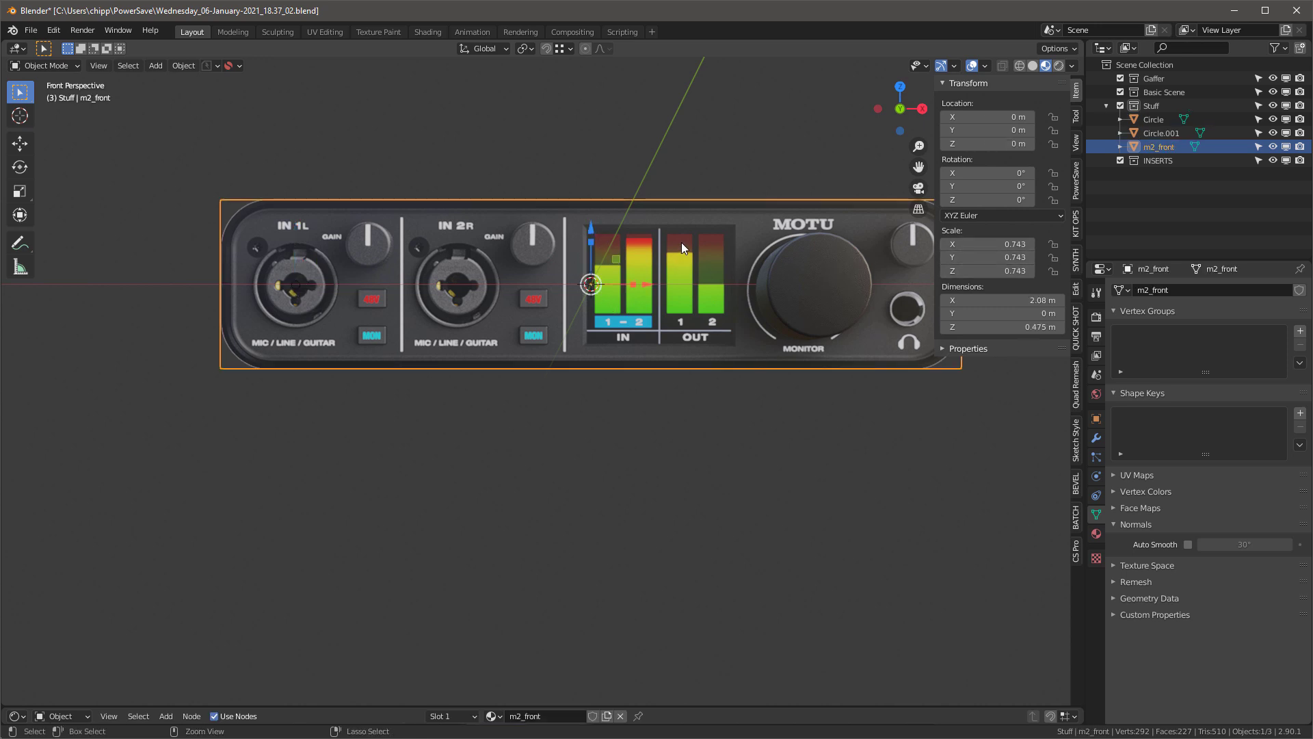
pyautogui.hotkey('ctrl', 'a')
pyautogui.click(668, 228)
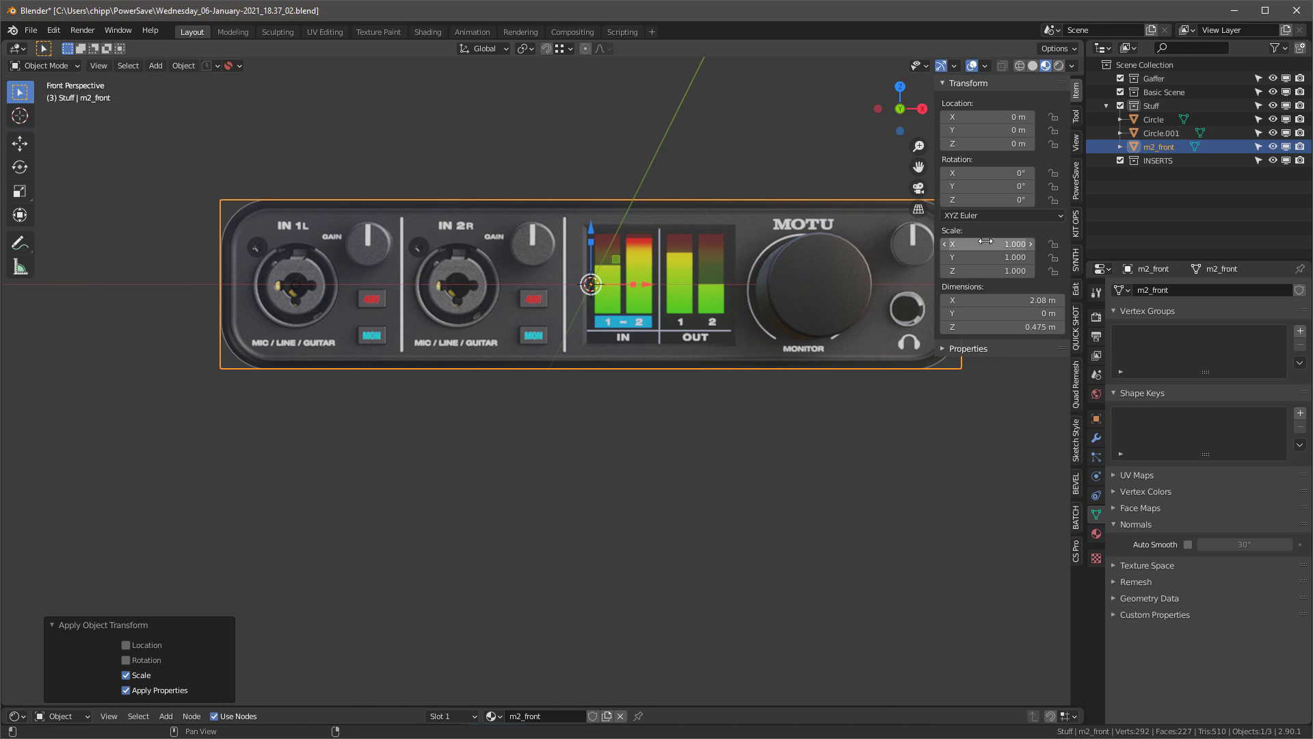
pyautogui.moveTo(998, 244); pyautogui.dragTo(1014, 271)
pyautogui.write('0.1')
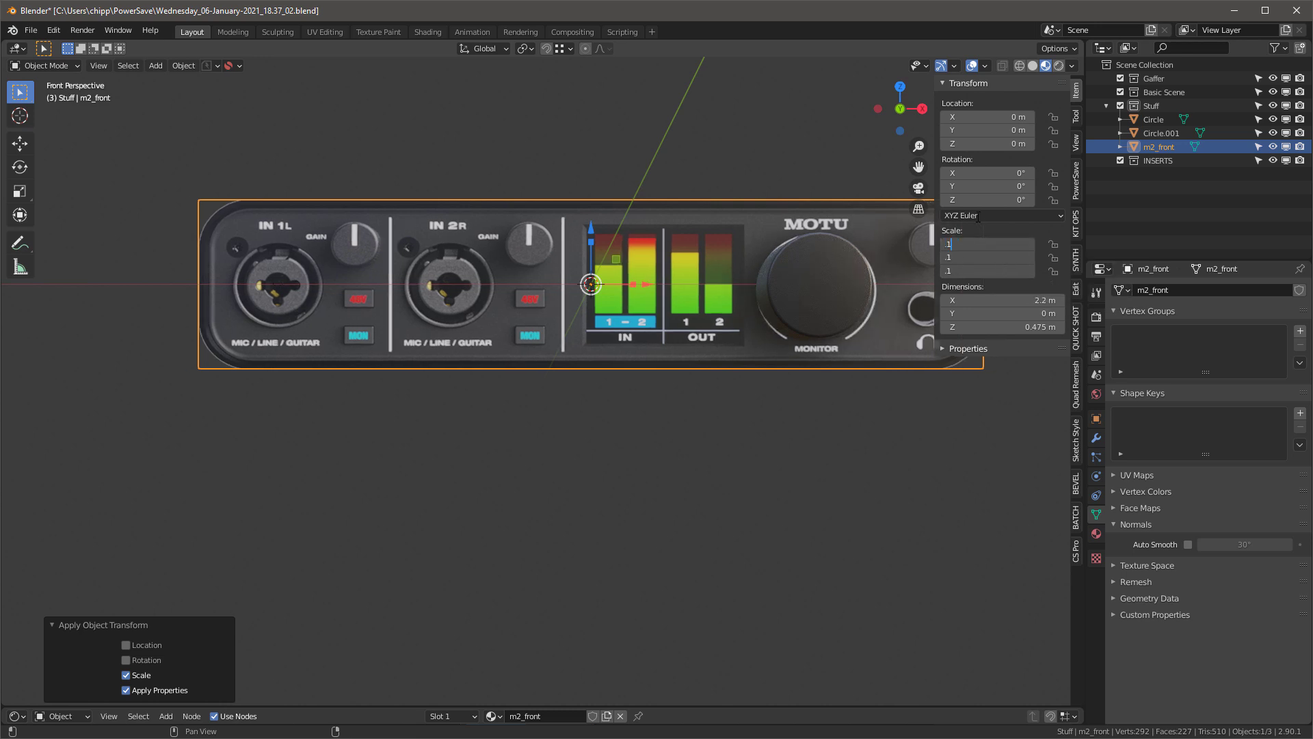
pyautogui.press('Return')
pyautogui.scroll(8, 680, 265)
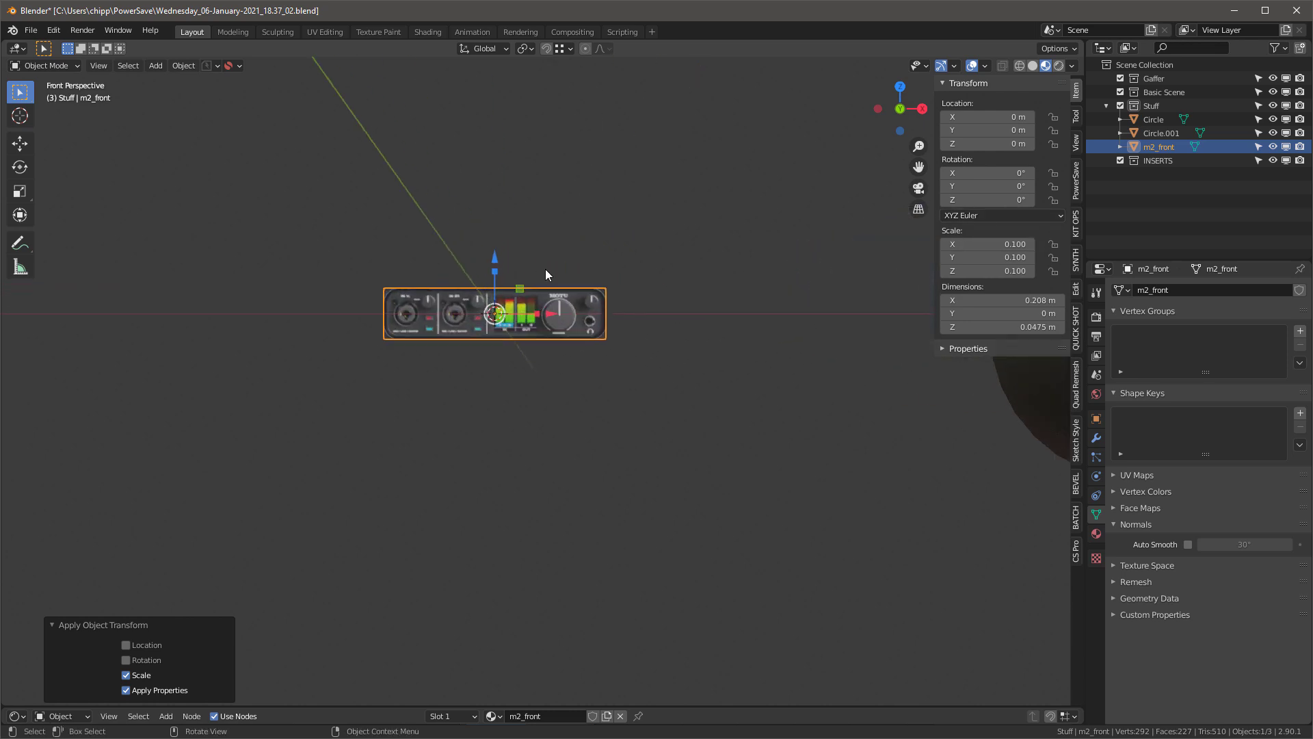
pyautogui.moveTo(549, 268); pyautogui.dragTo(486, 255, button='middle')
pyautogui.scroll(-8, 485, 256)
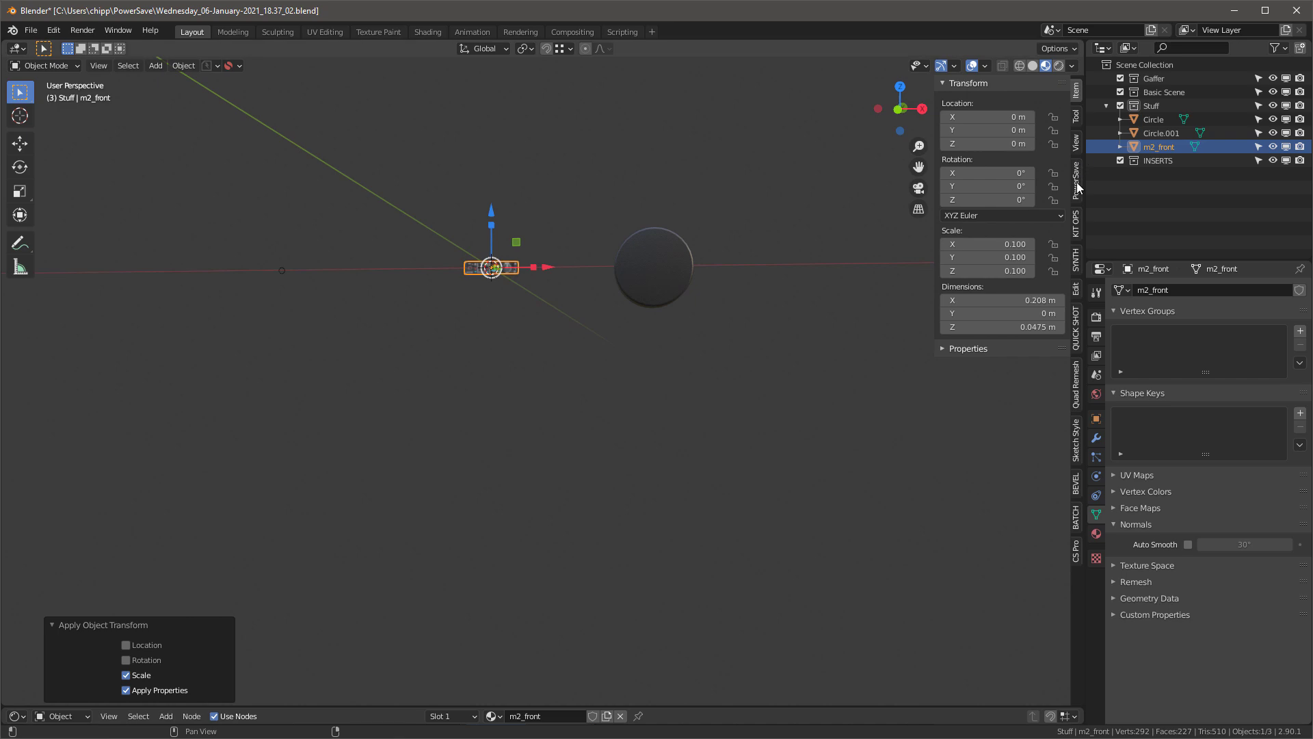
pyautogui.click(561, 162)
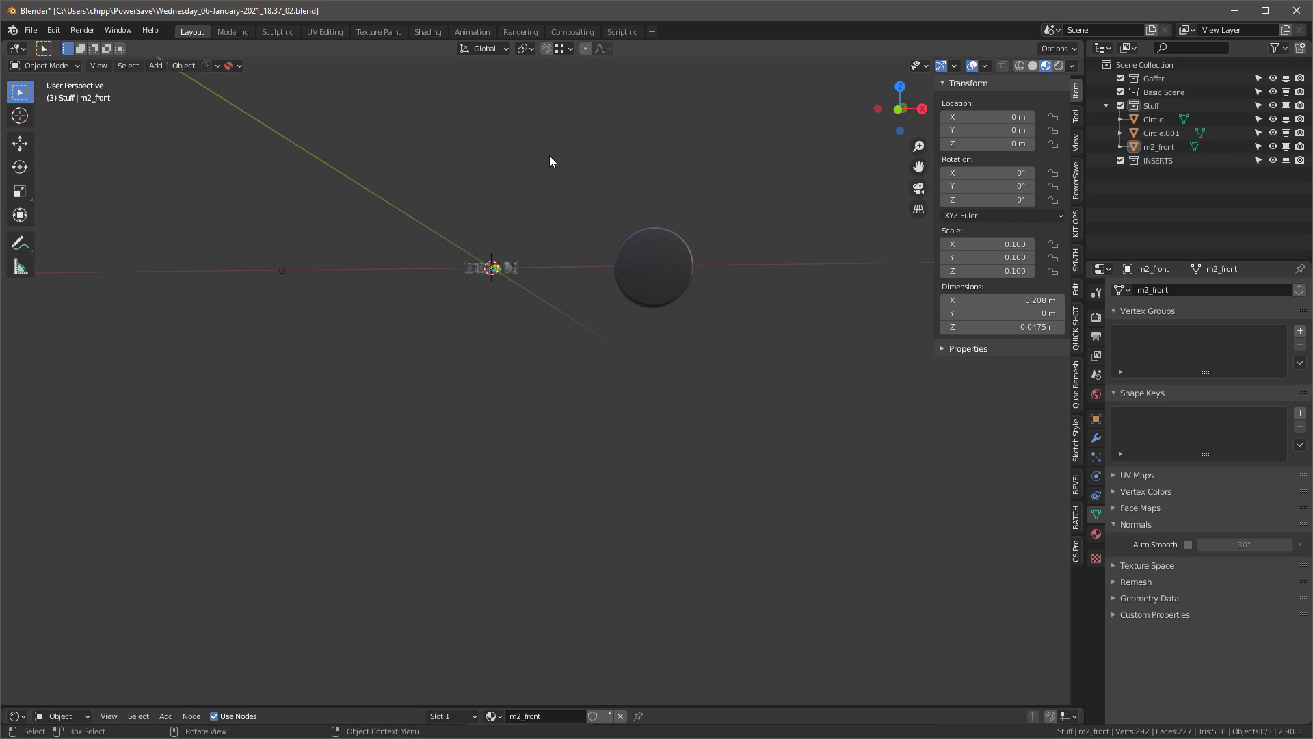
# Save the current file, then open the Main knob insert file viewed from the front
pyautogui.hotkey('ctrl', 's')
pyautogui.hotkey('alt', 'Tab')
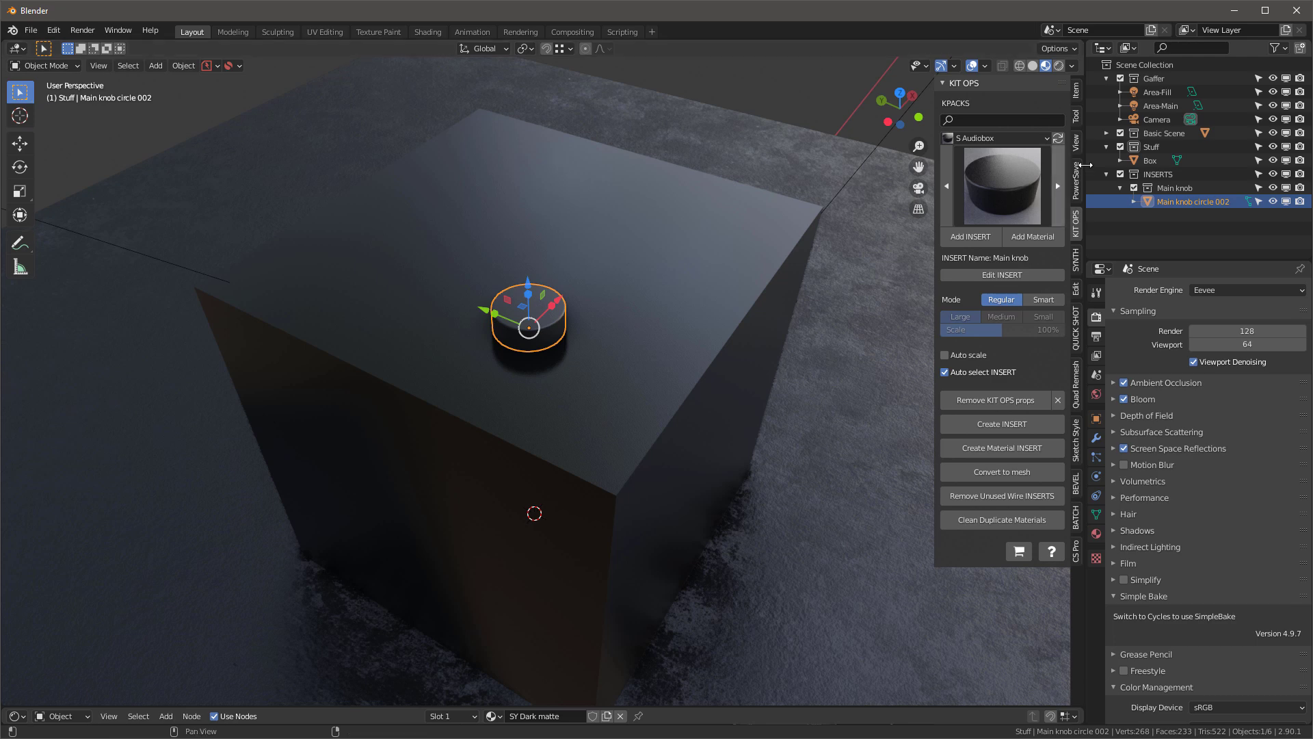
pyautogui.click(1002, 276)
pyautogui.click(1000, 273)
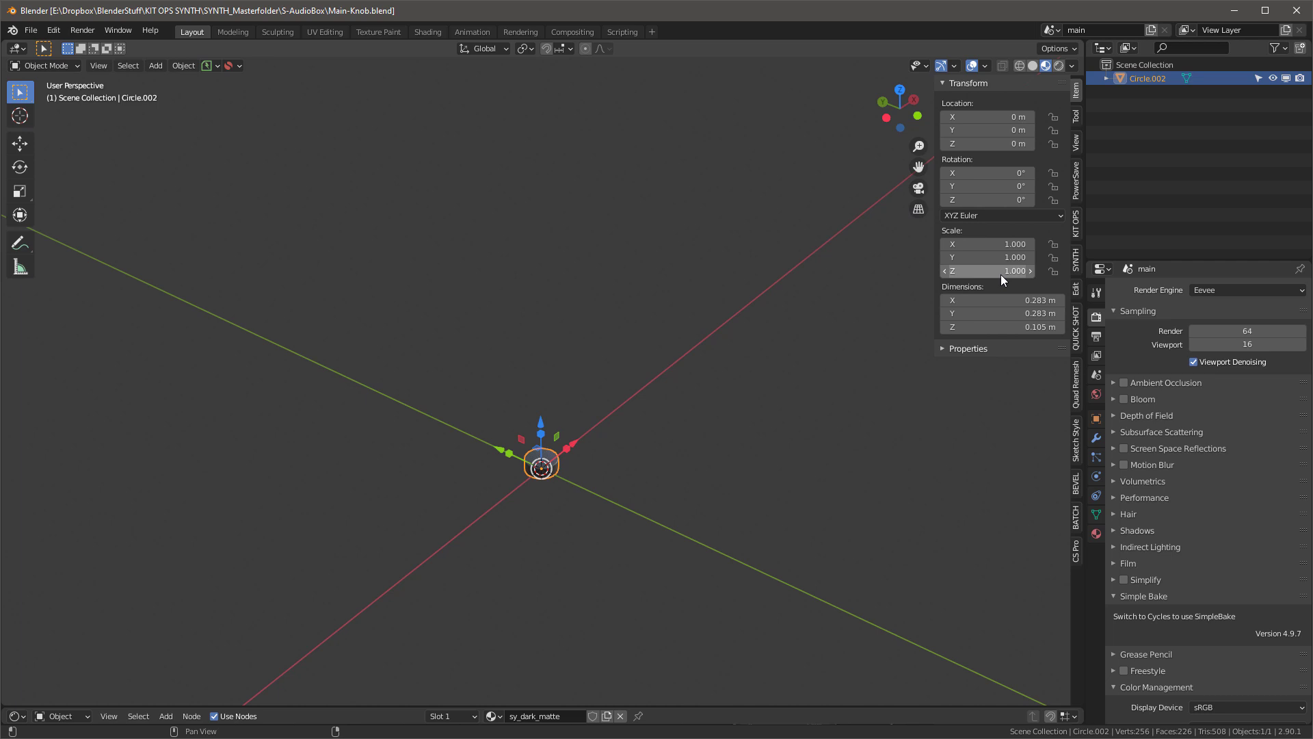
pyautogui.press('KP_Decimal')
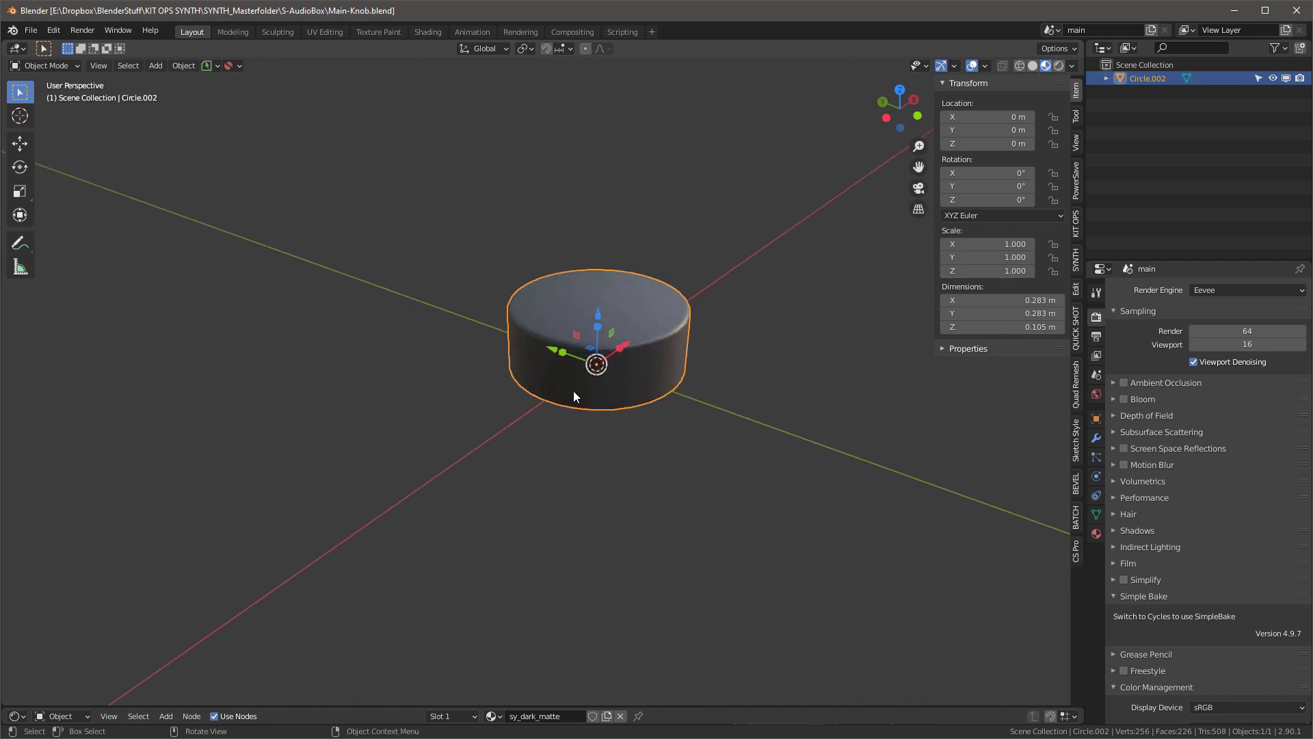
pyautogui.press('KP_1')
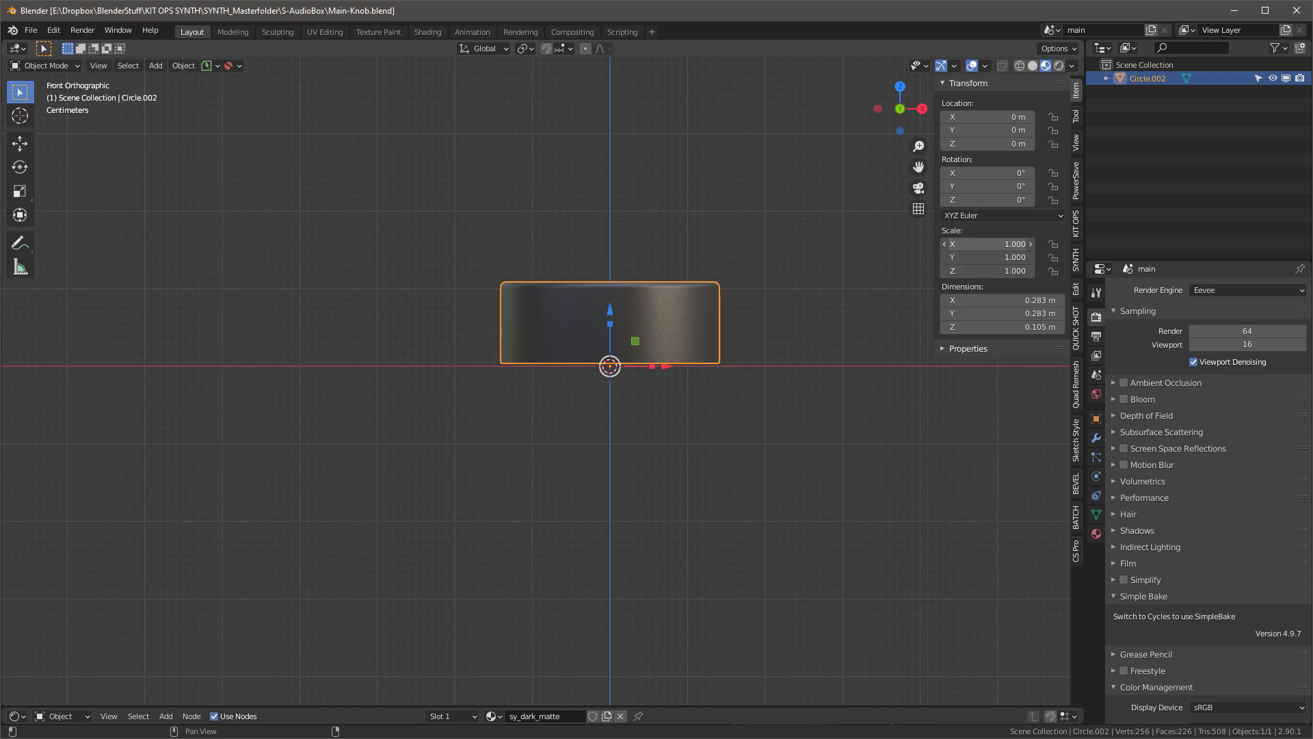
# Scale Circle.002 to 0.1 on all axes, apply the scale, and save Main-Knob.blend
pyautogui.moveTo(988, 244); pyautogui.dragTo(1048, 274)
pyautogui.write('.1')
pyautogui.press('Return')
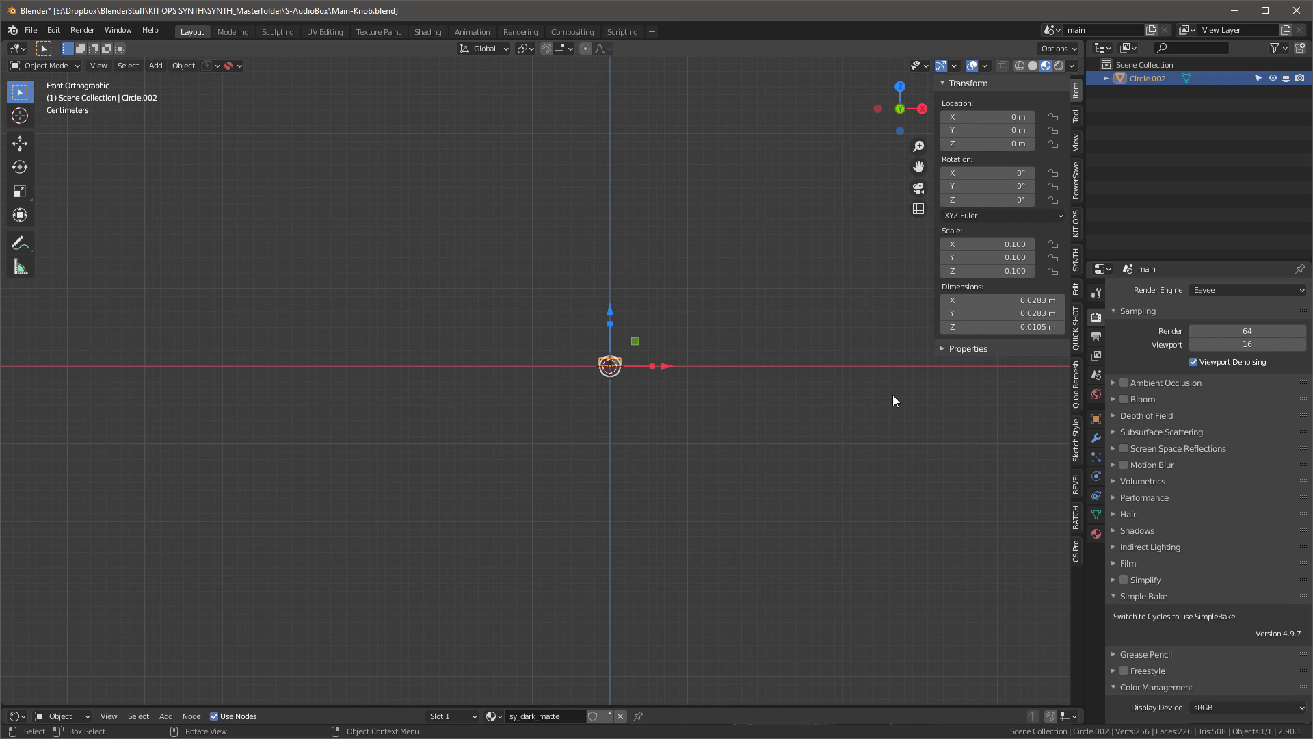
pyautogui.hotkey('ctrl', 'a')
pyautogui.click(869, 385)
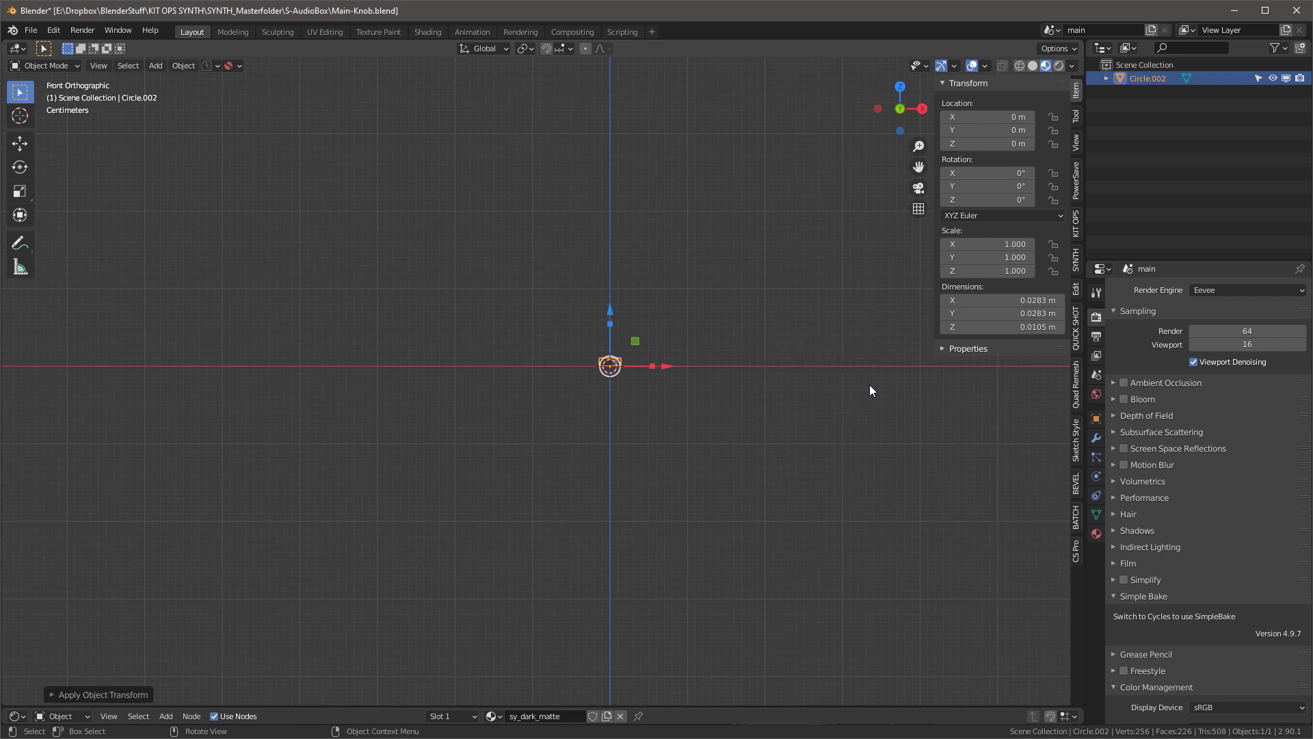
pyautogui.hotkey('ctrl', 's')
pyautogui.hotkey('alt', 'Tab')
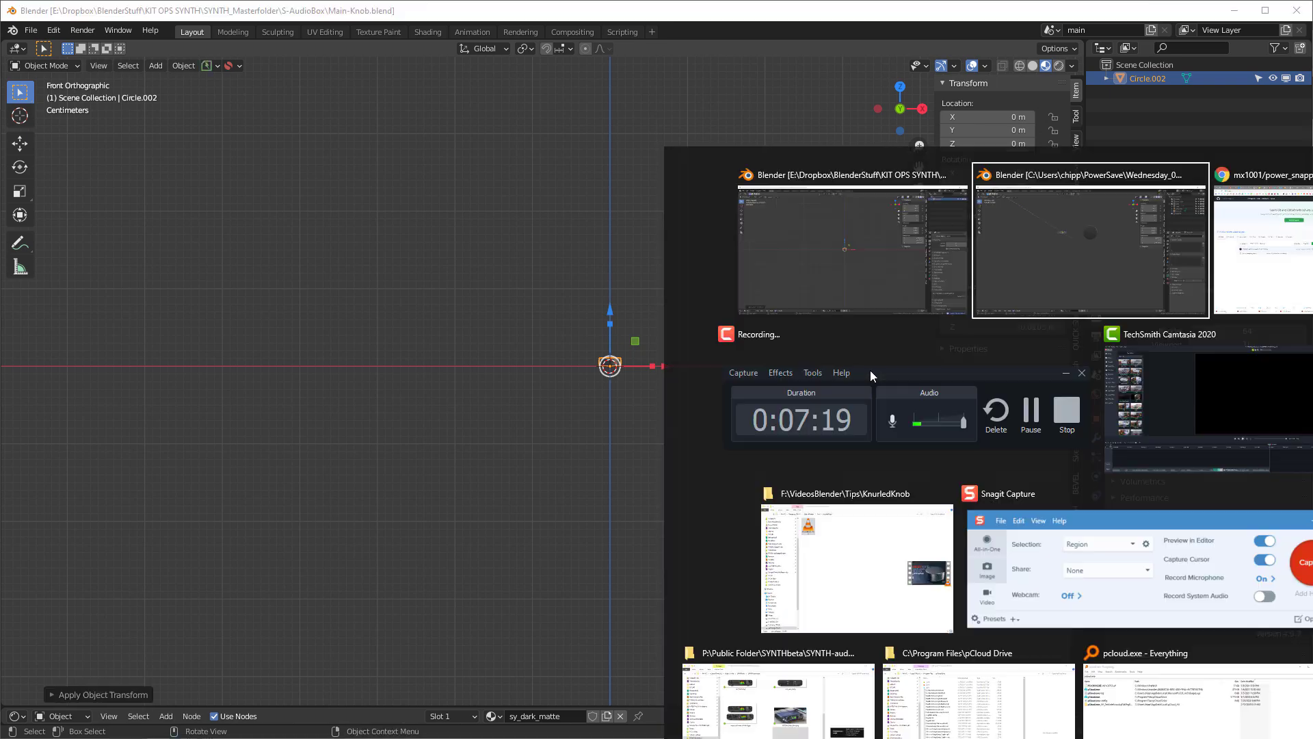
pyautogui.press('Escape')
# Start a new General scene from the File menu
pyautogui.click(32, 30)
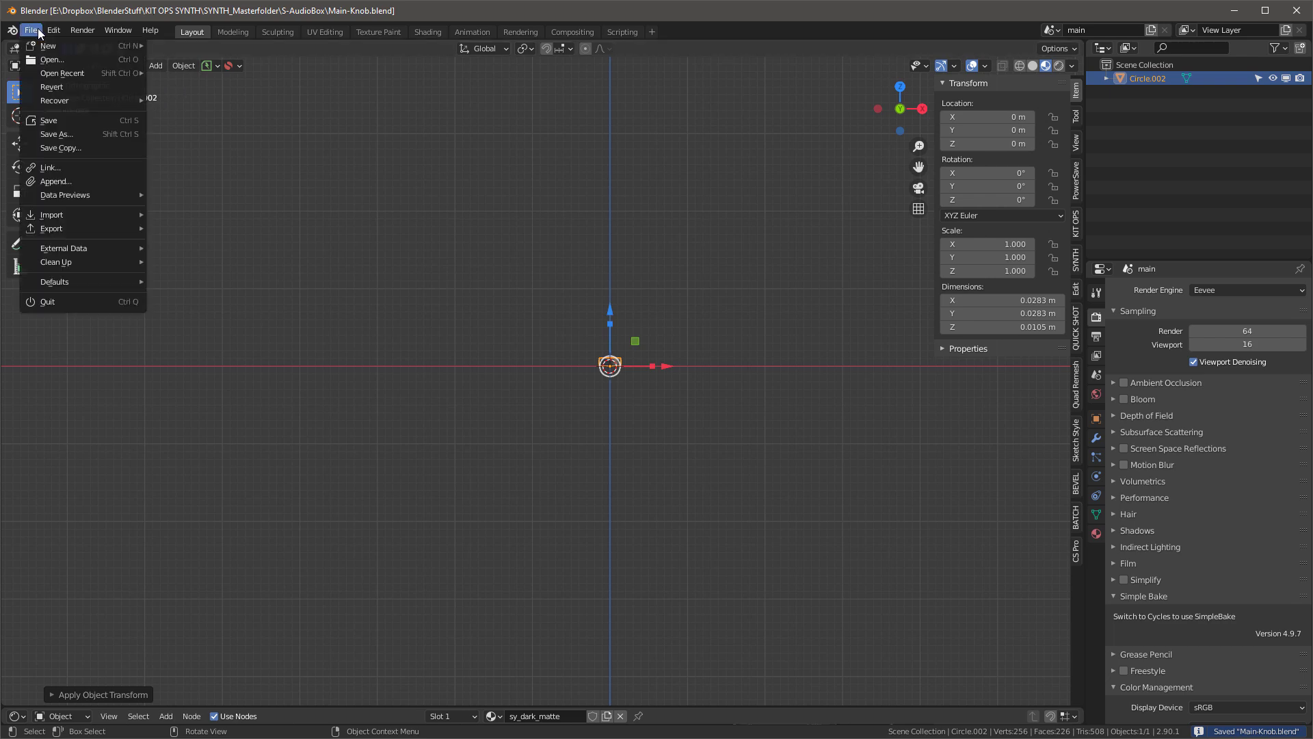
pyautogui.click(32, 30)
pyautogui.click(32, 30)
pyautogui.moveTo(115, 49)
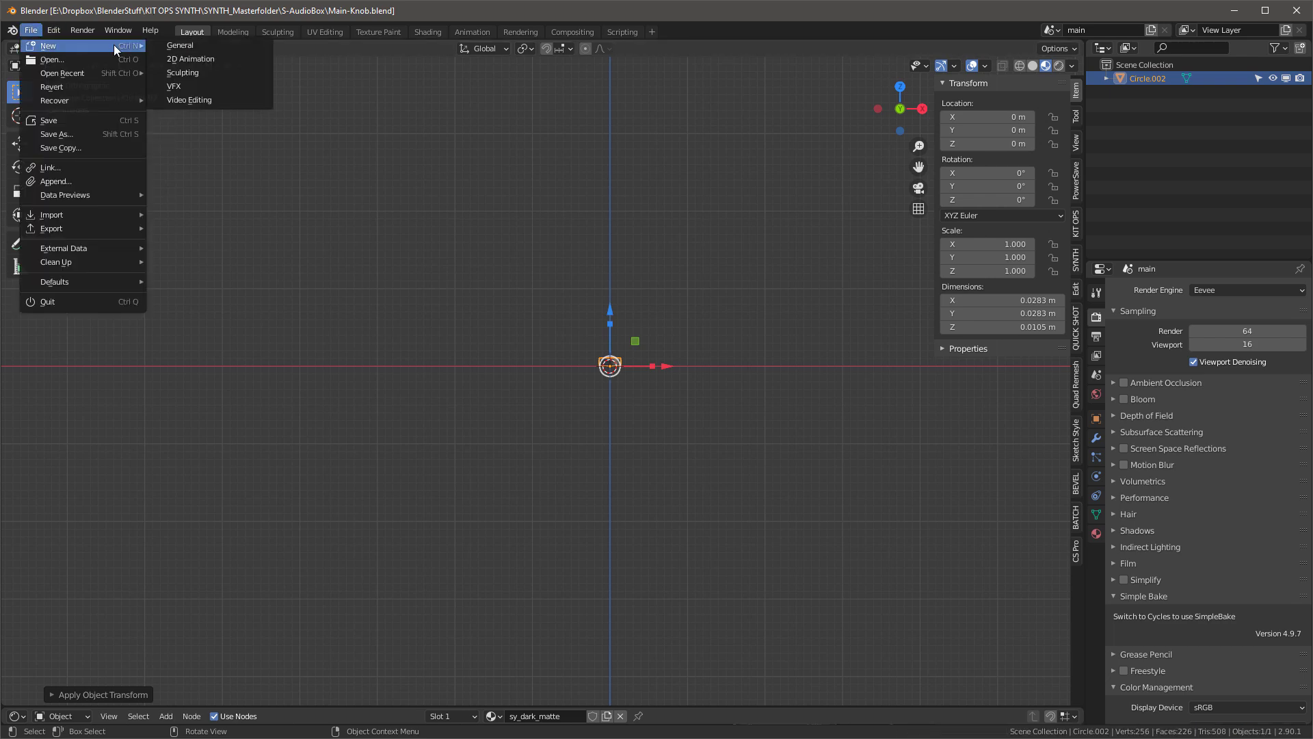
pyautogui.click(199, 46)
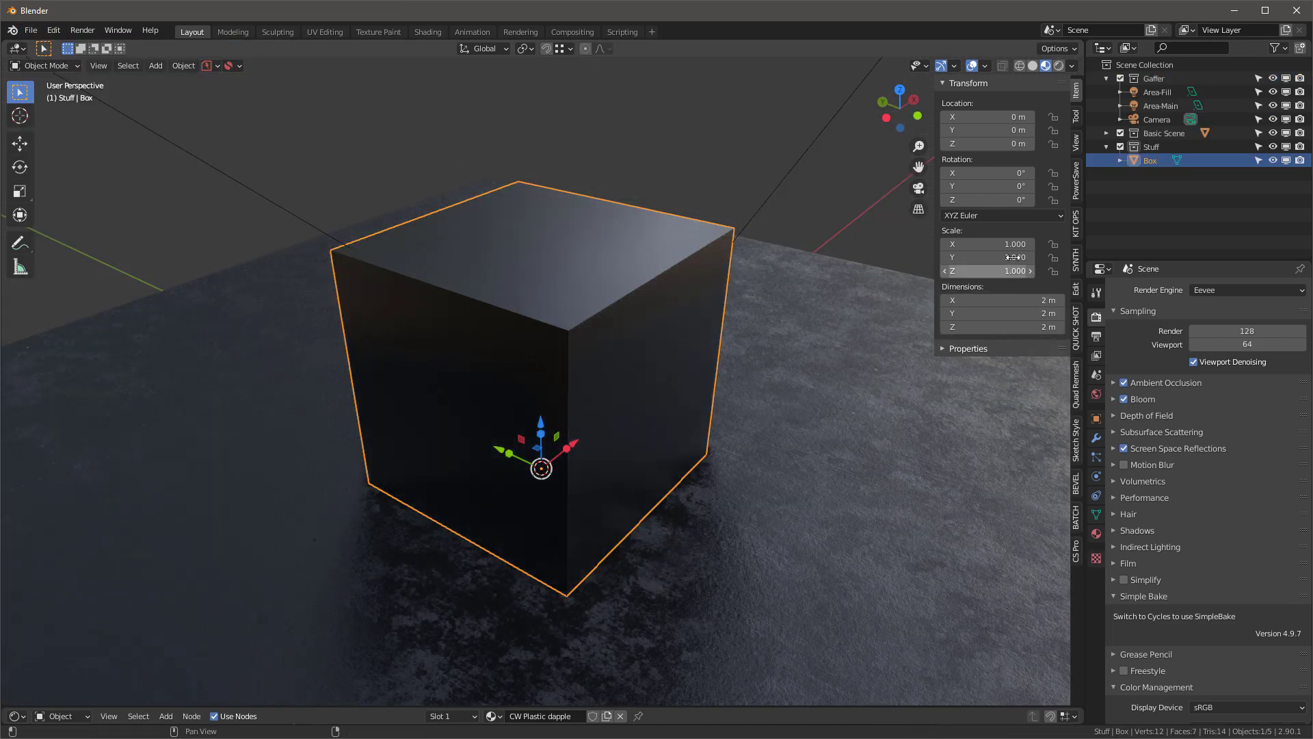
# Add the S Audiobox Main knob insert with Auto scale off and confirm it measures 0.0283 m
pyautogui.click(1076, 223)
pyautogui.click(1011, 140)
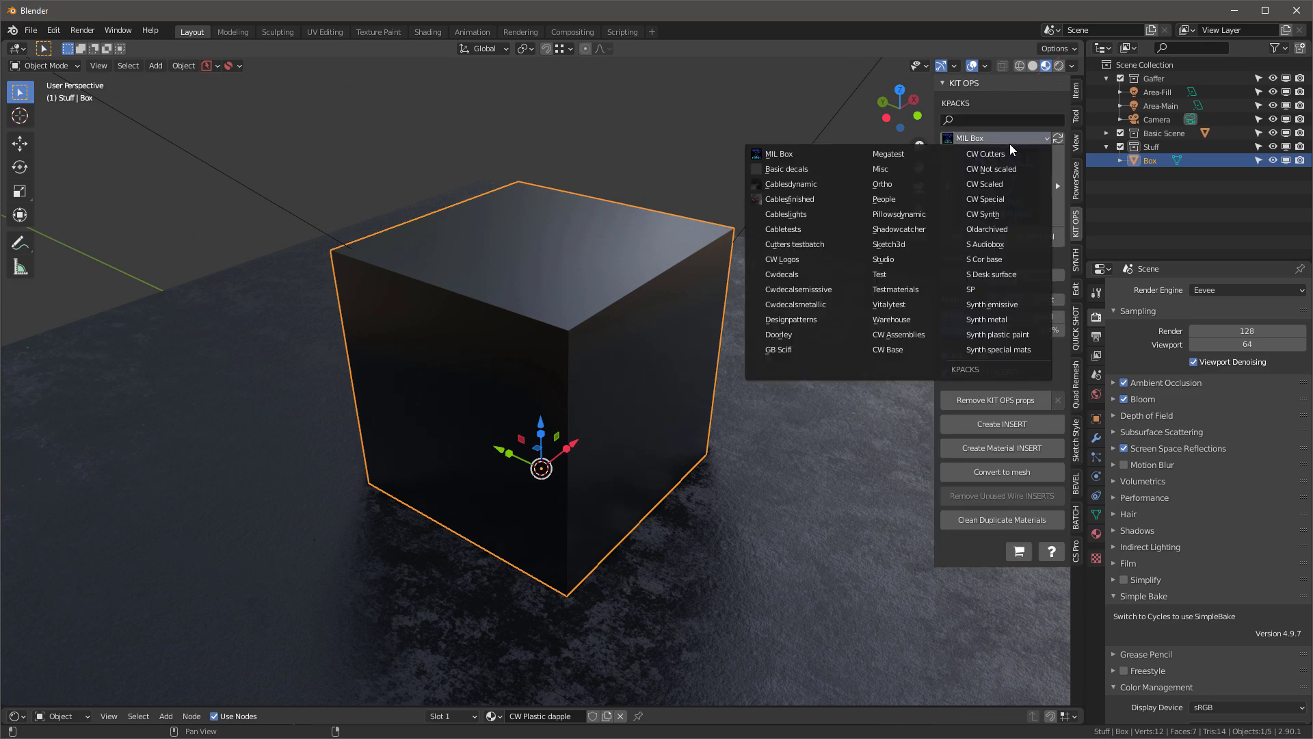
pyautogui.click(1007, 245)
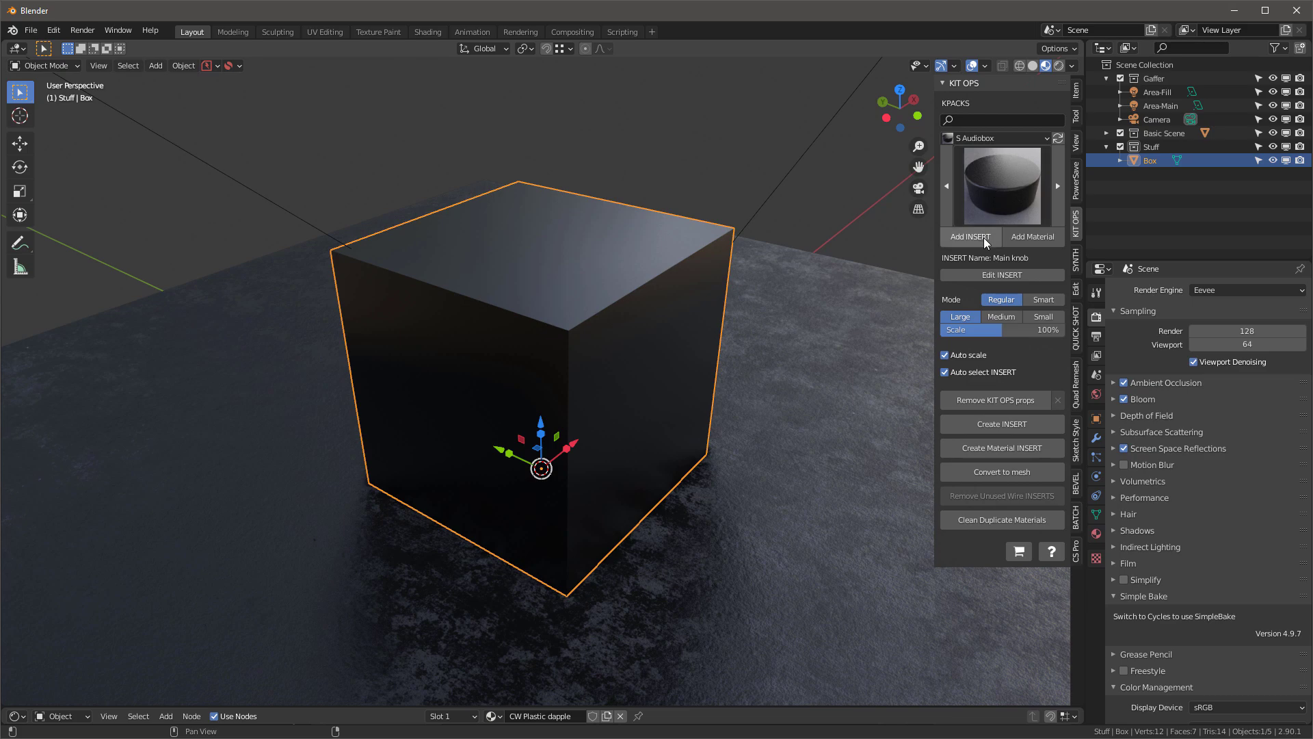
pyautogui.click(945, 355)
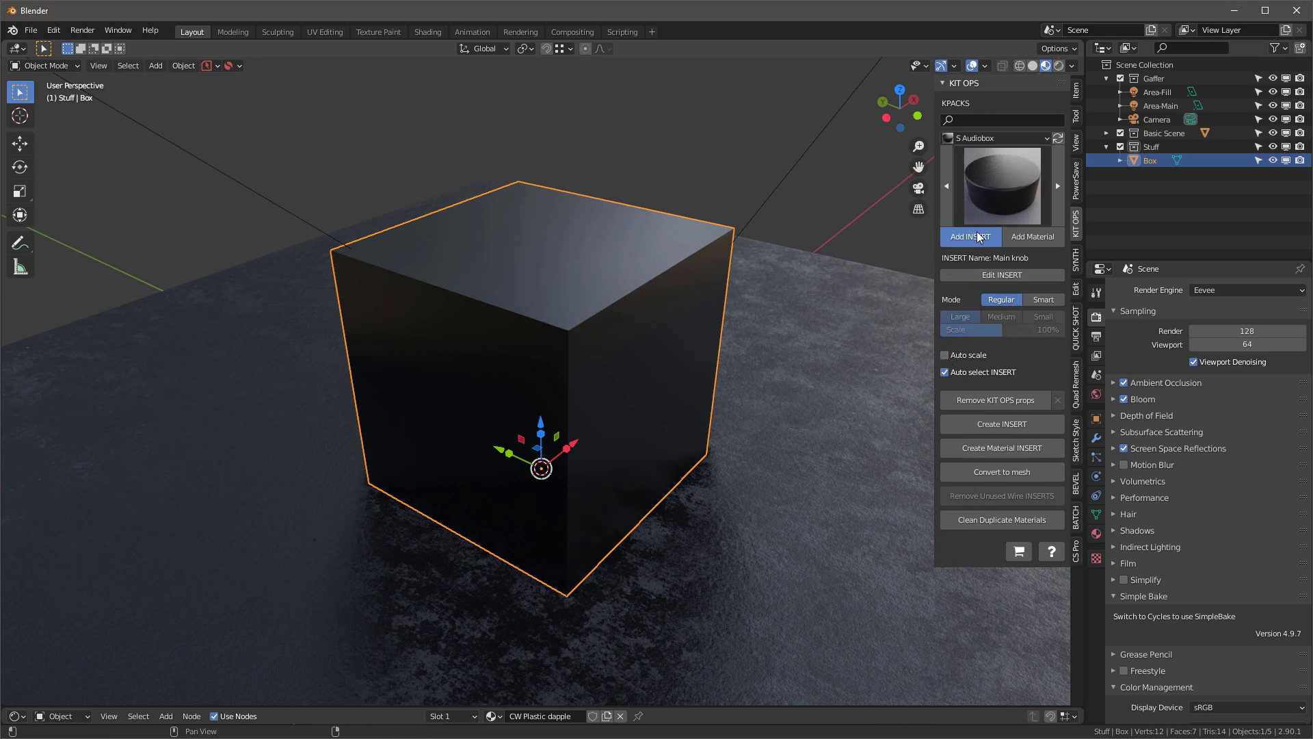
pyautogui.click(970, 236)
pyautogui.click(543, 291)
pyautogui.scroll(5, 543, 291)
pyautogui.moveTo(537, 258); pyautogui.dragTo(620, 278, button='middle')
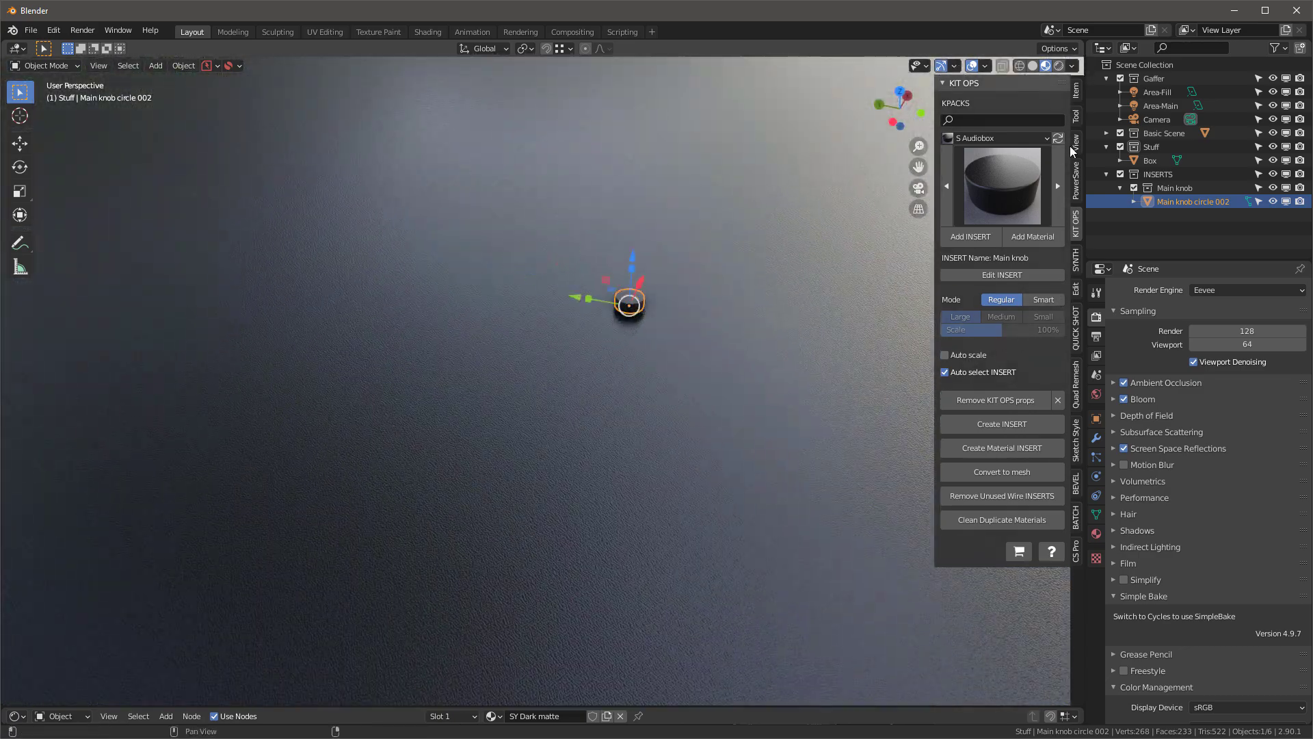
pyautogui.click(1077, 93)
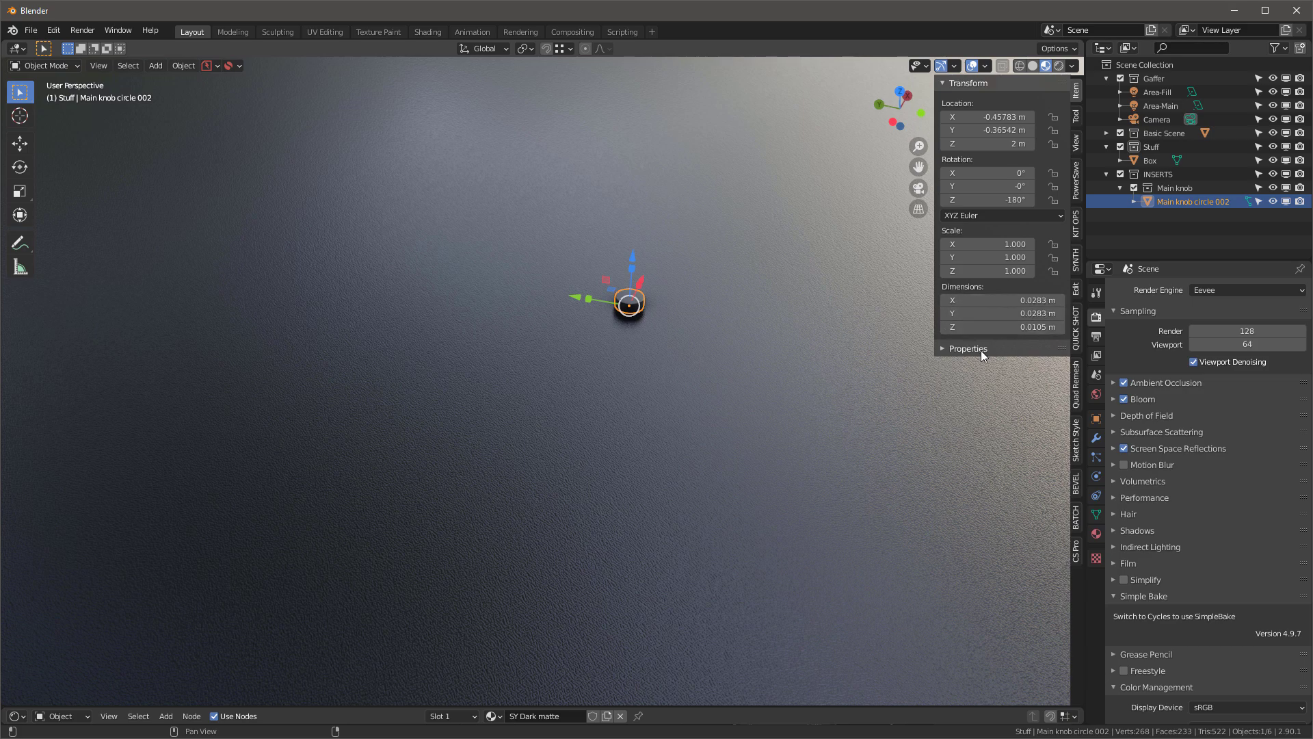
pyautogui.hotkey('alt', 'Tab')
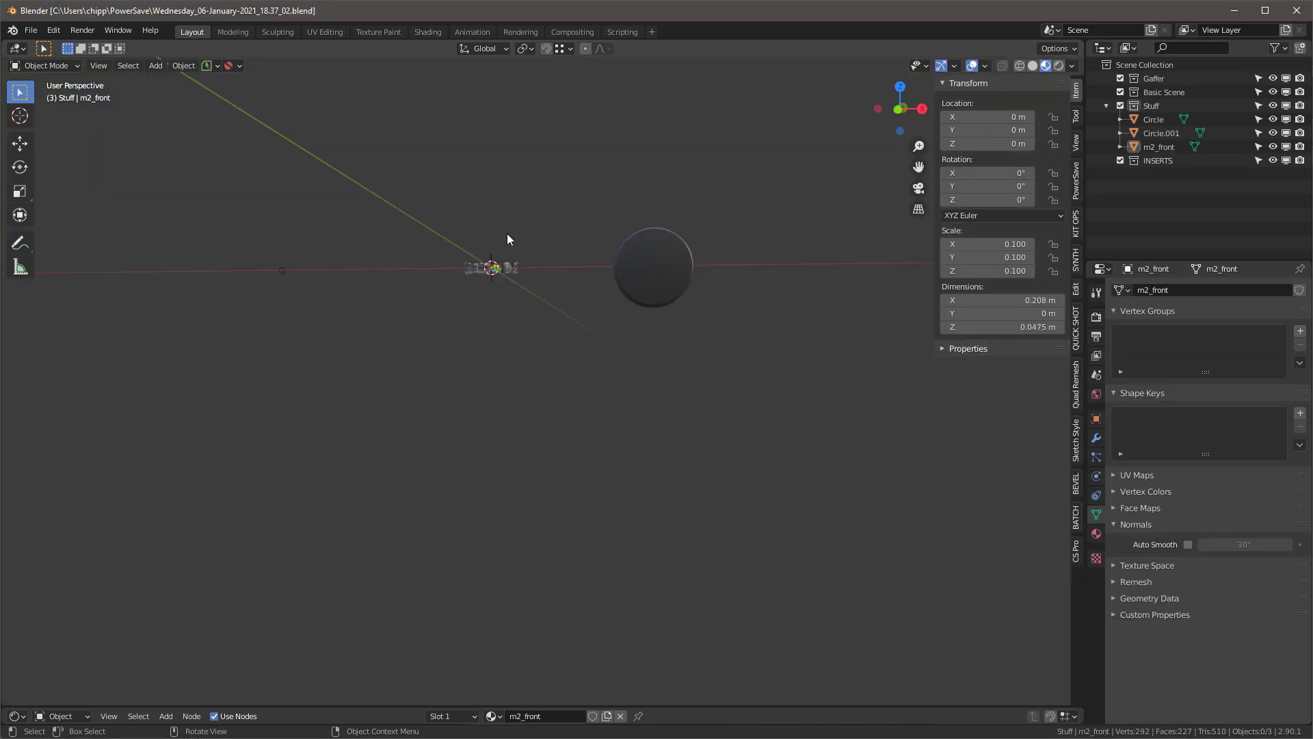
# Delete Circle.001, apply m2_front's scale so it reads 1.000, and save
pyautogui.click(675, 276)
pyautogui.press('Delete')
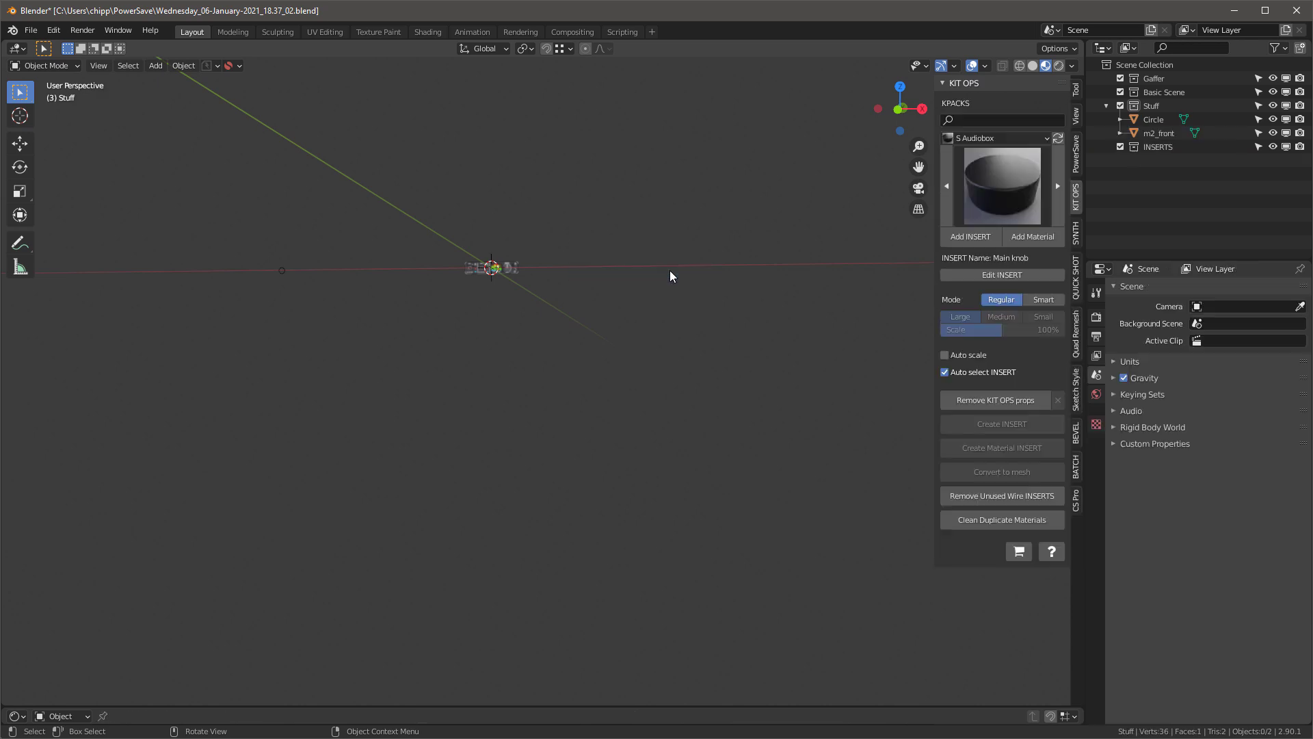
pyautogui.scroll(8, 466, 256)
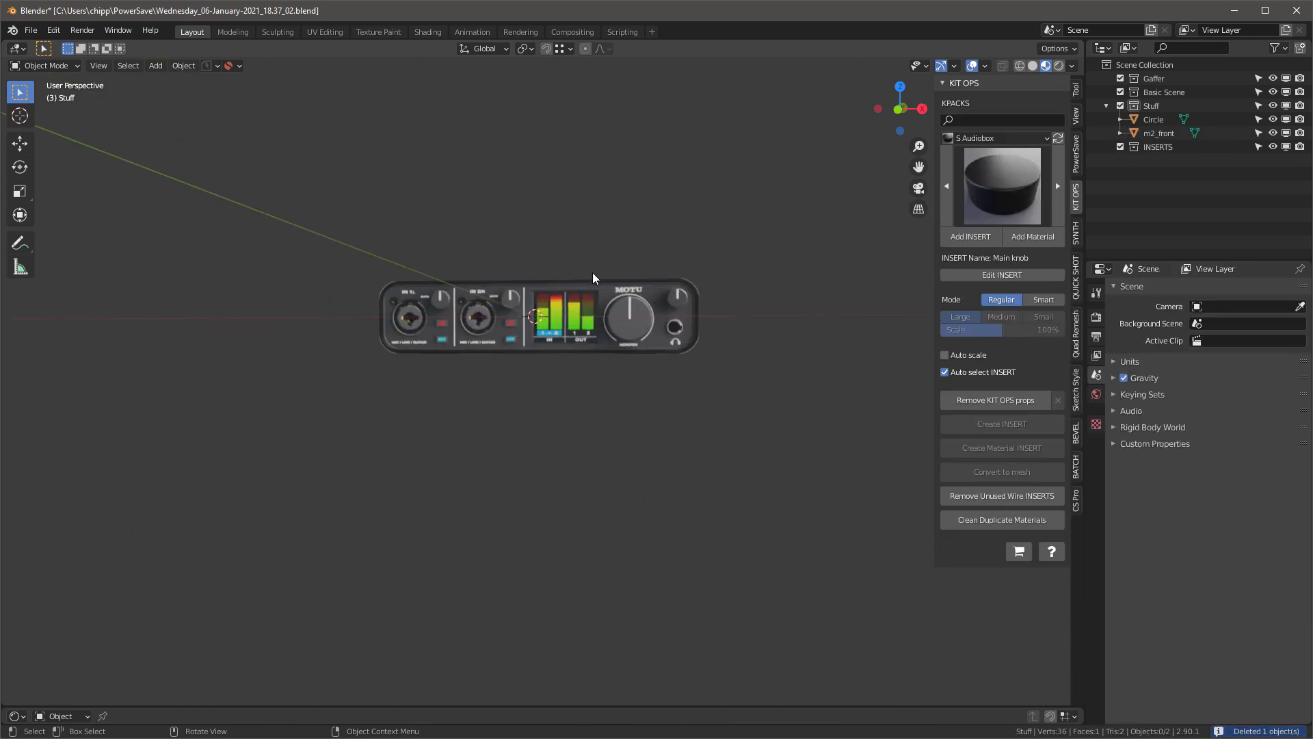
pyautogui.click(380, 306)
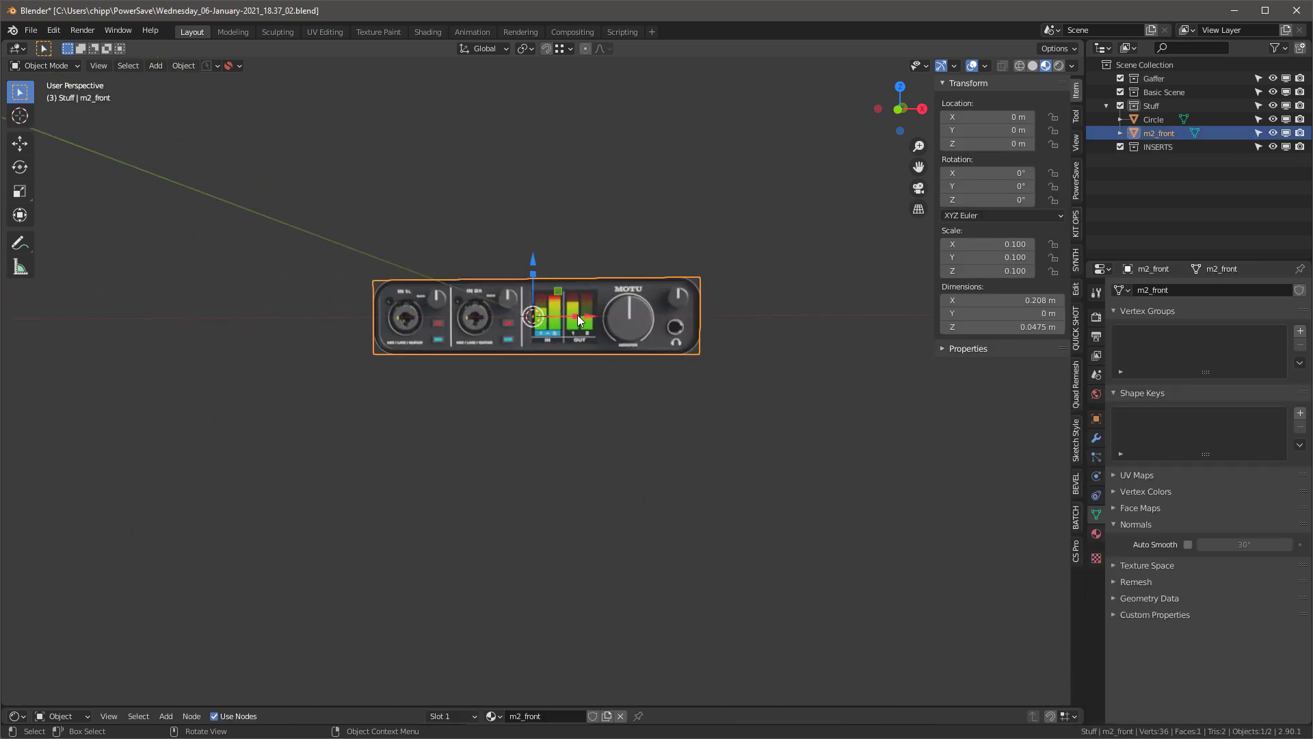
pyautogui.hotkey('ctrl', 'a')
pyautogui.click(585, 314)
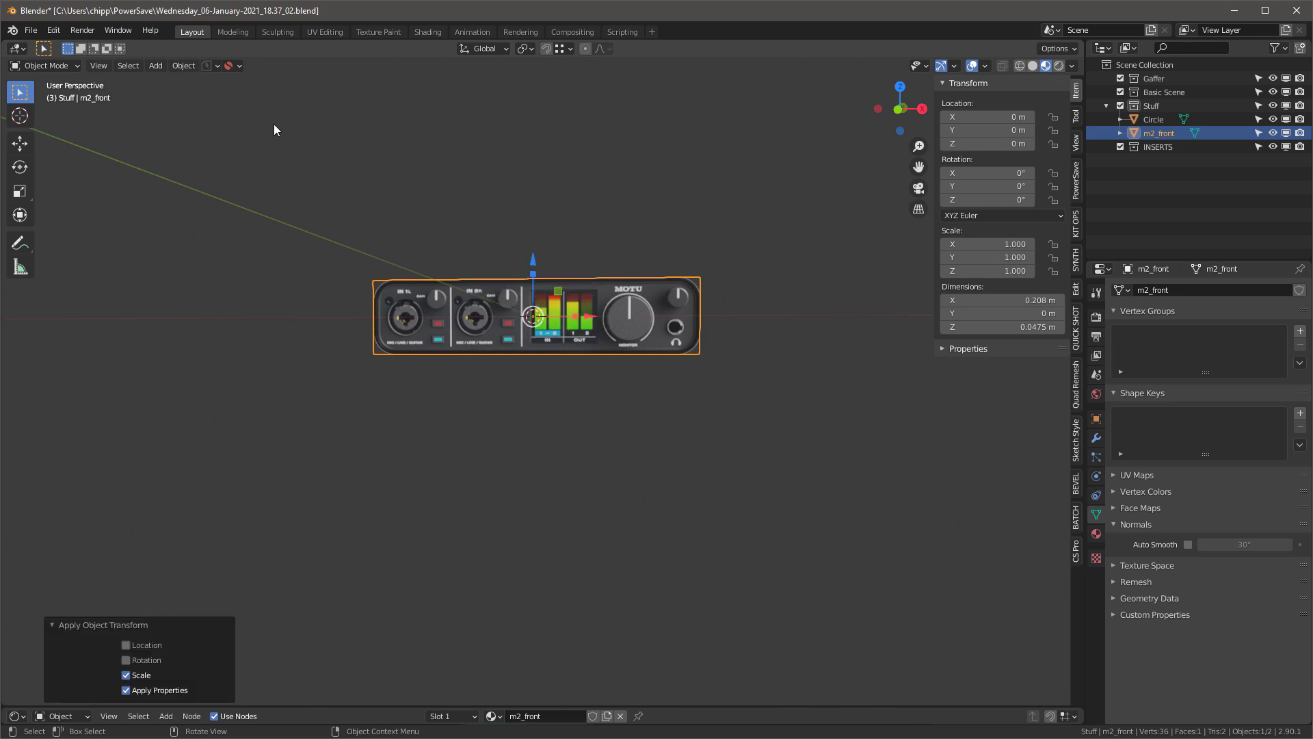
pyautogui.hotkey('ctrl', 's')
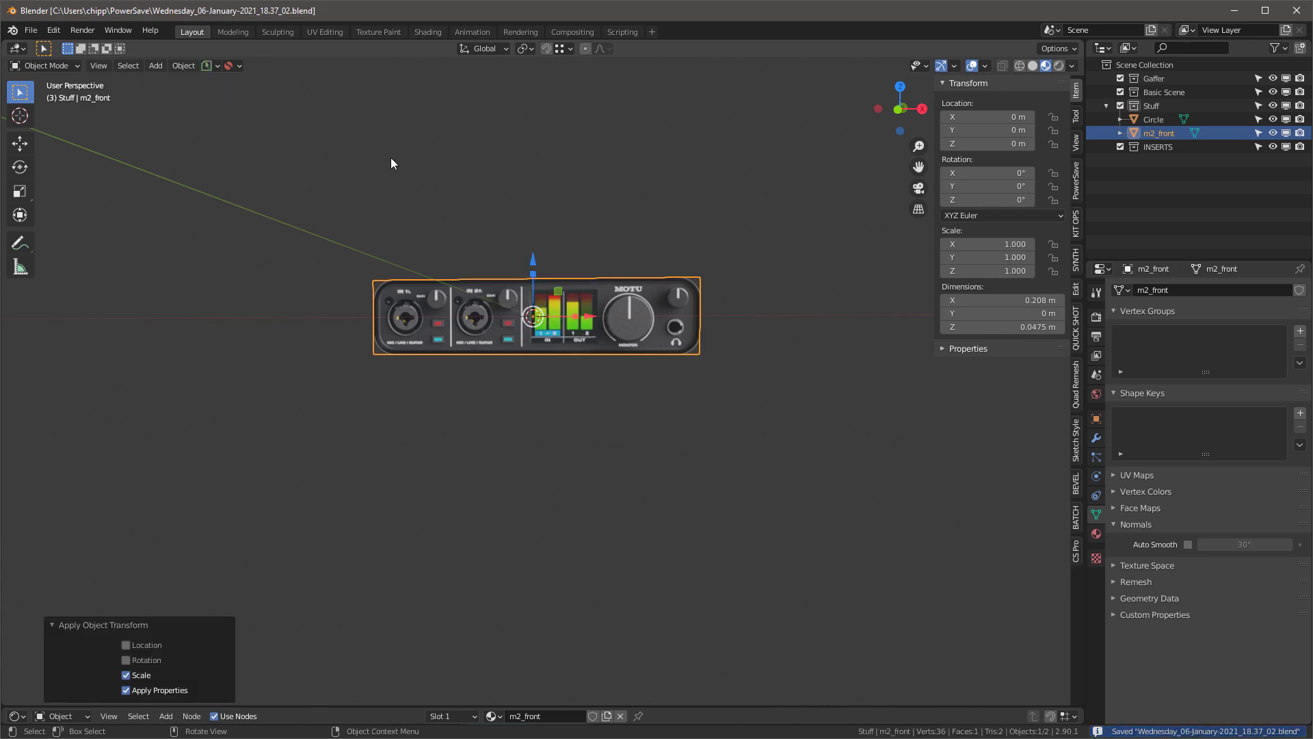
# Frame the m2_front panel in front orthographic view
pyautogui.press('KP_Decimal')
pyautogui.press('KP_5')
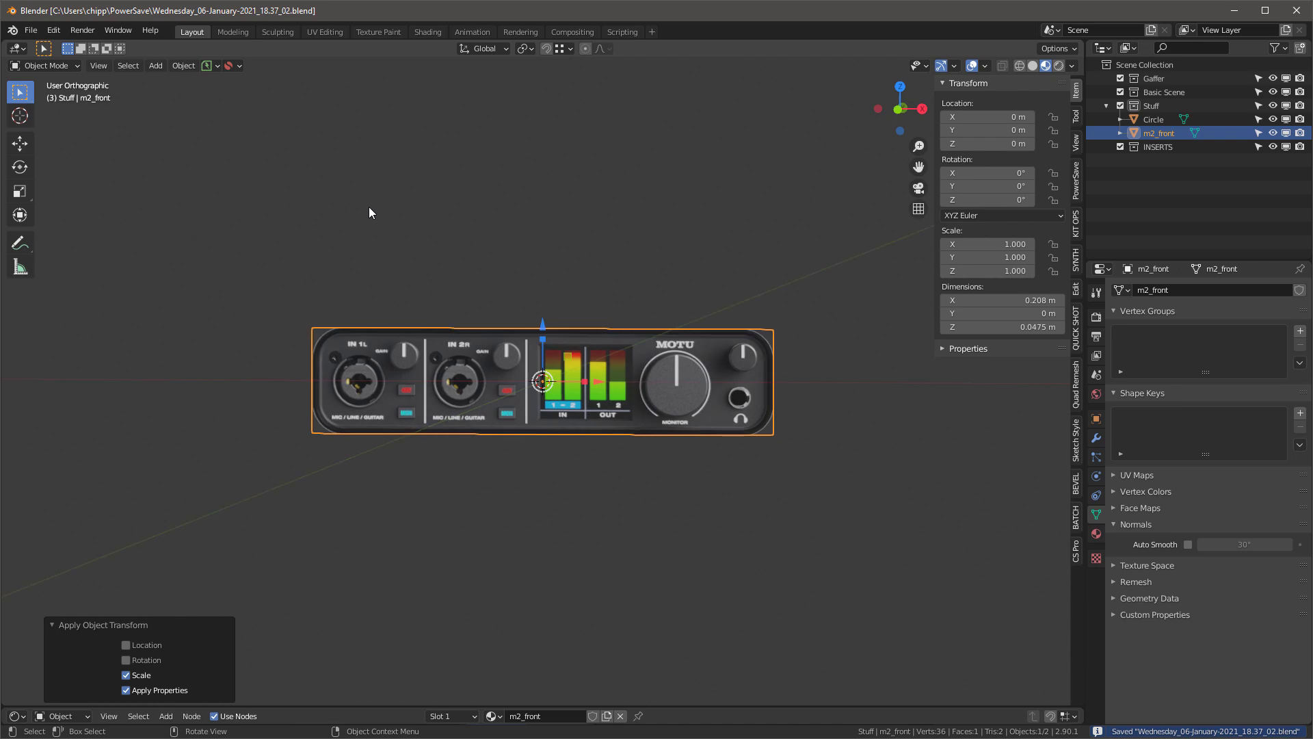
pyautogui.press('KP_1')
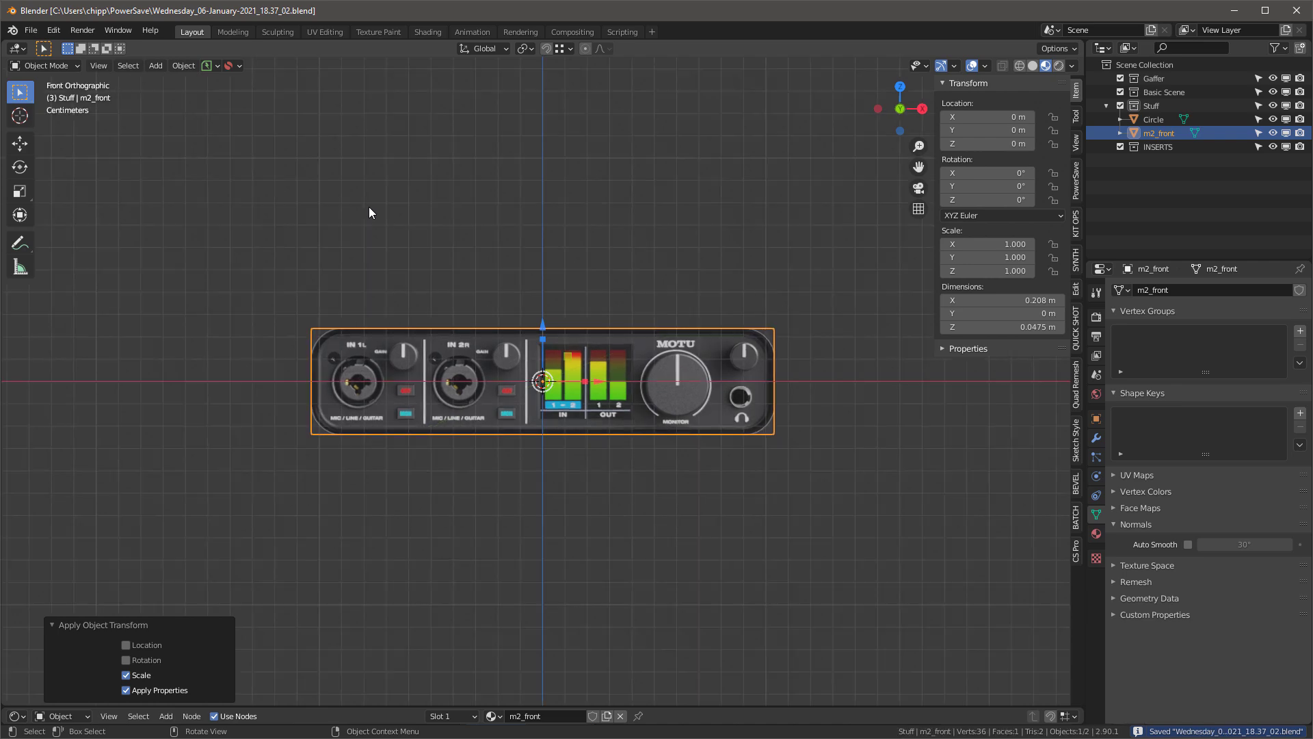
pyautogui.scroll(5, 383, 471)
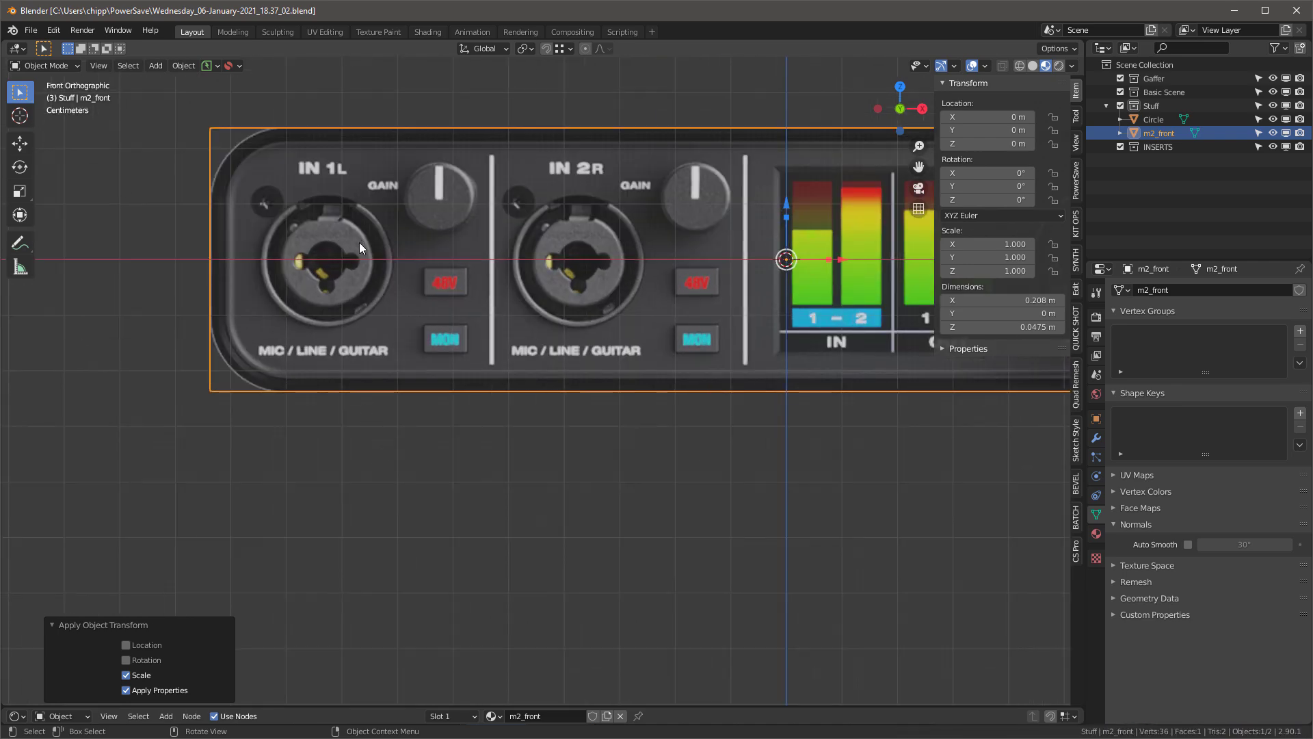
pyautogui.click(371, 209)
pyautogui.scroll(-5, 359, 231)
pyautogui.scroll(3, 584, 237)
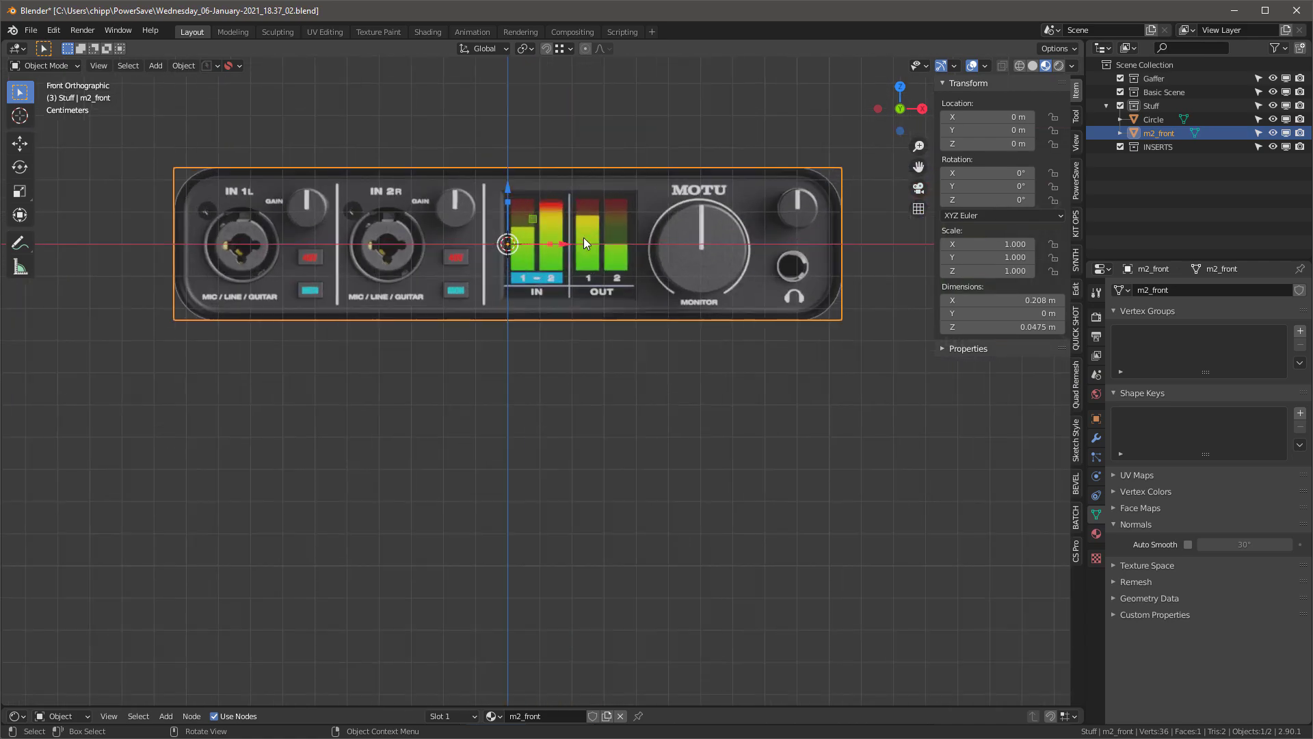
# Move the Circle along X and Z onto the IN 1L jack, ending at X −0.082662 m
pyautogui.click(1154, 119)
pyautogui.press('KP_Decimal')
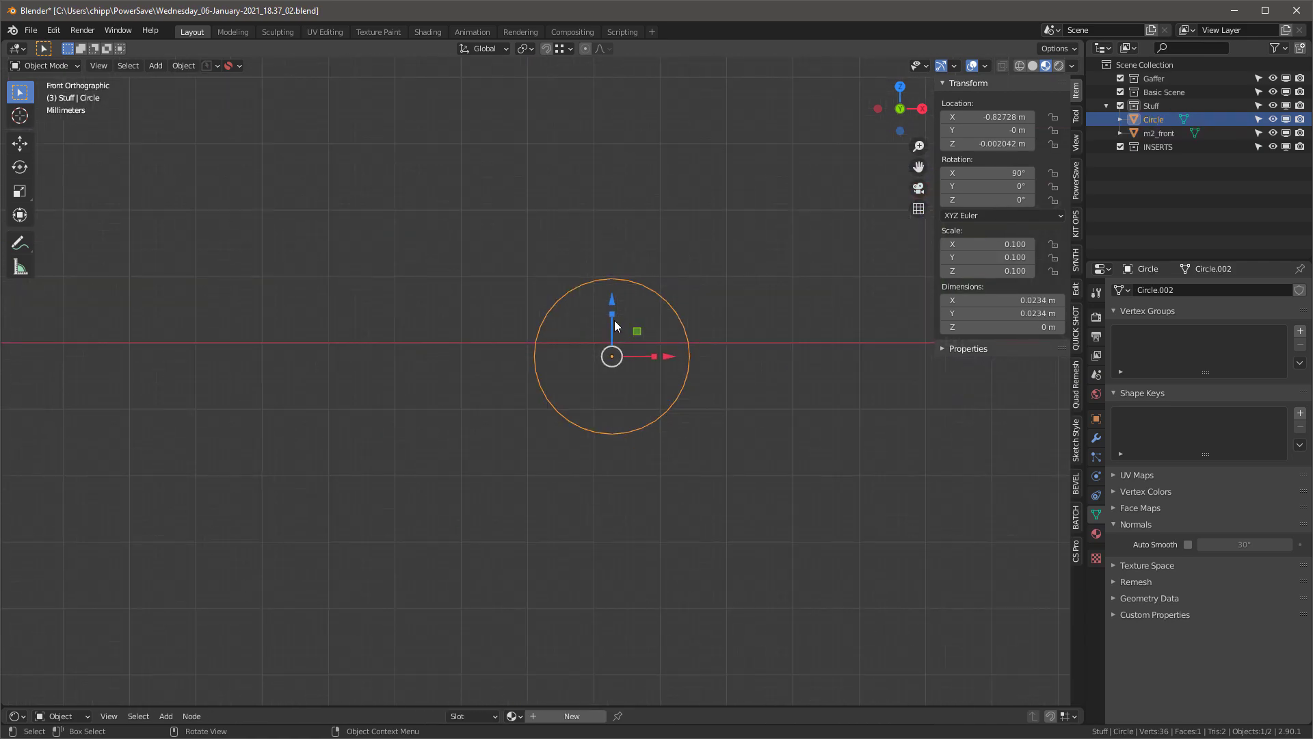
pyautogui.scroll(-10, 602, 286)
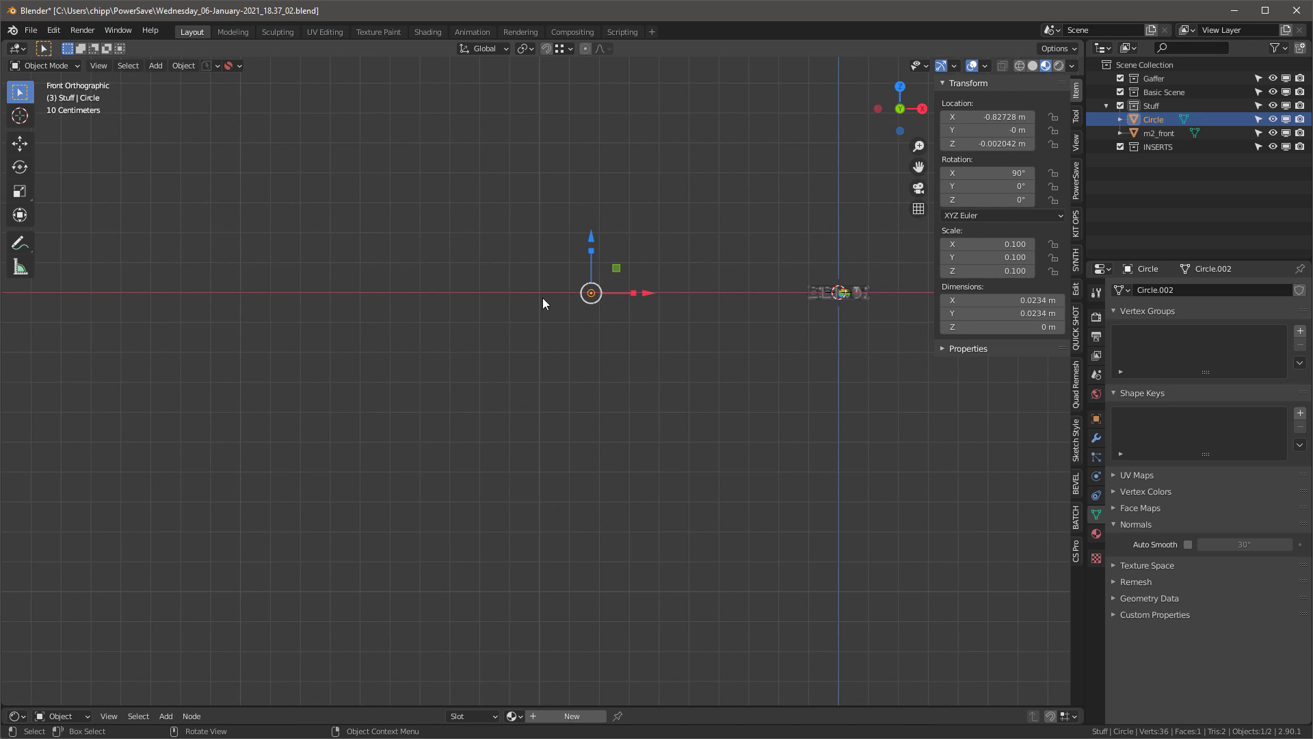
pyautogui.moveTo(648, 295); pyautogui.dragTo(881, 305)
pyautogui.scroll(15, 880, 304)
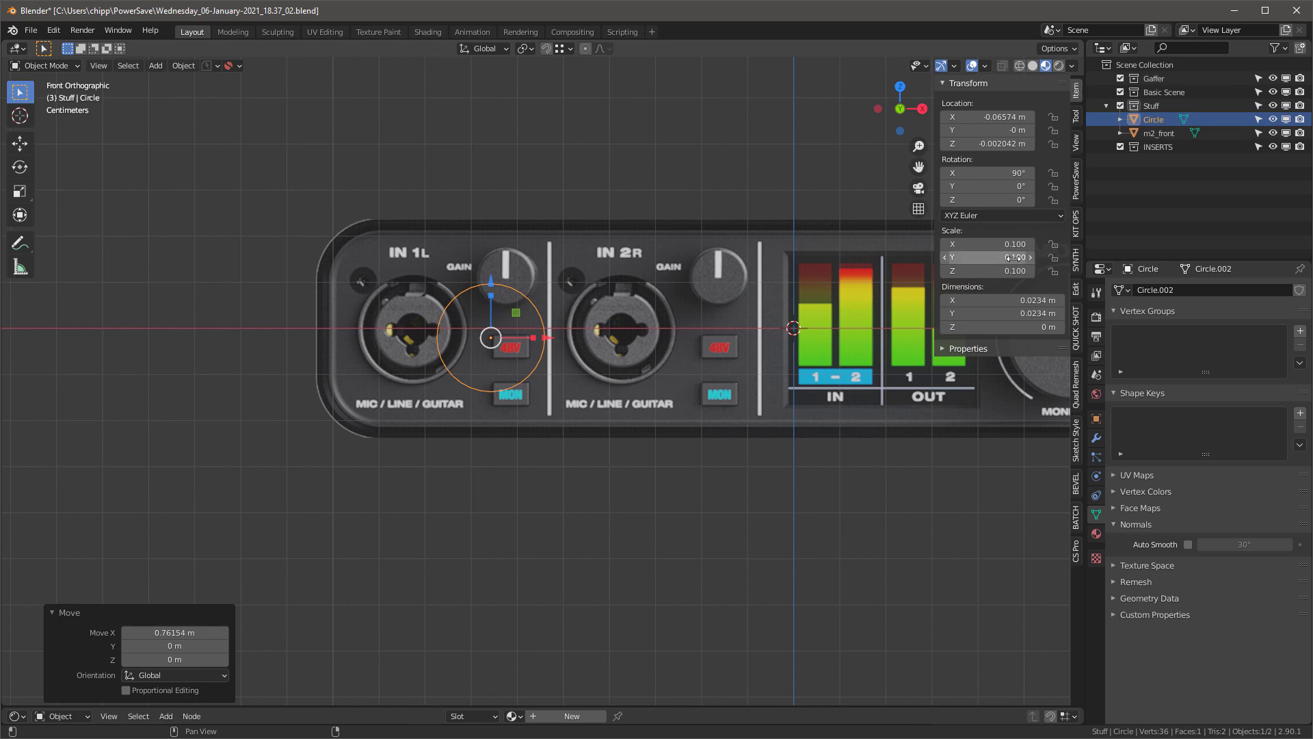
pyautogui.moveTo(546, 337); pyautogui.dragTo(469, 334)
pyautogui.moveTo(397, 283); pyautogui.dragTo(398, 274)
pyautogui.moveTo(439, 355); pyautogui.dragTo(594, 325, button='middle')
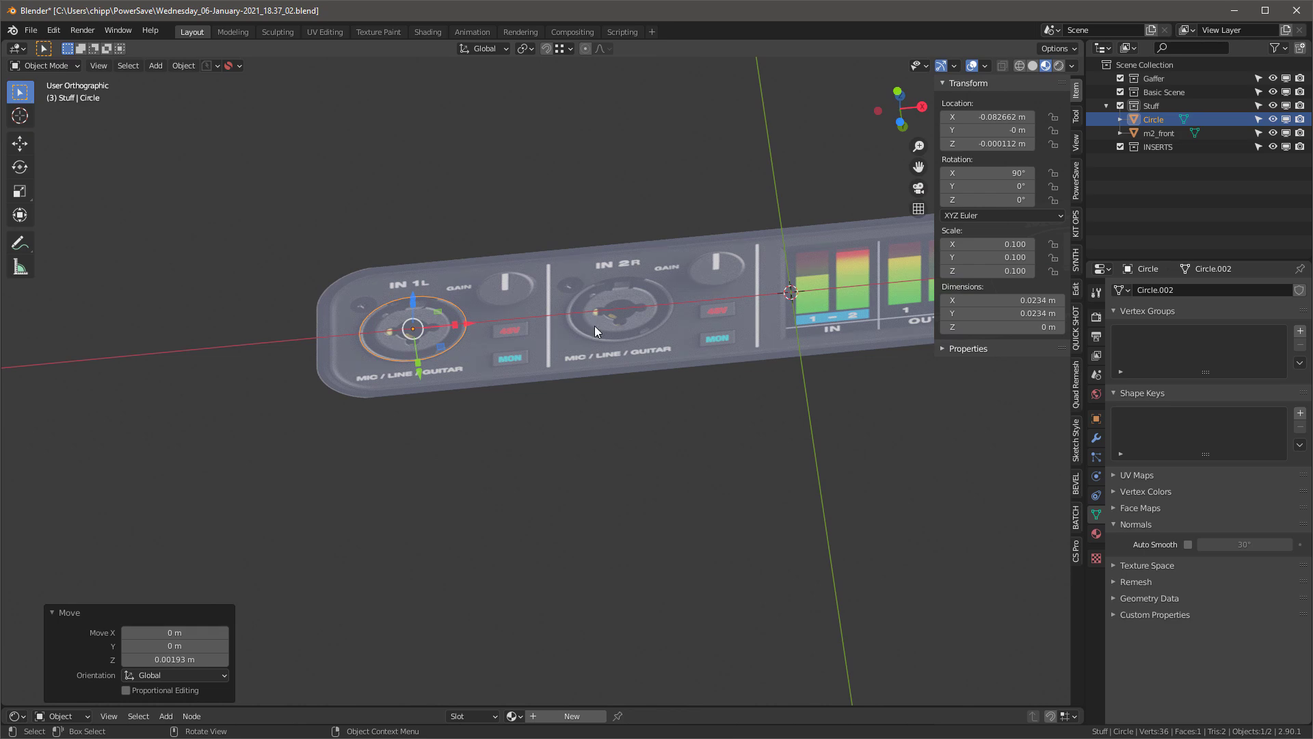
# Extrude all of m2_front's geometry 0.047 m into a 0.208 × 0.047 × 0.0475 m box
pyautogui.press('Tab')
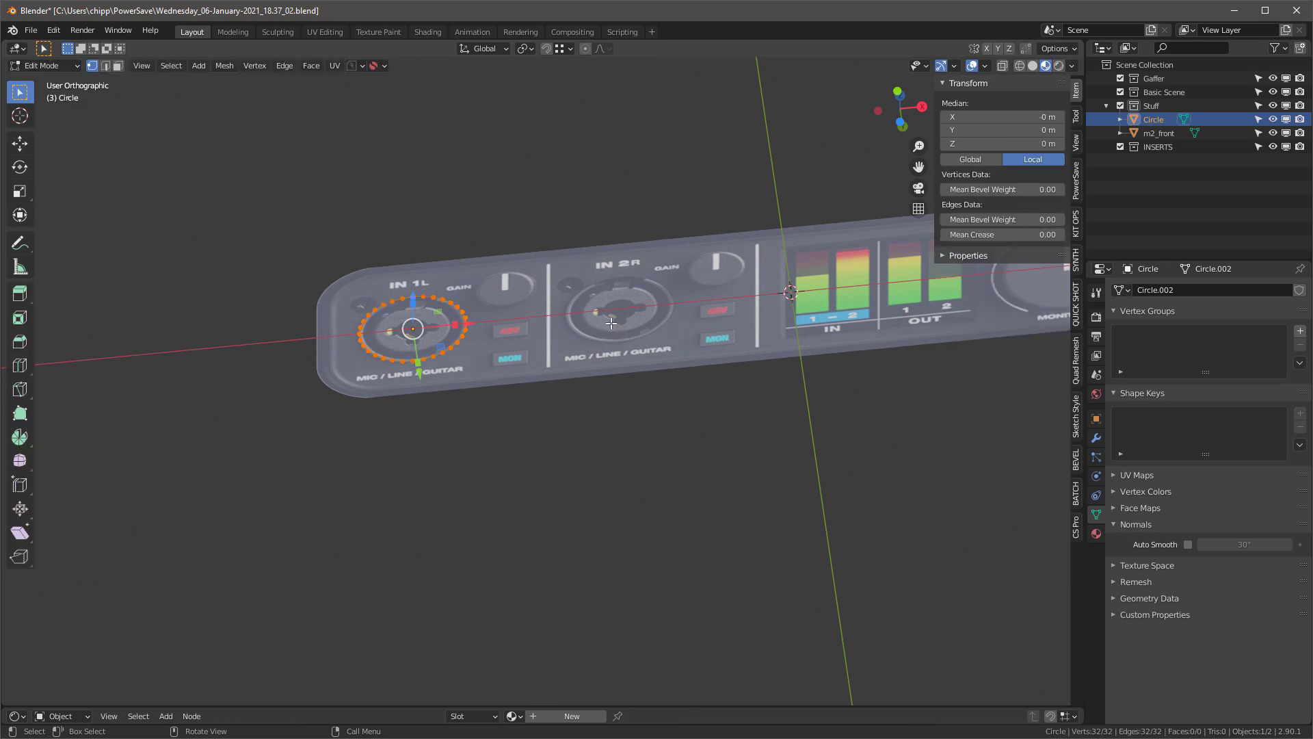
pyautogui.press('Tab')
pyautogui.click(605, 337)
pyautogui.press('Tab')
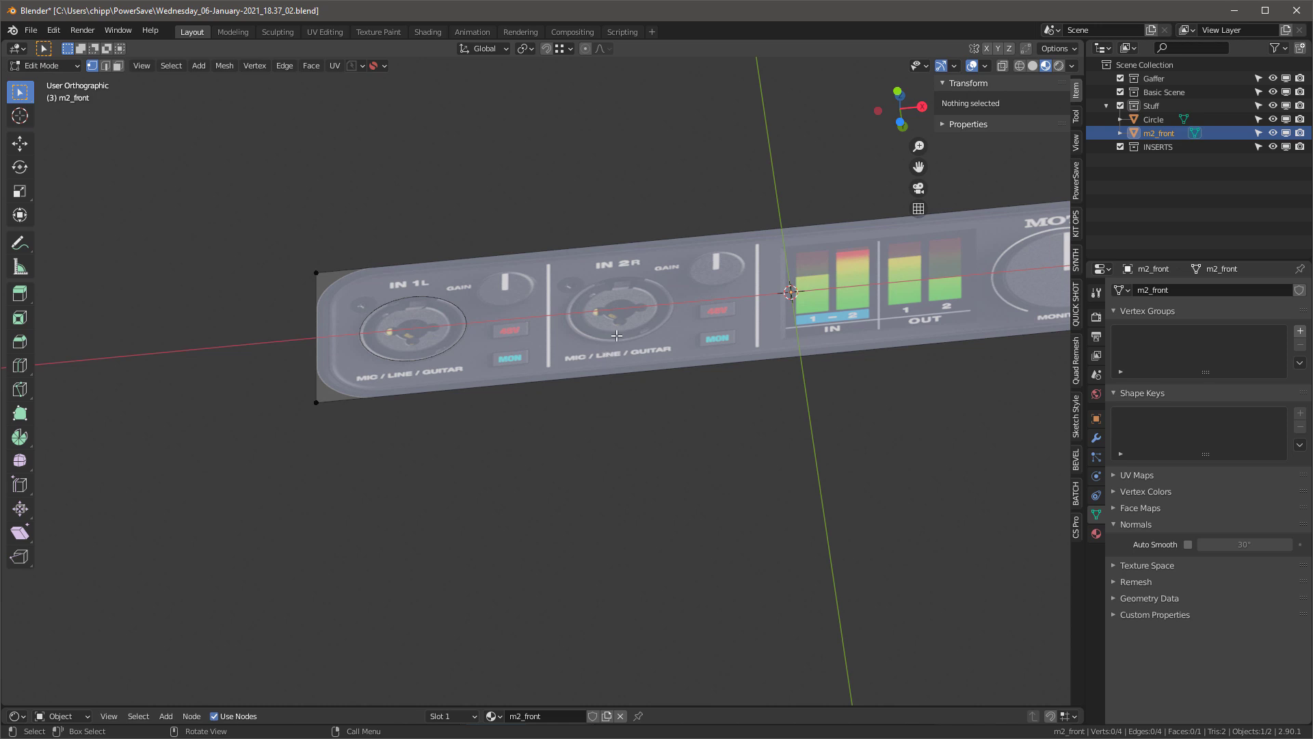
pyautogui.press('a')
pyautogui.press('e')
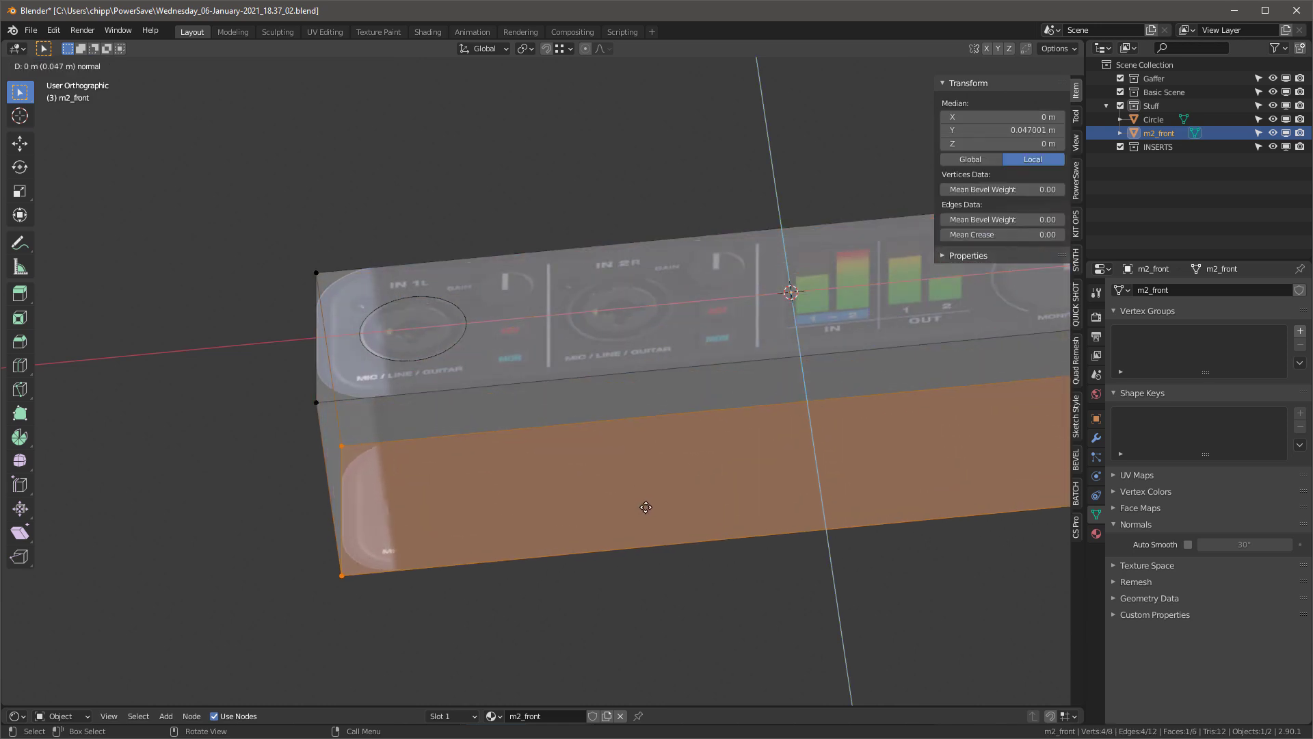
pyautogui.click(645, 507)
pyautogui.press('Tab')
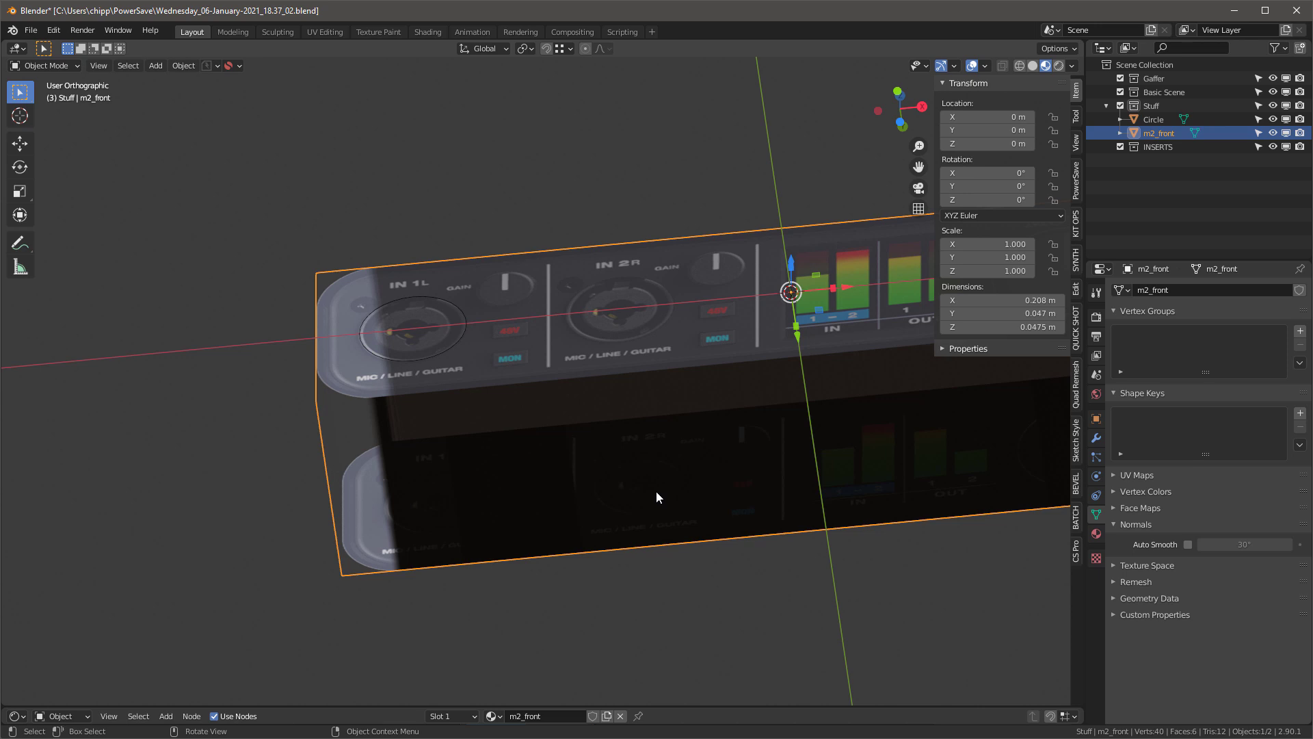
pyautogui.press('q')
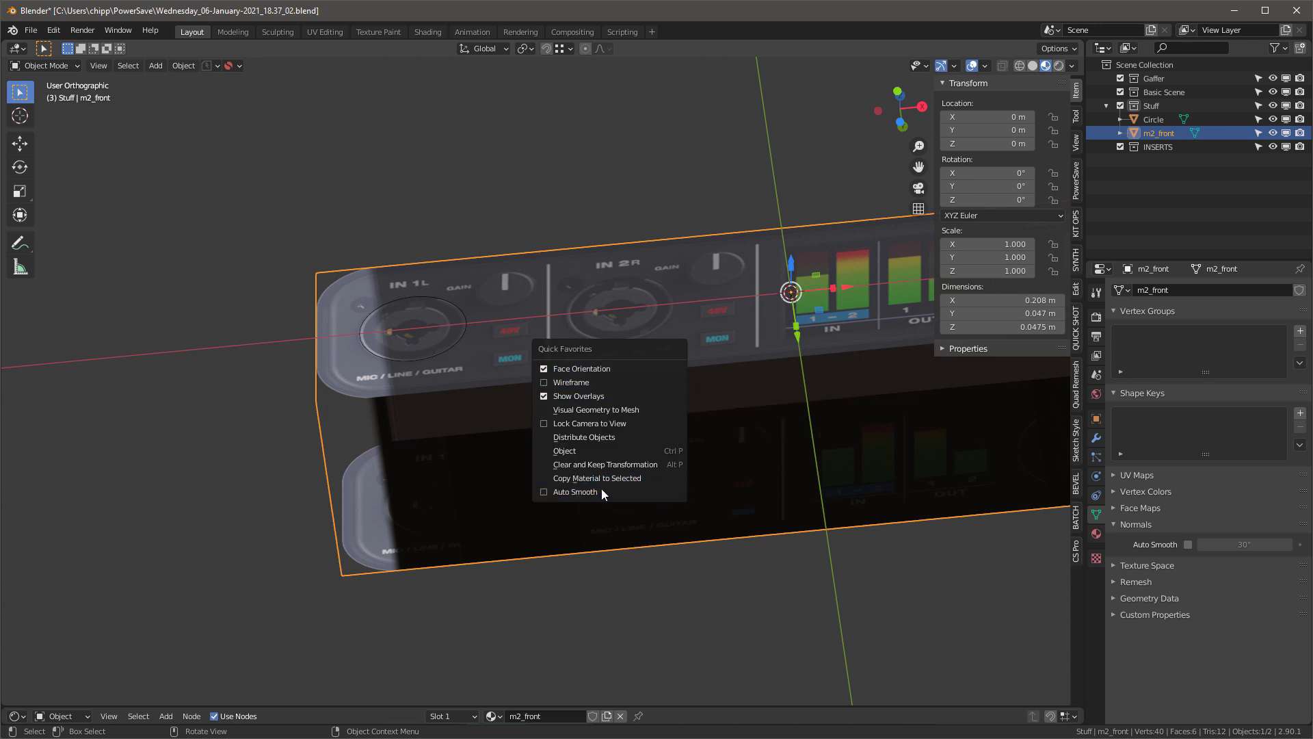
pyautogui.moveTo(601, 488); pyautogui.dragTo(492, 396, button='middle')
pyautogui.moveTo(792, 461); pyautogui.dragTo(759, 258, button='middle')
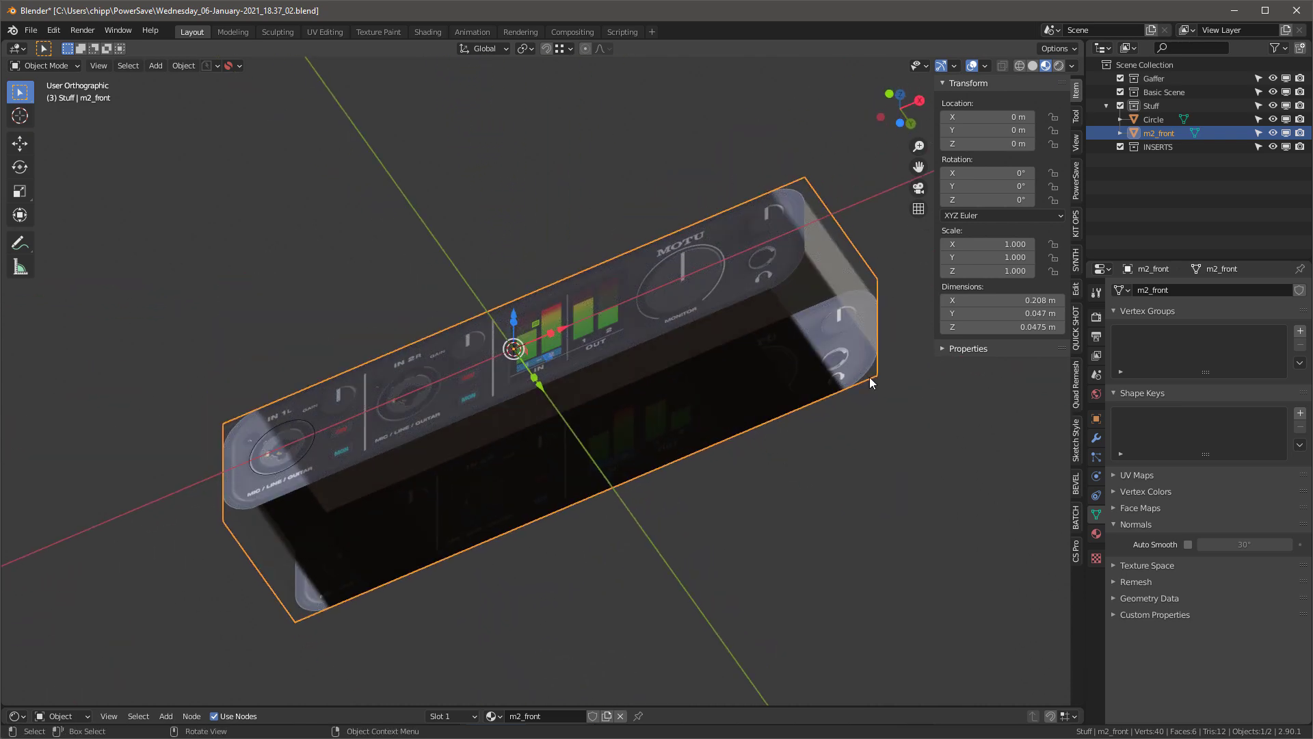
# Set the m2_front material's Blend Mode to Opaque
pyautogui.click(1096, 533)
pyautogui.scroll(-10, 1177, 574)
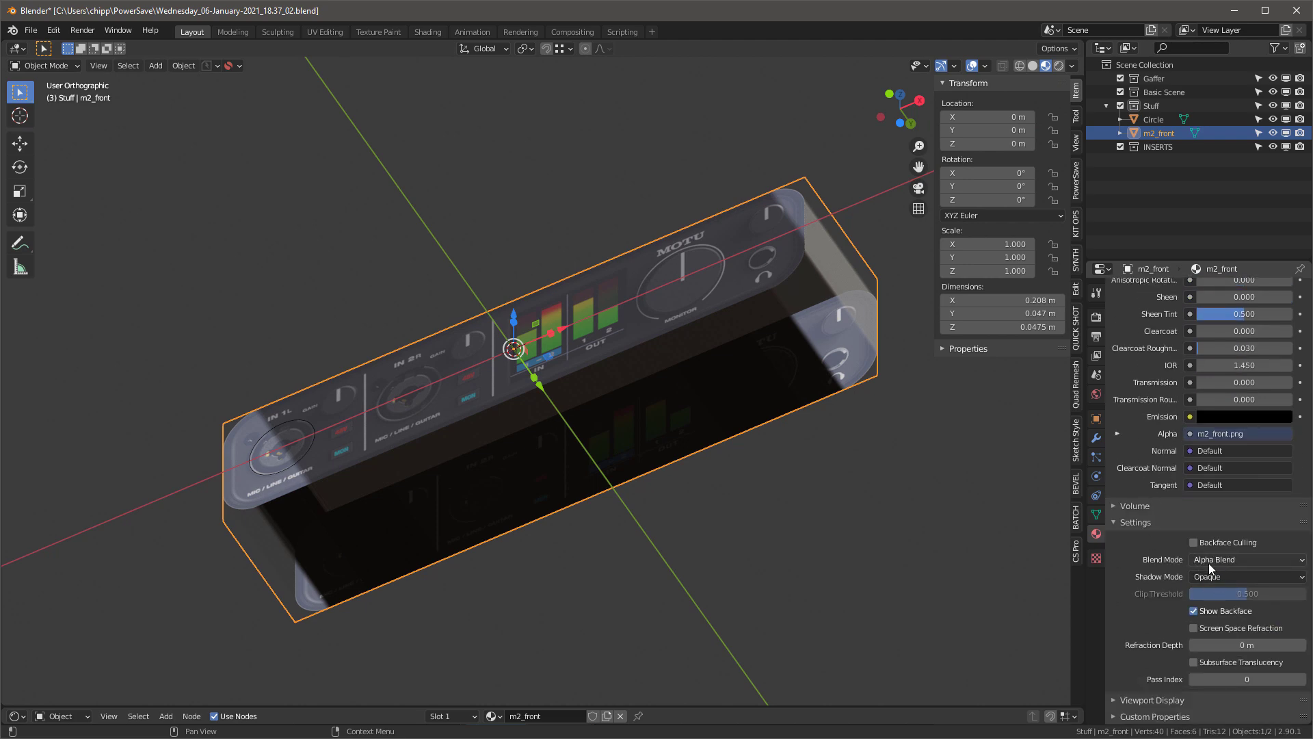
pyautogui.click(1209, 560)
pyautogui.click(1212, 576)
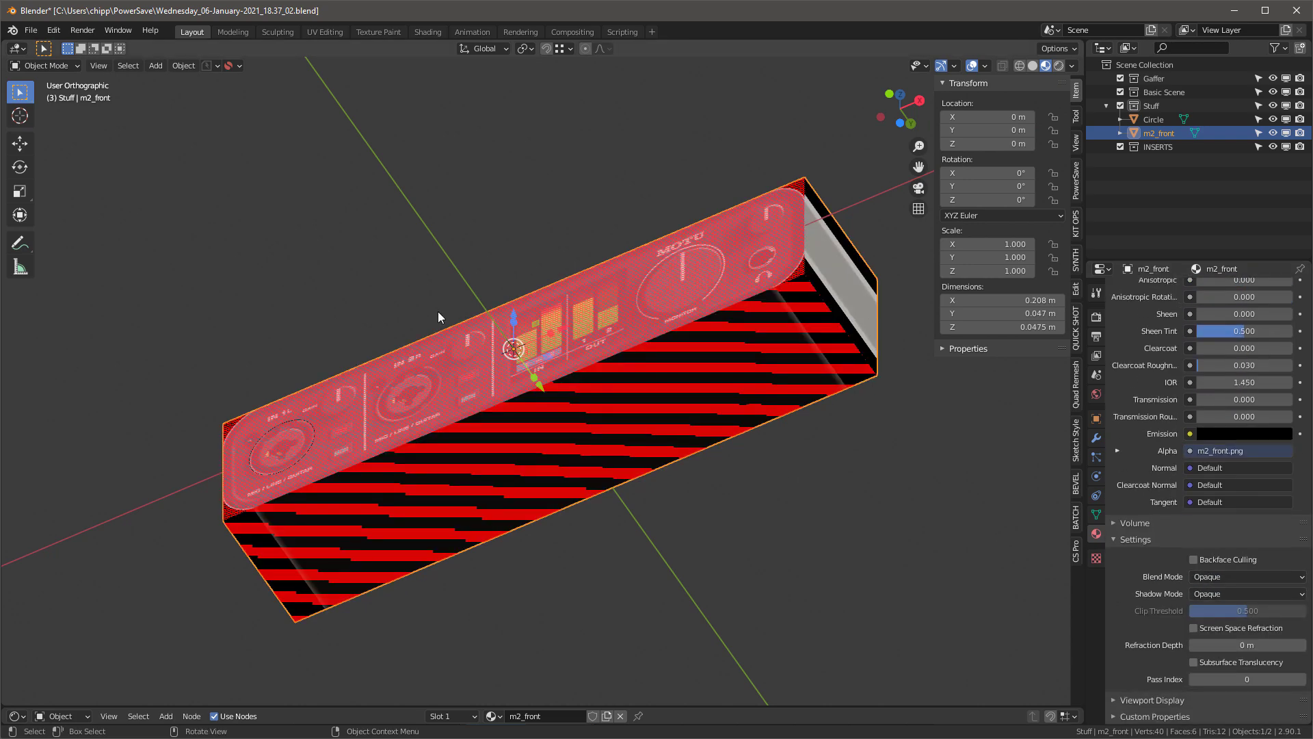
pyautogui.moveTo(438, 317); pyautogui.dragTo(531, 344, button='middle')
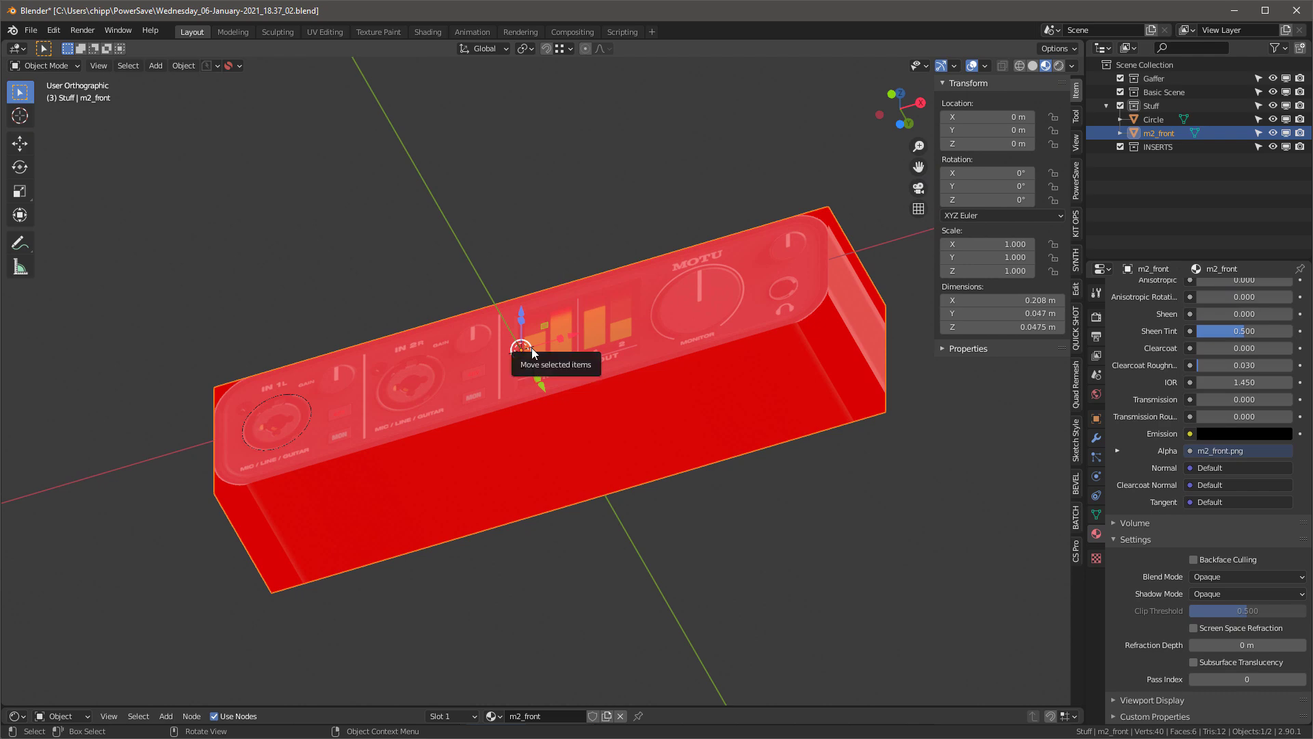
# Recalculate the box's normals outward and view the front panel
pyautogui.press('Tab')
pyautogui.press('a')
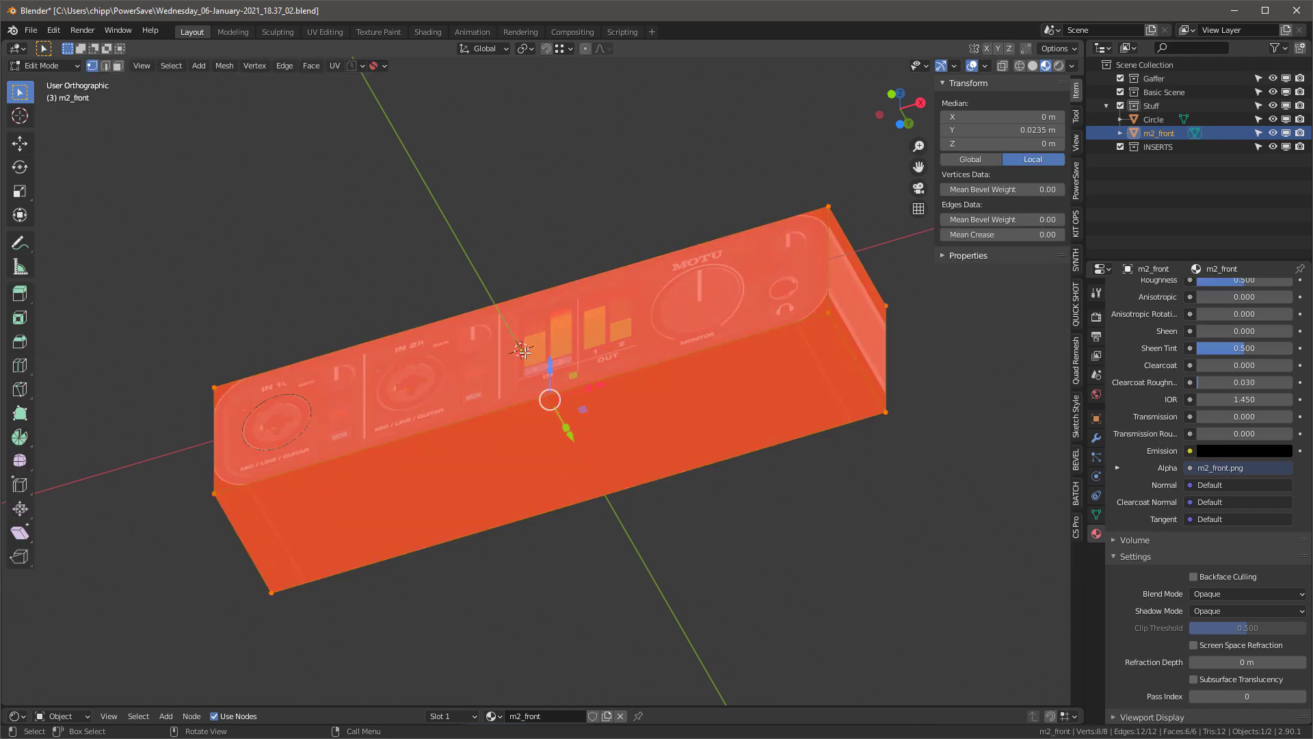
pyautogui.hotkey('shift', 'n')
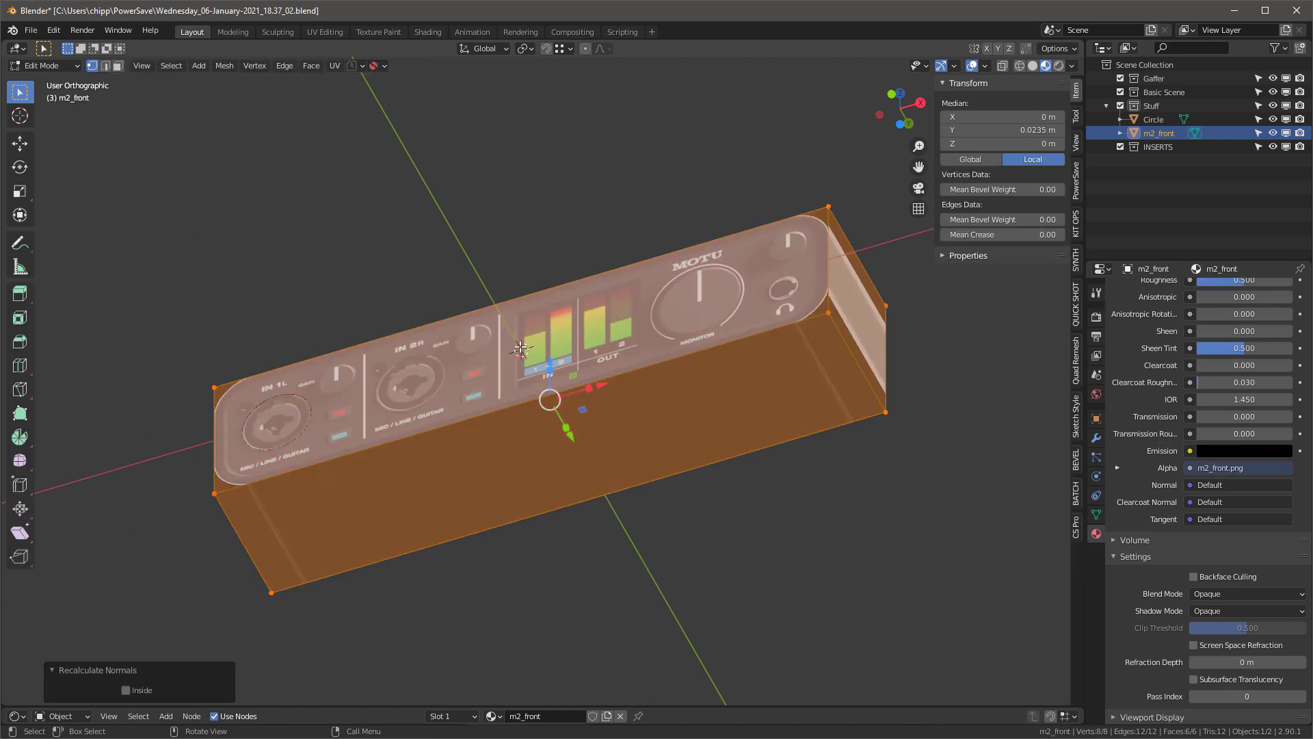
pyautogui.press('Tab')
pyautogui.moveTo(511, 296); pyautogui.dragTo(544, 386, button='middle')
pyautogui.scroll(1, 273, 381)
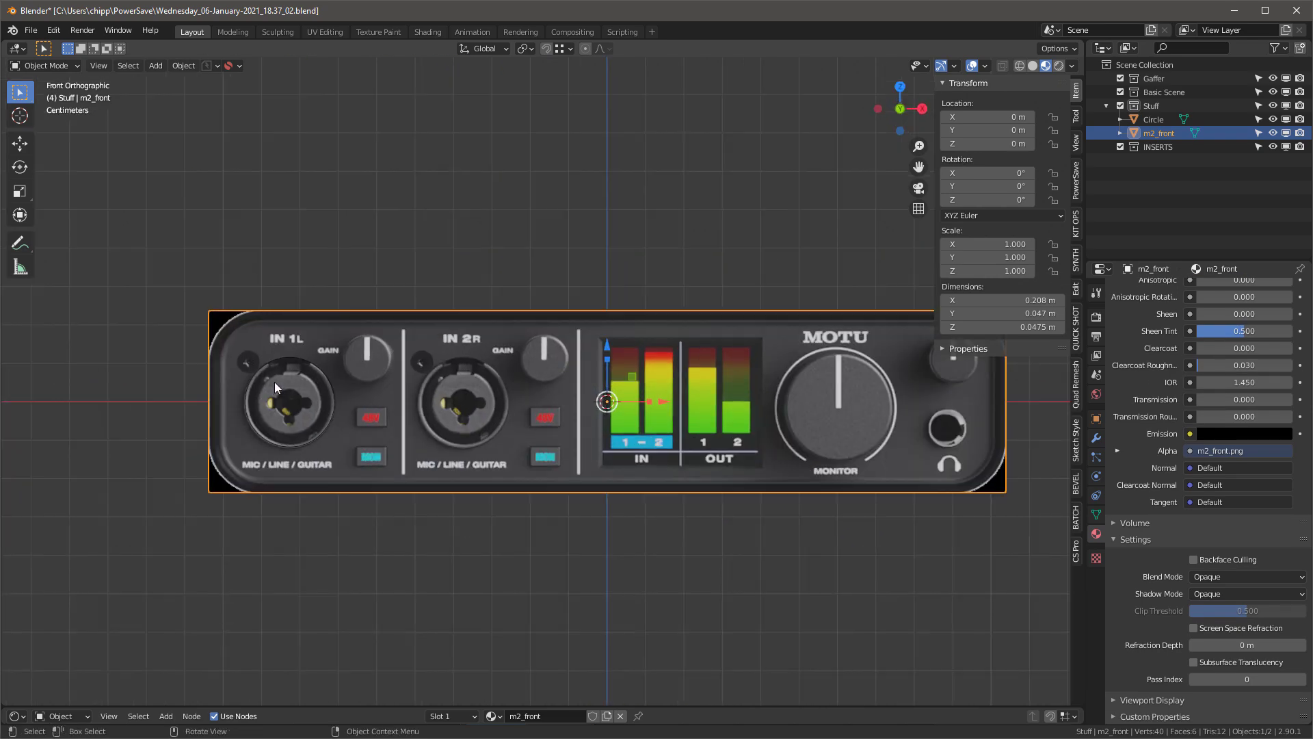
# Select the circle over the IN 1L jack and tilt the view in close on it
pyautogui.scroll(2, 273, 381)
pyautogui.click(324, 352)
pyautogui.moveTo(326, 359); pyautogui.dragTo(416, 392, button='middle')
pyautogui.scroll(3, 239, 430)
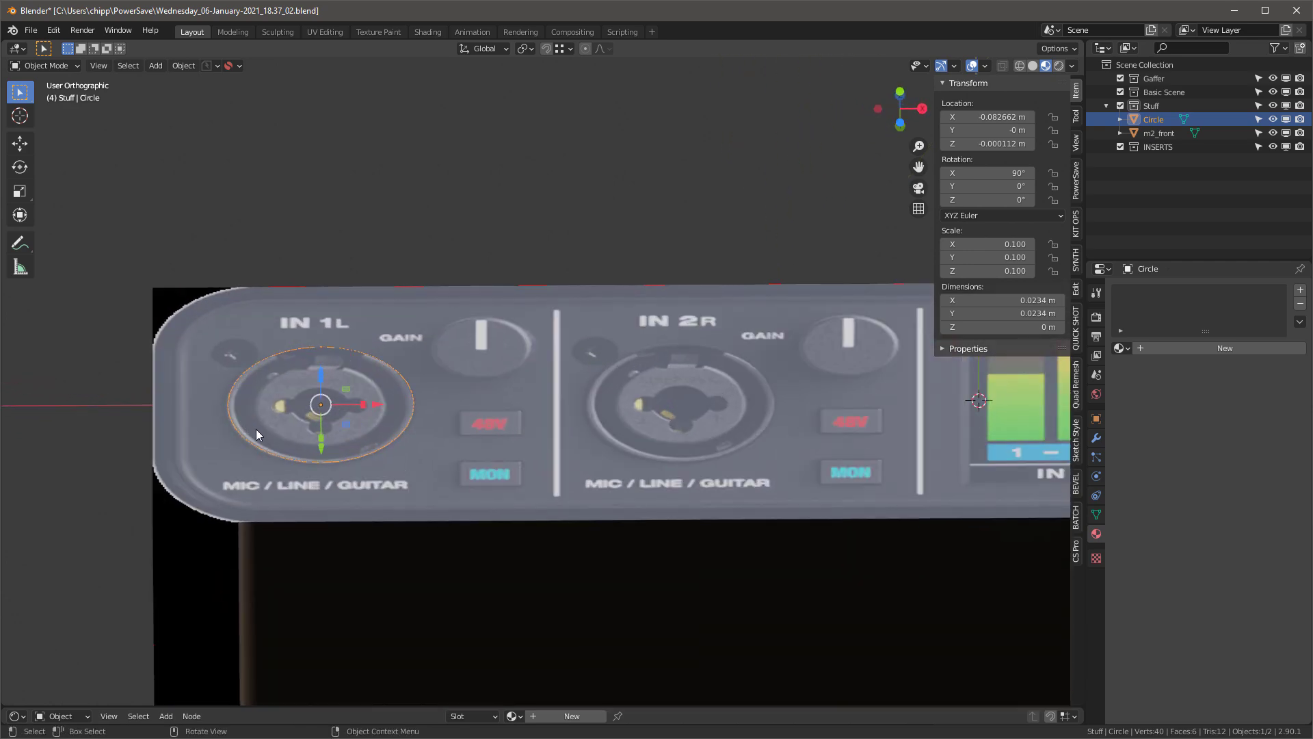
pyautogui.moveTo(257, 430); pyautogui.dragTo(352, 576, button='middle')
pyautogui.scroll(2, 307, 434)
pyautogui.moveTo(307, 434); pyautogui.dragTo(424, 277, button='middle')
pyautogui.scroll(2, 424, 277)
# Fill the circle with a face and extrude it downward into a cylinder about 0.0178 m deep
pyautogui.press('Tab')
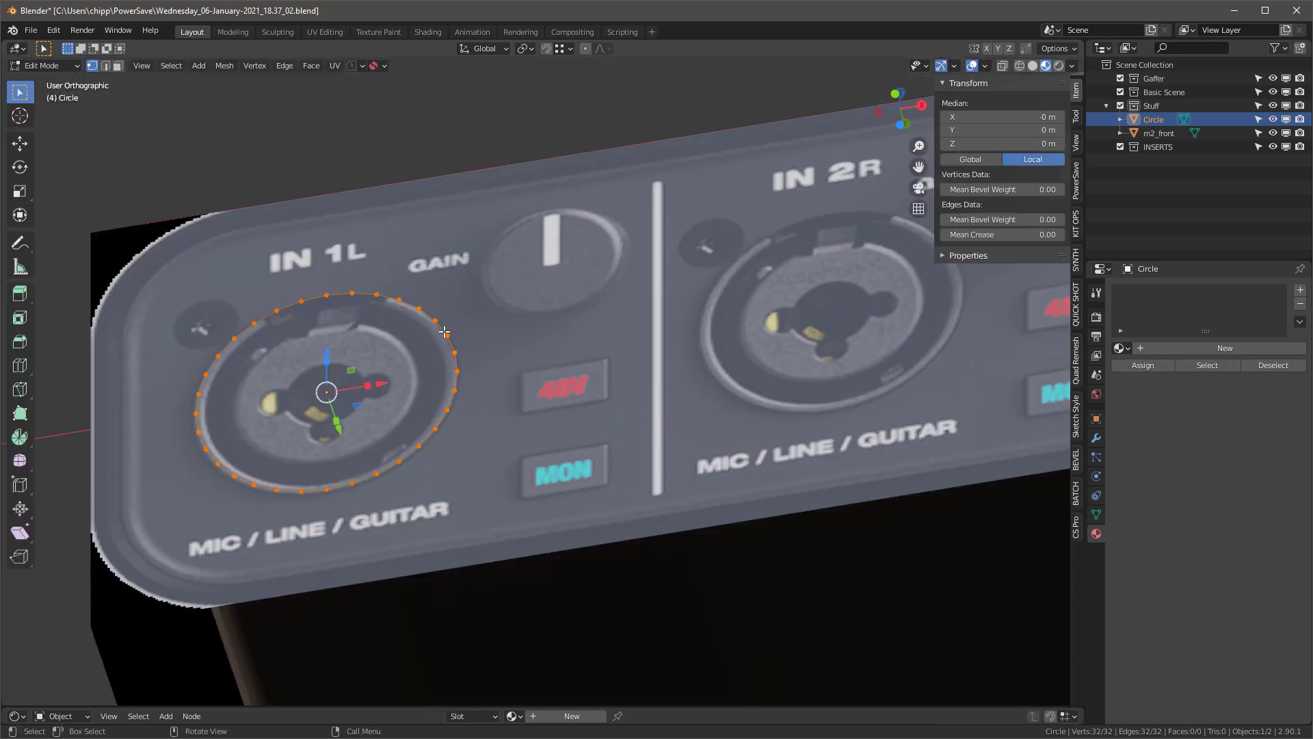
pyautogui.press('f')
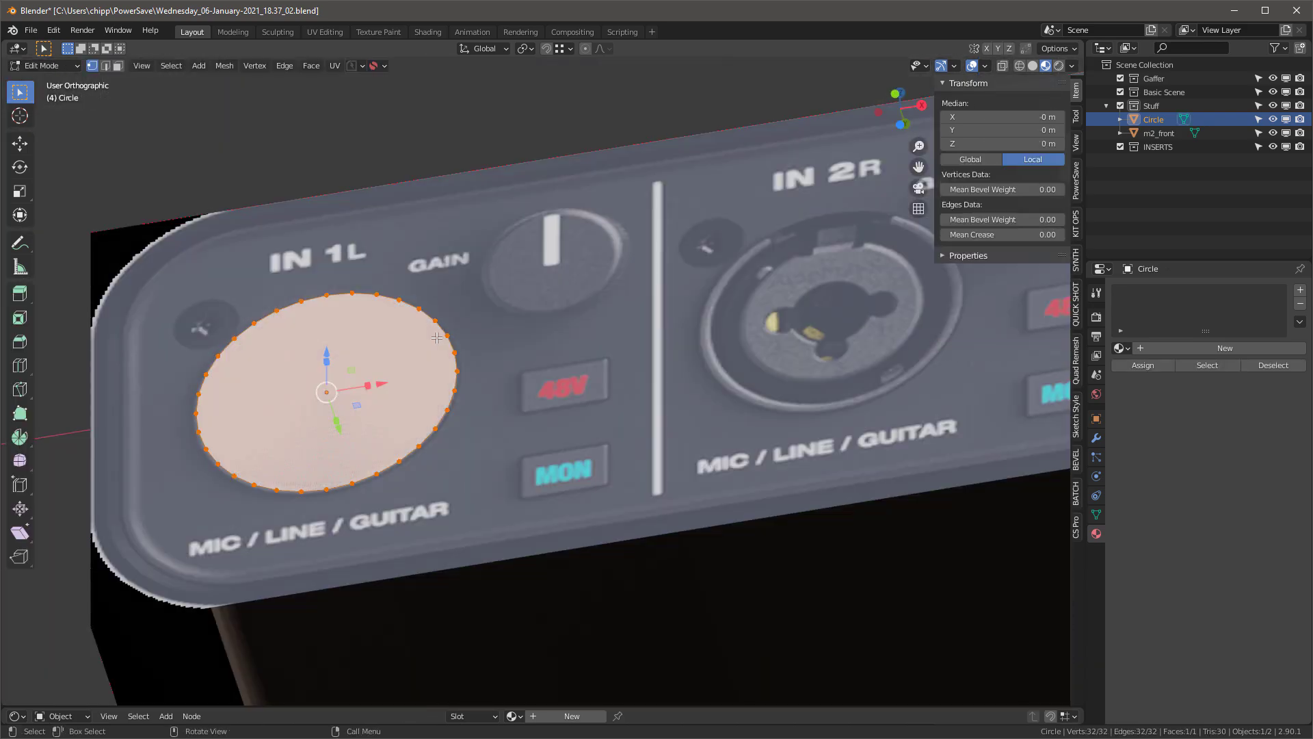
pyautogui.moveTo(432, 337); pyautogui.dragTo(420, 350, button='middle')
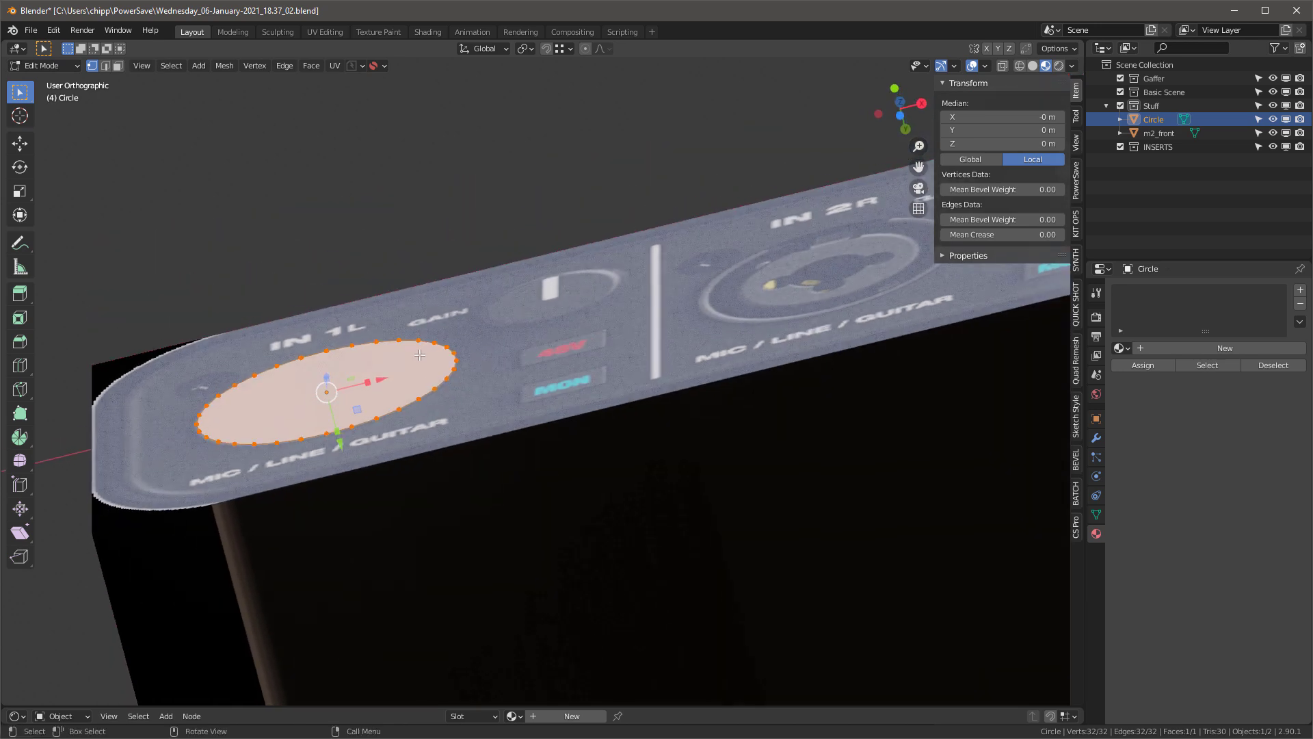
pyautogui.press('e')
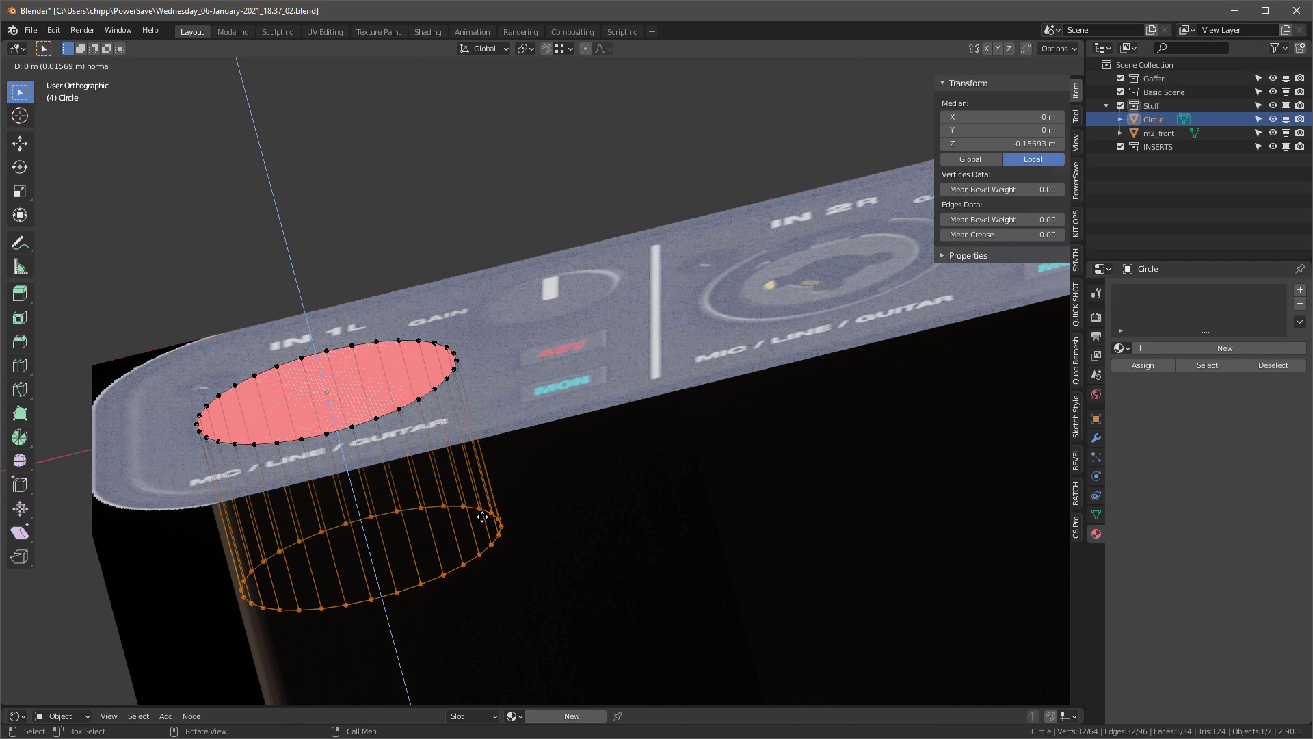
pyautogui.click(461, 488)
# Select the whole cylinder in face mode and recalculate its normals outward
pyautogui.keyDown('alt'); pyautogui.moveTo(372, 316); pyautogui.dragTo(368, 343, button='middle'); pyautogui.keyUp('alt')
pyautogui.press('3')
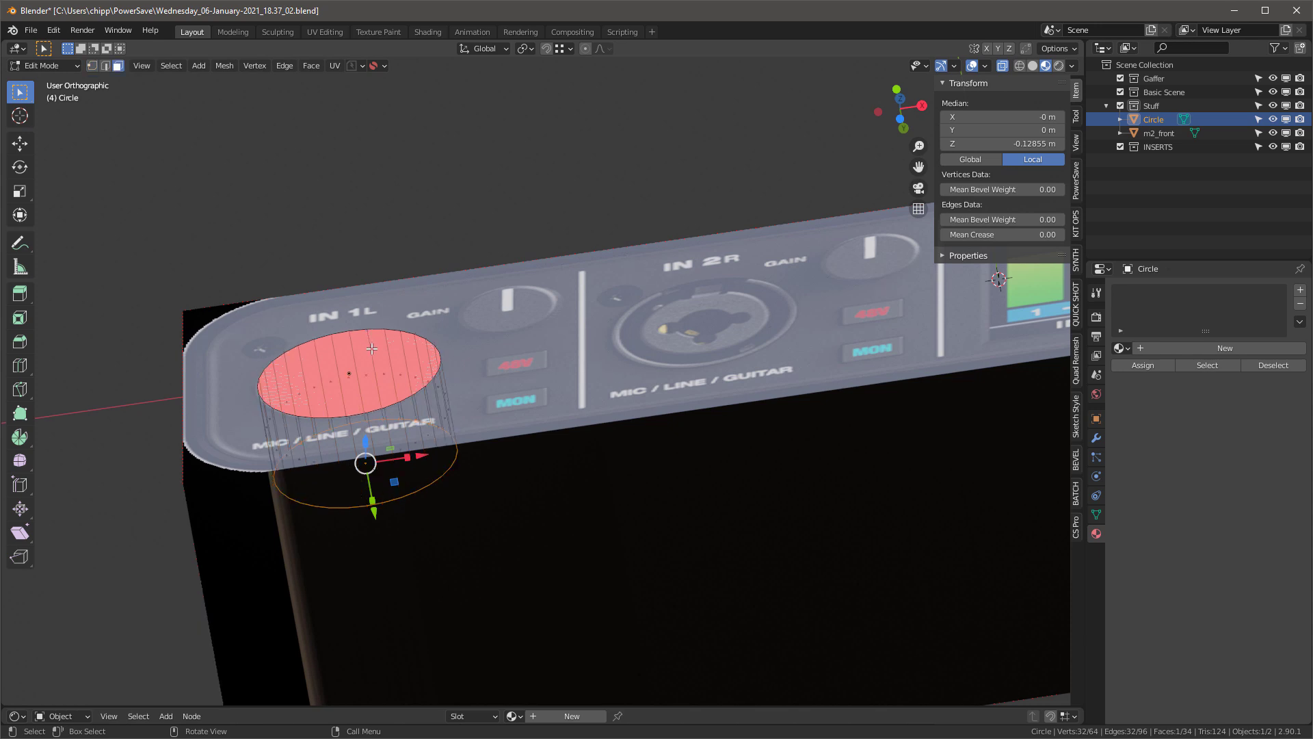
pyautogui.press('a')
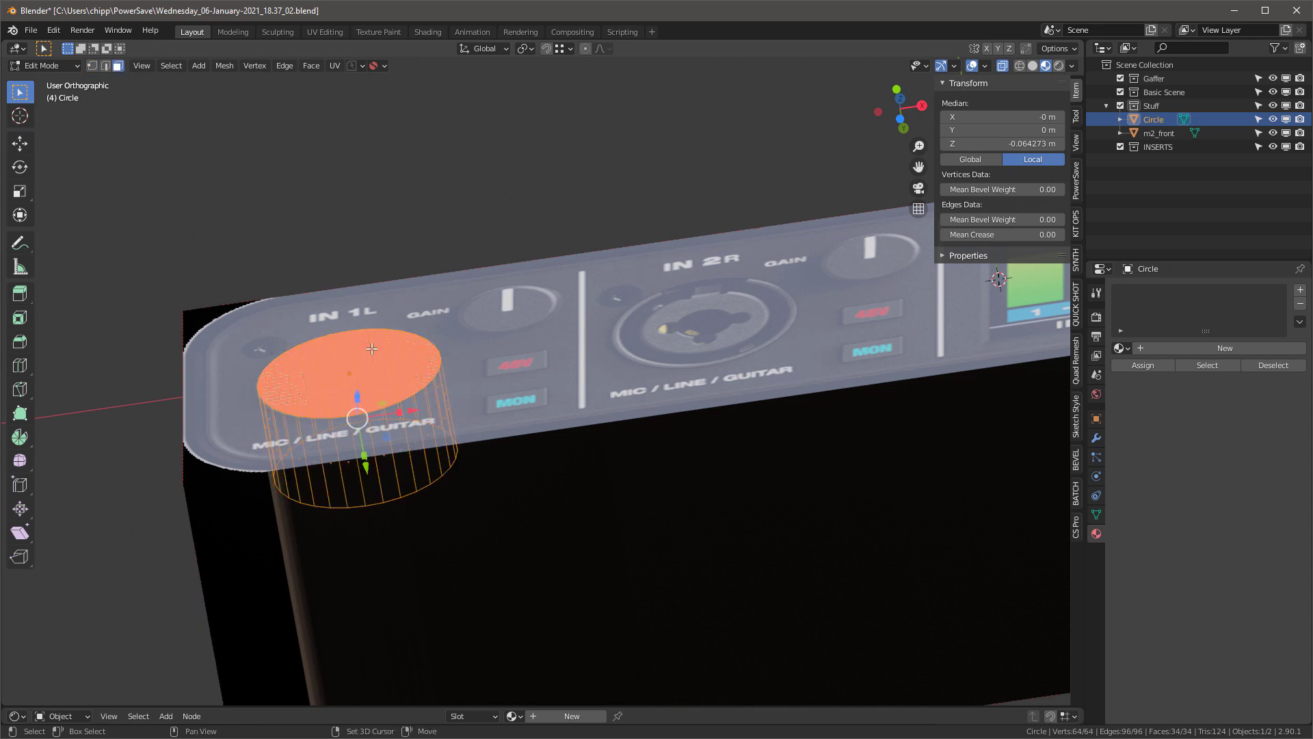
pyautogui.hotkey('shift', 'n')
# Nudge the cylinder's top face slightly, then reselect everything and leave Edit Mode
pyautogui.moveTo(371, 350); pyautogui.dragTo(449, 428, button='middle')
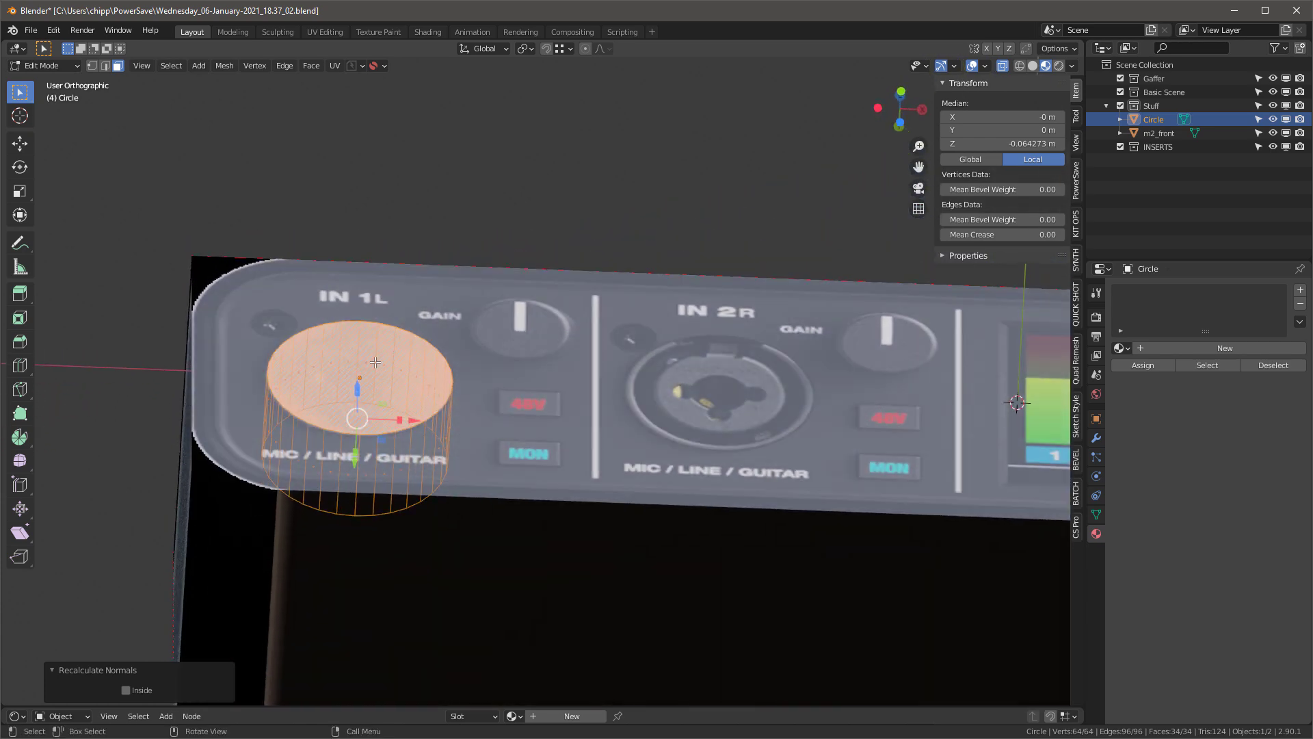
pyautogui.click(450, 429)
pyautogui.press('ctrl+KP_7')
pyautogui.keyDown('shift'); pyautogui.moveTo(382, 330); pyautogui.dragTo(329, 335, button='middle'); pyautogui.keyUp('shift')
pyautogui.press('g')
pyautogui.click(361, 420)
pyautogui.press('a')
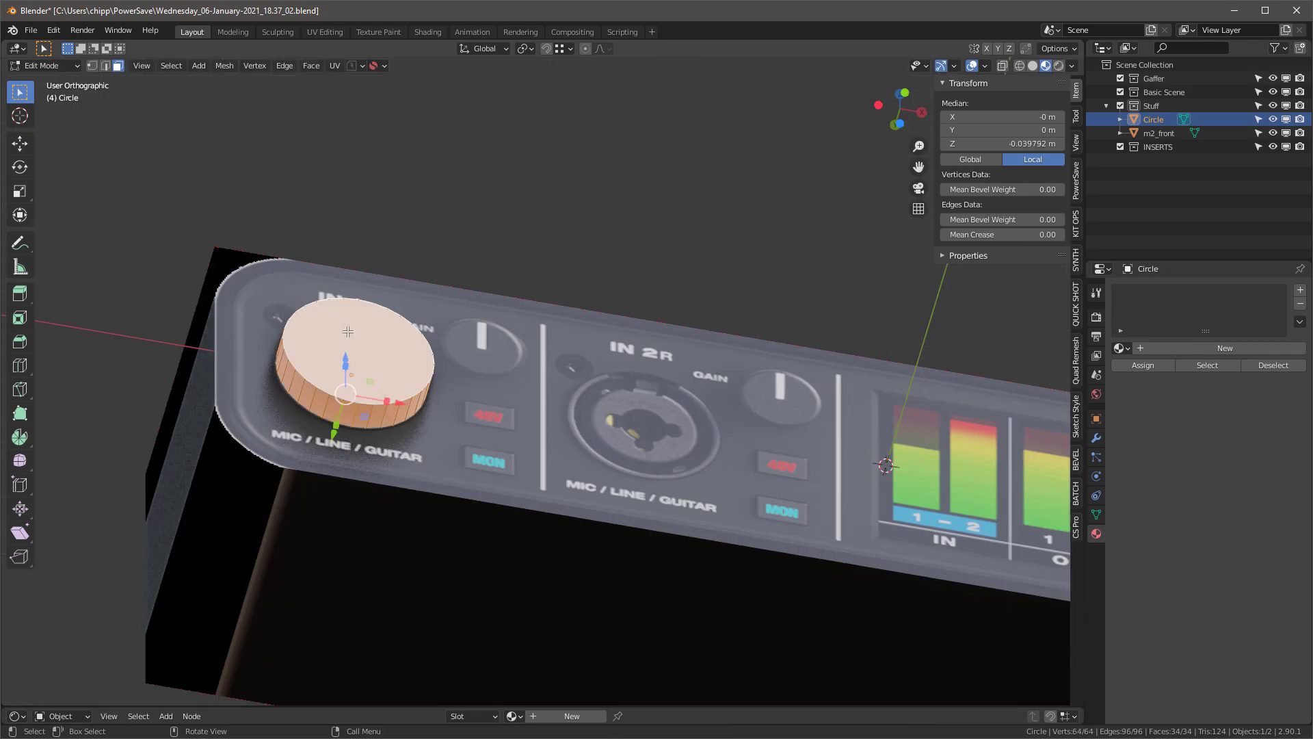
pyautogui.press('KP_5')
pyautogui.press('space')
pyautogui.press('Tab')
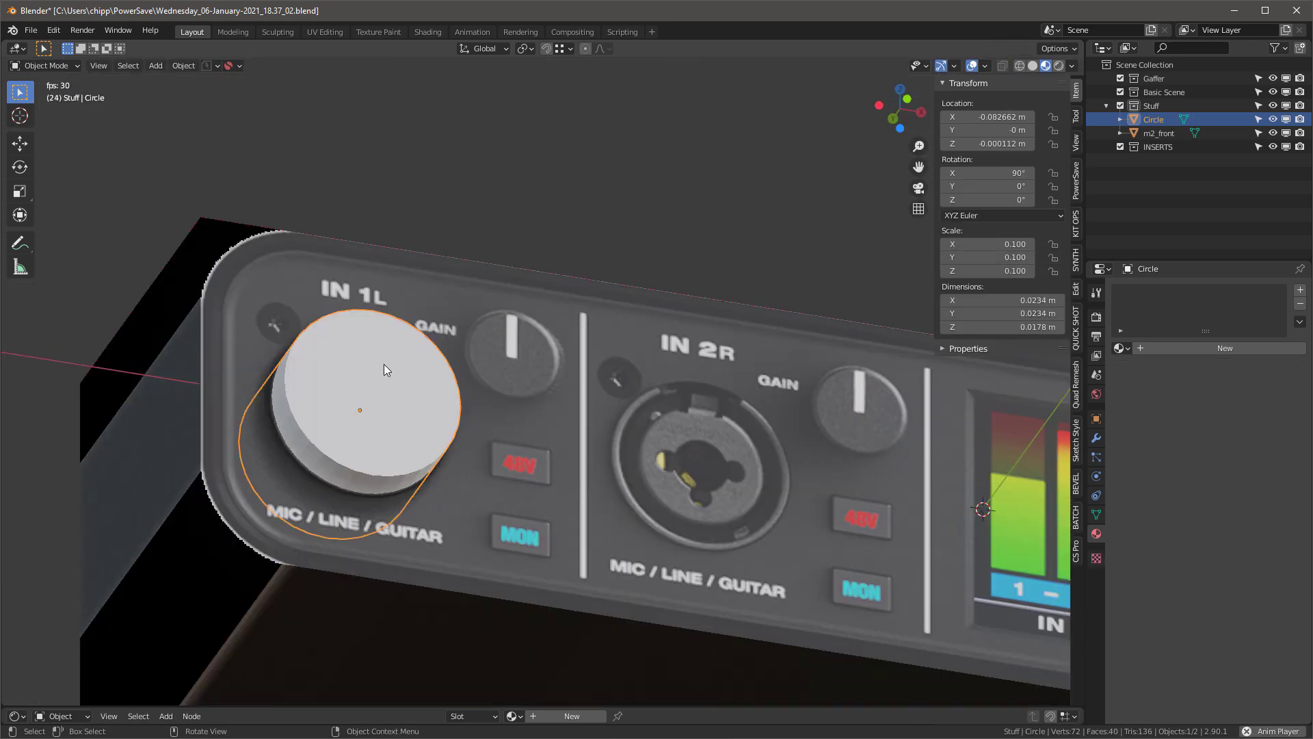
# Apply a Bool Tool difference of the Circle cylinder from m2_front, then keep only m2_front selected
pyautogui.scroll(-2, 384, 379)
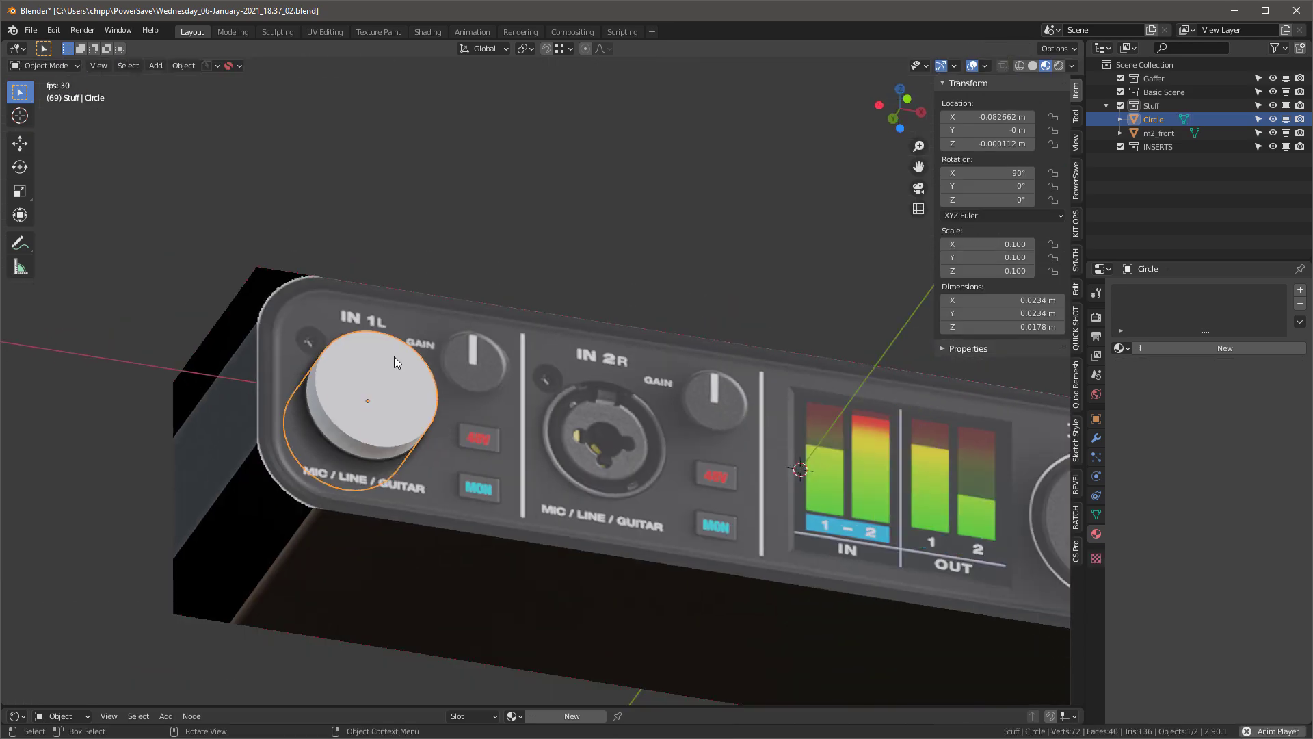
pyautogui.keyDown('shift'); pyautogui.click(423, 301); pyautogui.keyUp('shift')
pyautogui.hotkey('ctrl', 'shift', '-')
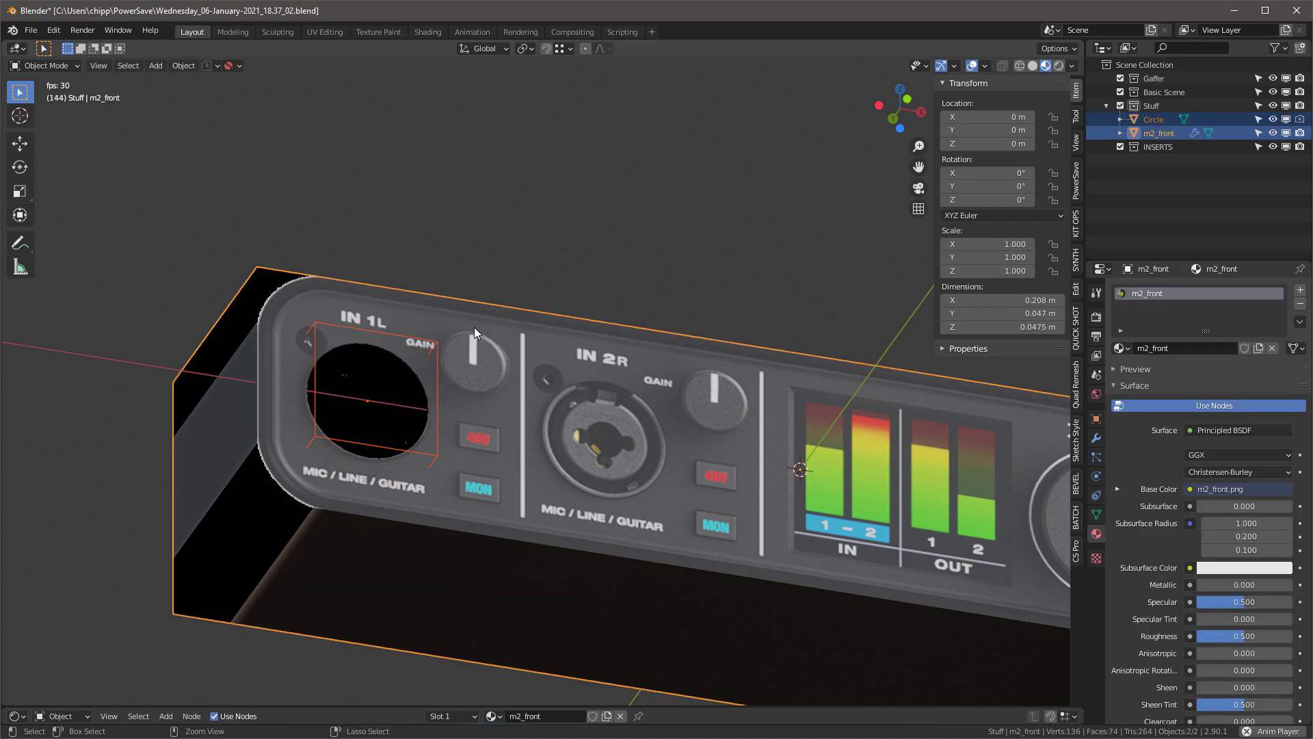
pyautogui.keyDown('alt'); pyautogui.moveTo(418, 272); pyautogui.dragTo(470, 396, button='middle'); pyautogui.keyUp('alt')
pyautogui.click(493, 375)
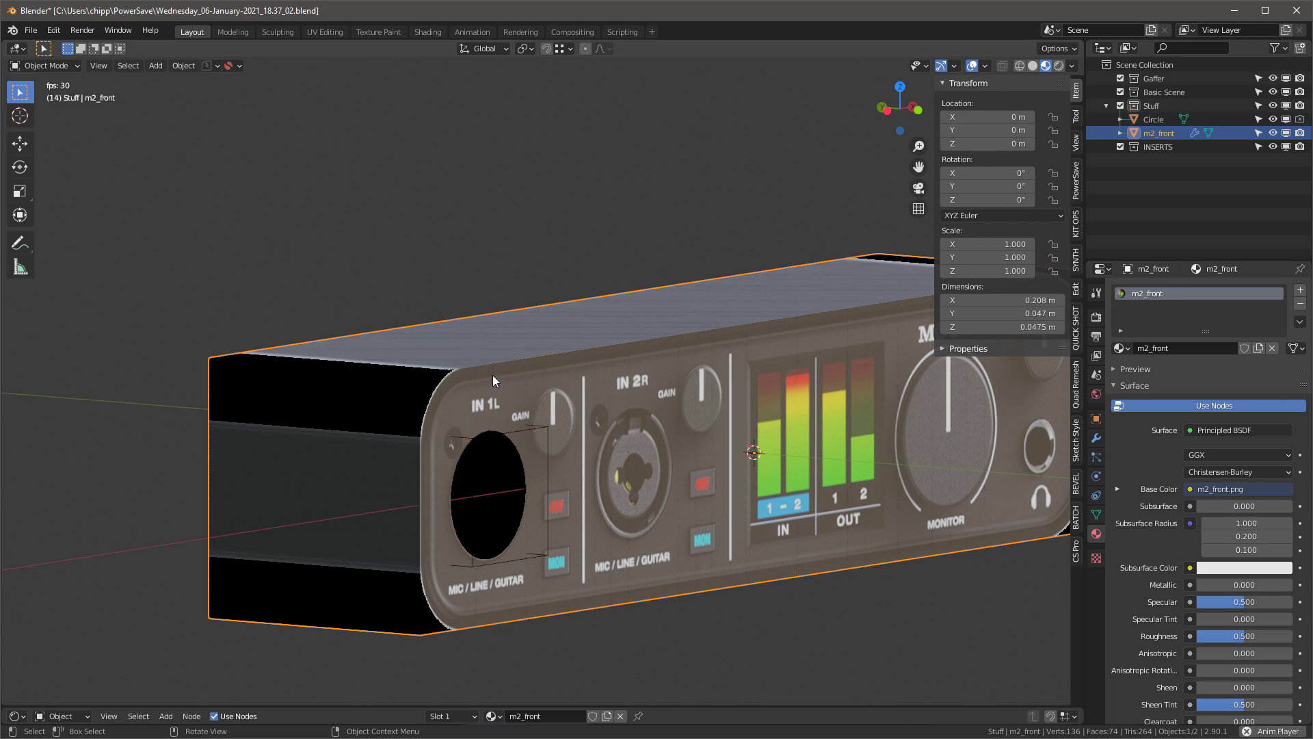
# Switch to Solid shading and try Shade Smooth, then Shade Flat, on m2_front
pyautogui.press('z')
pyautogui.moveTo(564, 482)
pyautogui.keyDown('alt'); pyautogui.mouseDown(button='middle')
pyautogui.moveTo(507, 424)
pyautogui.moveTo(453, 445)
pyautogui.mouseUp(button='middle'); pyautogui.keyUp('alt')
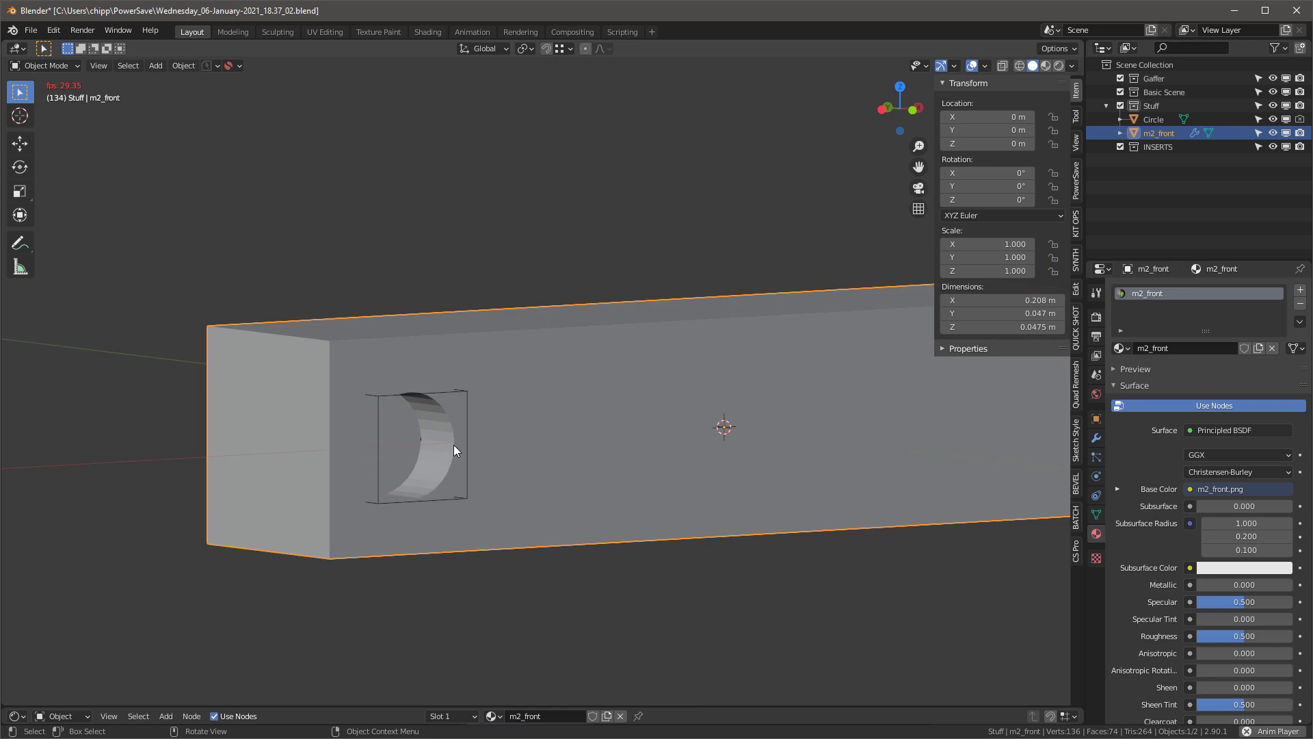
pyautogui.rightClick(590, 406)
pyautogui.click(590, 407)
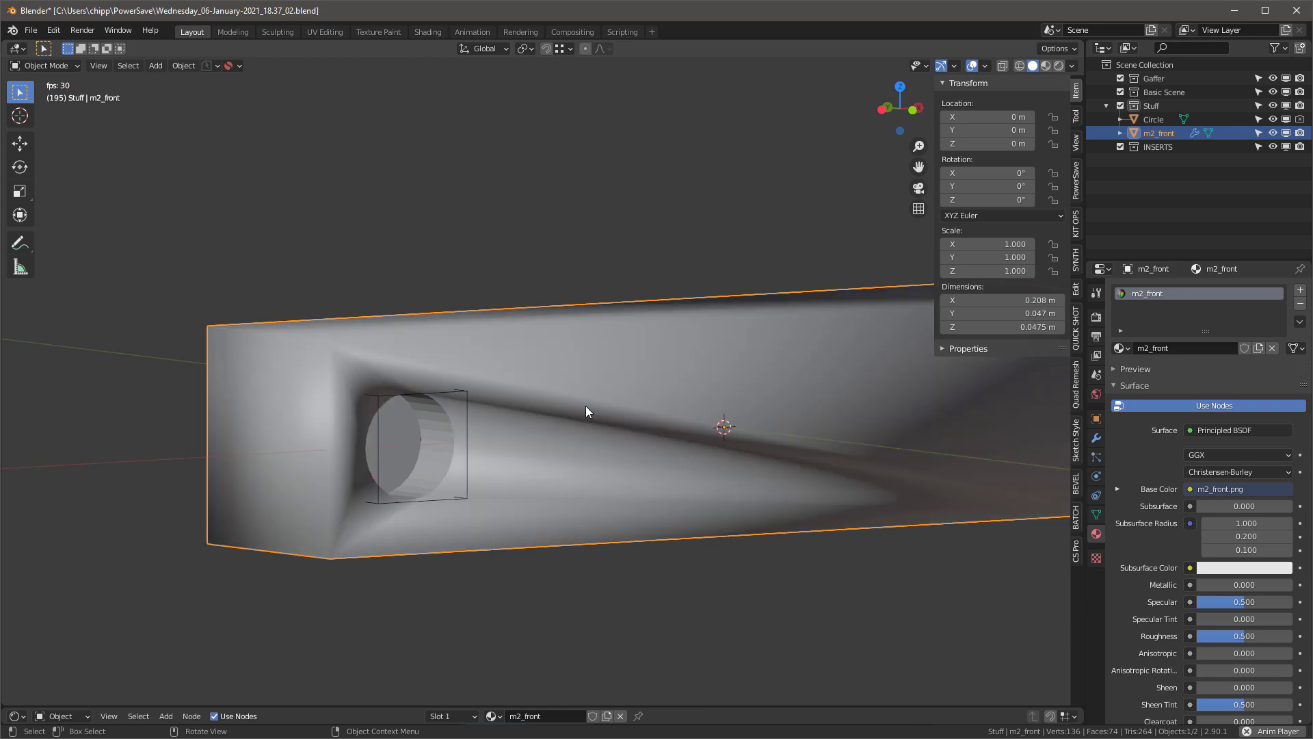
pyautogui.rightClick(585, 406)
pyautogui.click(573, 413)
pyautogui.moveTo(573, 412)
pyautogui.keyDown('alt'); pyautogui.mouseDown(button='middle')
pyautogui.moveTo(492, 429)
pyautogui.moveTo(518, 424)
pyautogui.moveTo(420, 404)
pyautogui.mouseUp(button='middle'); pyautogui.keyUp('alt')
pyautogui.scroll(4, 385, 373)
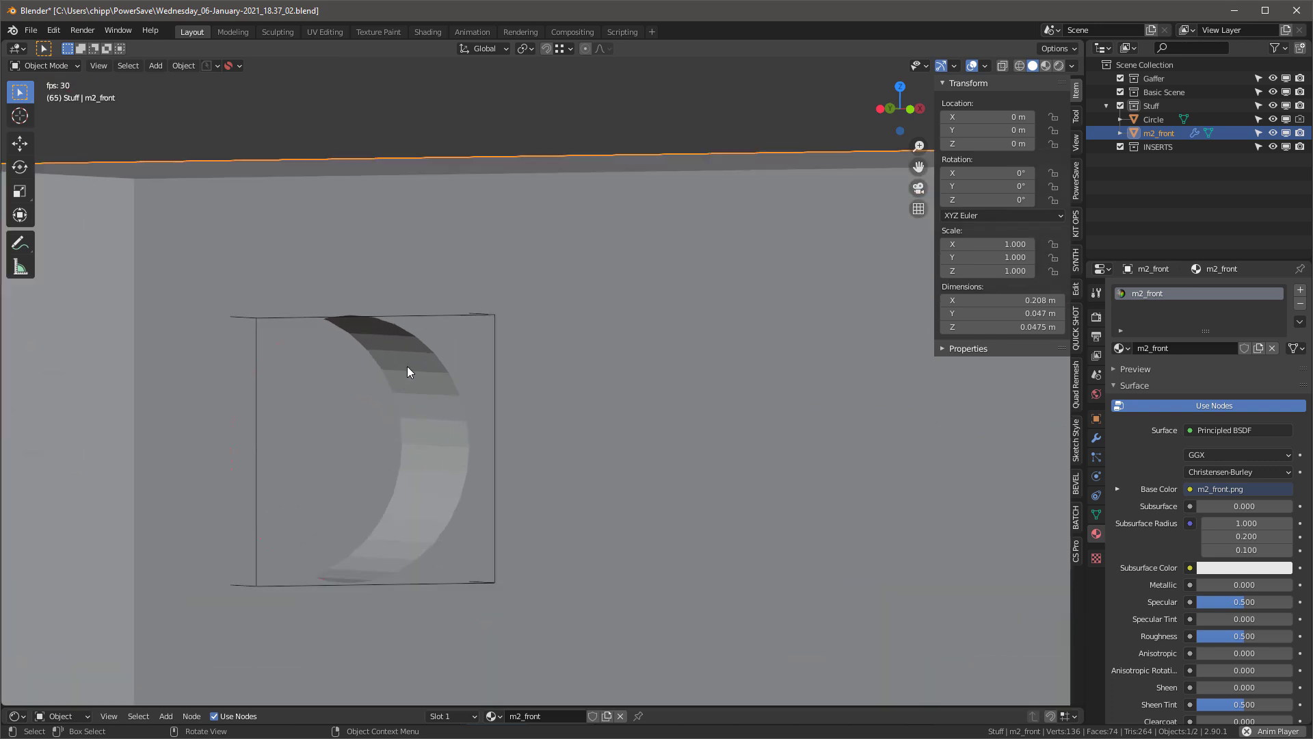
pyautogui.scroll(-3, 486, 406)
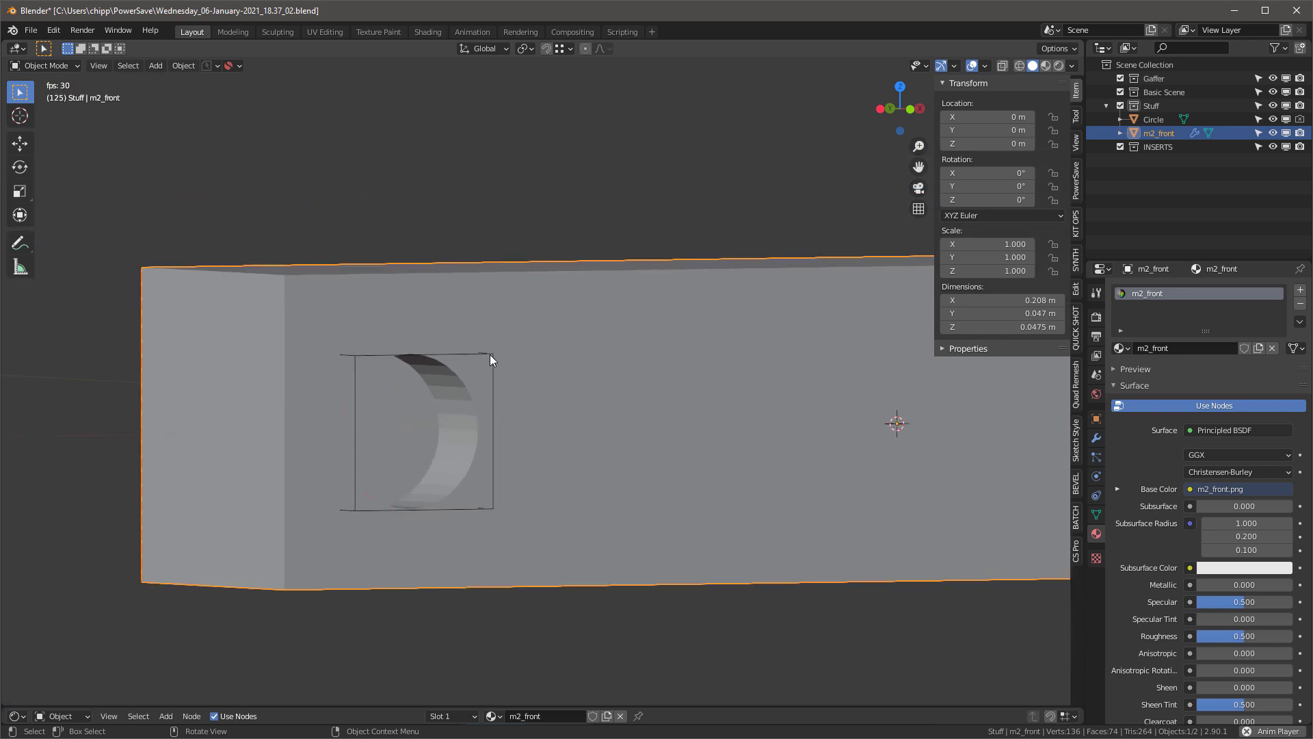
# Select the Circle cutter and set its Viewport Display to Wire in Object properties
pyautogui.click(478, 355)
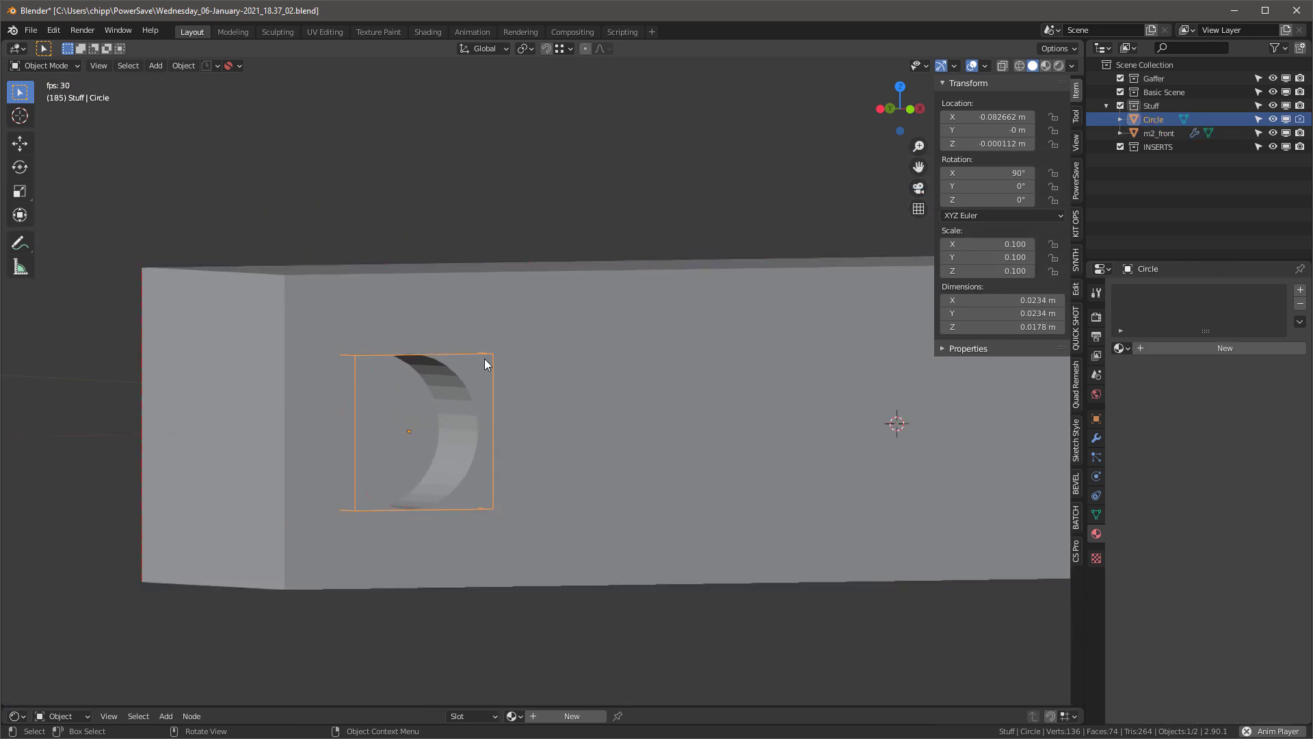
pyautogui.click(1096, 418)
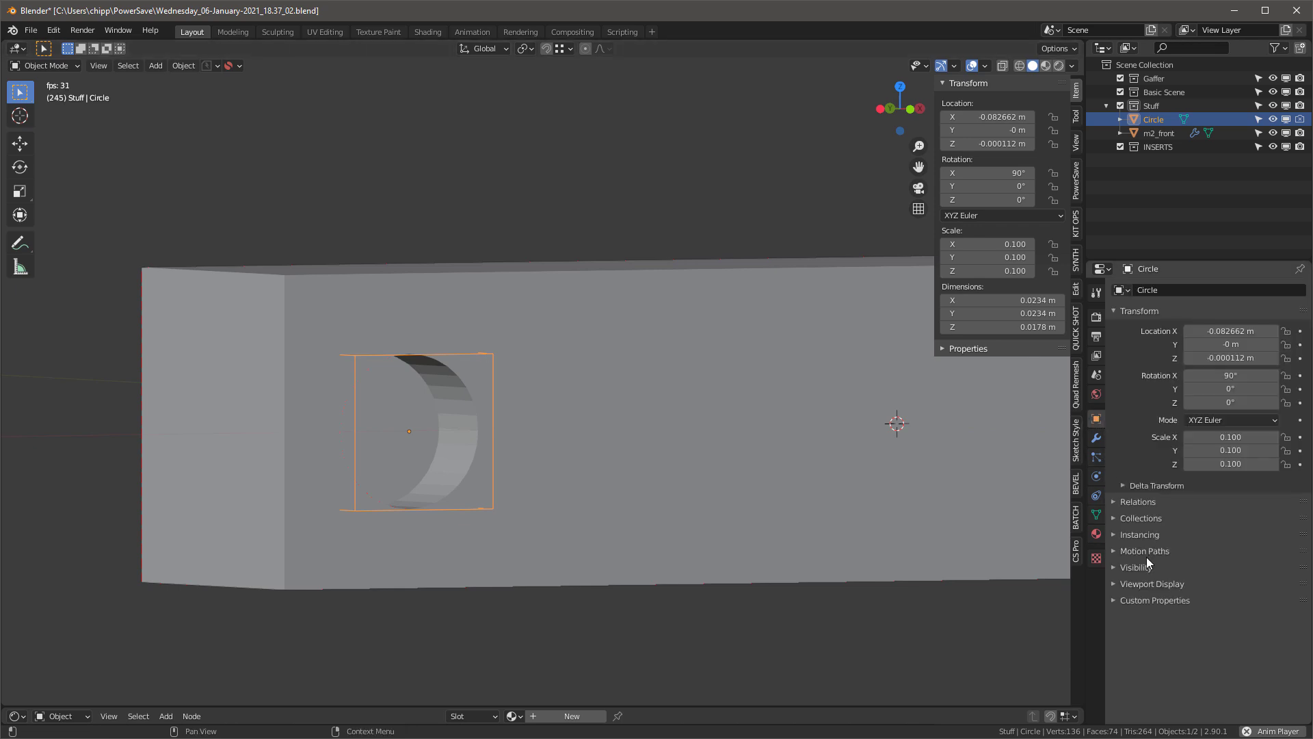
pyautogui.click(1156, 583)
pyautogui.scroll(-2, 1229, 698)
pyautogui.click(1239, 677)
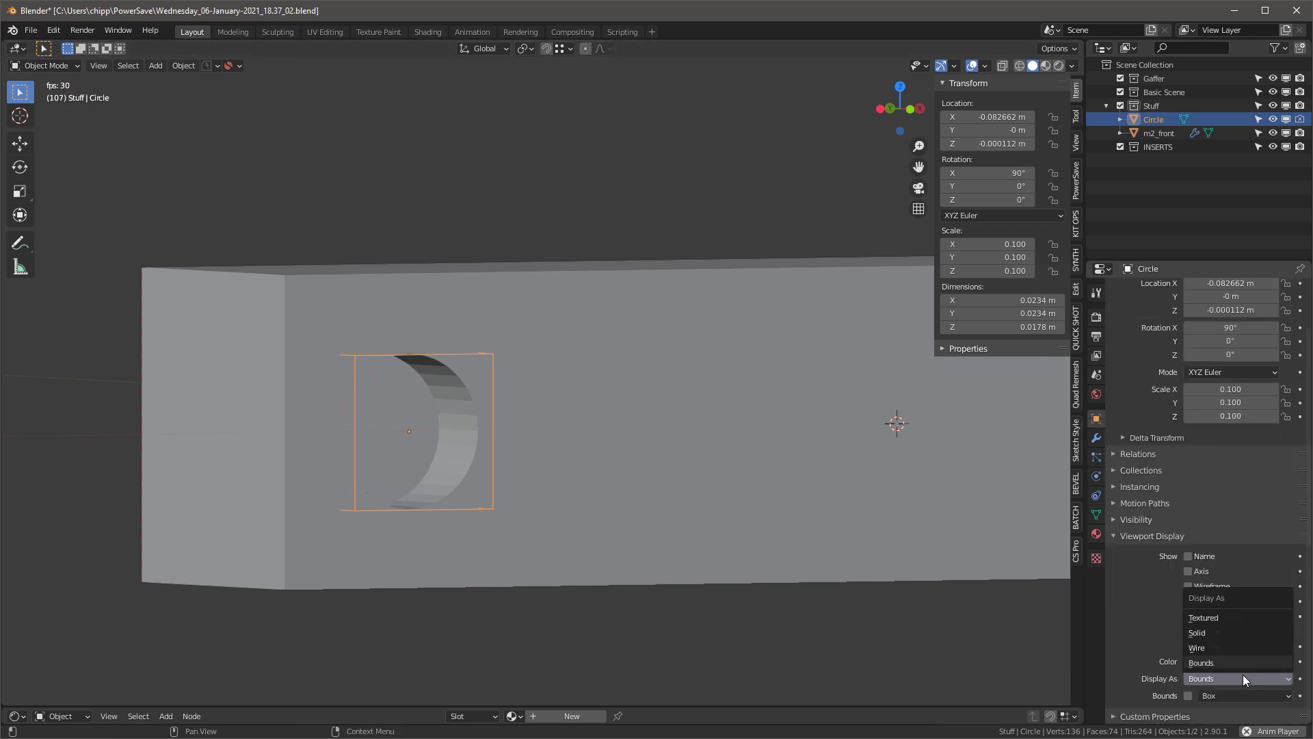
pyautogui.click(1230, 651)
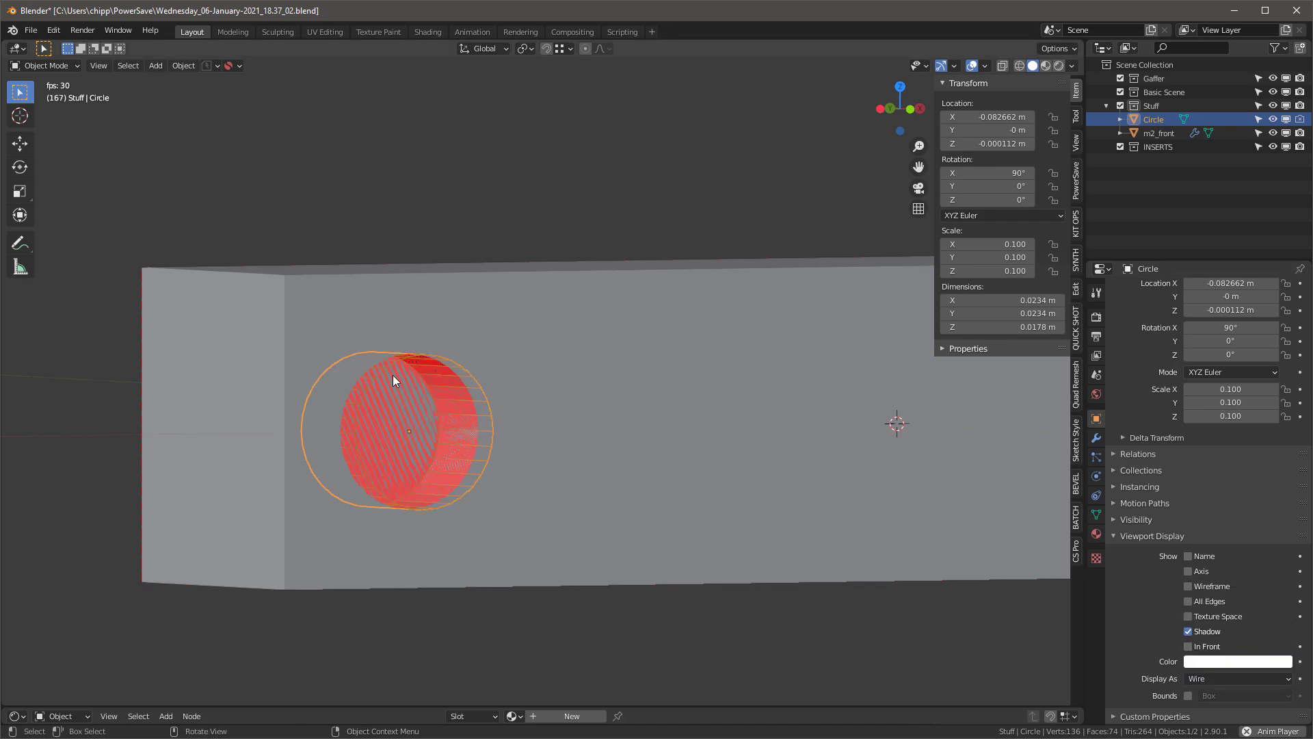
pyautogui.moveTo(392, 375); pyautogui.dragTo(426, 417, button='middle')
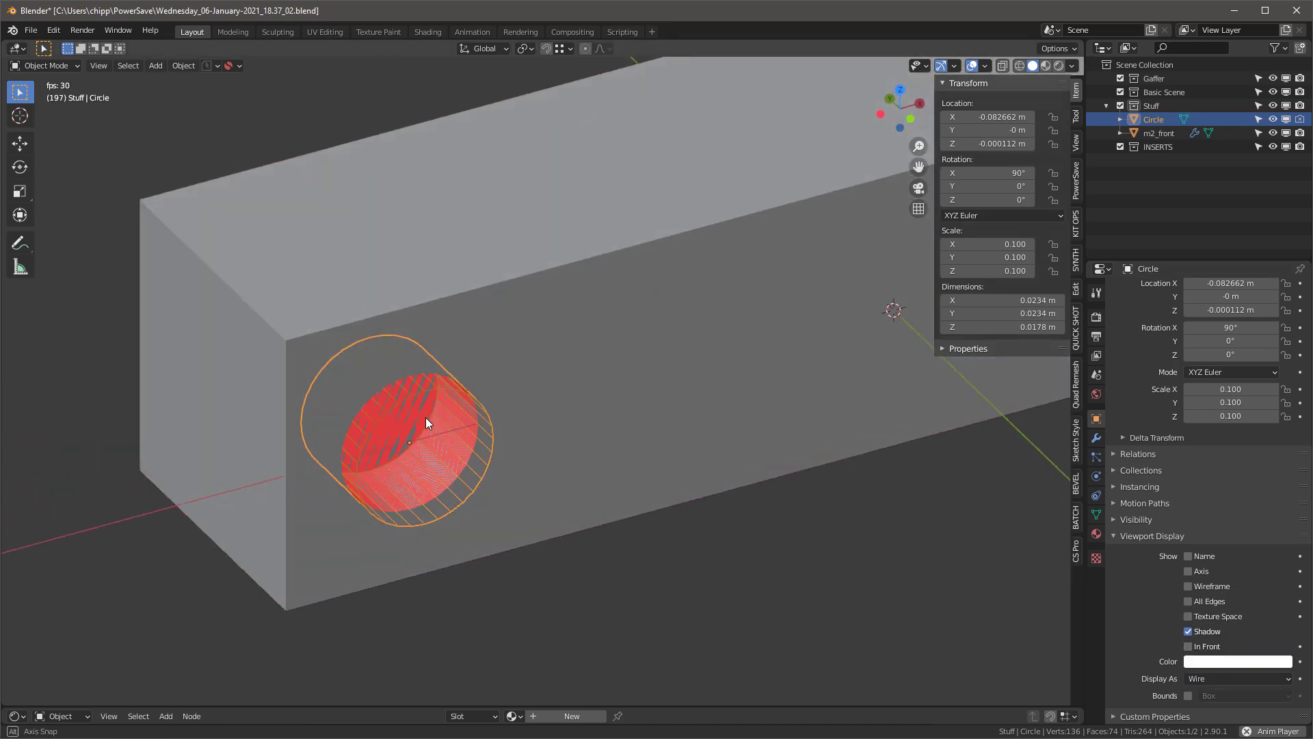
# Turn on Auto Smooth in the Circle's mesh data and set it to draw as wireframe again
pyautogui.rightClick(486, 420)
pyautogui.click(487, 420)
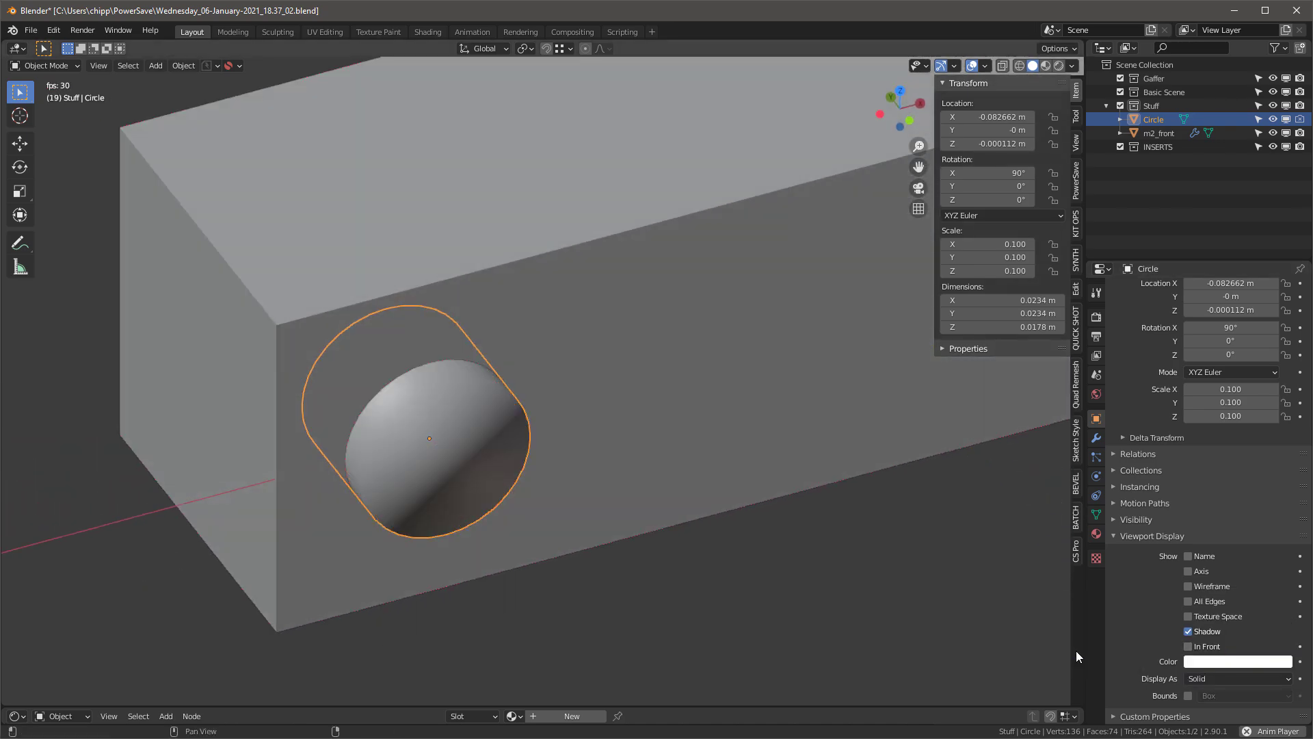
pyautogui.scroll(2, 440, 443)
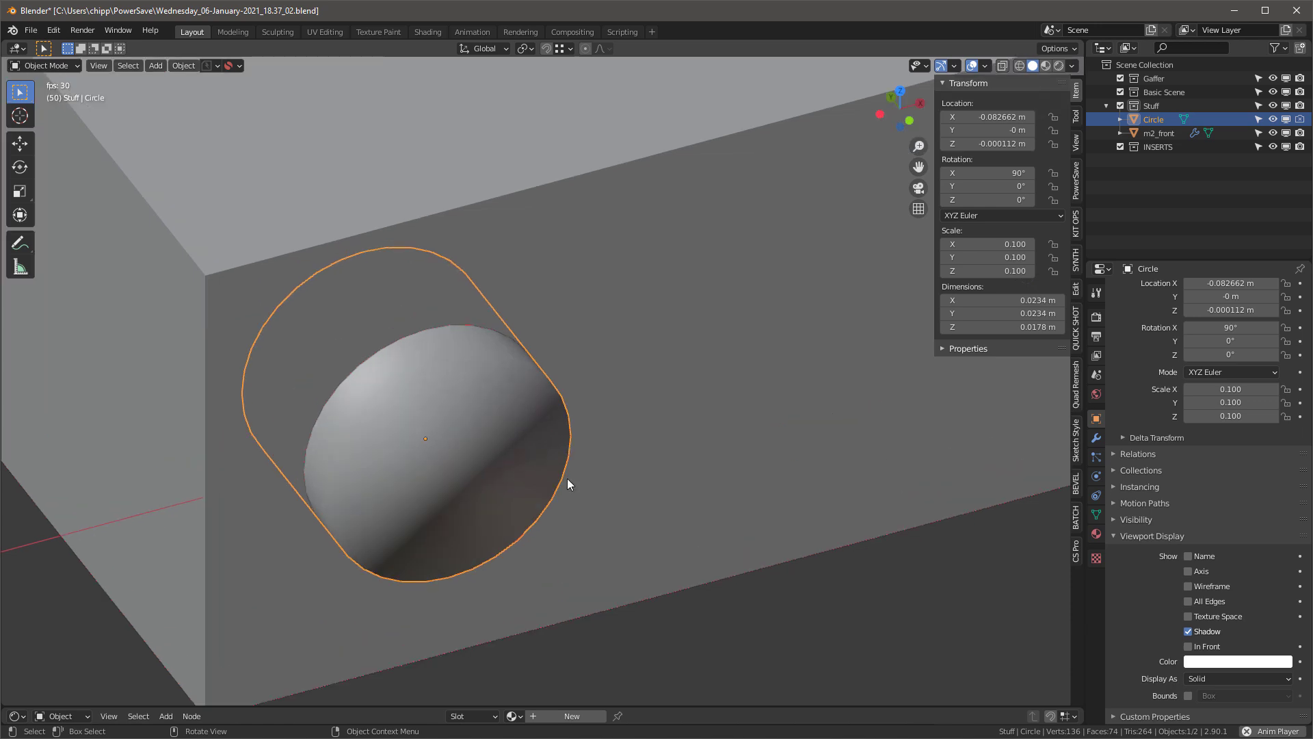
pyautogui.click(1096, 513)
pyautogui.click(1188, 543)
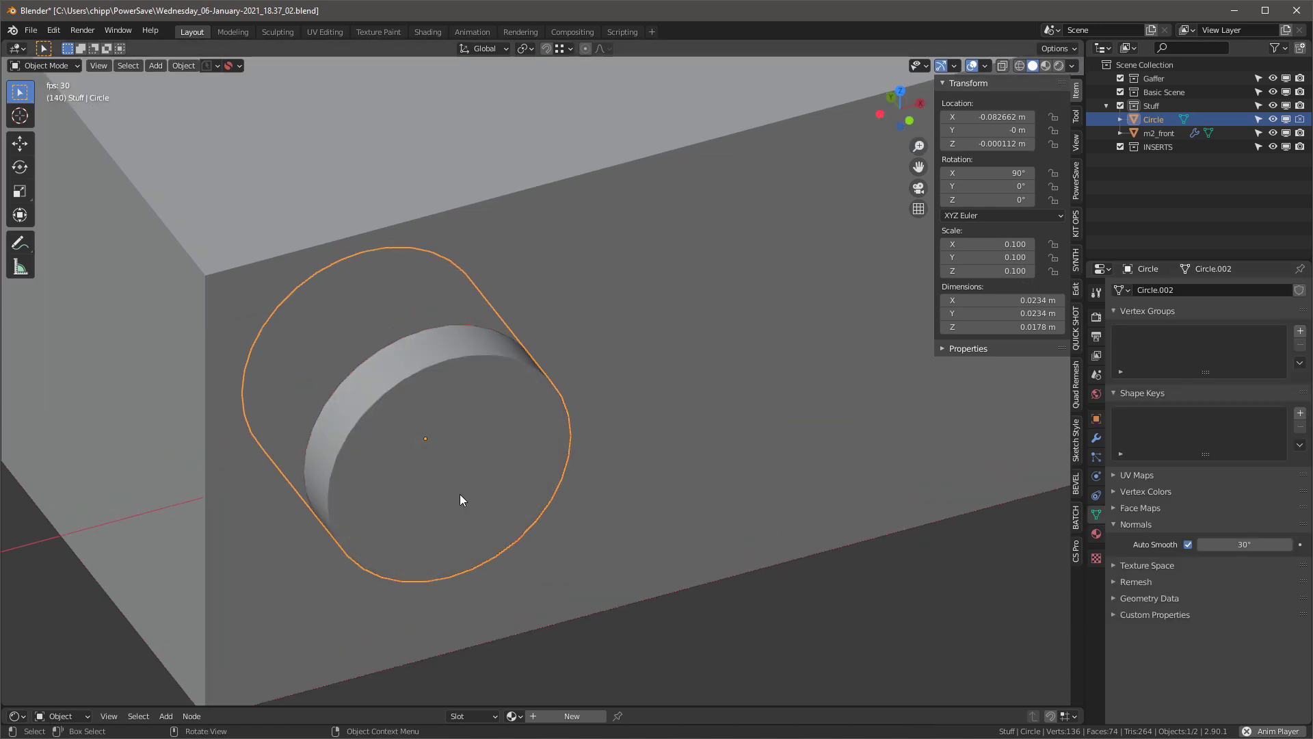
pyautogui.scroll(-2, 410, 452)
pyautogui.scroll(2, 387, 431)
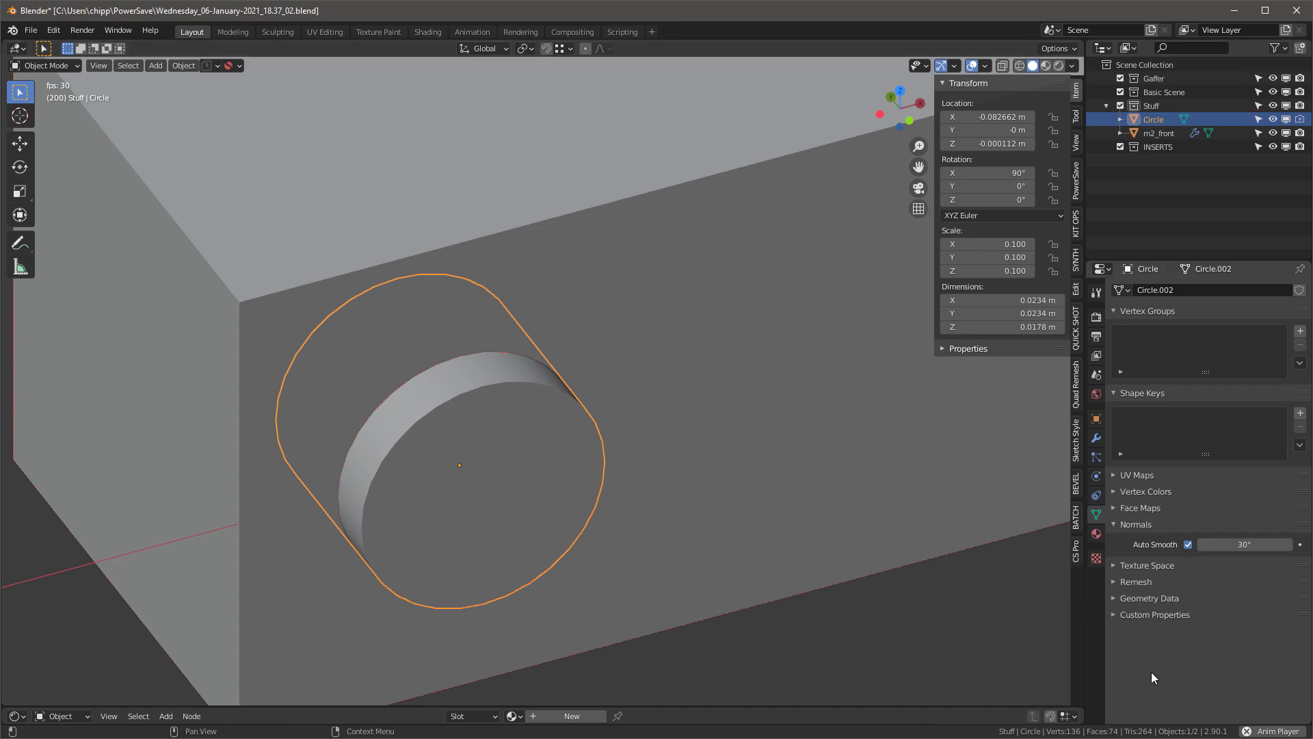
pyautogui.hotkey('shift', 'alt', 'd')
pyautogui.click(1139, 658)
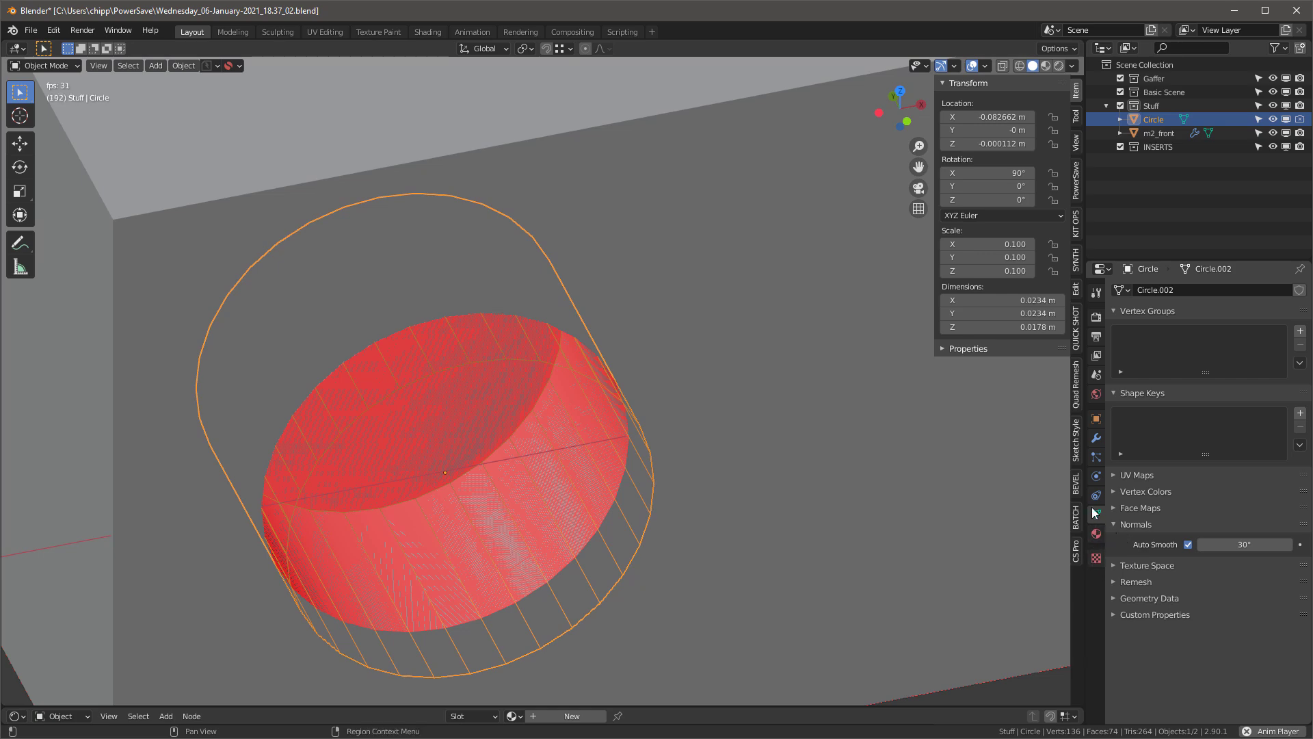
# Set the Circle's Display As to Solid after trying Bounds and Wire, then reselect it
pyautogui.click(1096, 419)
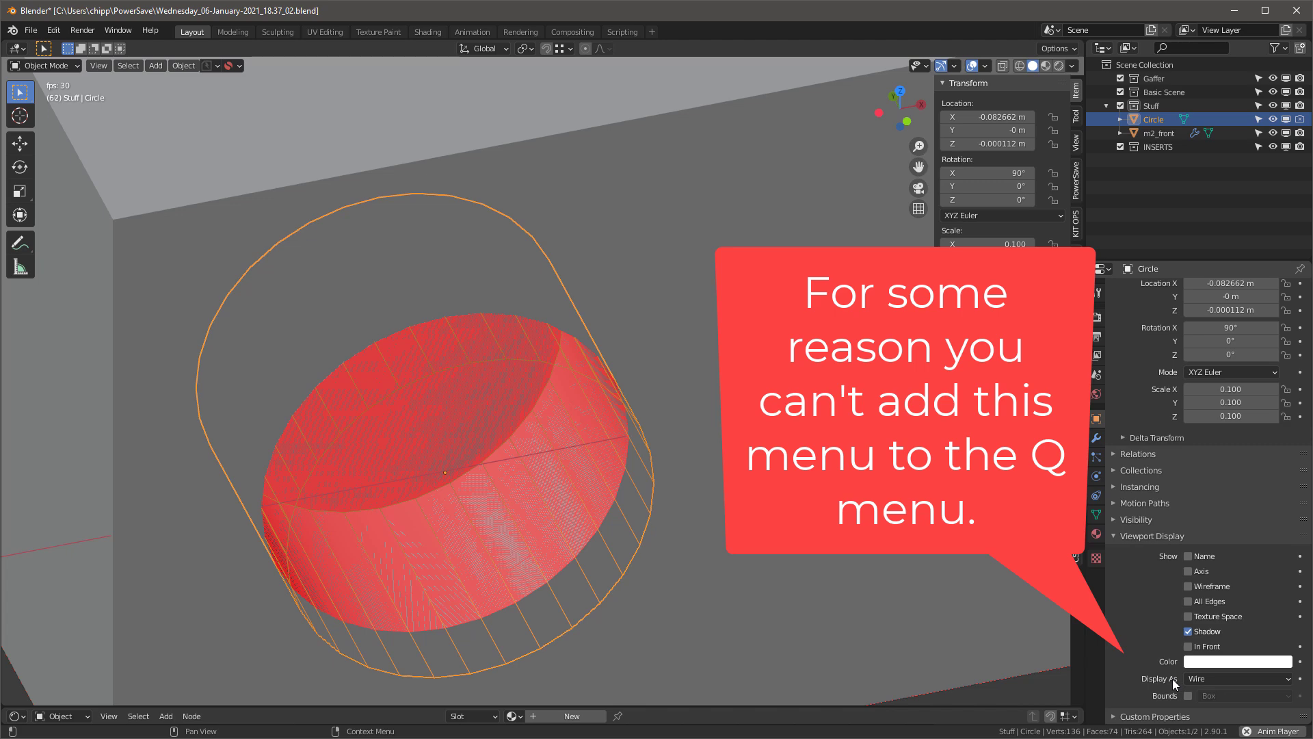
pyautogui.rightClick(1212, 679)
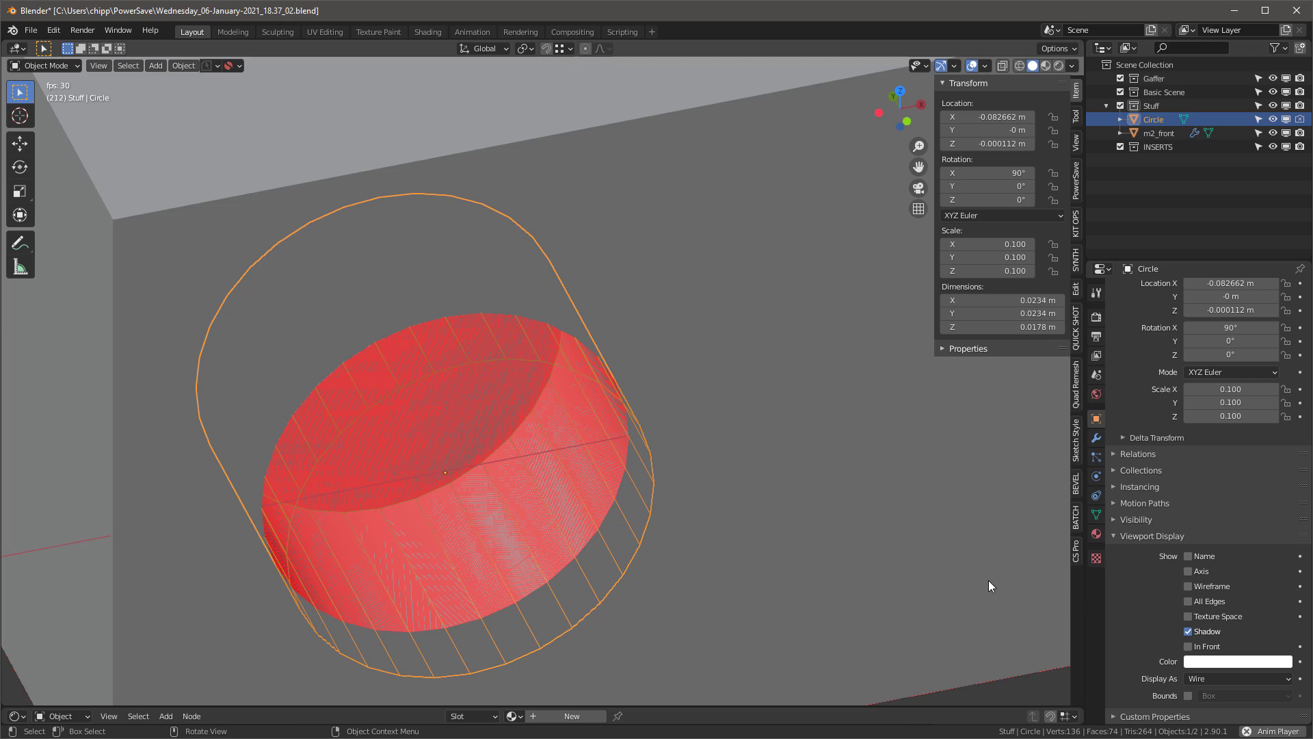
pyautogui.click(1209, 682)
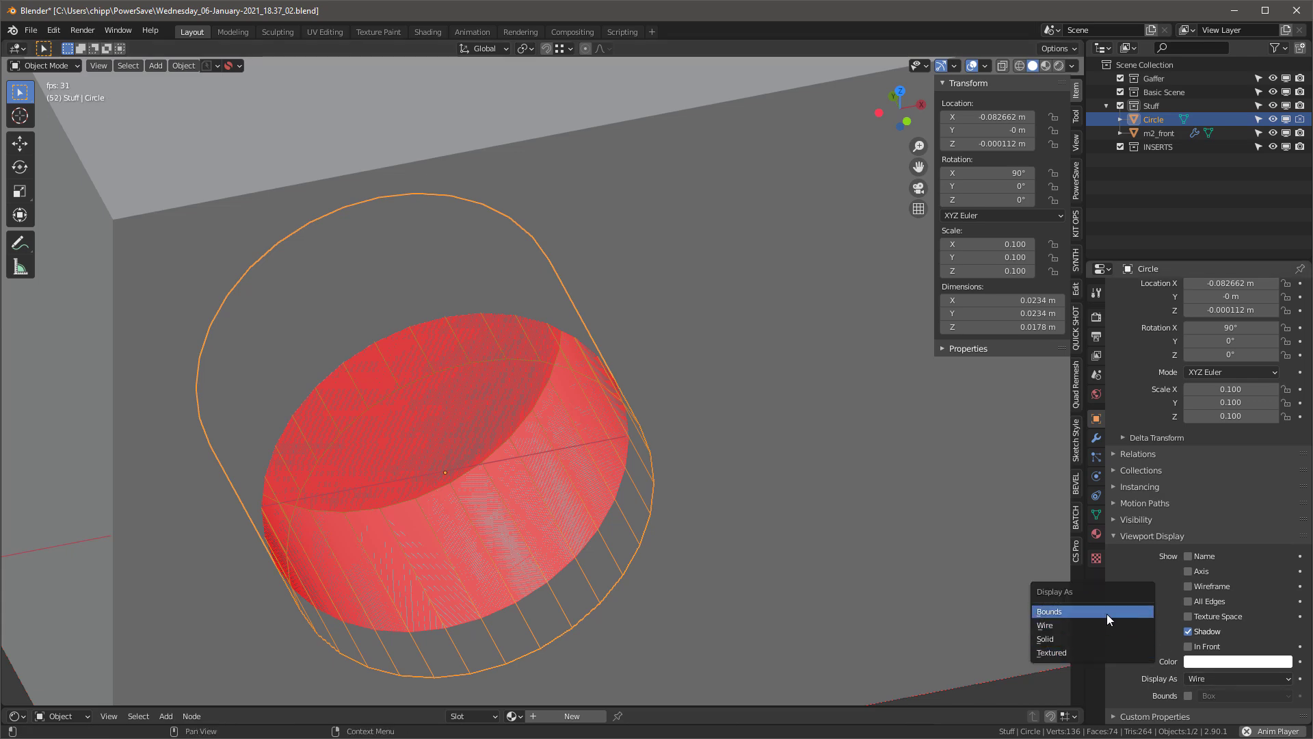
pyautogui.click(1103, 613)
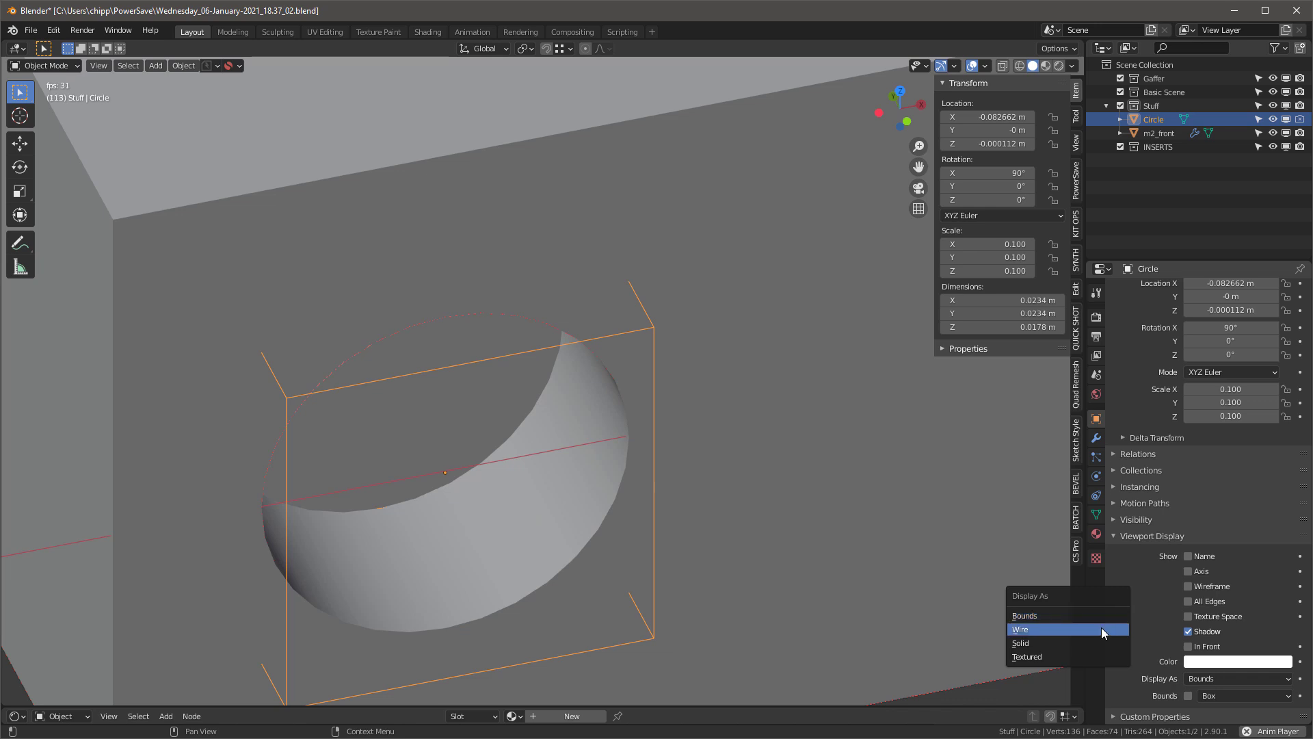
pyautogui.click(1102, 630)
pyautogui.click(1100, 638)
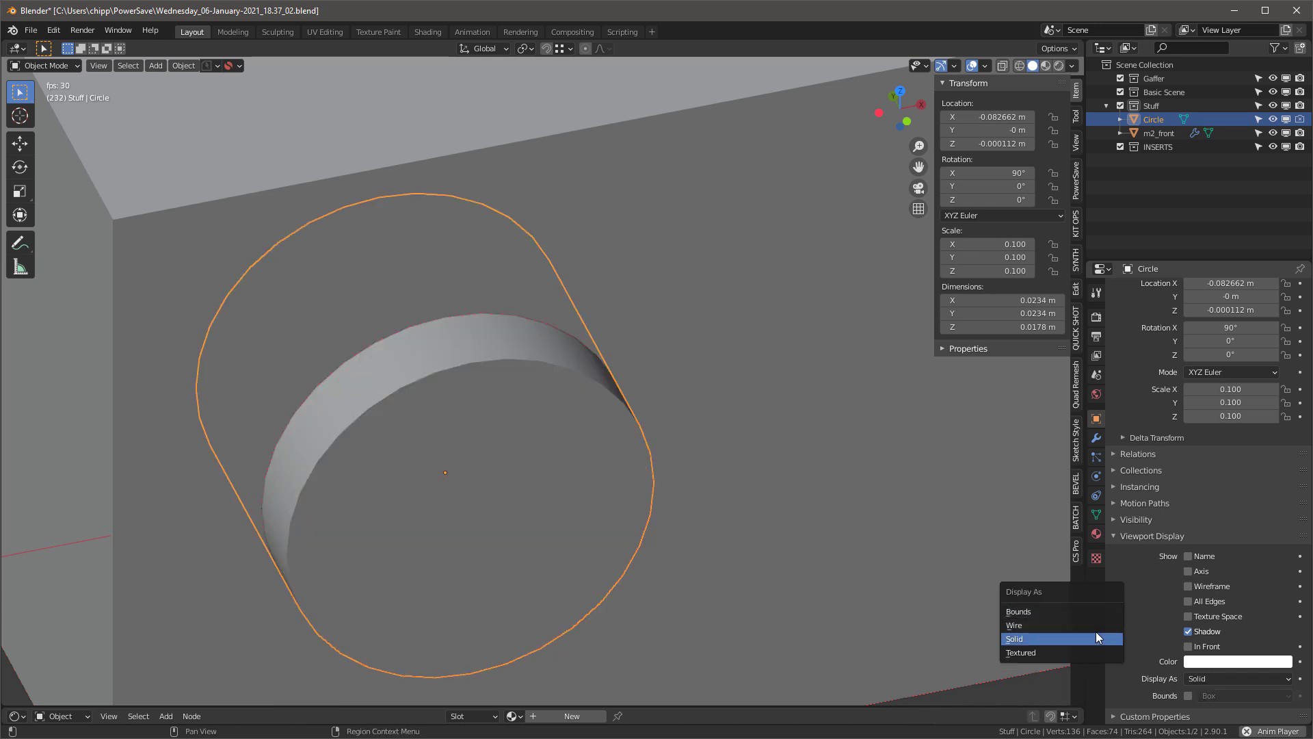
pyautogui.click(1093, 638)
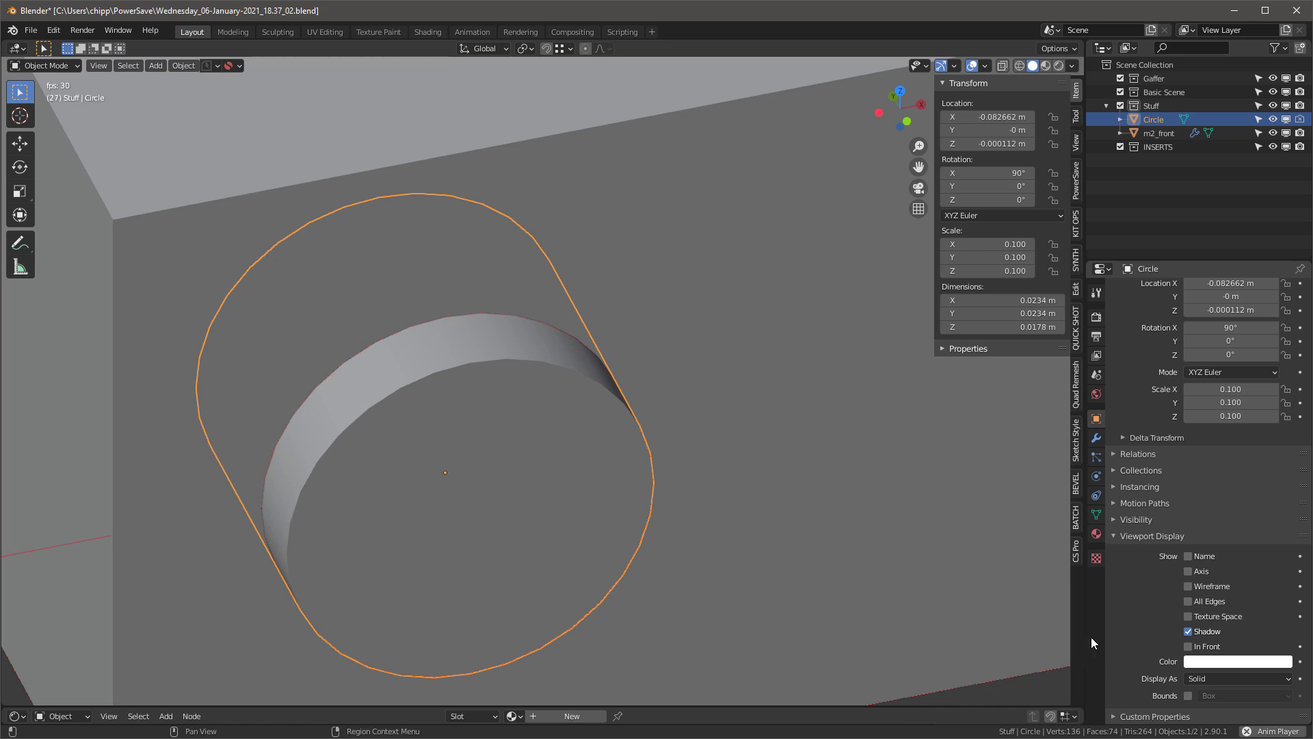
pyautogui.hotkey('alt', 'a')
pyautogui.click(541, 476)
# Duplicate the Circle's front face and separate it into a new object, Circle.001
pyautogui.press('Tab')
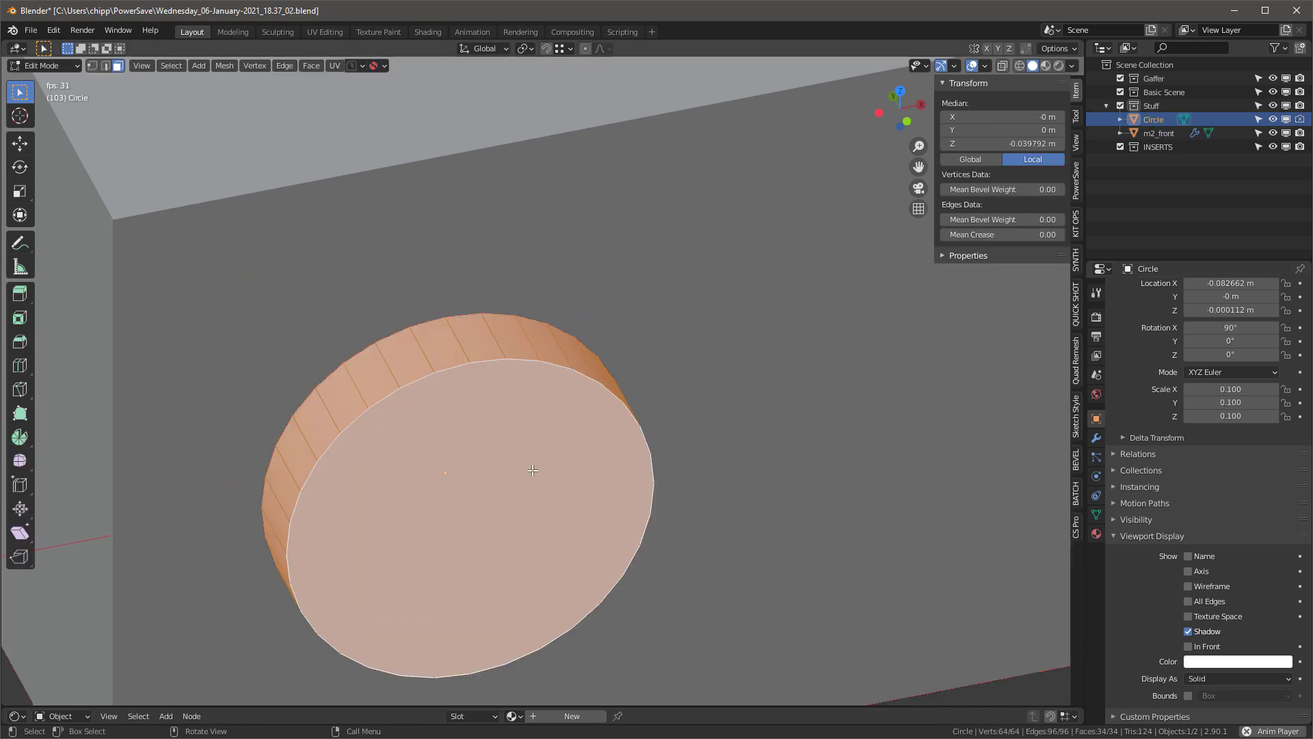
pyautogui.click(532, 470)
pyautogui.scroll(-5, 491, 442)
pyautogui.scroll(5, 478, 464)
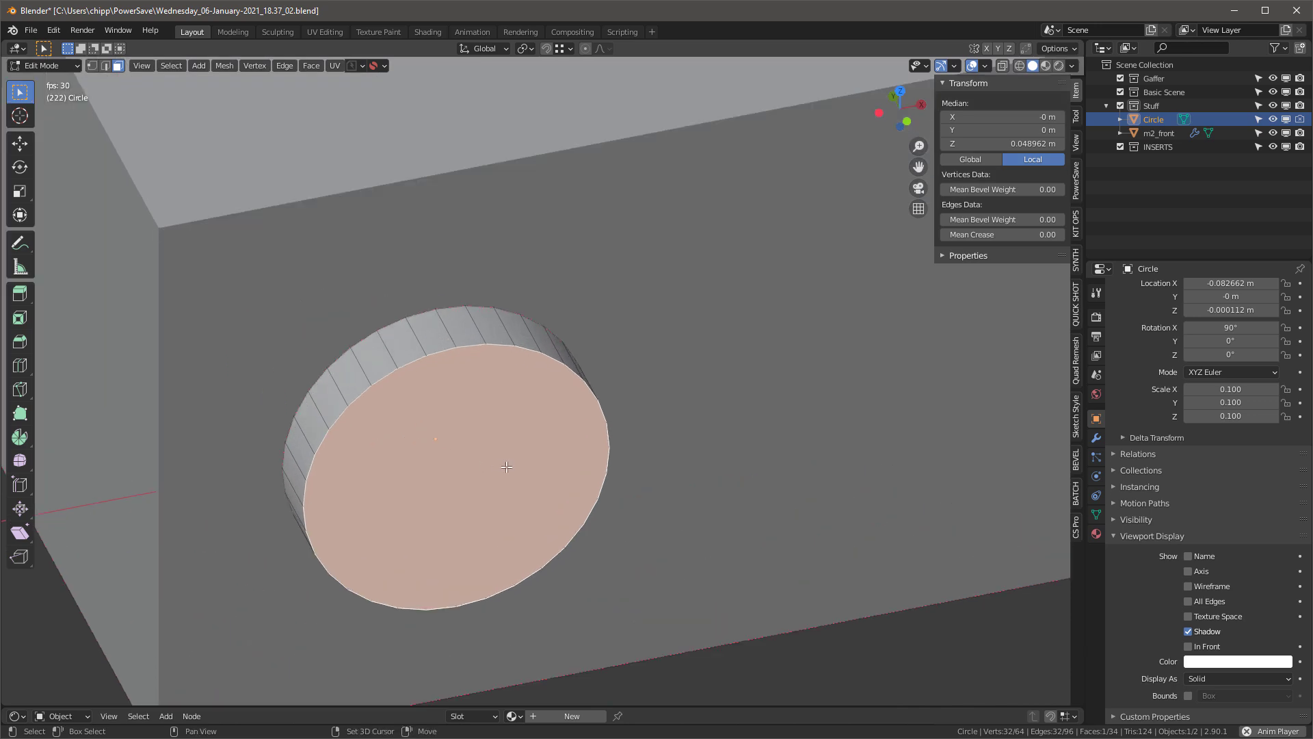
pyautogui.hotkey('shift', 'd')
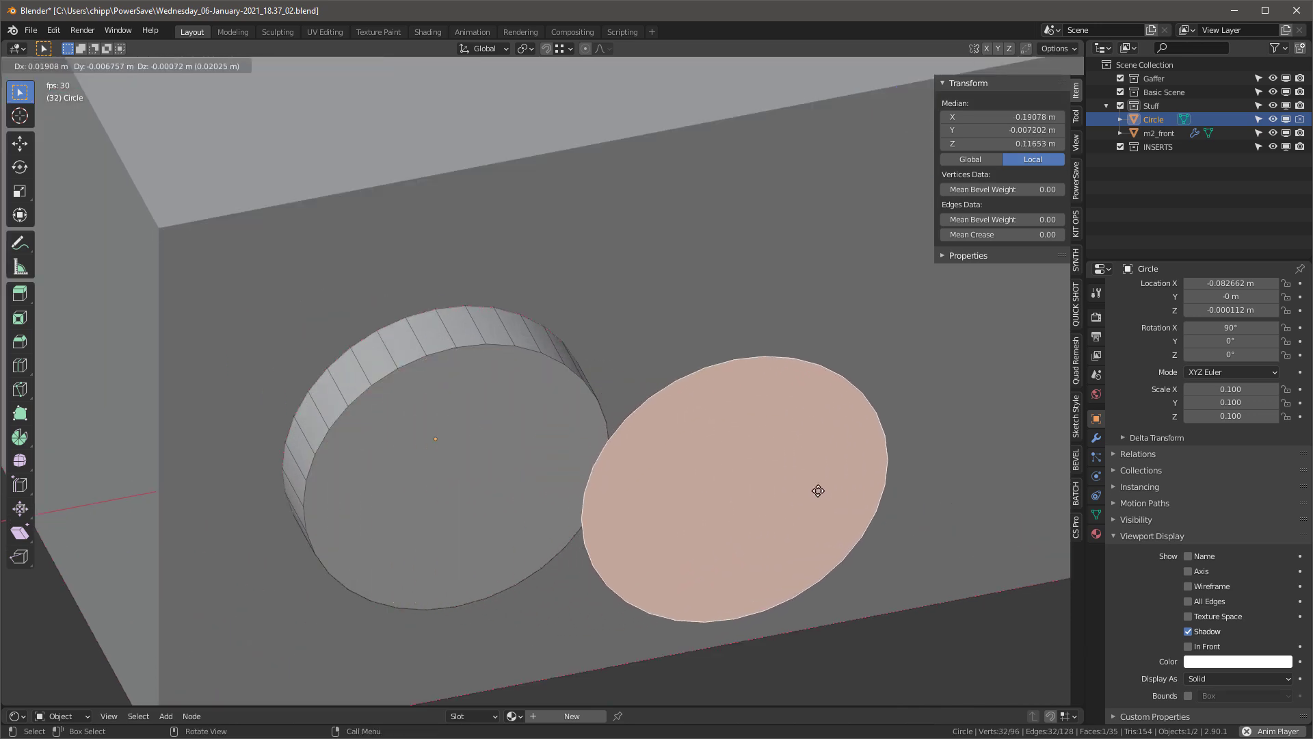
pyautogui.press('Escape')
pyautogui.press('p')
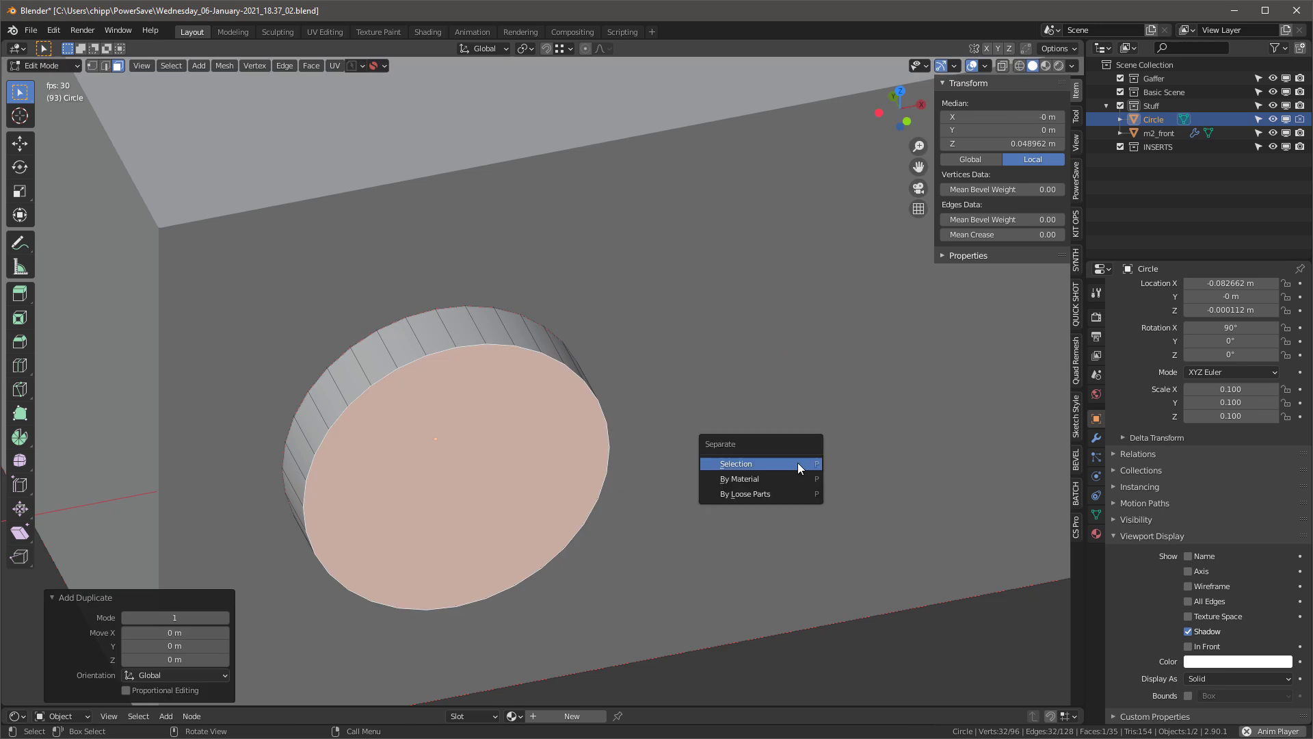
pyautogui.click(795, 462)
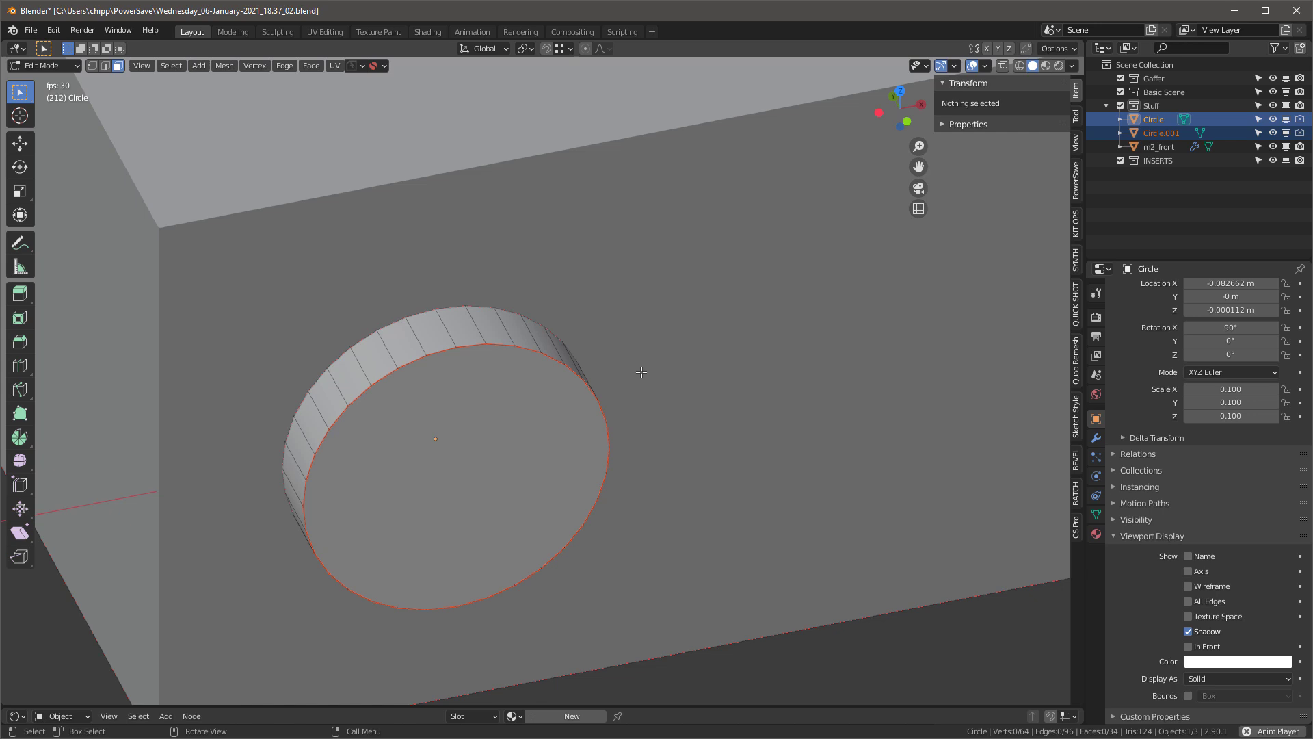
pyautogui.press('Tab')
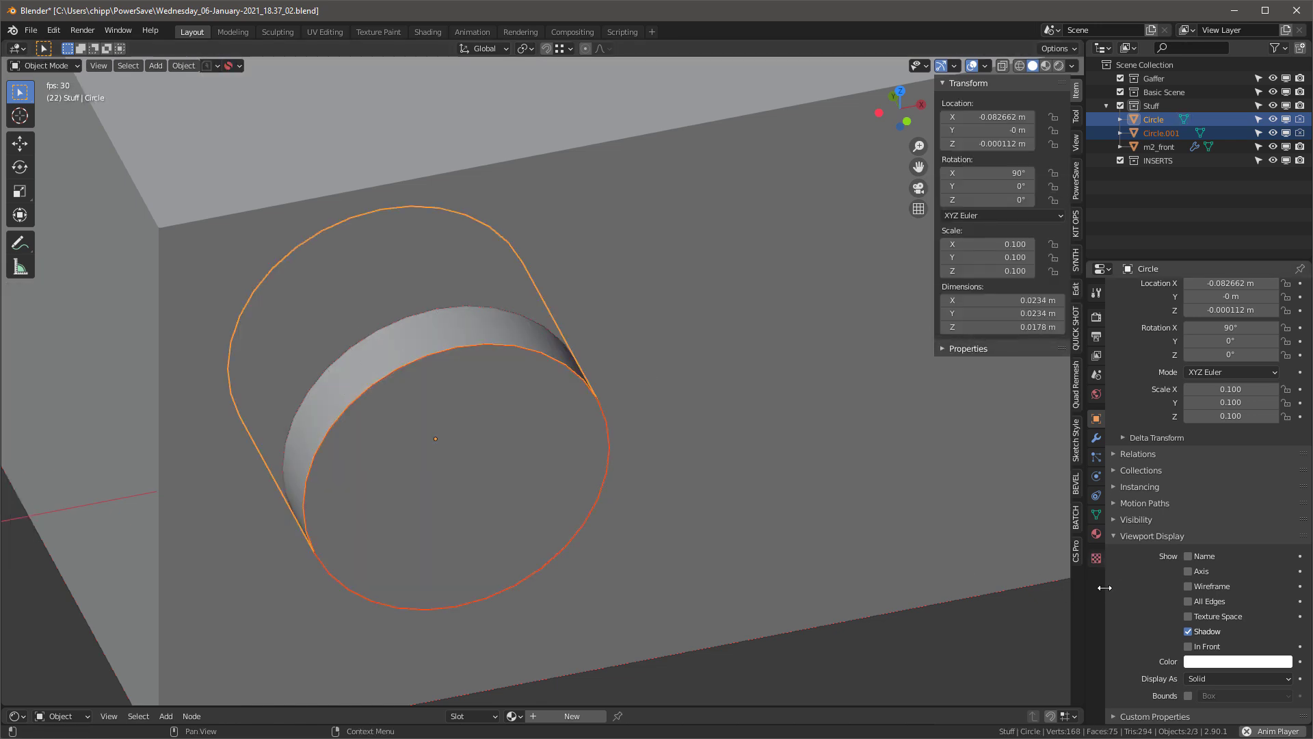
# Set the Circle cutter's display type to Bounds
pyautogui.click(459, 331)
pyautogui.click(460, 331)
pyautogui.press('q')
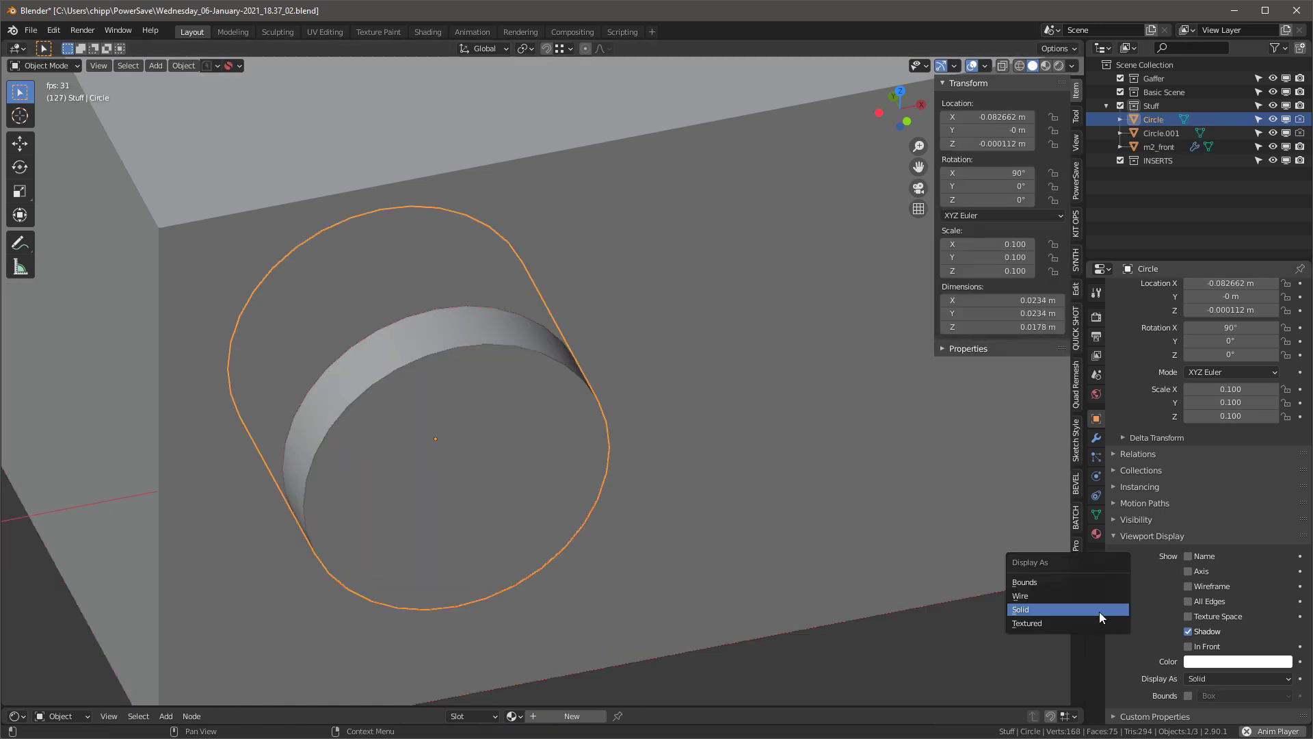
pyautogui.click(1056, 581)
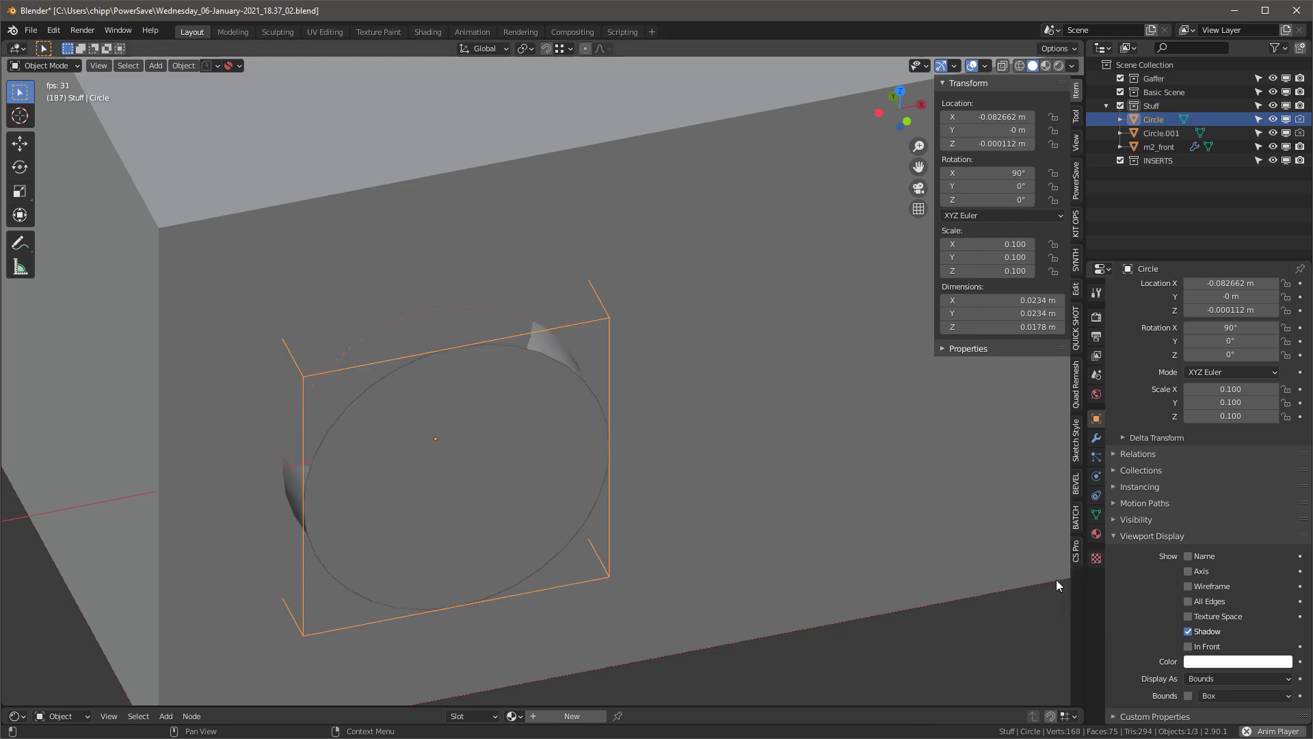
pyautogui.moveTo(433, 486); pyautogui.dragTo(476, 471, button='middle')
# Check Circle.001's face in Edit Mode, switch to wireframe shading, and select m2_front
pyautogui.click(504, 437)
pyautogui.press('Tab')
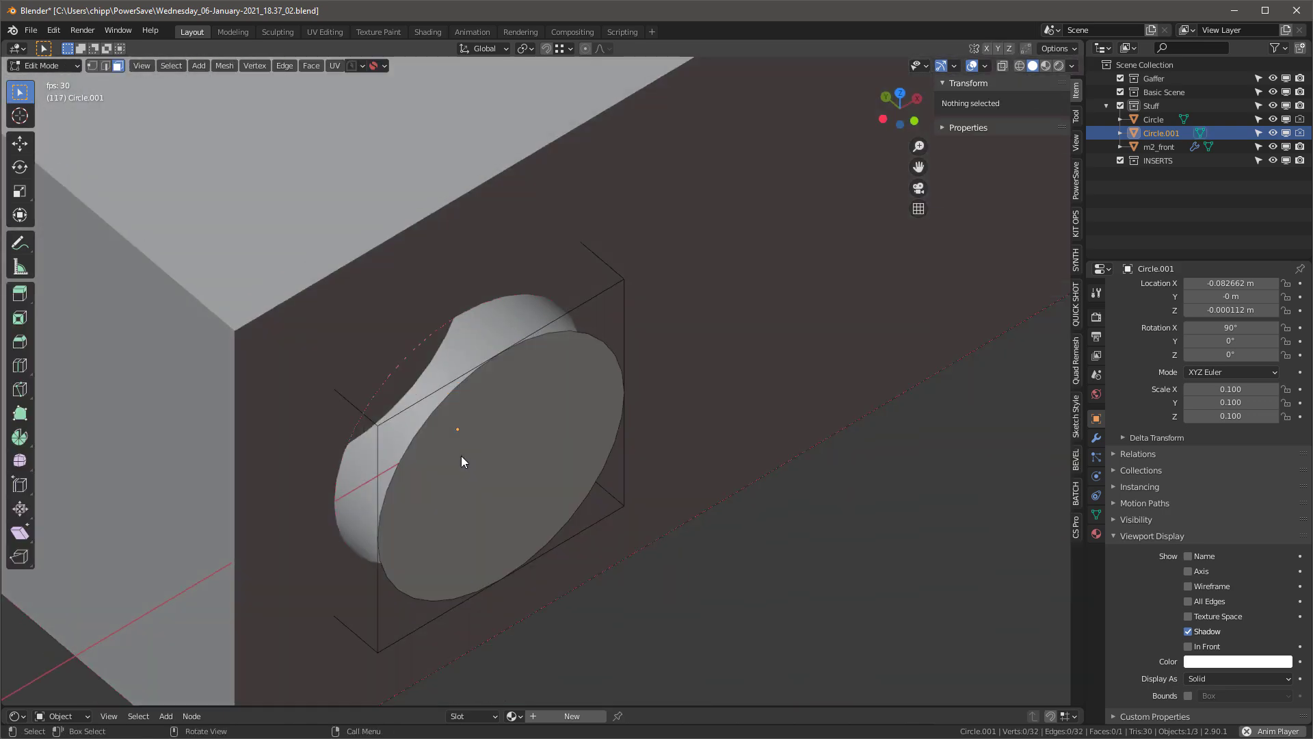
pyautogui.press('a')
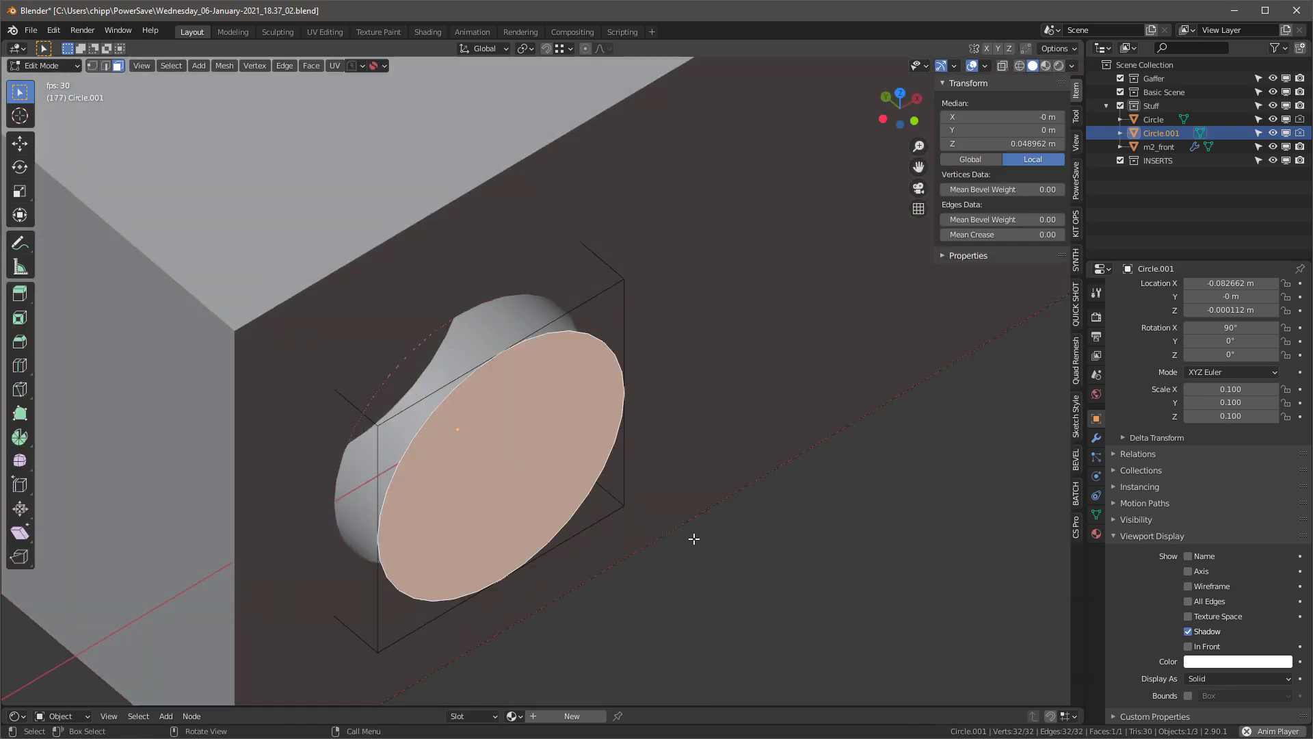
pyautogui.press('Tab')
pyautogui.hotkey('shift', 'z')
pyautogui.scroll(-2, 693, 538)
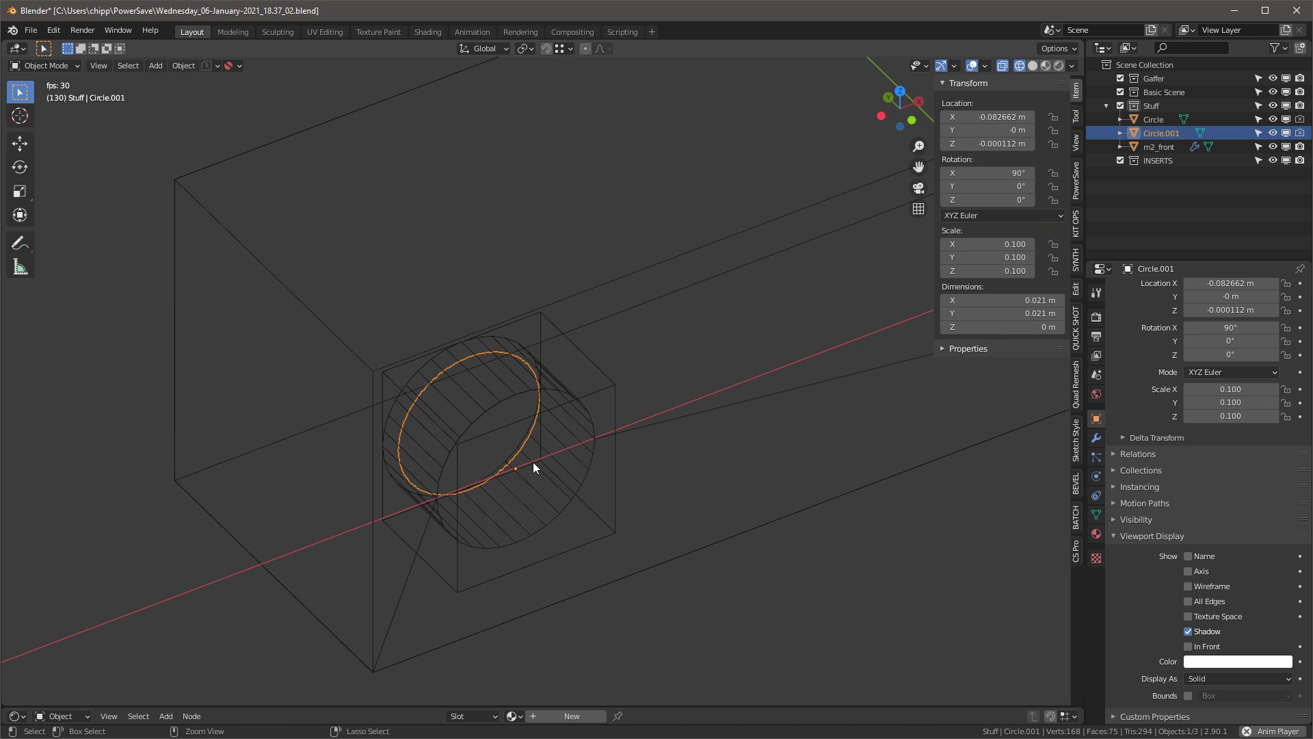
pyautogui.click(603, 289)
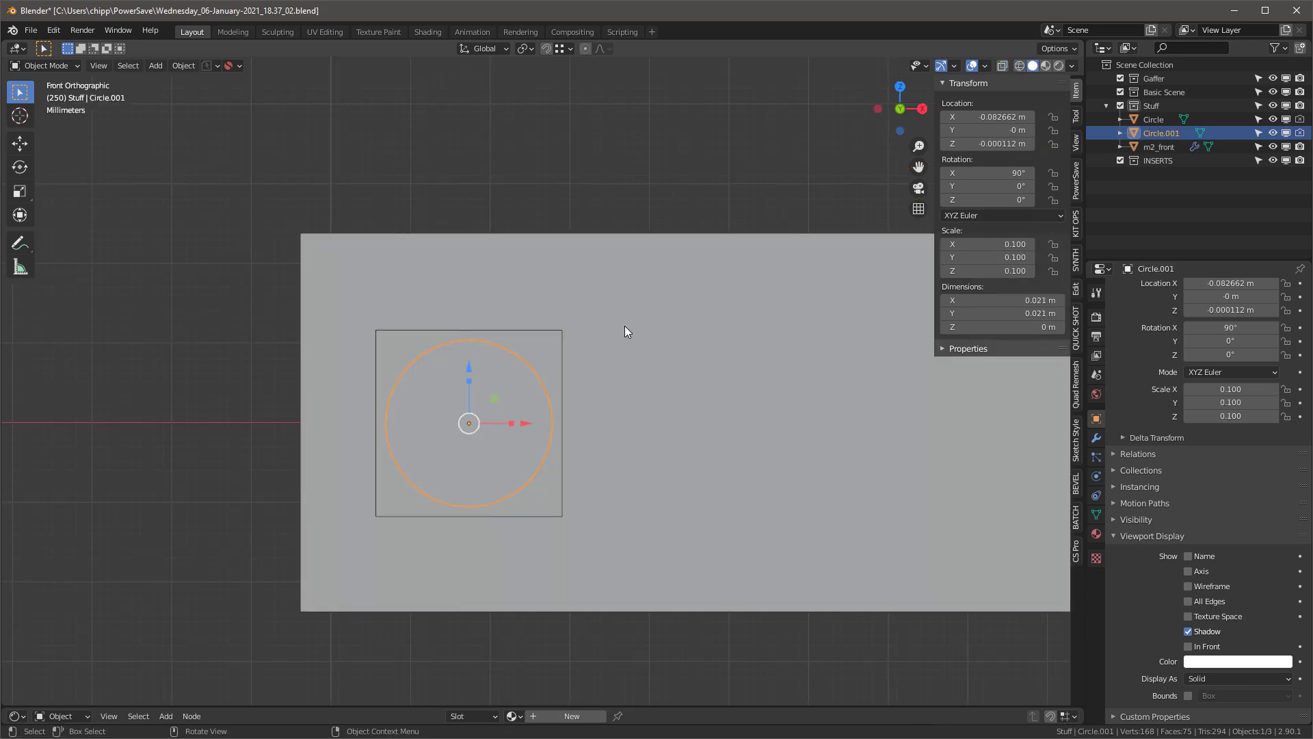
# With X-ray on, scale Circle.001's disc by 1.125 in Edit Mode to match the hole rim
pyautogui.press('Tab')
pyautogui.press('s')
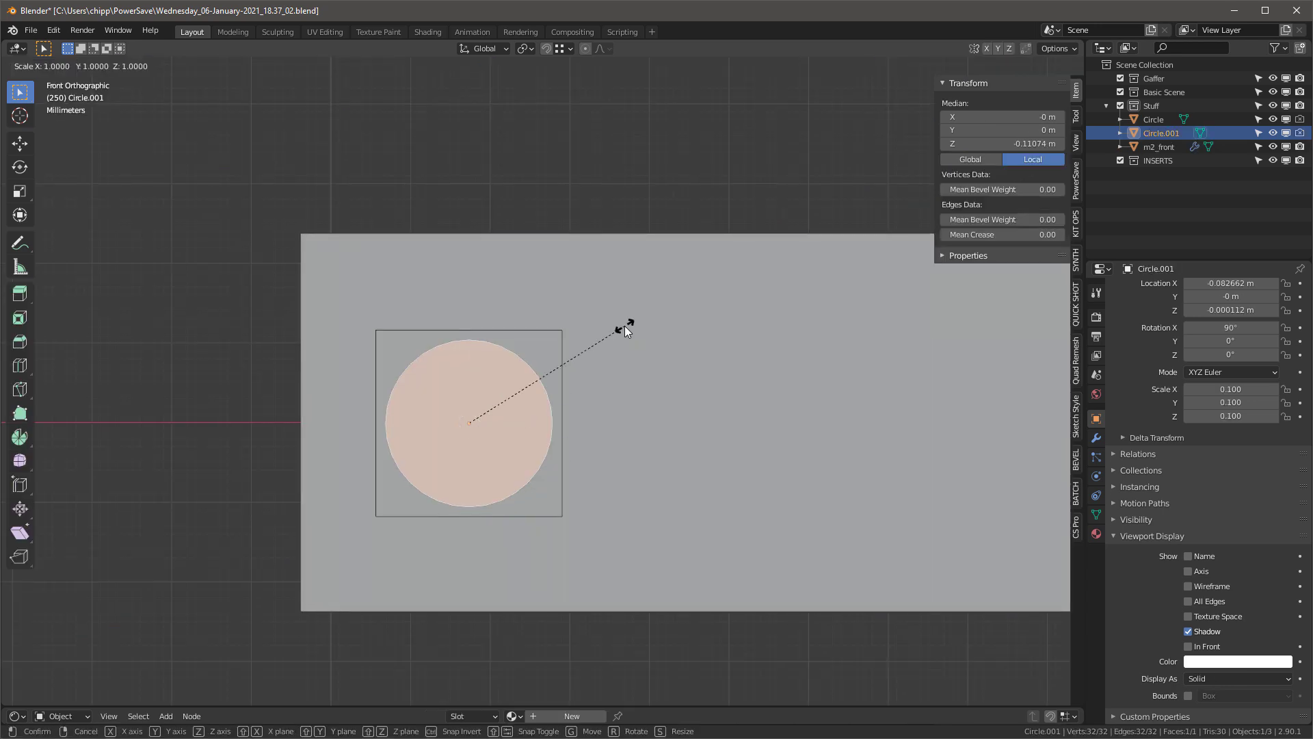
pyautogui.click(611, 336)
pyautogui.hotkey('alt', 'z')
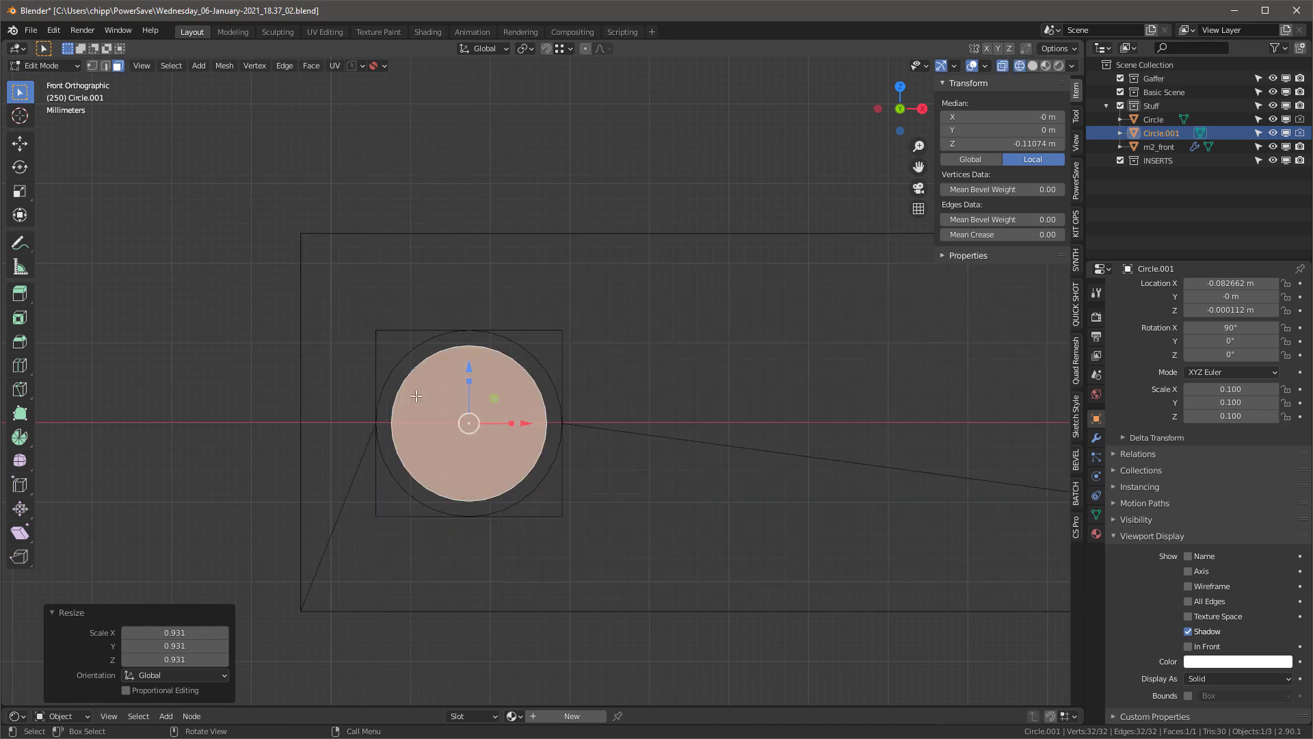
pyautogui.scroll(2, 412, 422)
pyautogui.press('s')
pyautogui.click(515, 367)
pyautogui.scroll(-3, 494, 363)
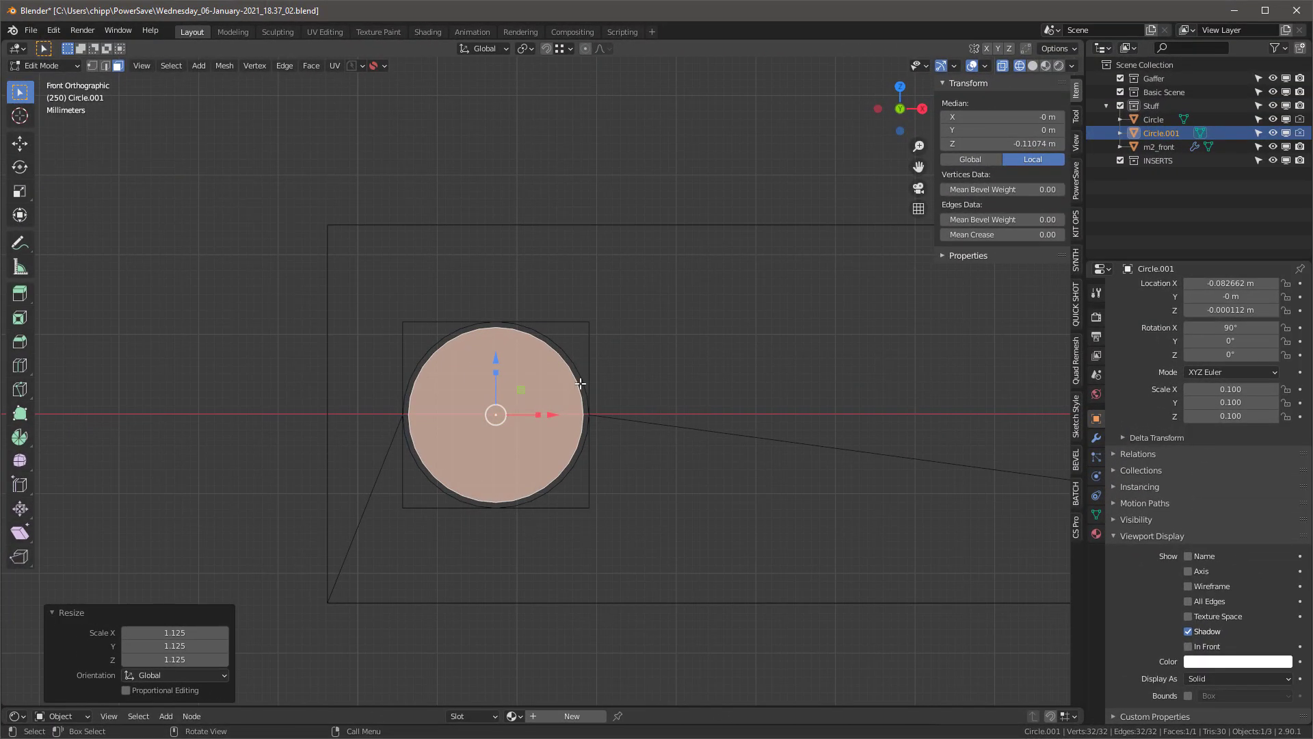
# Inset the Circle.001 disc face by 0.01199 m
pyautogui.press('i')
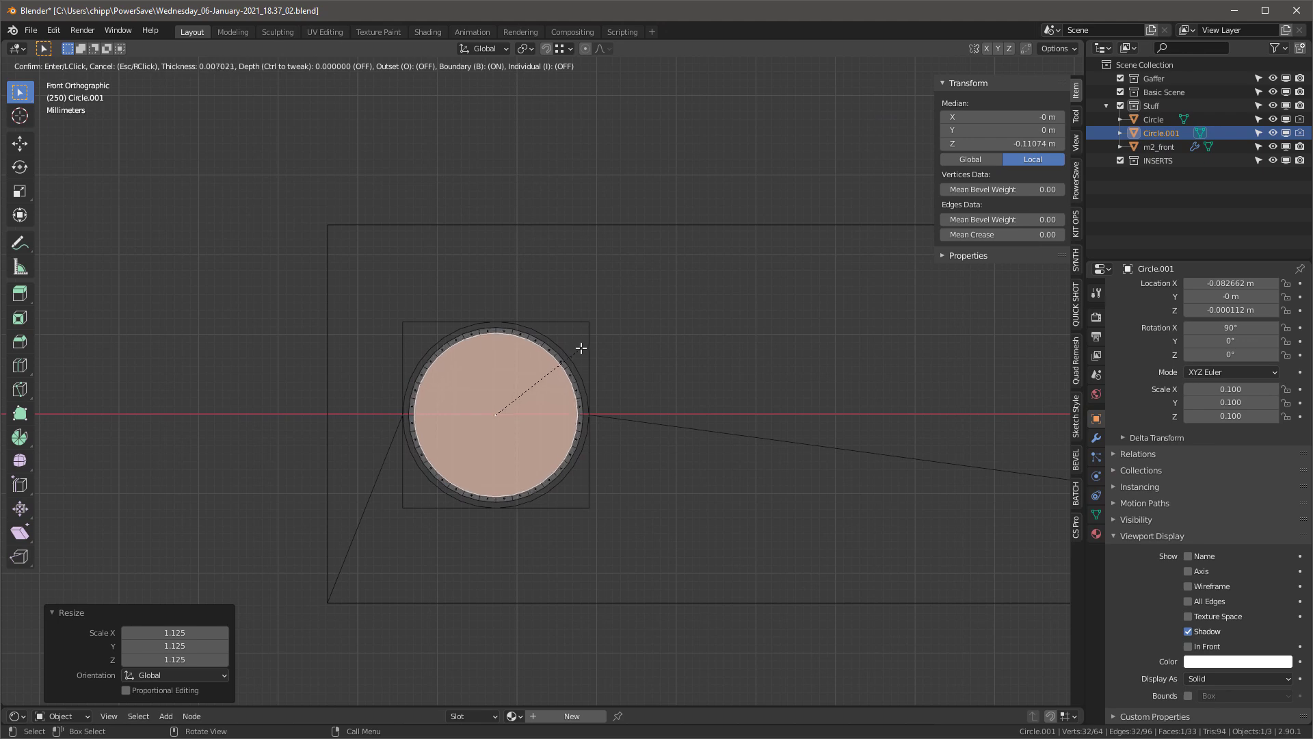
pyautogui.click(578, 349)
pyautogui.scroll(3, 455, 346)
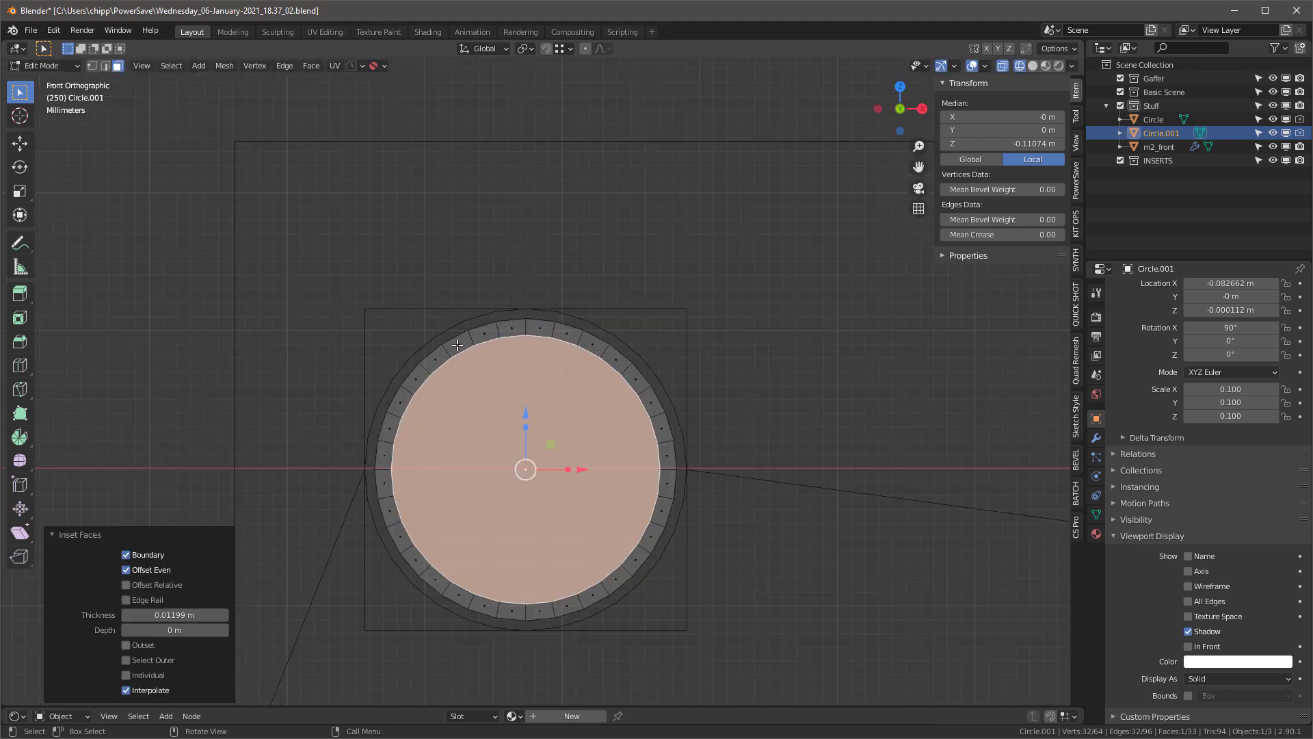
pyautogui.scroll(-1, 457, 345)
# Select most of the outer ring faces, leaving a gap at the top, and extrude them 0.011074 m
pyautogui.click(458, 345)
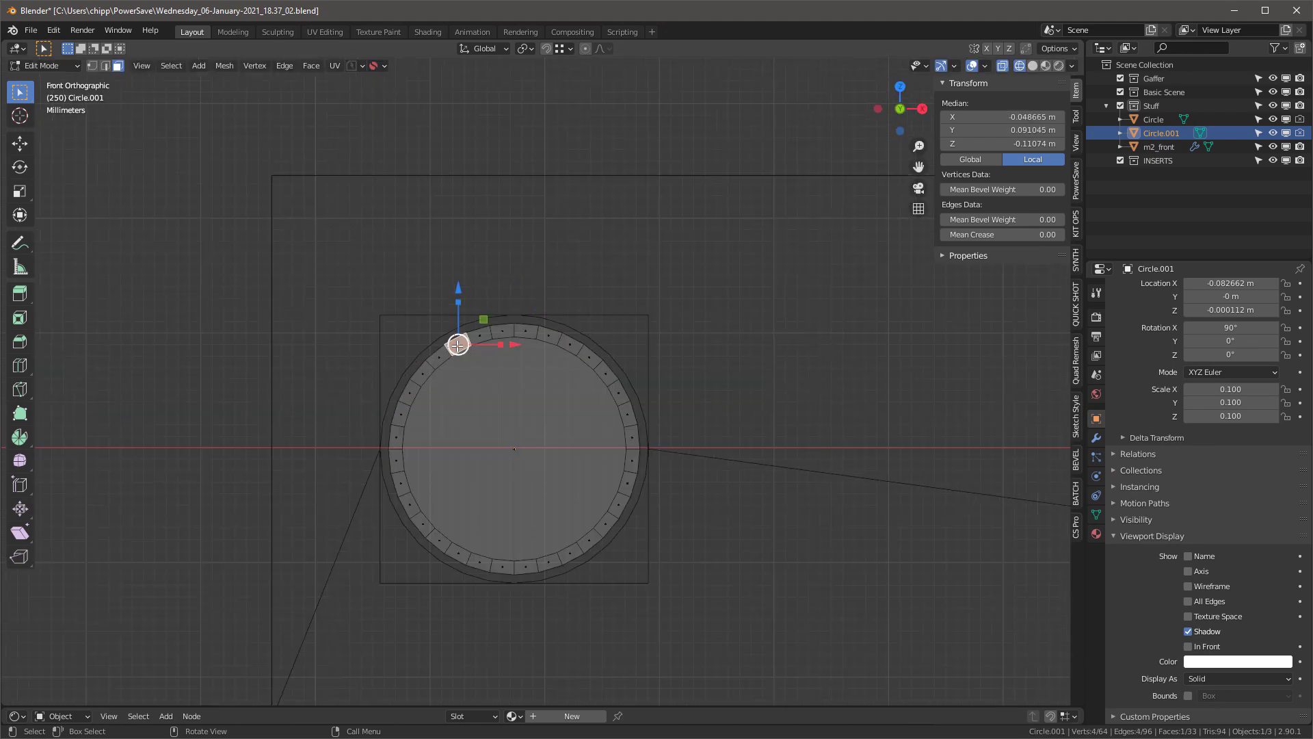
pyautogui.keyDown('ctrl'); pyautogui.keyDown('shift'); pyautogui.click(403, 487); pyautogui.keyUp('shift'); pyautogui.keyUp('ctrl')
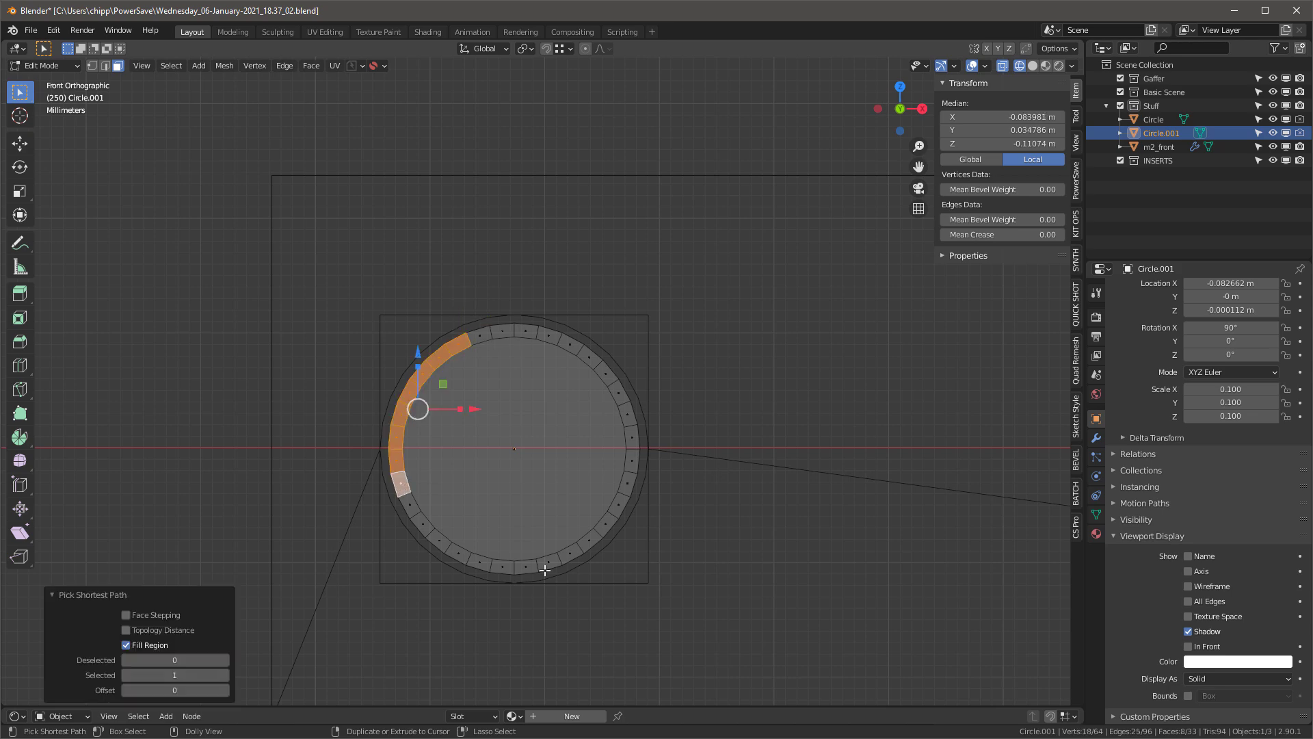
pyautogui.keyDown('ctrl'); pyautogui.keyDown('shift'); pyautogui.click(605, 525); pyautogui.keyUp('shift'); pyautogui.keyUp('ctrl')
pyautogui.keyDown('ctrl'); pyautogui.keyDown('shift'); pyautogui.click(569, 346); pyautogui.keyUp('shift'); pyautogui.keyUp('ctrl')
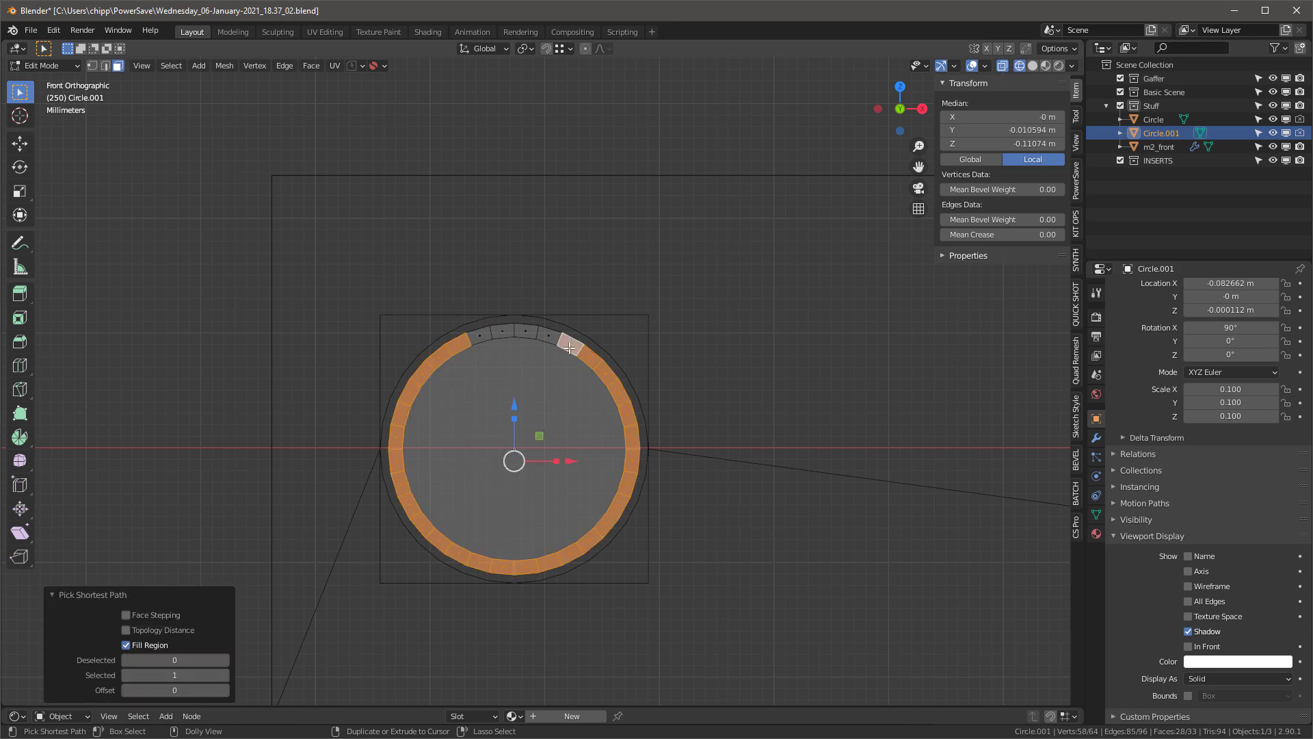
pyautogui.moveTo(688, 478); pyautogui.dragTo(615, 406, button='middle')
pyautogui.press('e')
pyautogui.click(576, 432)
pyautogui.scroll(2, 614, 406)
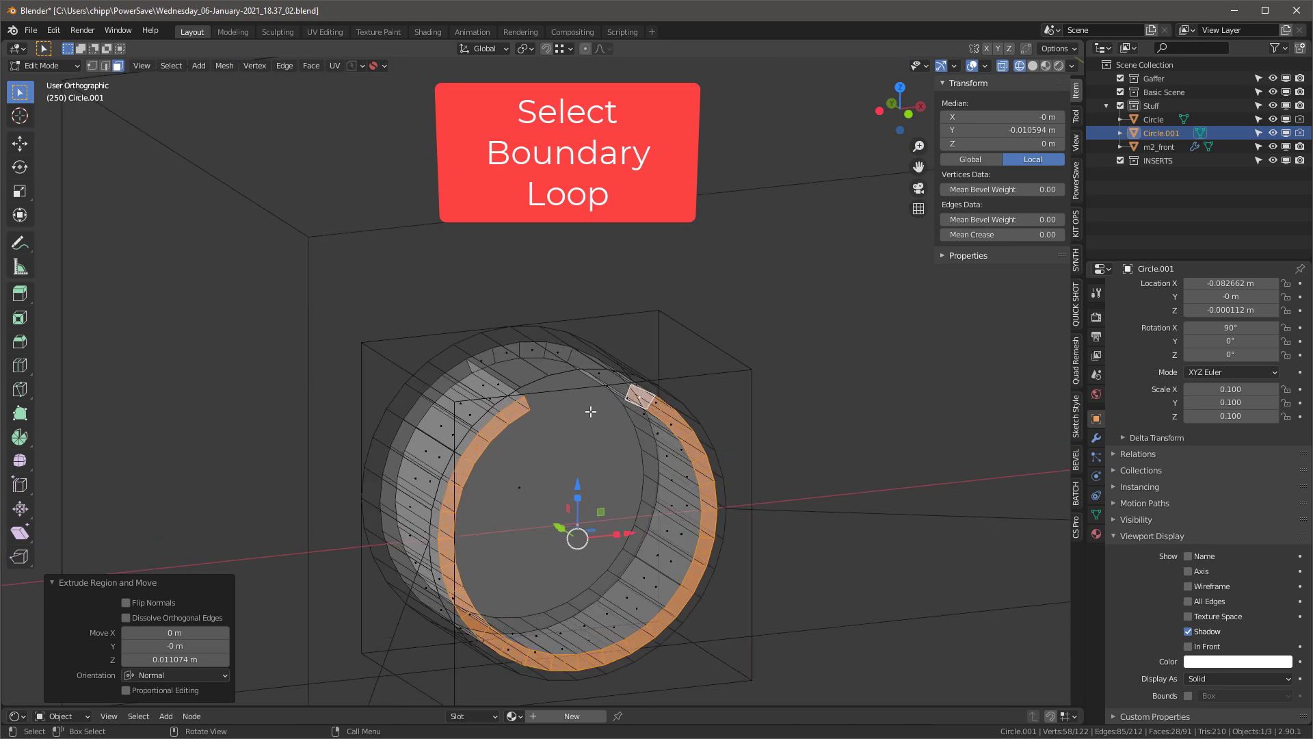
# Select the sleeve's boundary loop and bevel those edges 0.00331 m wide
pyautogui.click(171, 65)
pyautogui.moveTo(226, 273)
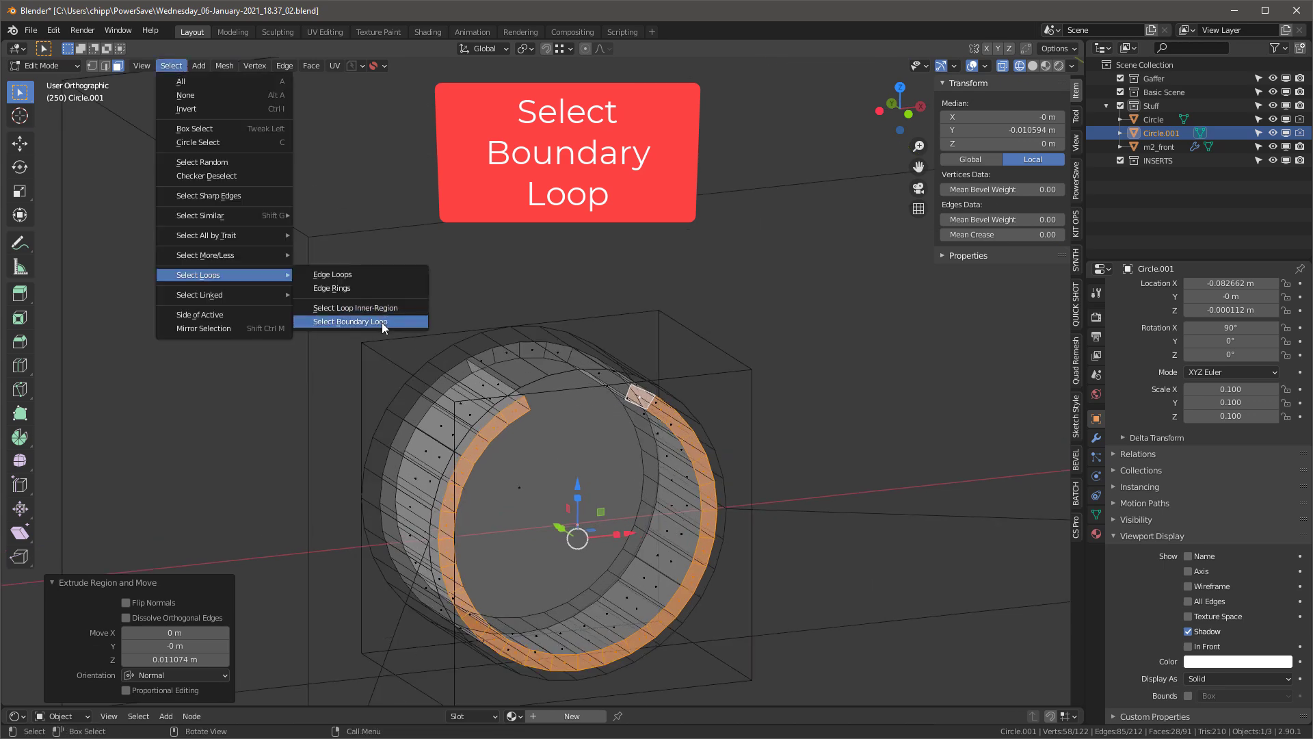
pyautogui.click(381, 322)
pyautogui.scroll(2, 527, 459)
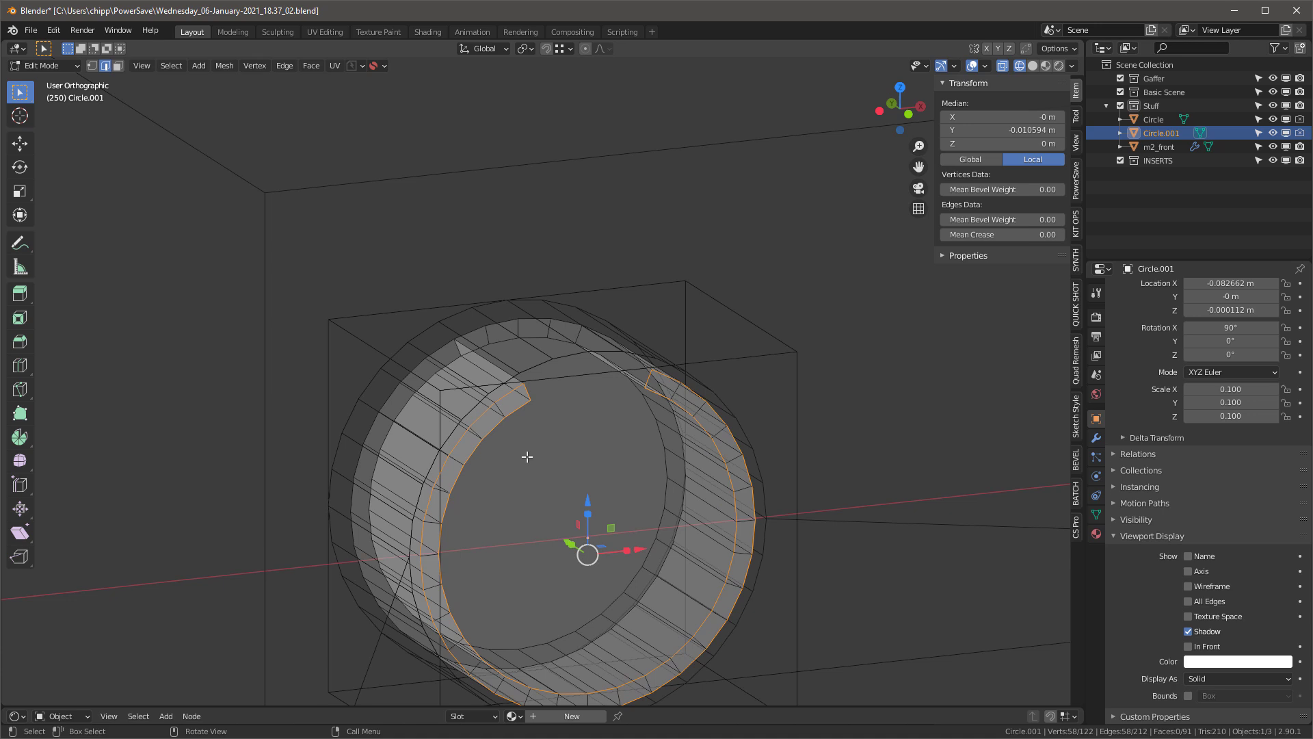
pyautogui.hotkey('ctrl', 'b')
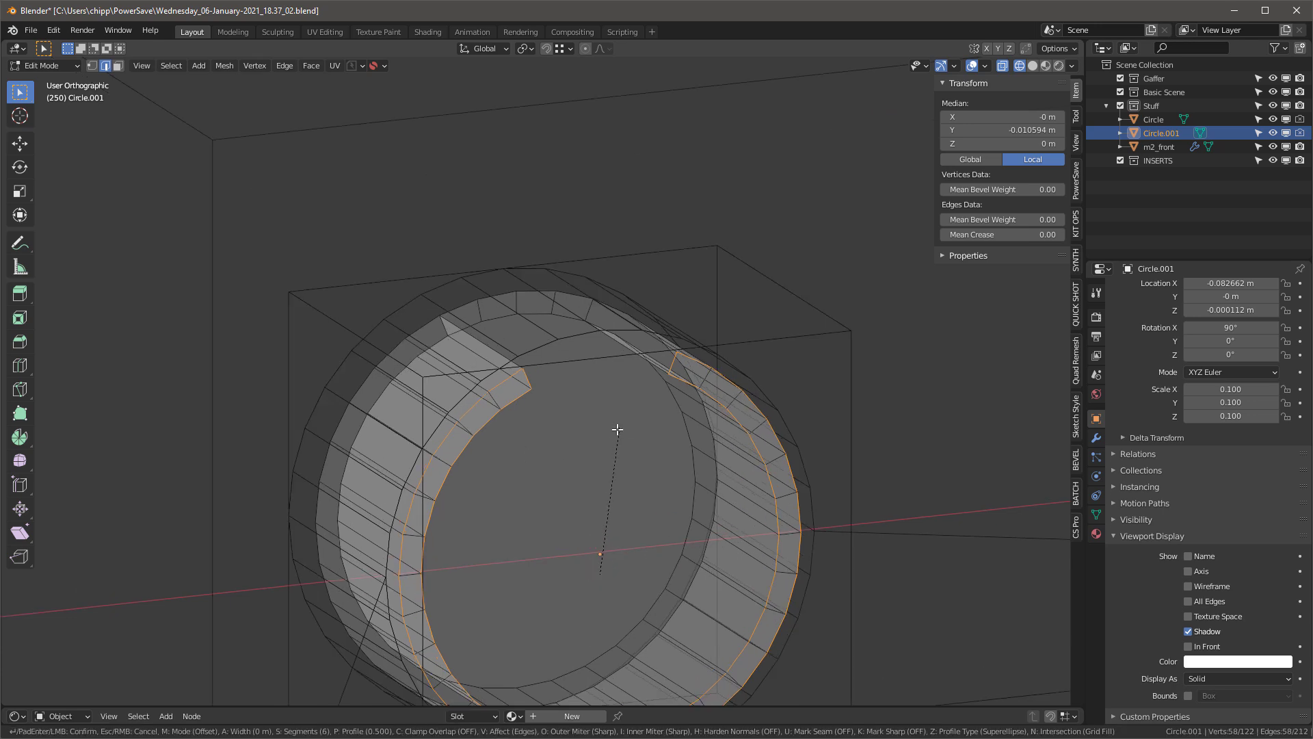
pyautogui.click(674, 428)
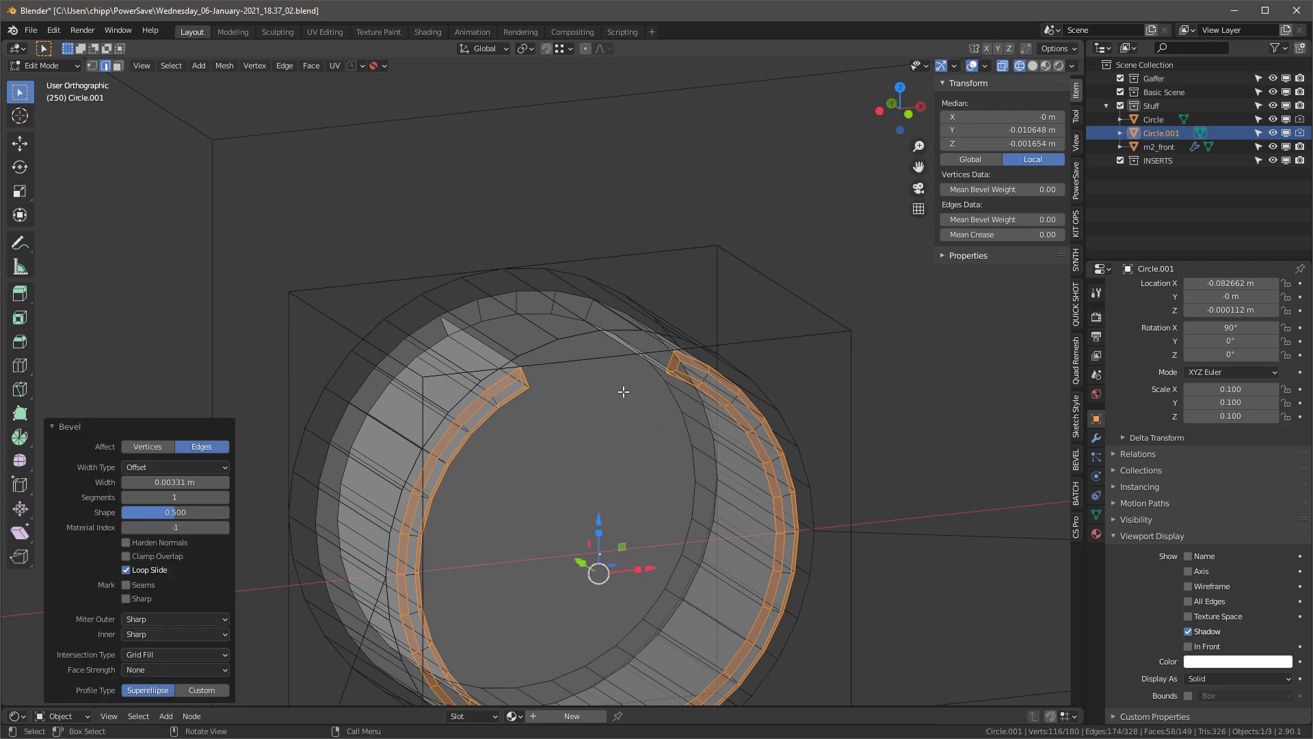
pyautogui.scroll(-3, 622, 387)
pyautogui.moveTo(621, 387); pyautogui.dragTo(519, 287, button='middle')
# Shade Circle.001 smooth, switch to Solid shading, and orbit to a near-front view of the sleeve
pyautogui.press('Tab')
pyautogui.rightClick(507, 270)
pyautogui.click(508, 274)
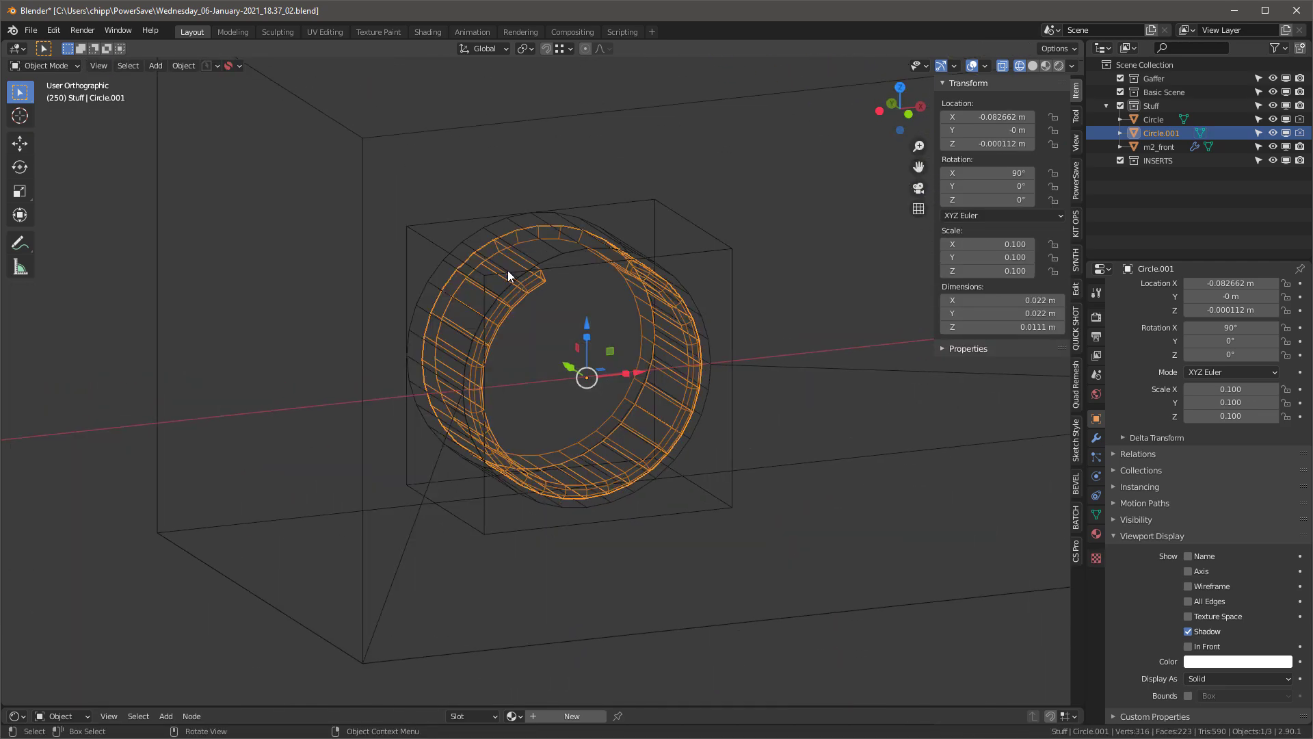
pyautogui.rightClick(448, 277)
pyautogui.click(446, 277)
pyautogui.moveTo(462, 302); pyautogui.dragTo(486, 274, button='middle')
pyautogui.scroll(2, 485, 274)
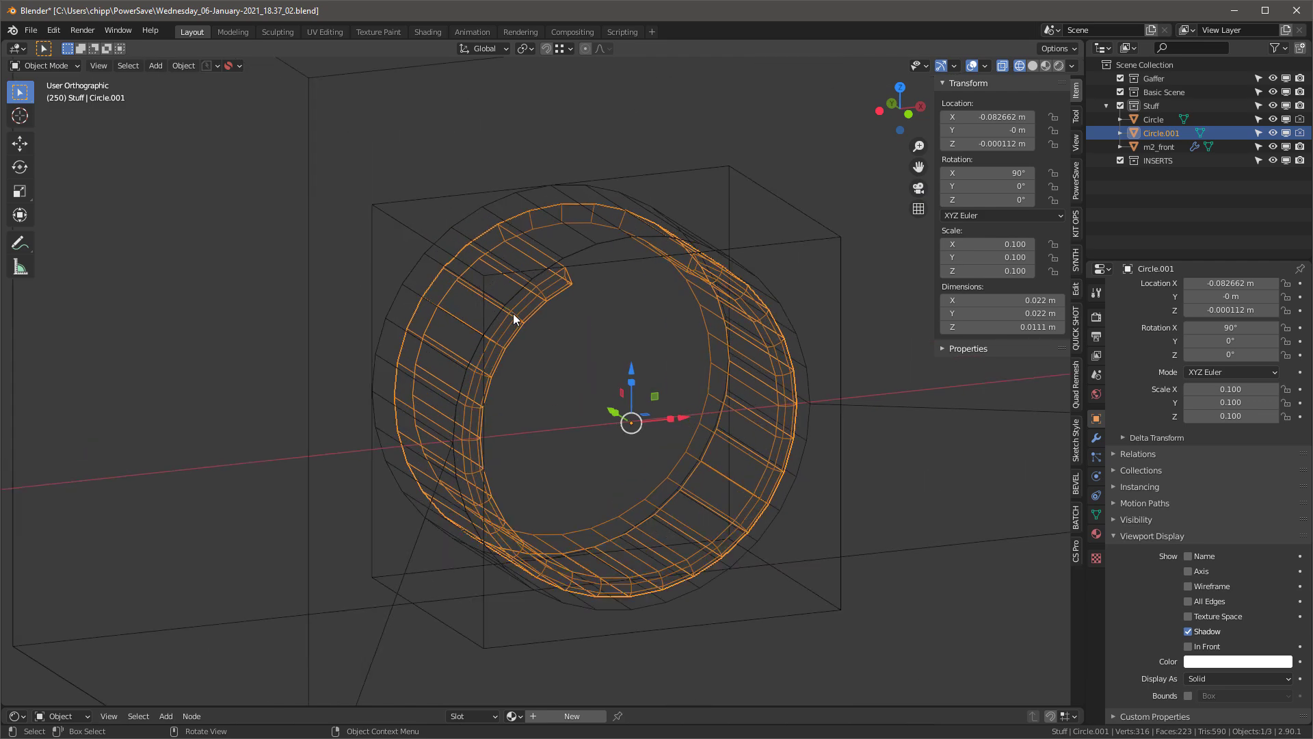
pyautogui.press('z')
pyautogui.click(754, 350)
pyautogui.moveTo(754, 350)
pyautogui.mouseDown(button='middle')
pyautogui.moveTo(736, 313)
pyautogui.moveTo(692, 280)
pyautogui.moveTo(671, 313)
pyautogui.moveTo(701, 314)
pyautogui.moveTo(571, 409)
pyautogui.moveTo(658, 333)
pyautogui.mouseUp(button='middle')
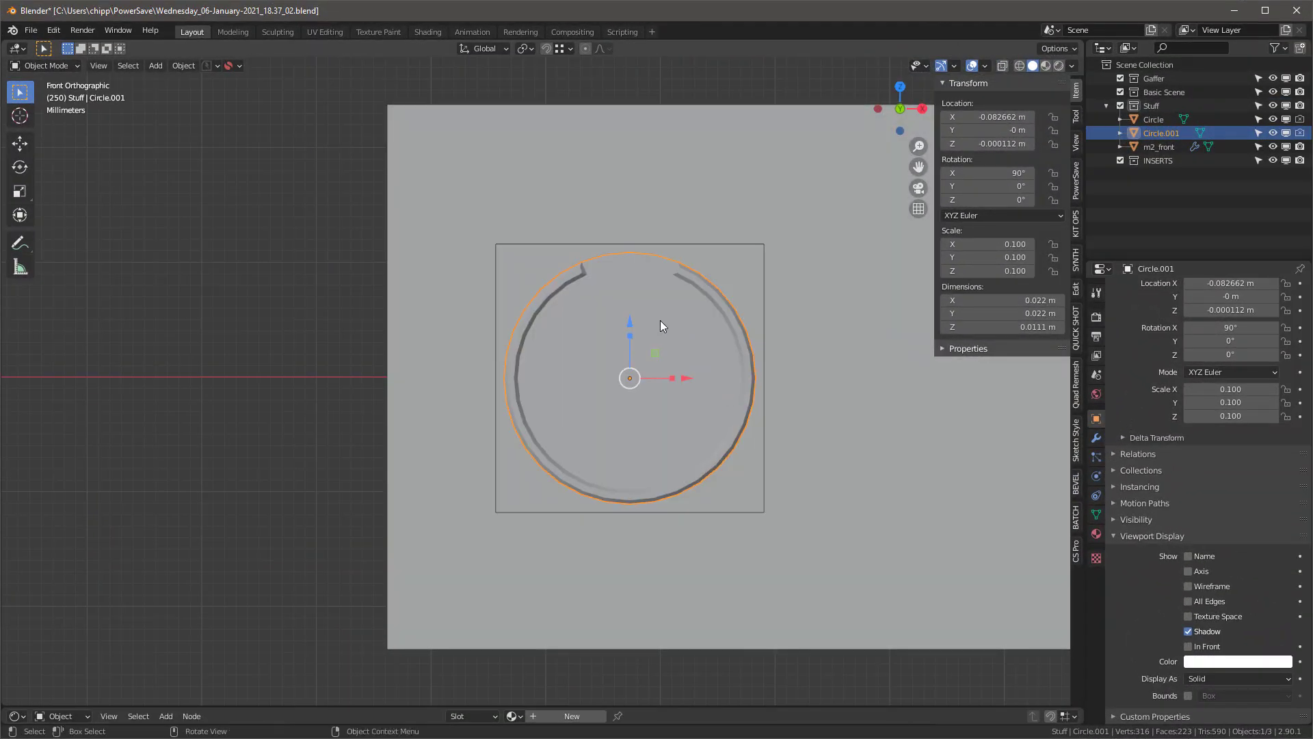
# Select the ring's circular cap face and inset it by 0.02076 m
pyautogui.moveTo(659, 320); pyautogui.dragTo(692, 349, button='middle')
pyautogui.press('Tab')
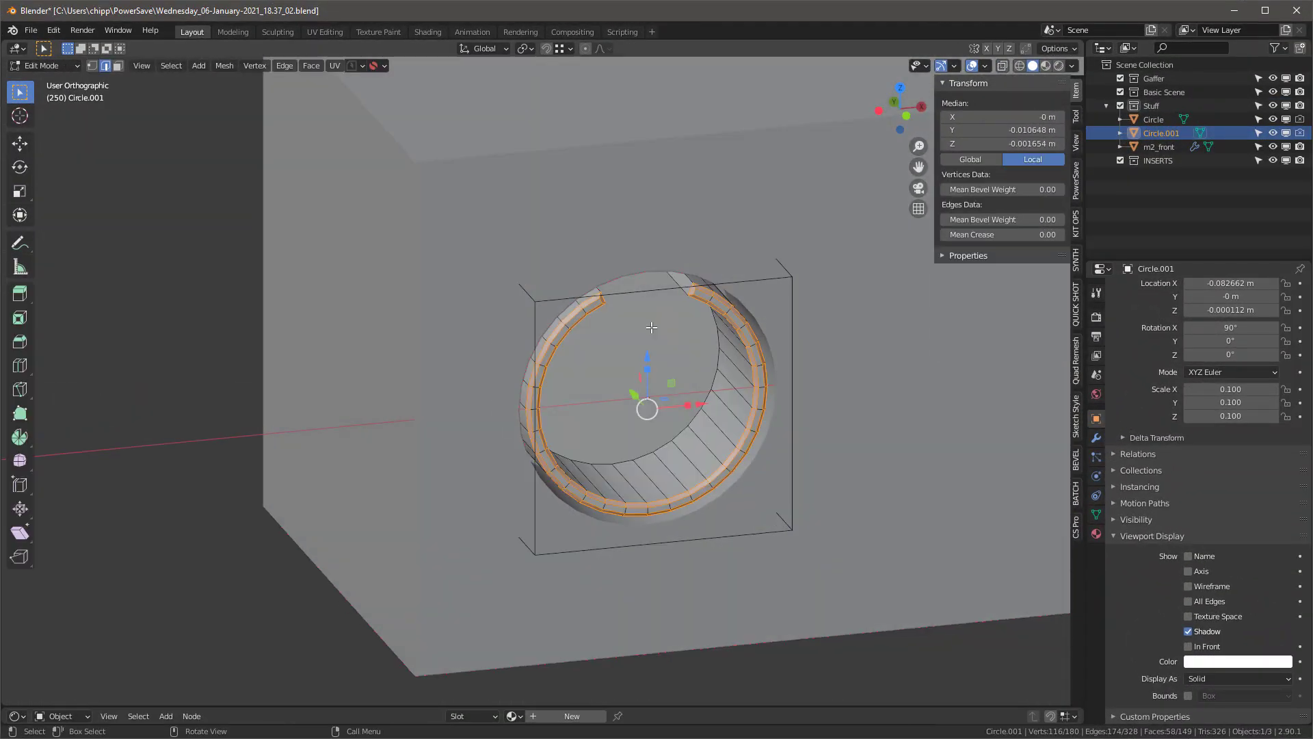
pyautogui.click(652, 330)
pyautogui.press('3')
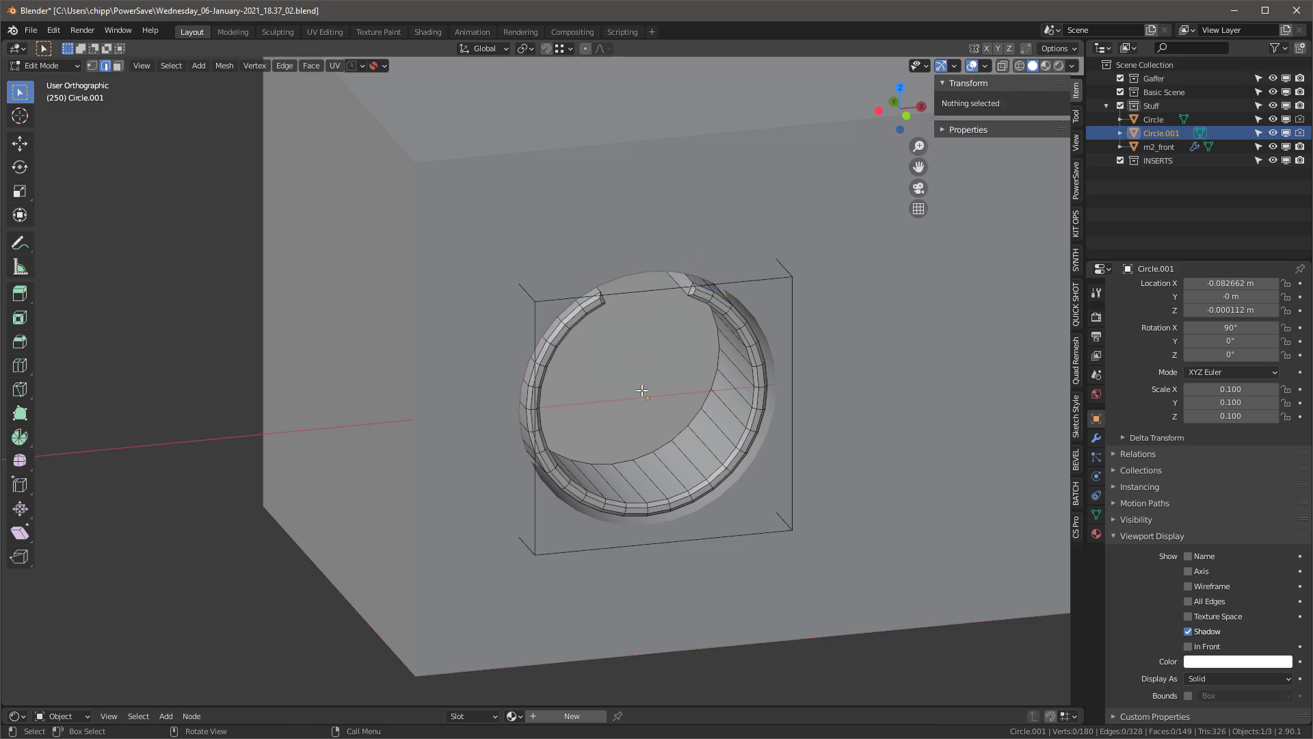
pyautogui.click(642, 392)
pyautogui.moveTo(642, 391); pyautogui.dragTo(631, 375, button='middle')
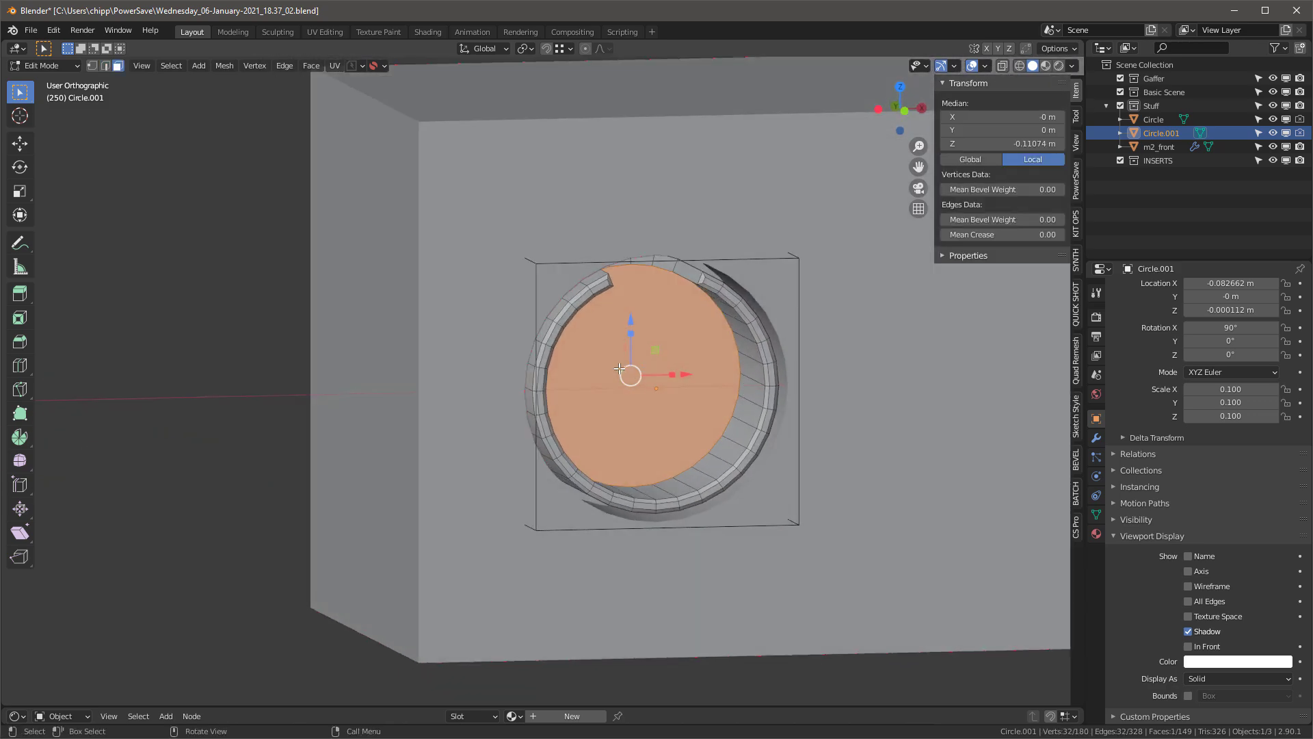
pyautogui.press('i')
pyautogui.click(676, 367)
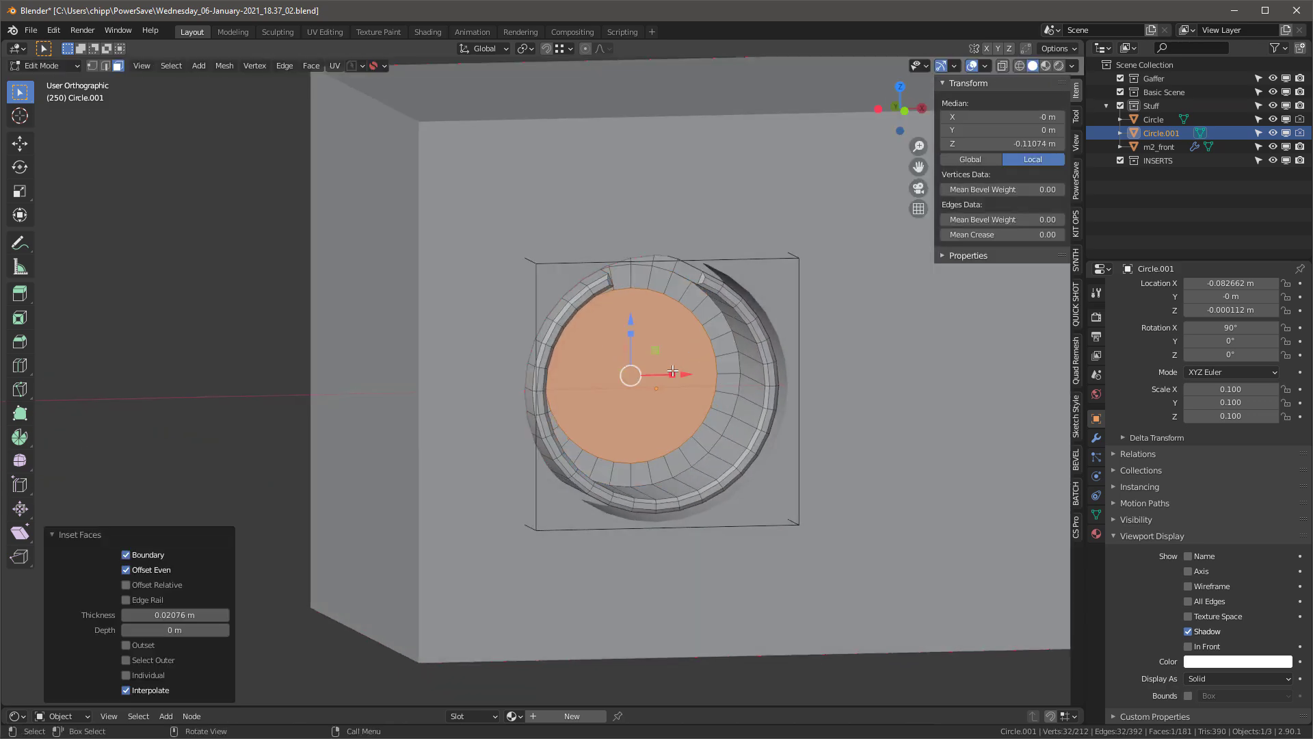
# Compare with the MOTU reference image and align the view head-on to the circle
pyautogui.hotkey('alt', 'Tab')
pyautogui.hotkey('alt', 'Tab')
pyautogui.keyDown('alt'); pyautogui.moveTo(669, 369); pyautogui.dragTo(690, 383, button='middle'); pyautogui.keyUp('alt')
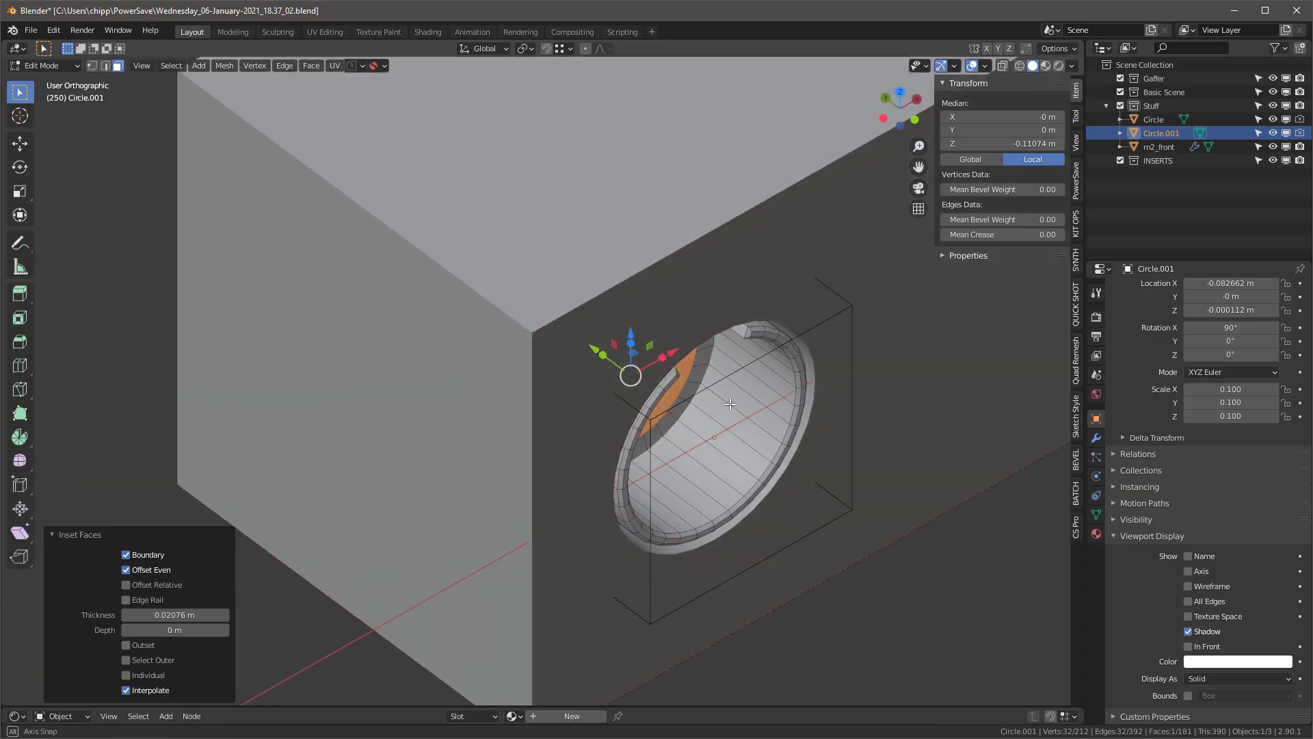
pyautogui.hotkey('alt', 'Tab')
pyautogui.hotkey('alt', 'Tab')
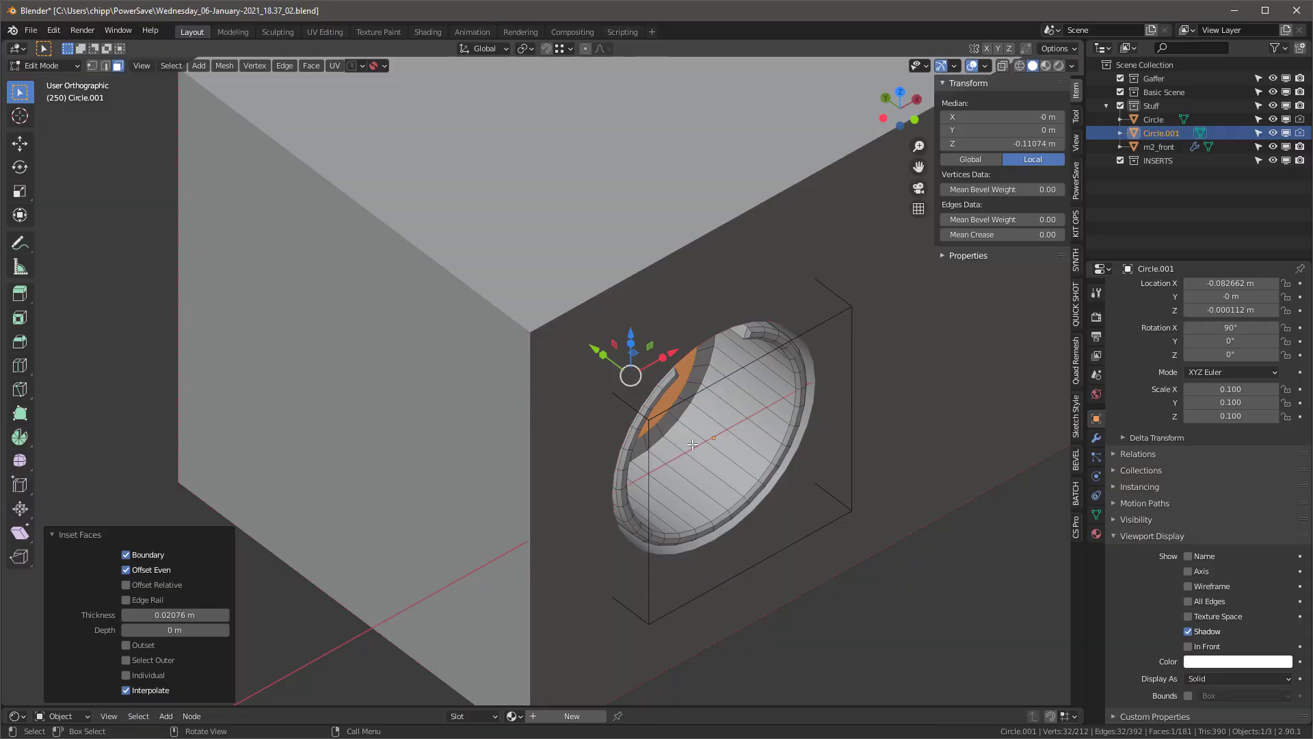
pyautogui.keyDown('alt'); pyautogui.moveTo(644, 390); pyautogui.dragTo(657, 375, button='middle'); pyautogui.keyUp('alt')
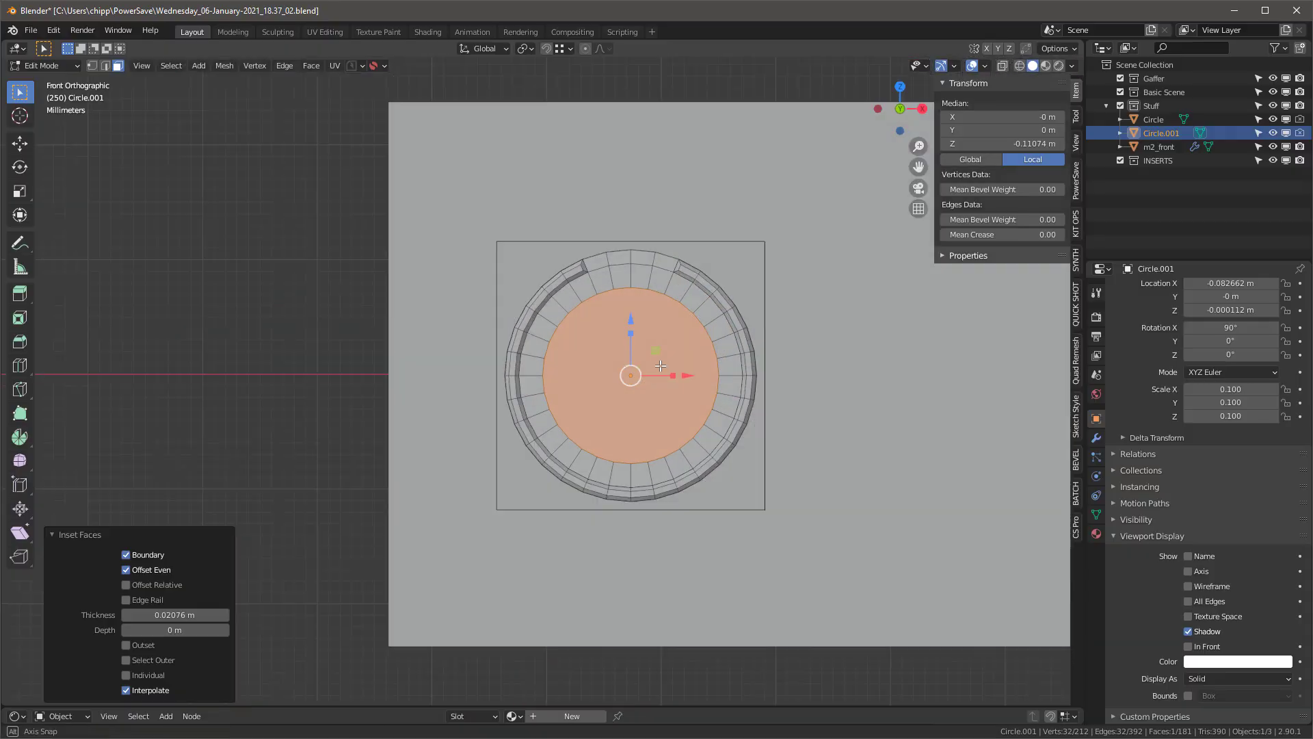
pyautogui.scroll(2, 580, 303)
# Connect two upper inner-ring vertices with a new edge across the top of the disc
pyautogui.press('1')
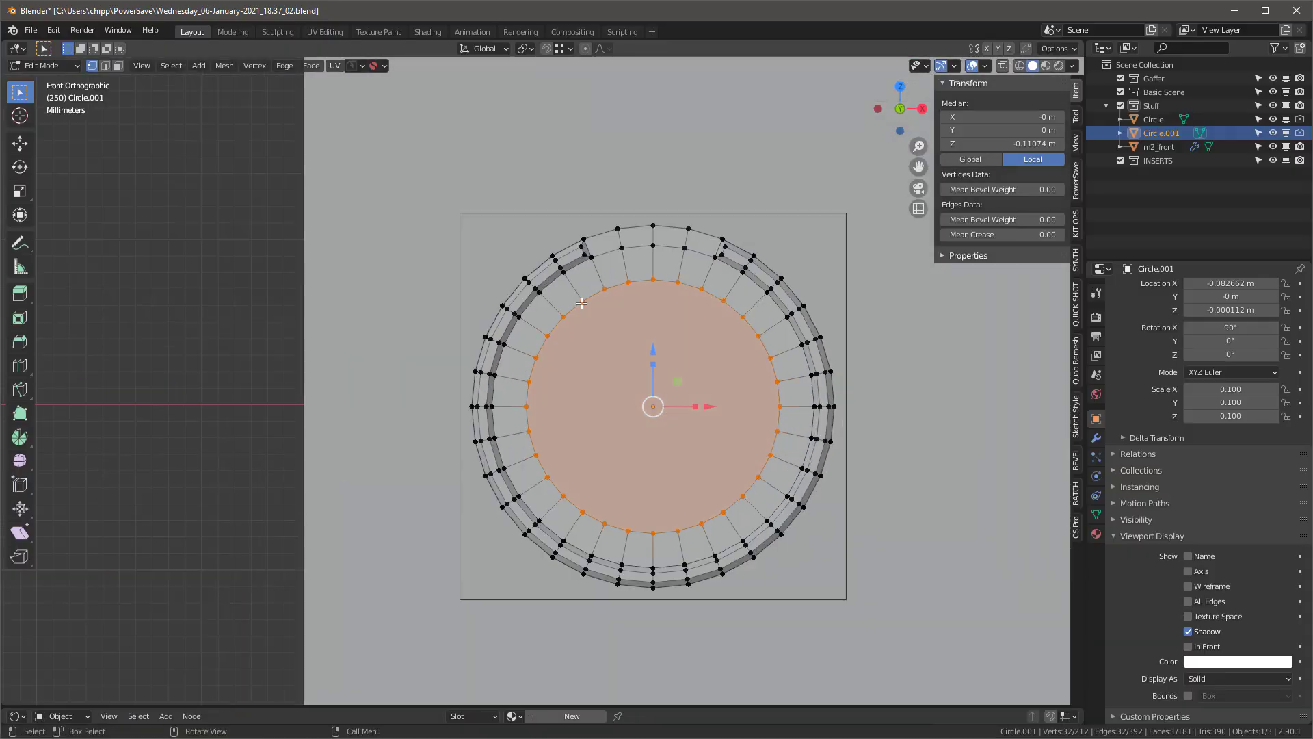
pyautogui.click(582, 303)
pyautogui.keyDown('shift'); pyautogui.click(724, 301); pyautogui.keyUp('shift')
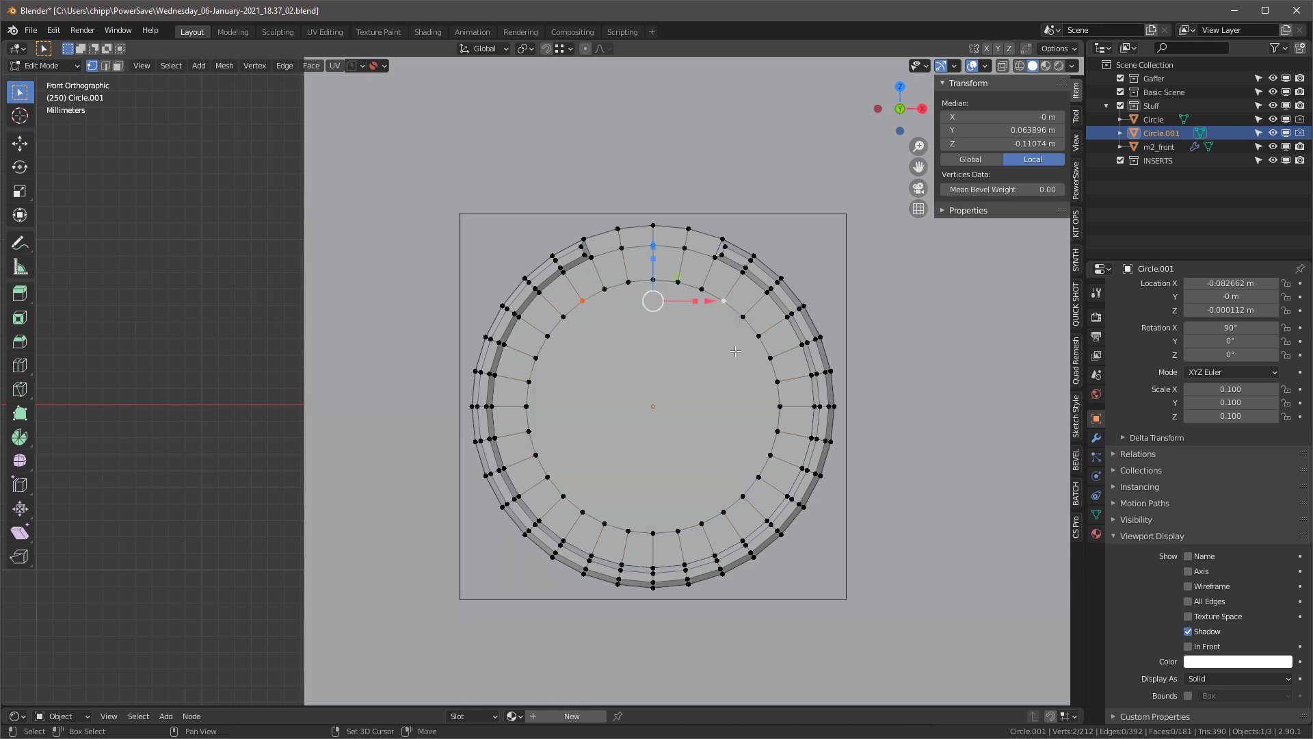
pyautogui.press('j')
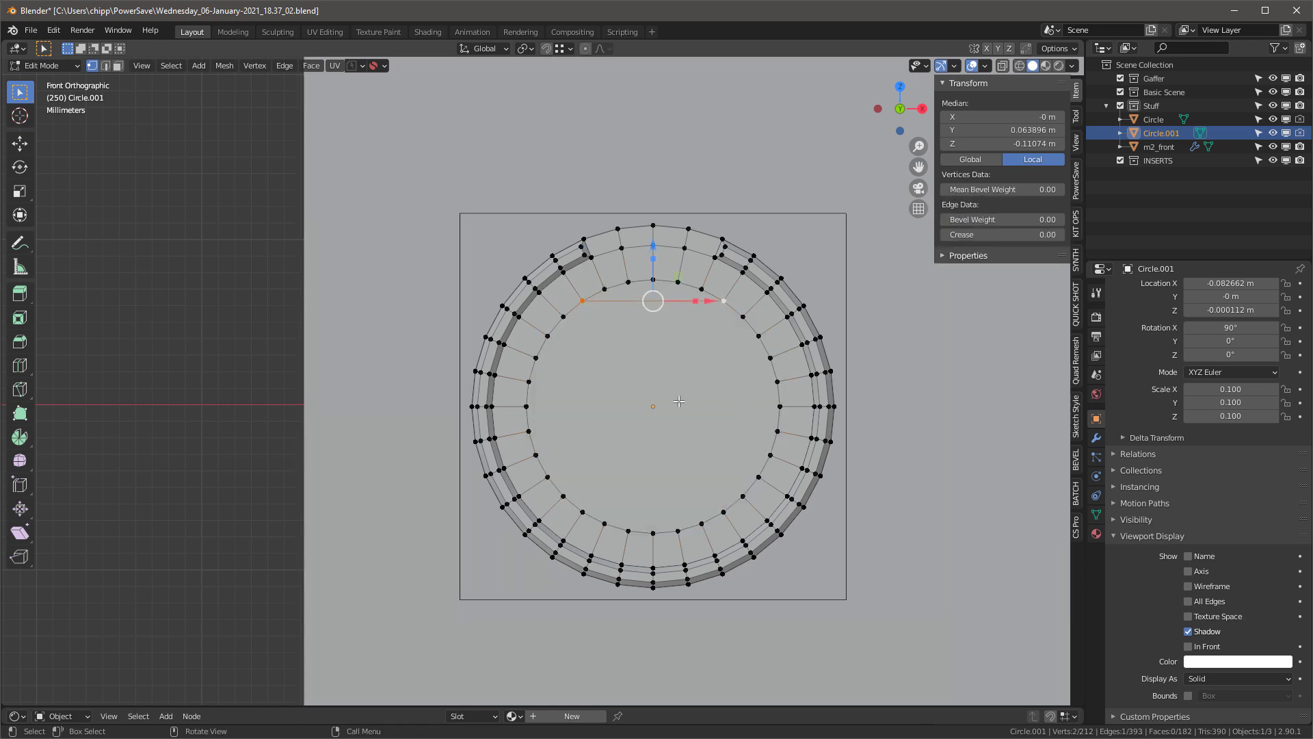
pyautogui.scroll(-1, 677, 391)
# Extrude the inner disc face back about 0.000331 m into the ring and start bevelling its rim
pyautogui.press('3')
pyautogui.click(655, 400)
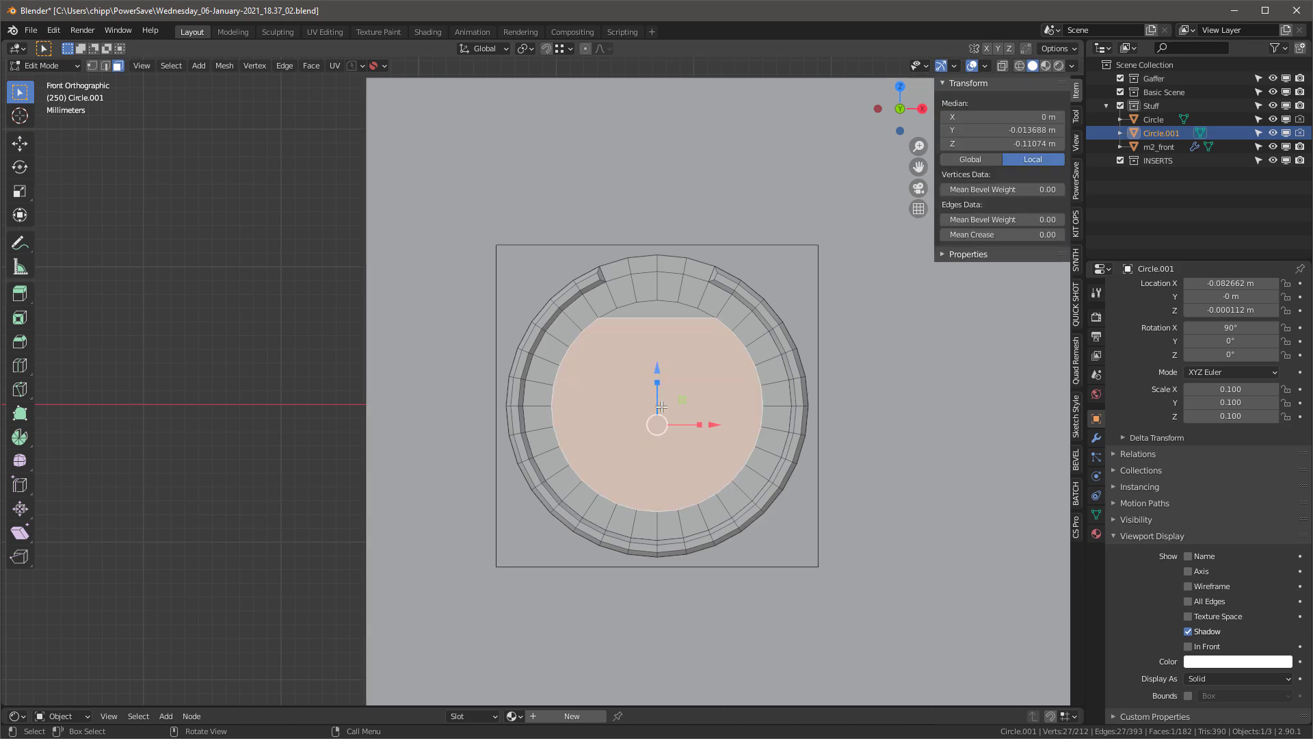
pyautogui.moveTo(654, 399); pyautogui.dragTo(691, 431, button='middle')
pyautogui.press('e')
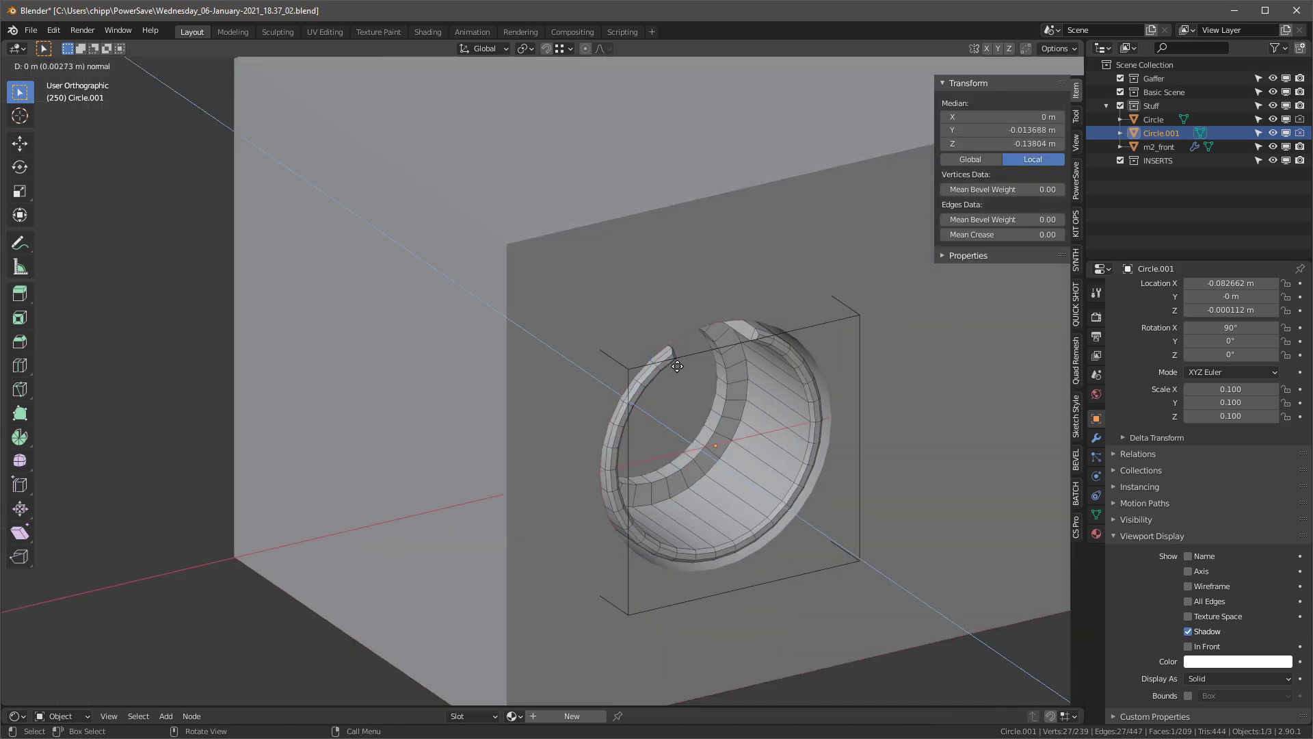
pyautogui.press('ctrl')
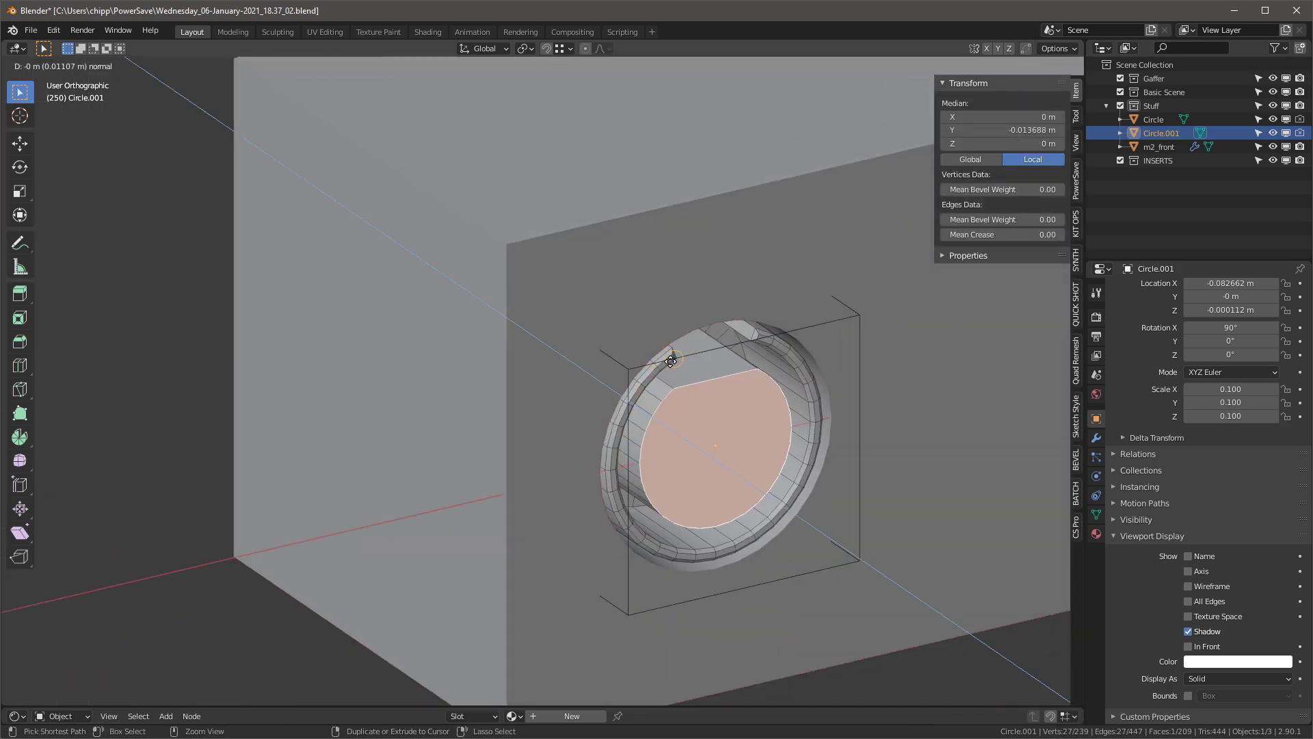
pyautogui.click(677, 370)
pyautogui.moveTo(677, 369); pyautogui.dragTo(668, 423, button='middle')
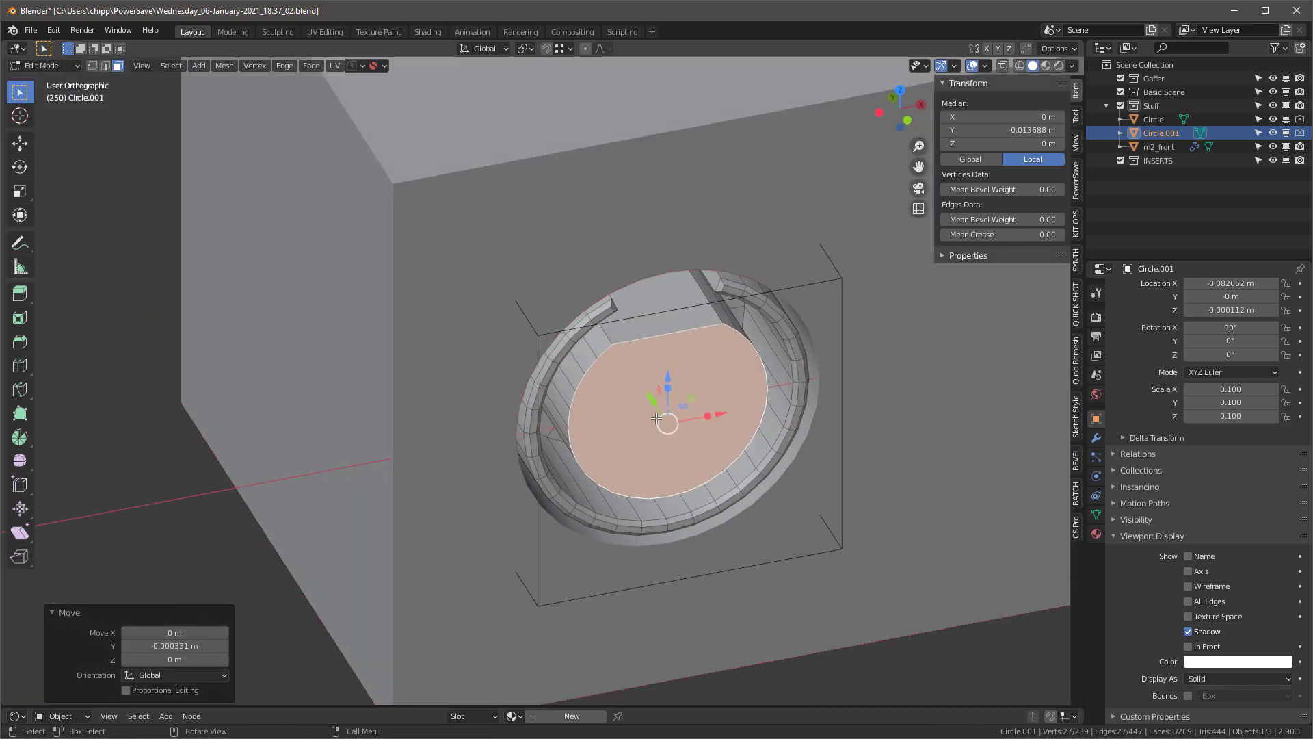
pyautogui.hotkey('ctrl', 'b')
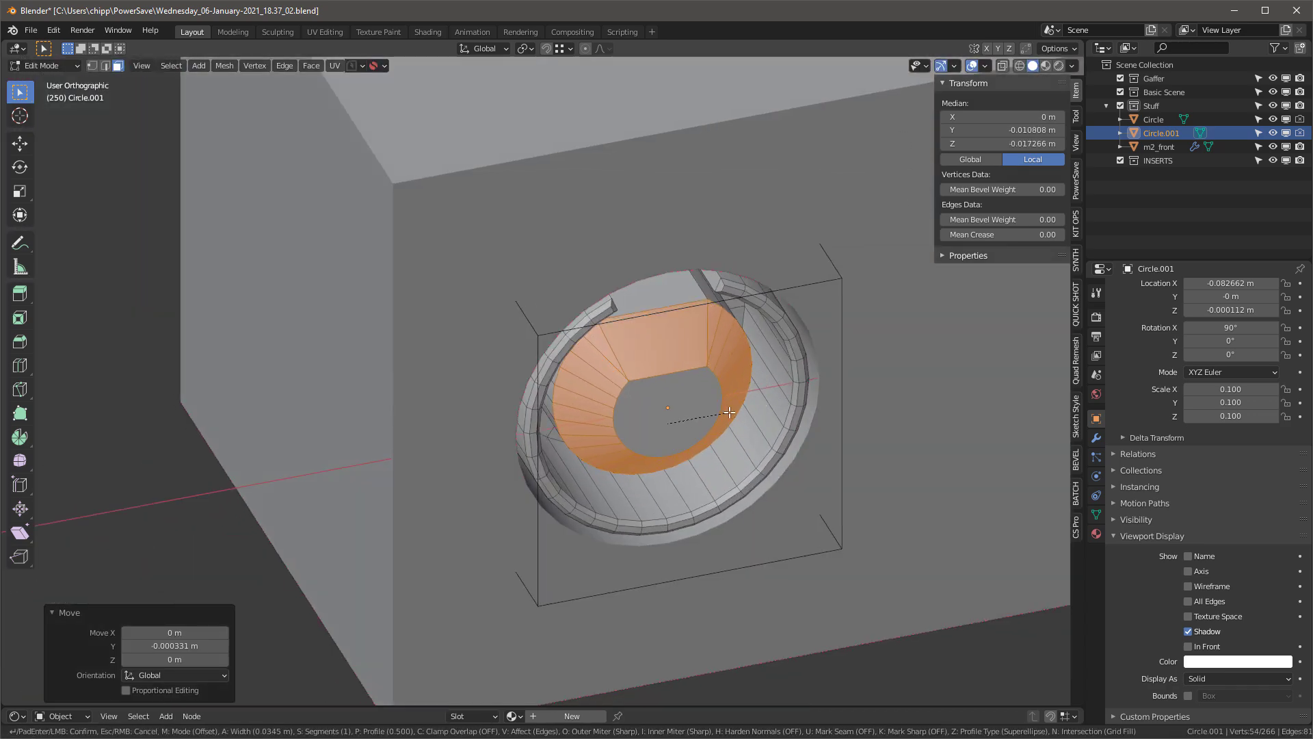
# Confirm the bevel, leave edit mode and view the ring from the front in wireframe
pyautogui.click(688, 421)
pyautogui.press('Tab')
pyautogui.press('KP_1')
pyautogui.hotkey('shift', 'z')
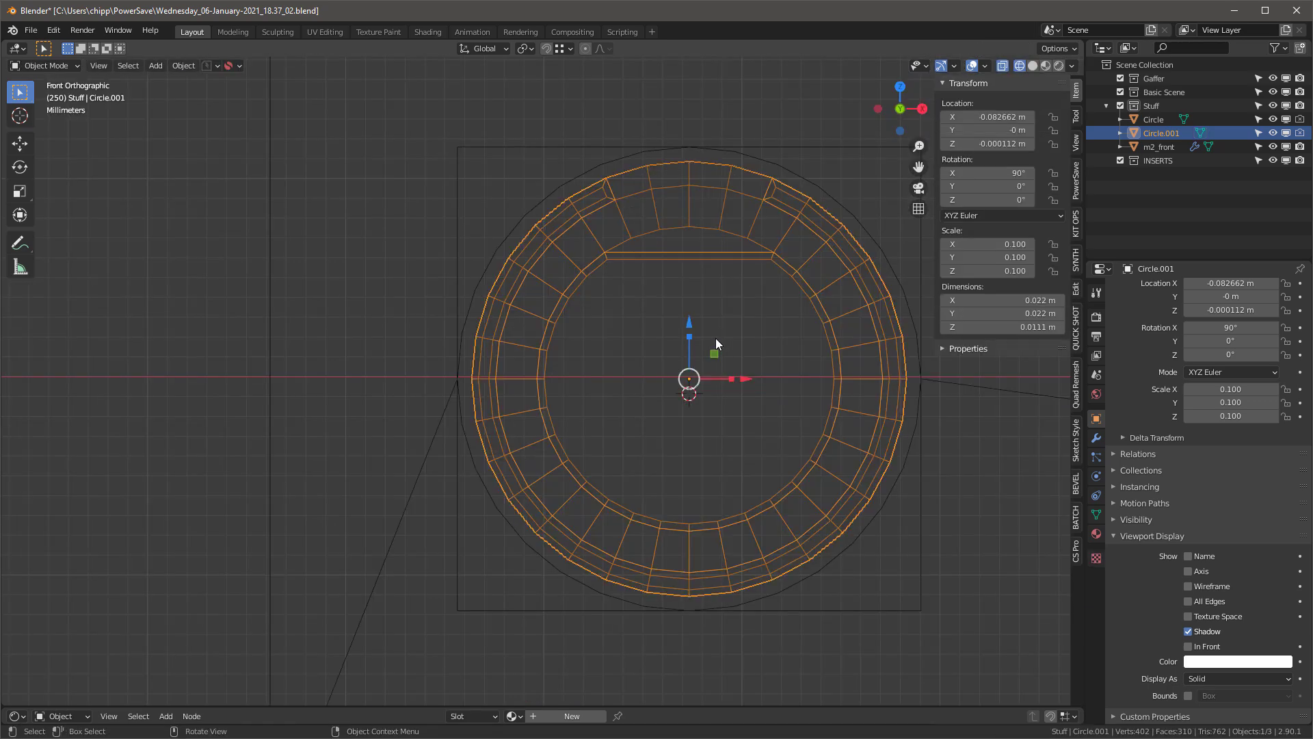
pyautogui.moveTo(716, 330); pyautogui.dragTo(754, 364, button='middle')
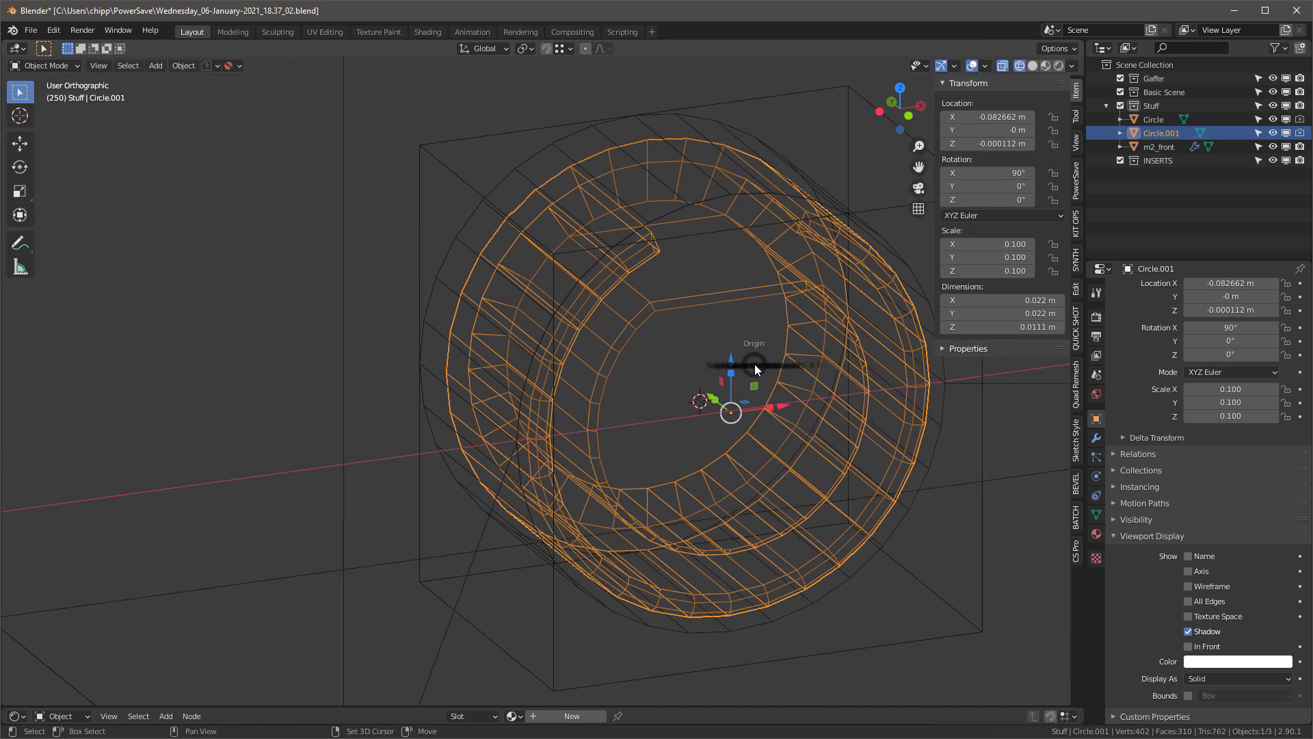
# Set the ring's origin to geometry at Bounds Center and snap the 3D cursor there
pyautogui.hotkey('shift', 's')
pyautogui.click(746, 289)
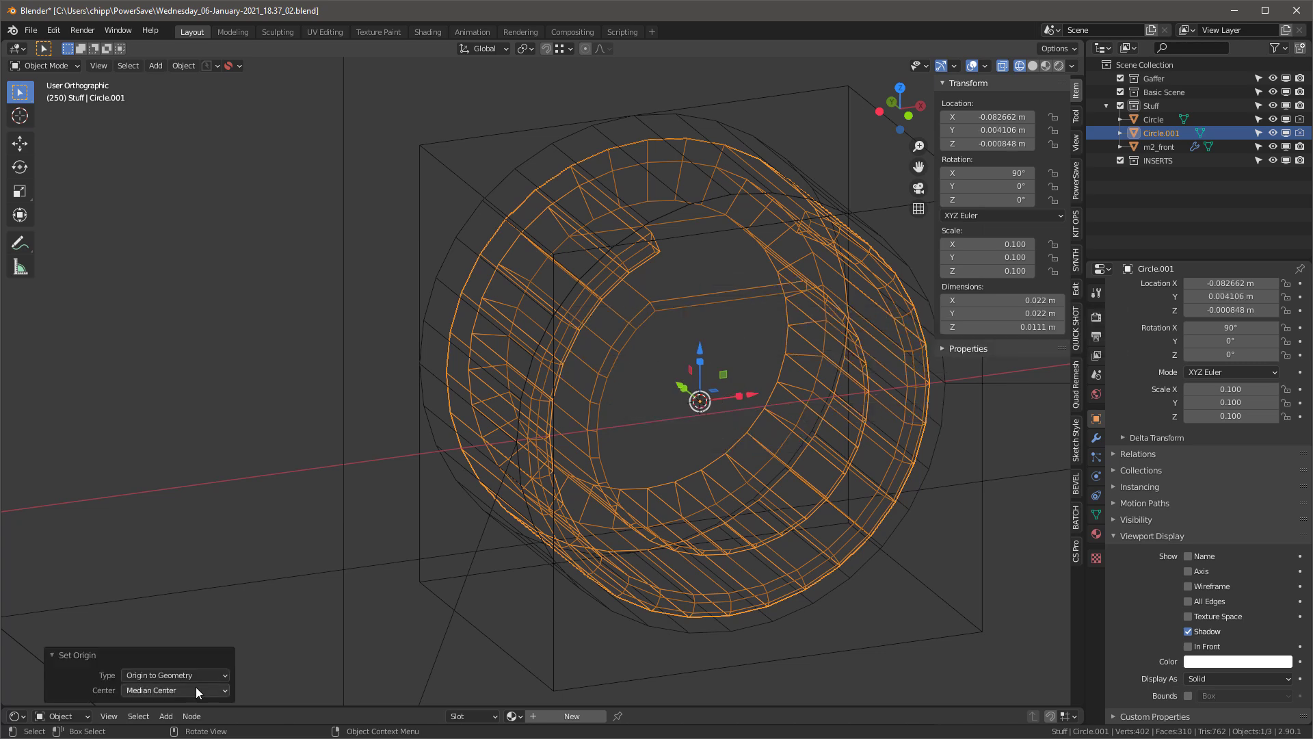
pyautogui.click(141, 688)
pyautogui.click(157, 659)
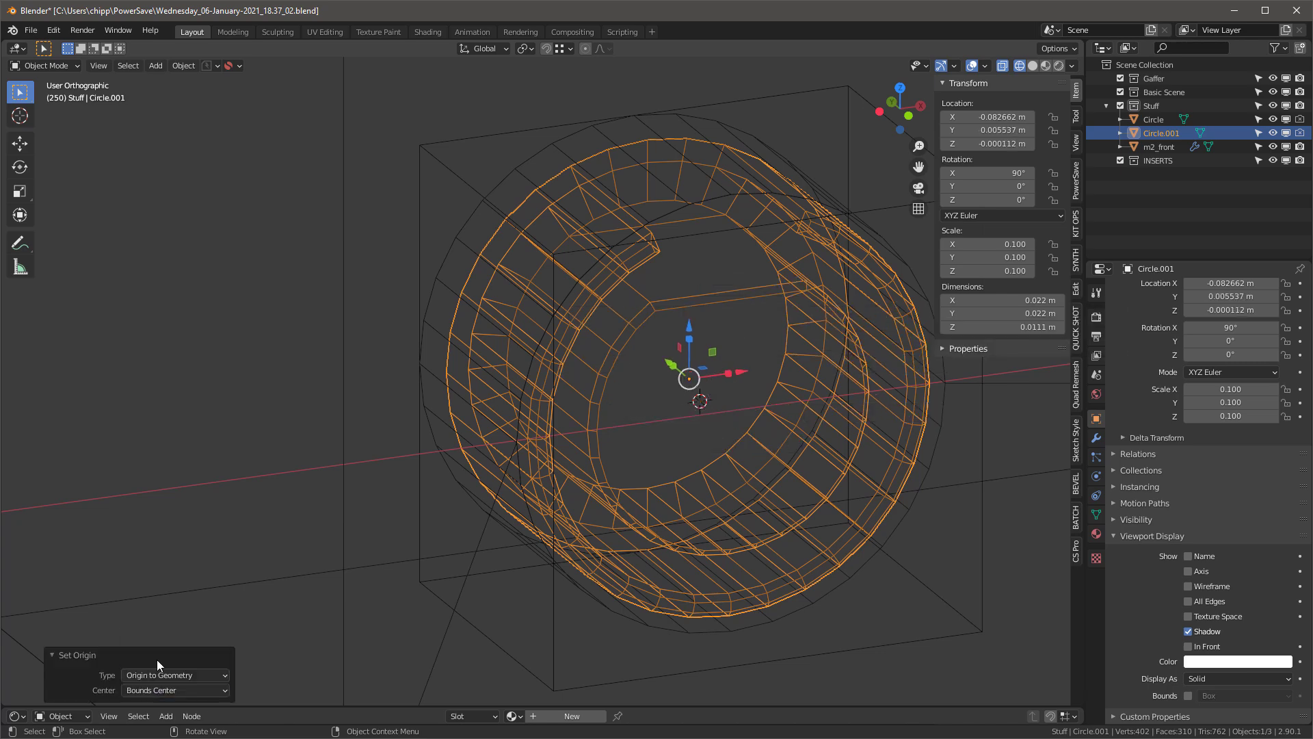
pyautogui.keyDown('alt'); pyautogui.moveTo(720, 440); pyautogui.dragTo(705, 420, button='middle'); pyautogui.keyUp('alt')
pyautogui.hotkey('shift', 's')
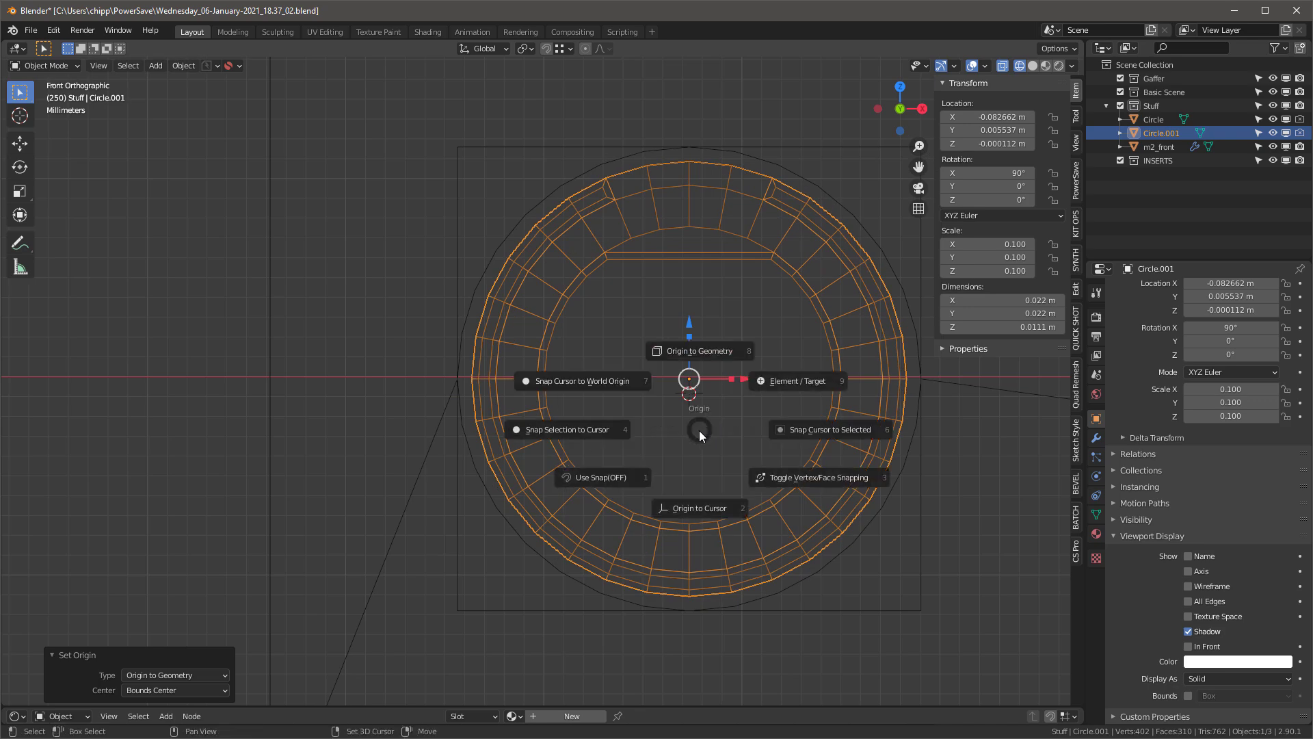
pyautogui.click(835, 433)
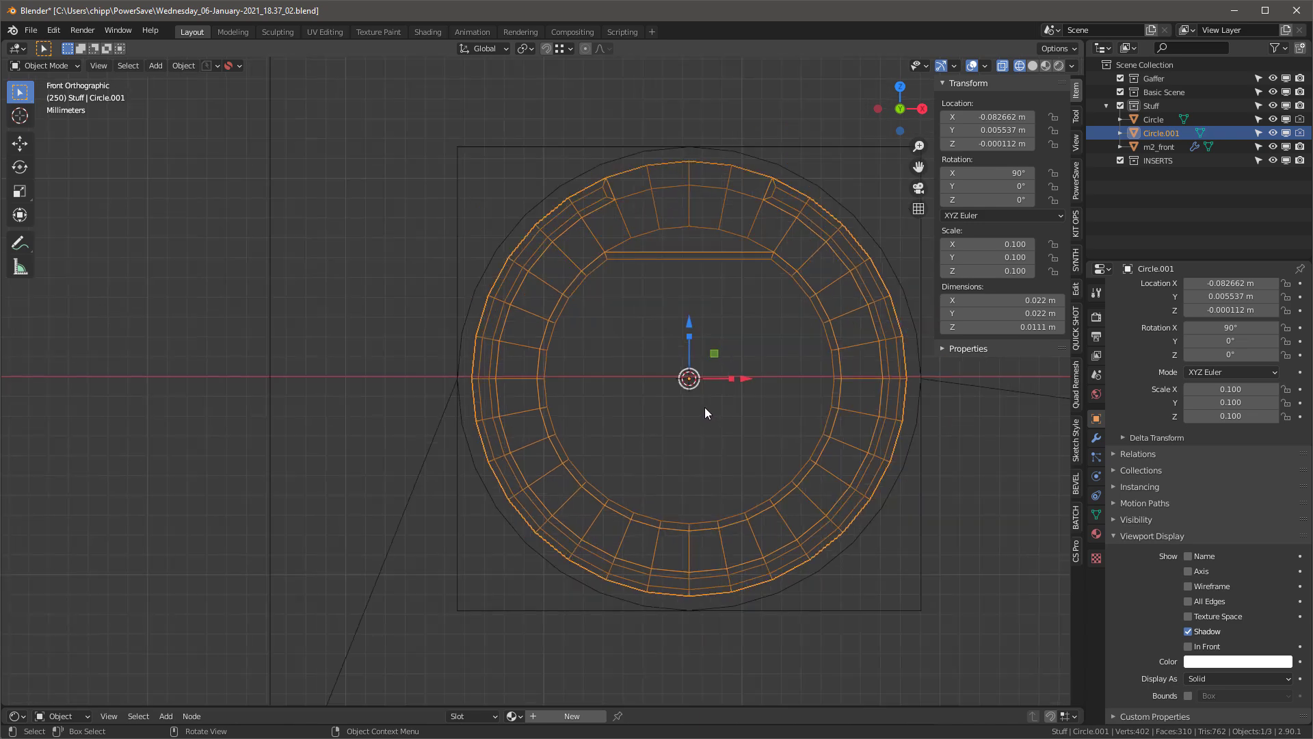
# Add a circle of radius 0.1, rotated 90° on X, to the ring mesh
pyautogui.press('Tab')
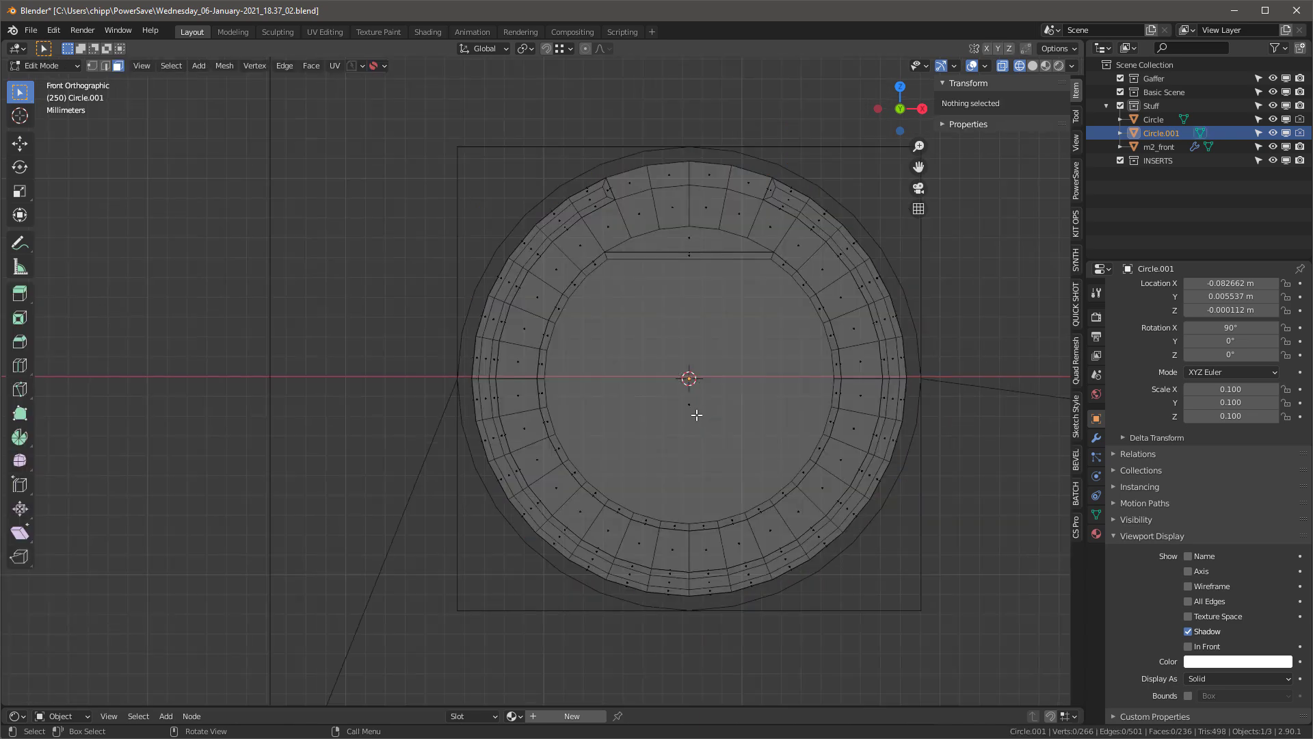
pyautogui.hotkey('shift', 'a')
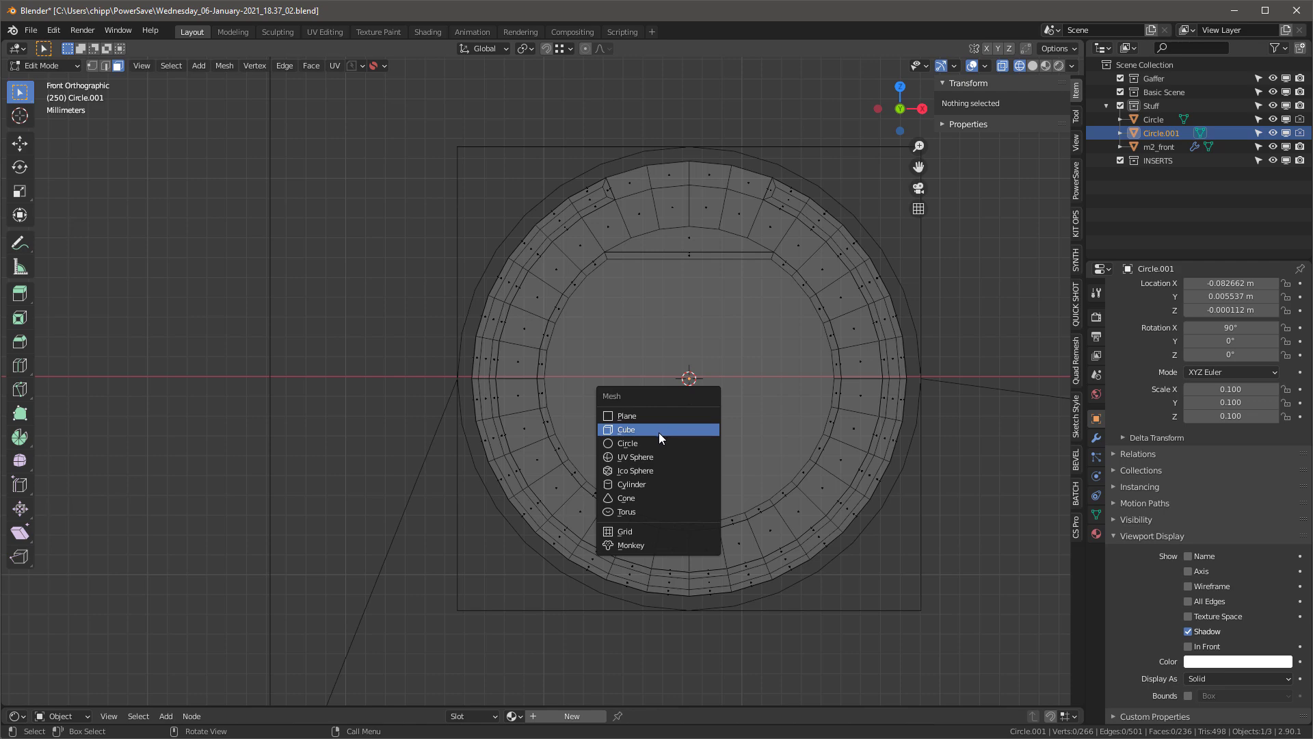
pyautogui.click(641, 443)
pyautogui.click(181, 662)
pyautogui.write('90')
pyautogui.press('Tab')
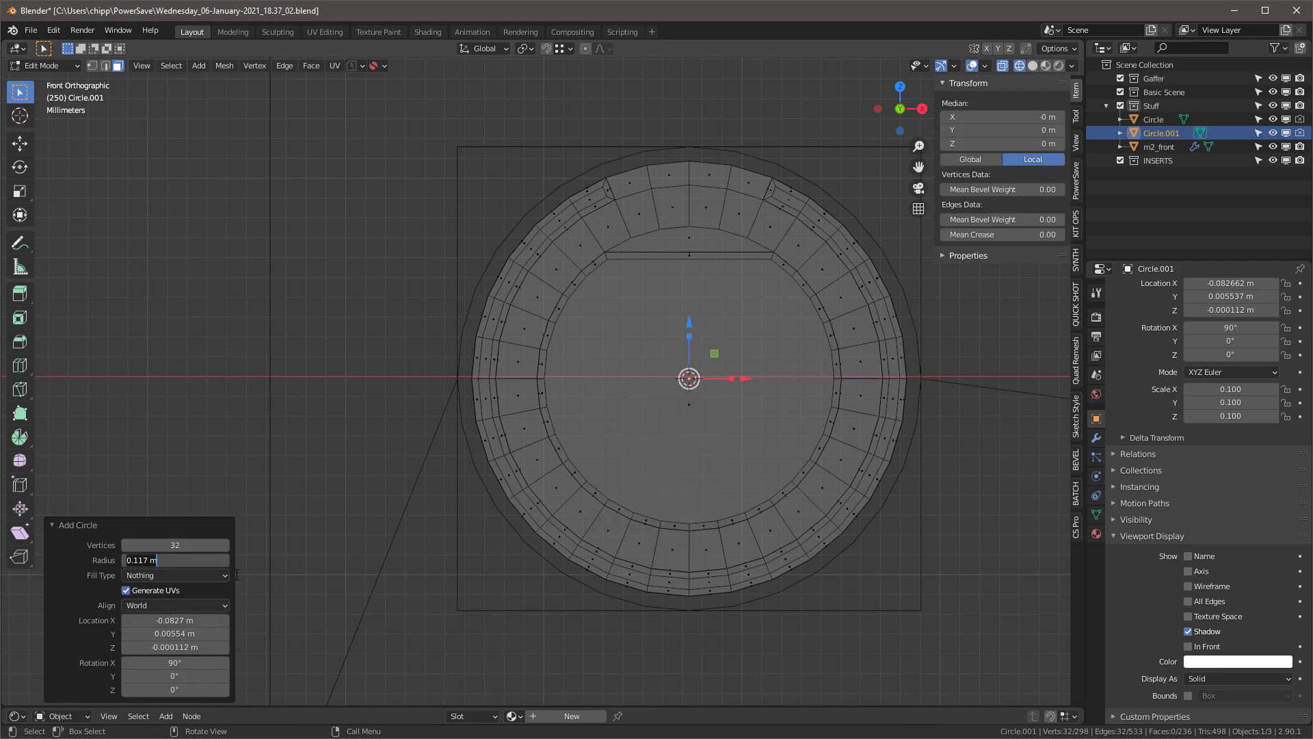
pyautogui.write('.1')
pyautogui.press('Return')
# Select the new circle's edge loop alone and fill it with a face
pyautogui.press('Tab')
pyautogui.scroll(-2, 649, 453)
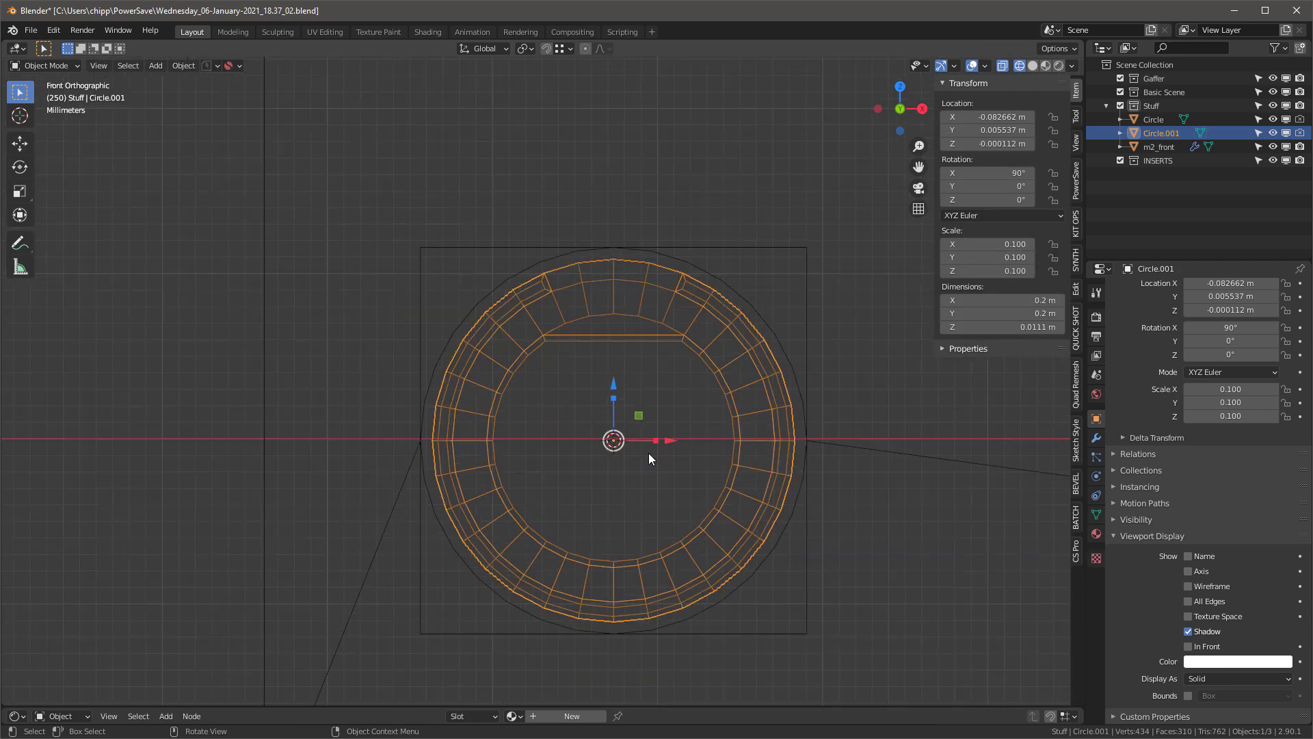
pyautogui.scroll(6, 658, 445)
pyautogui.press('Tab')
pyautogui.scroll(-5, 625, 446)
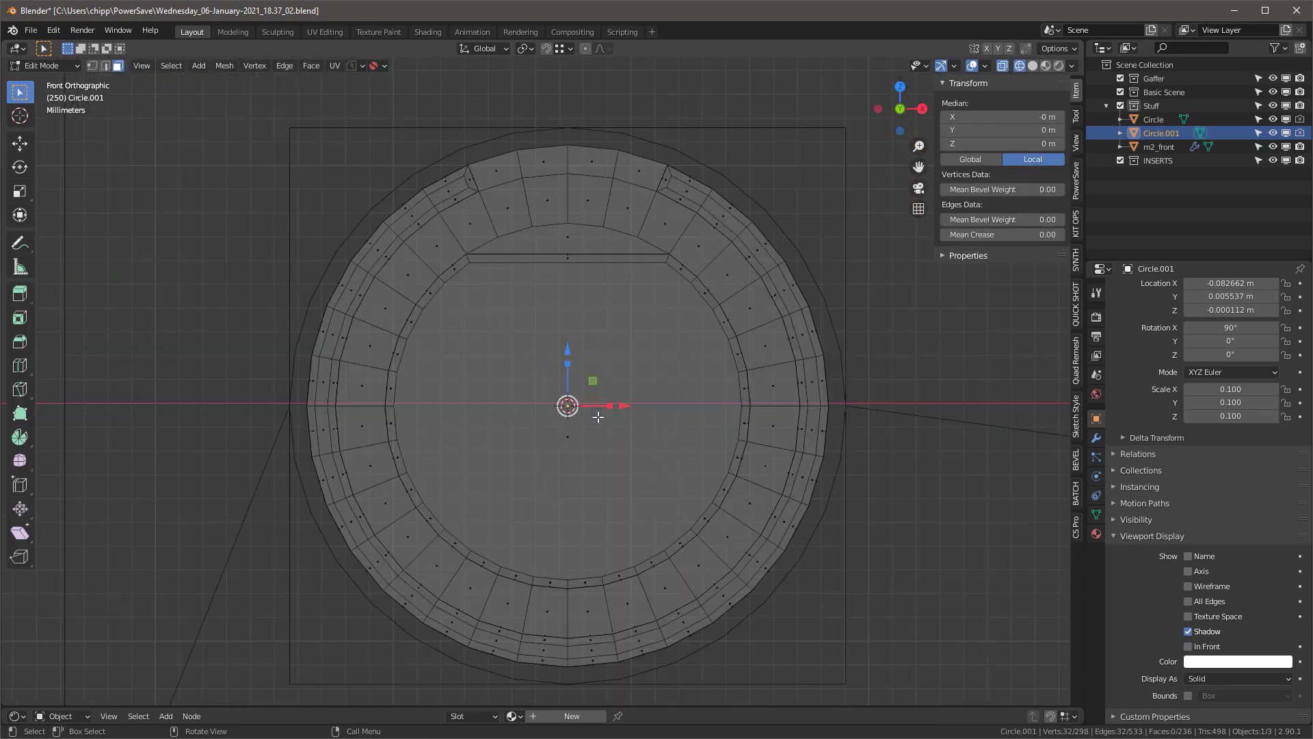
pyautogui.moveTo(625, 445); pyautogui.dragTo(671, 417, button='middle')
pyautogui.keyDown('alt'); pyautogui.moveTo(629, 345); pyautogui.dragTo(575, 293, button='middle'); pyautogui.keyUp('alt')
pyautogui.scroll(2, 682, 268)
pyautogui.scroll(-2, 682, 269)
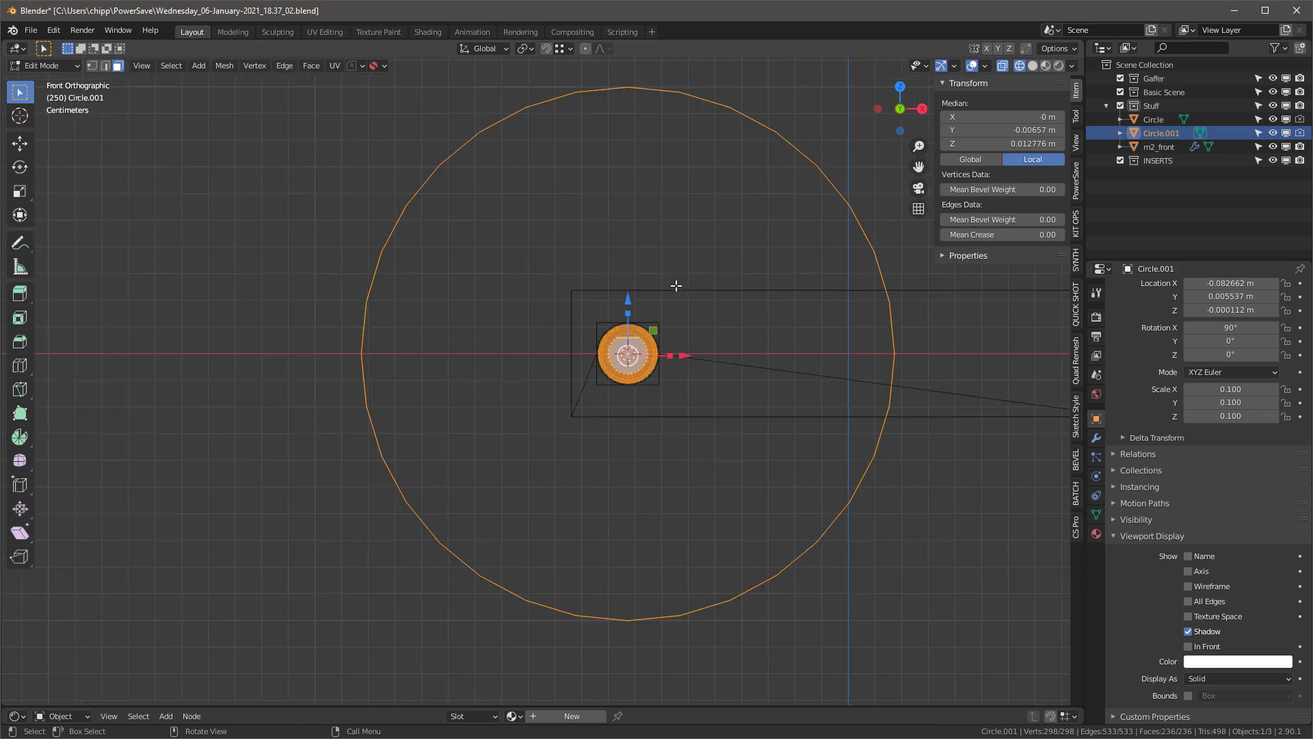
pyautogui.hotkey('alt', 'a')
pyautogui.press('2')
pyautogui.press('l')
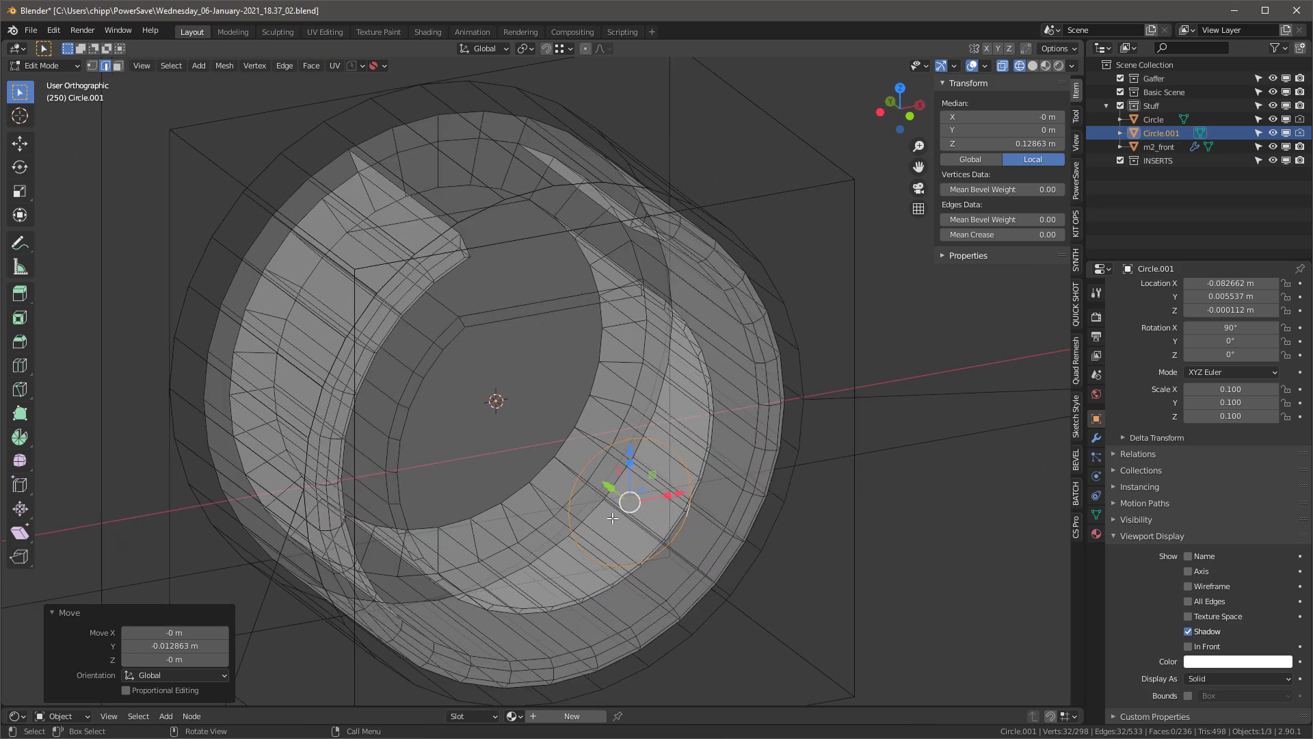
pyautogui.press('f')
# Return to front view in vertex mode, then switch to the MOTU M2 reference photo
pyautogui.press('KP_1')
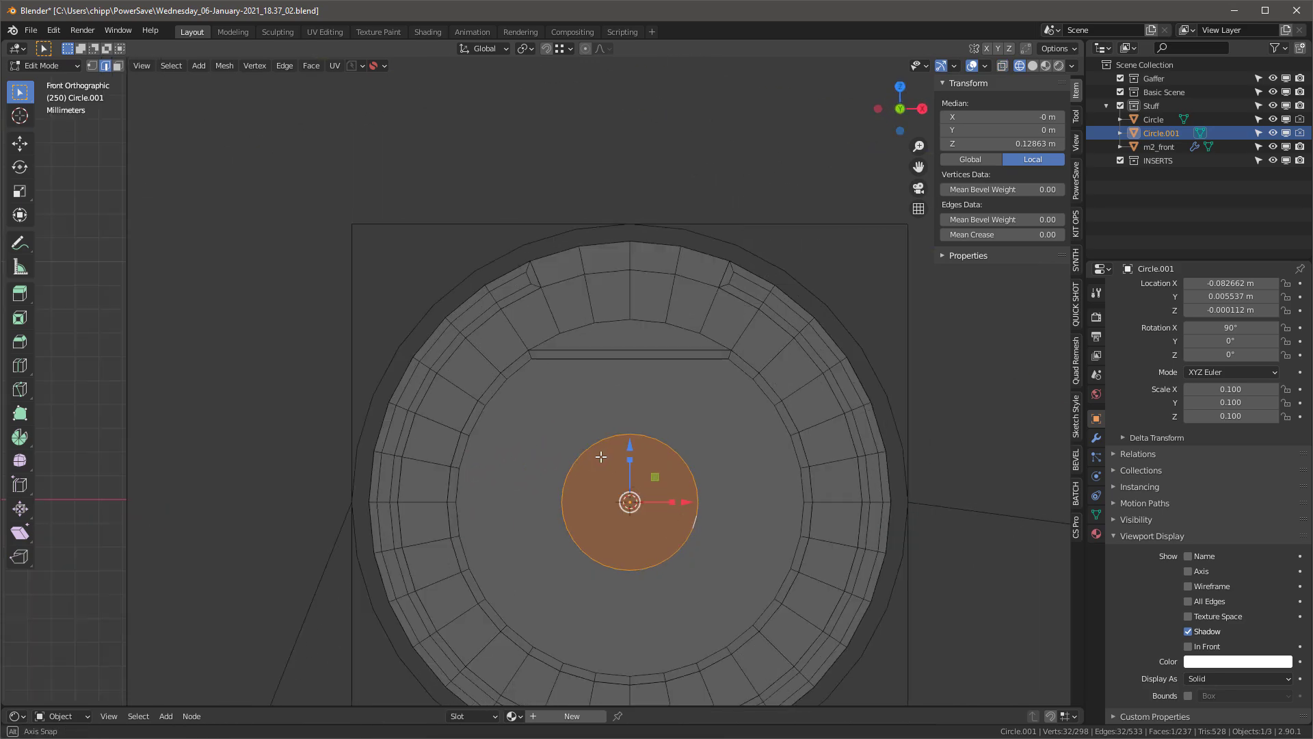
pyautogui.press('1')
pyautogui.scroll(2, 618, 487)
pyautogui.hotkey('alt', 'Tab')
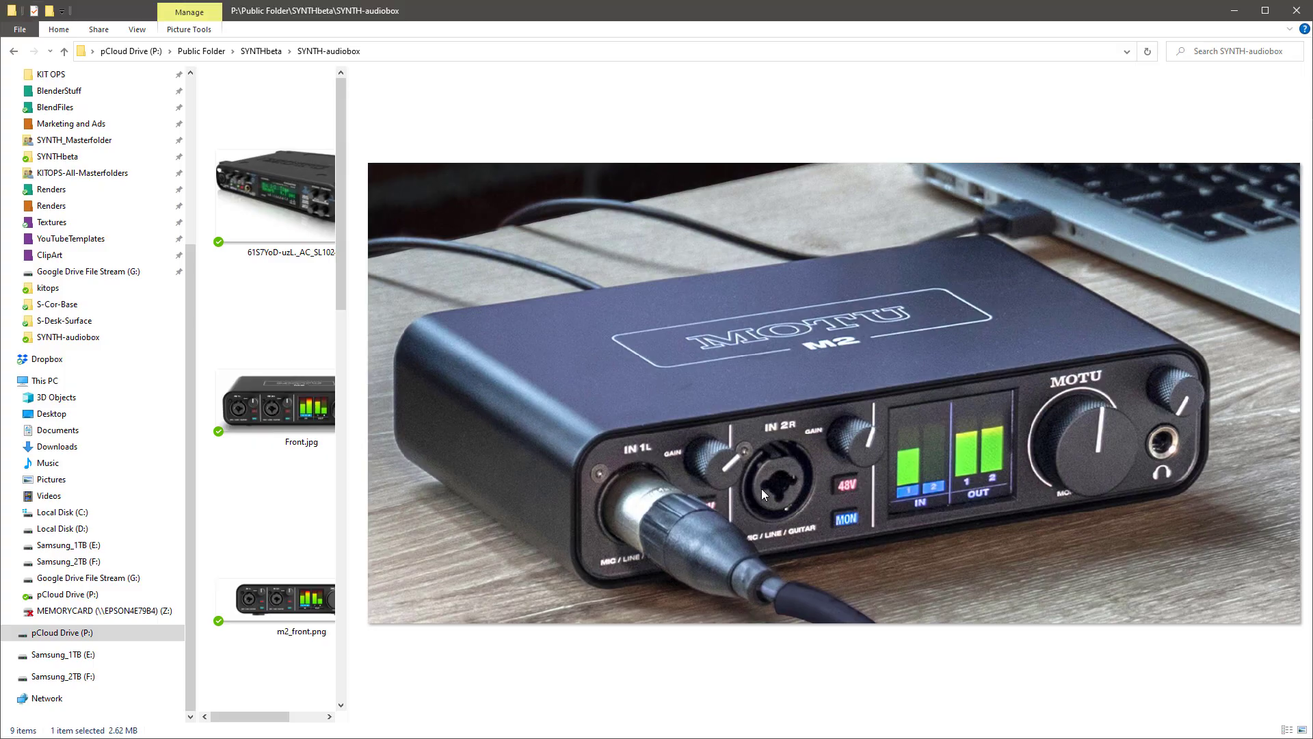
# Extrude three right-edge vertices of the inner circle along X and push the middle one outward
pyautogui.hotkey('alt', 'Tab')
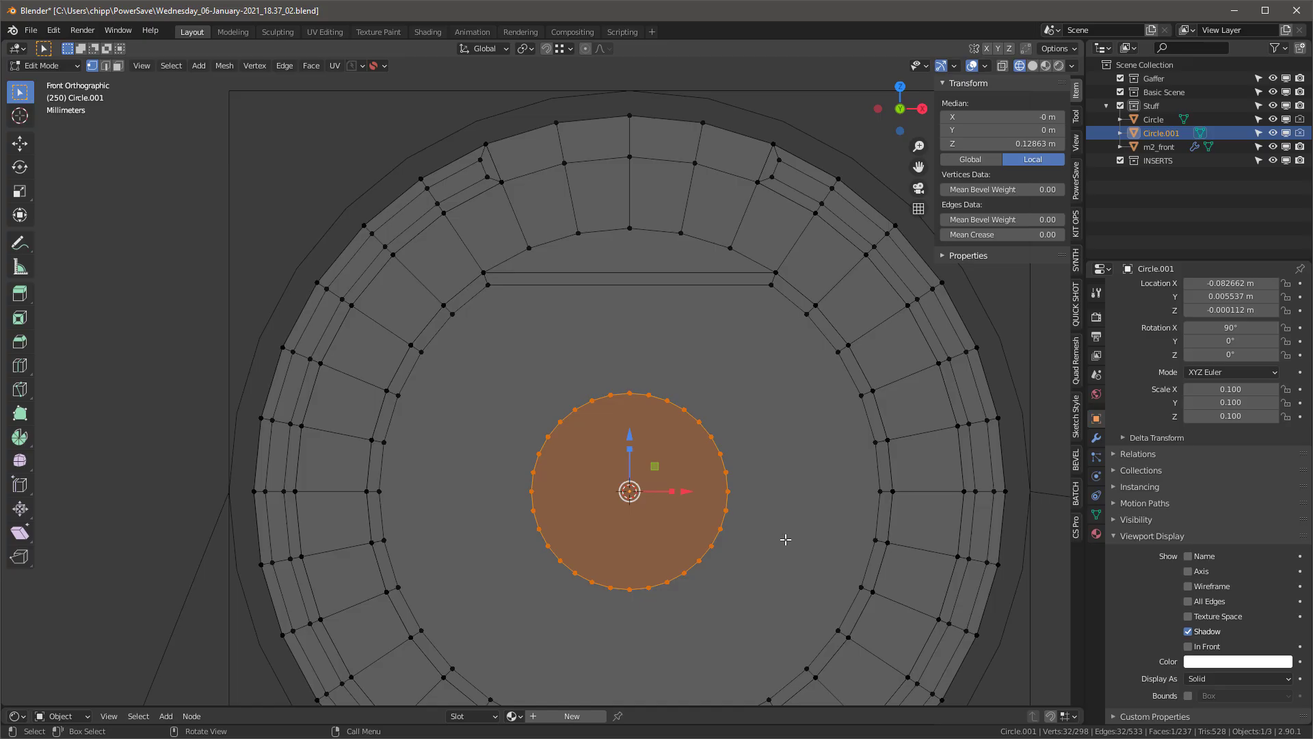
pyautogui.scroll(2, 702, 438)
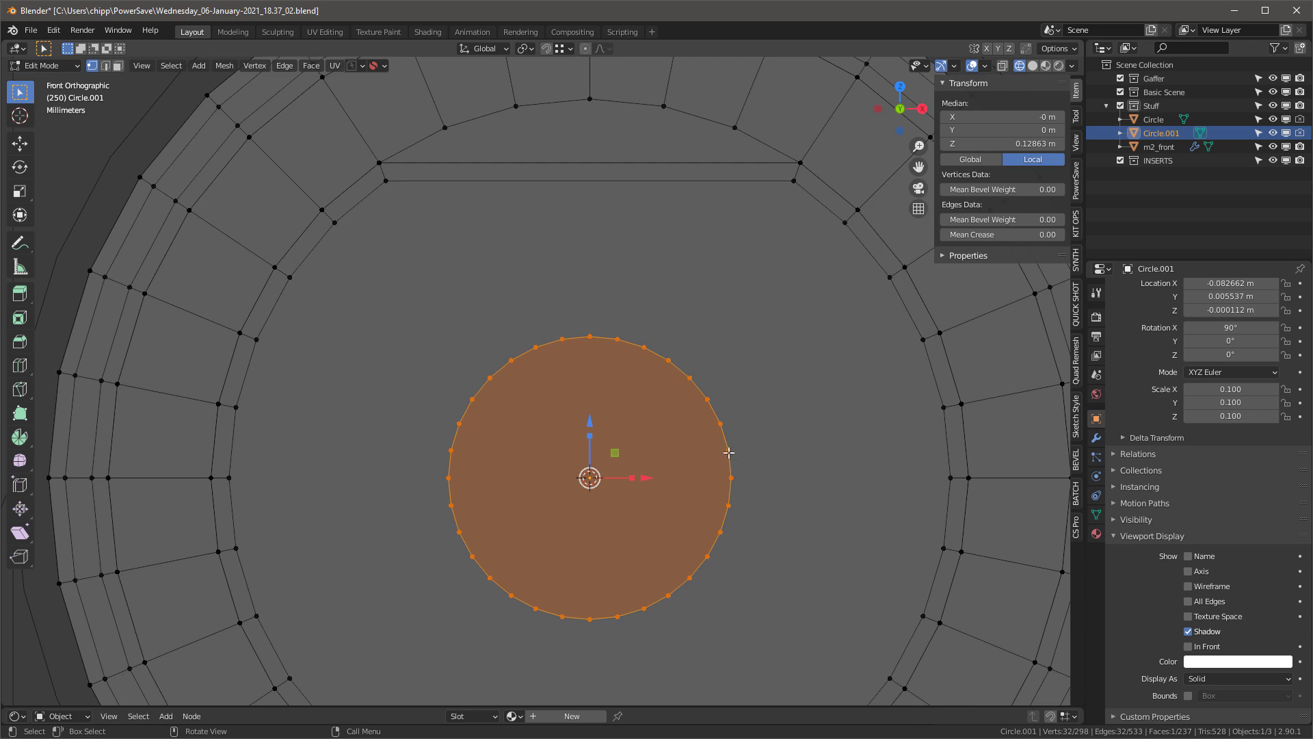
pyautogui.click(729, 452)
pyautogui.keyDown('shift'); pyautogui.click(731, 478); pyautogui.keyUp('shift')
pyautogui.keyDown('shift'); pyautogui.click(729, 504); pyautogui.keyUp('shift')
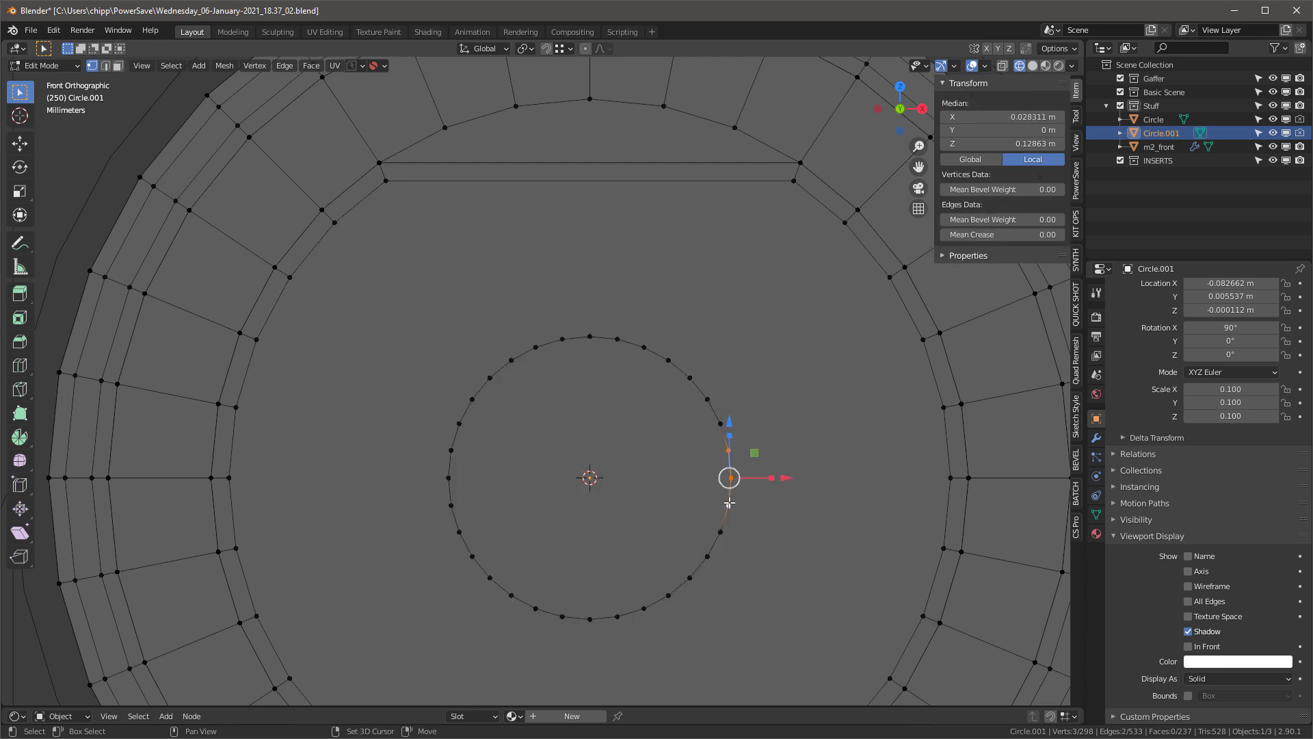
pyautogui.press('e')
pyautogui.press('x')
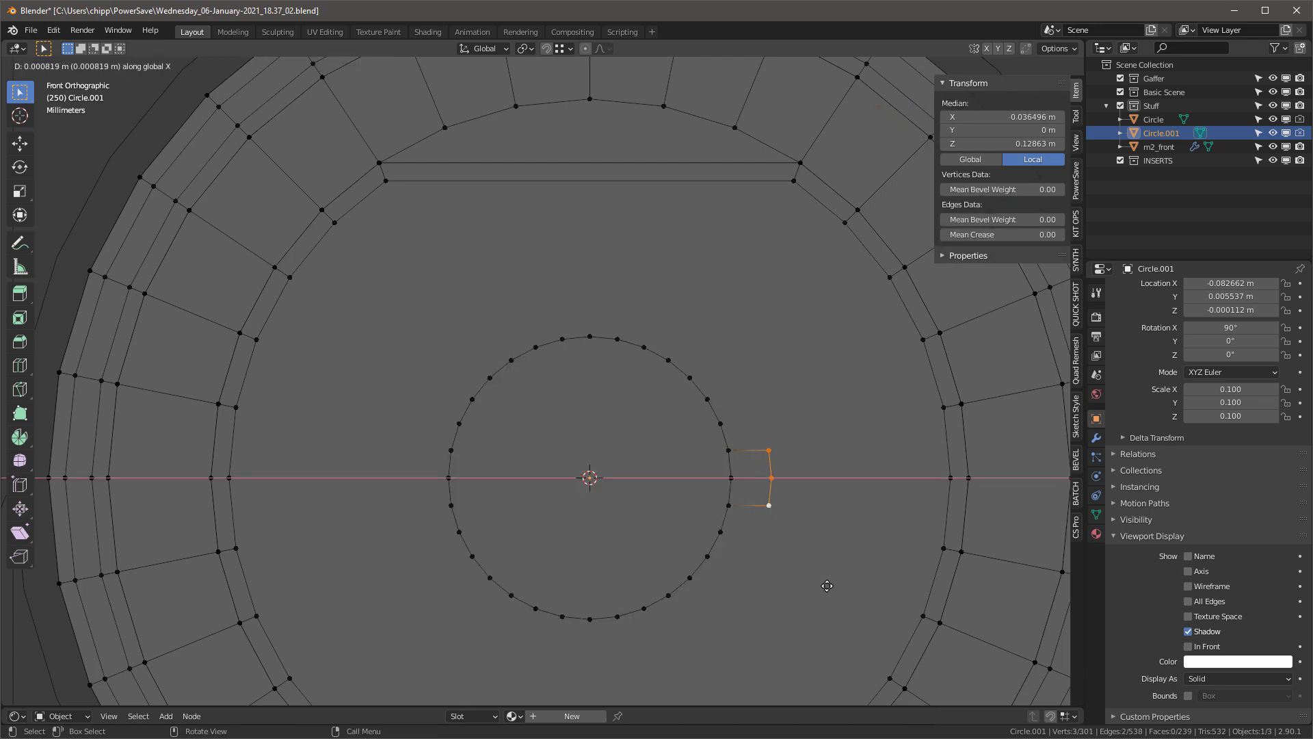
pyautogui.click(844, 485)
pyautogui.click(844, 485)
pyautogui.moveTo(851, 477); pyautogui.dragTo(862, 479)
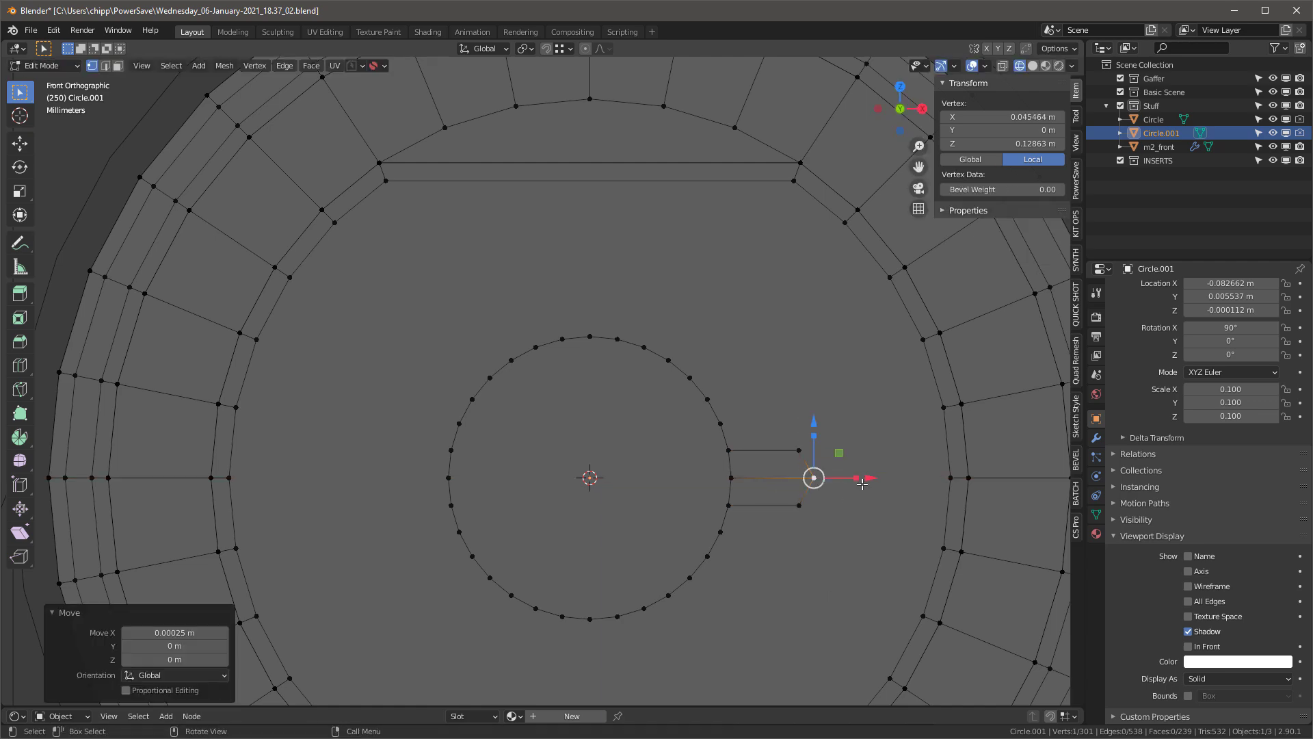
# Scale the tab's two inner vertices along Z to shape the pointed key tab
pyautogui.scroll(-3, 722, 541)
pyautogui.scroll(3, 748, 544)
pyautogui.keyDown('shift'); pyautogui.moveTo(748, 544); pyautogui.dragTo(756, 507, button='middle'); pyautogui.keyUp('shift')
pyautogui.click(736, 484)
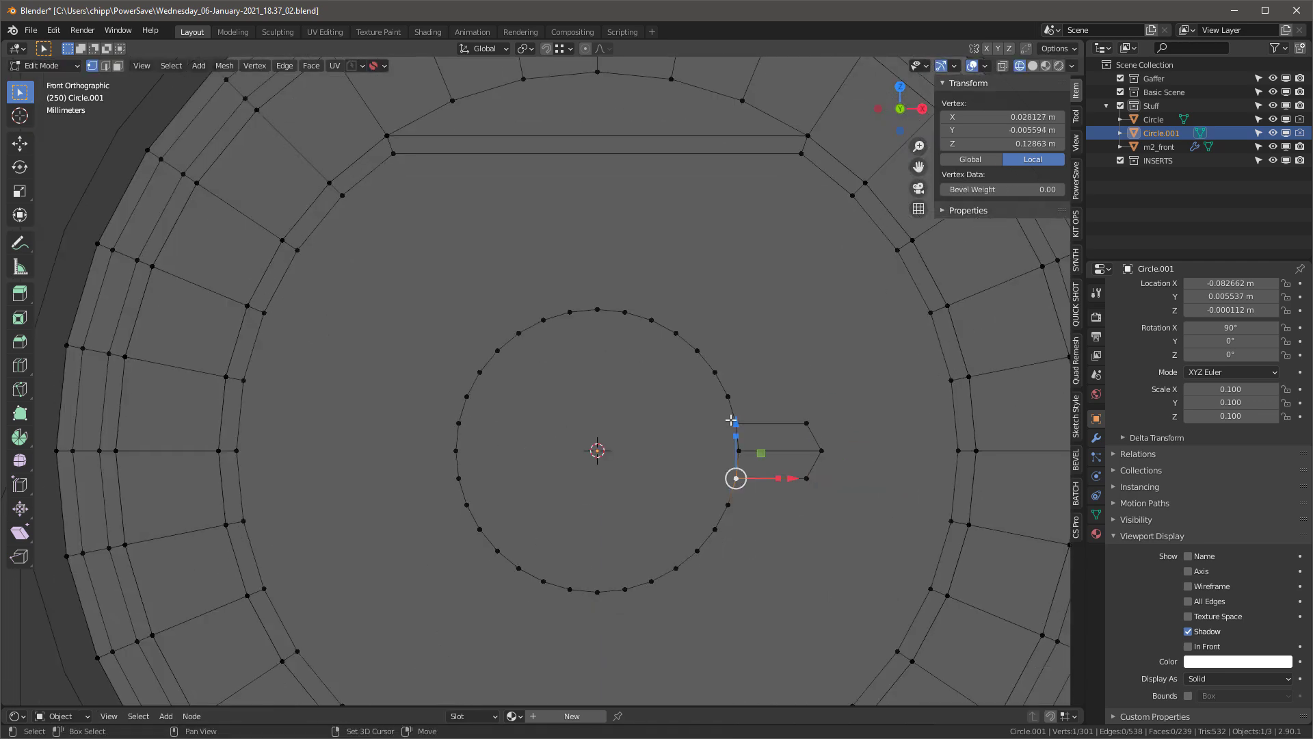
pyautogui.keyDown('shift'); pyautogui.click(736, 417); pyautogui.keyUp('shift')
pyautogui.press('s')
pyautogui.press('z')
pyautogui.click(734, 402)
pyautogui.scroll(-4, 752, 453)
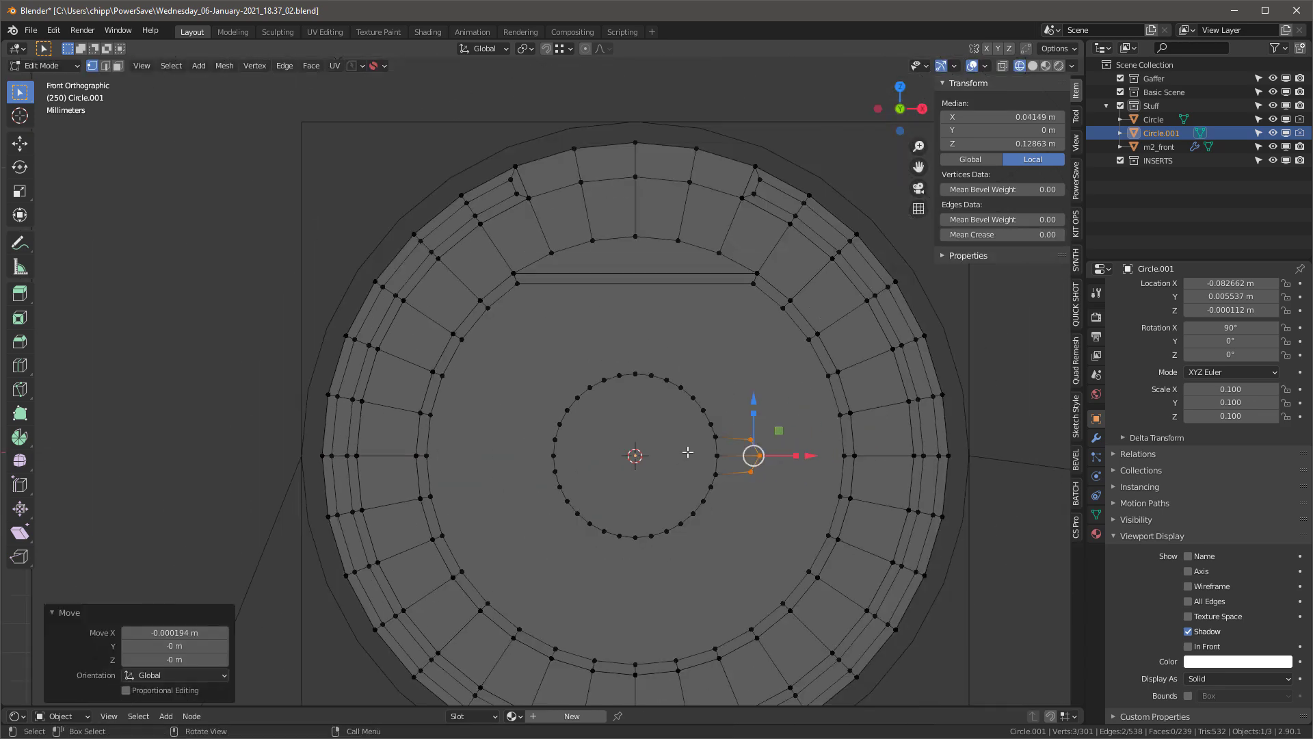
# Symmetrize the whole mesh from +X to -X to mirror the tab onto the left
pyautogui.press('a')
pyautogui.press('q')
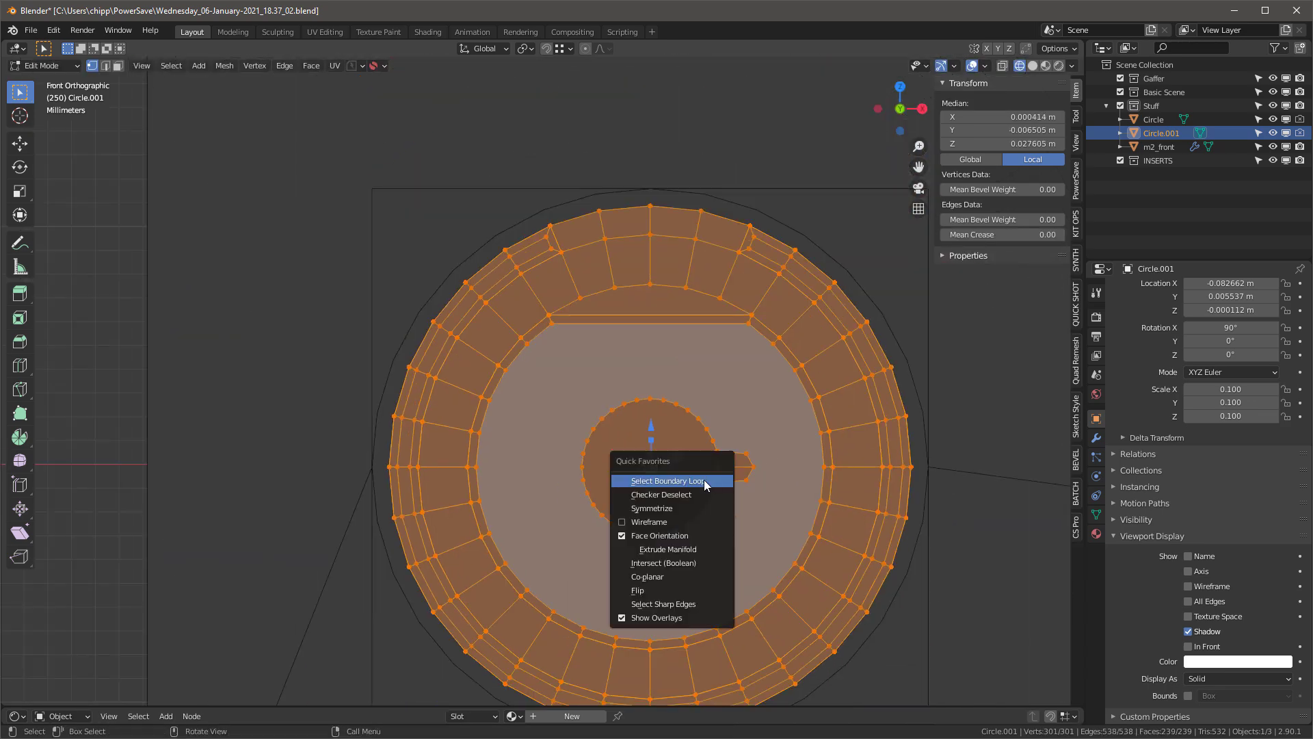
pyautogui.click(669, 507)
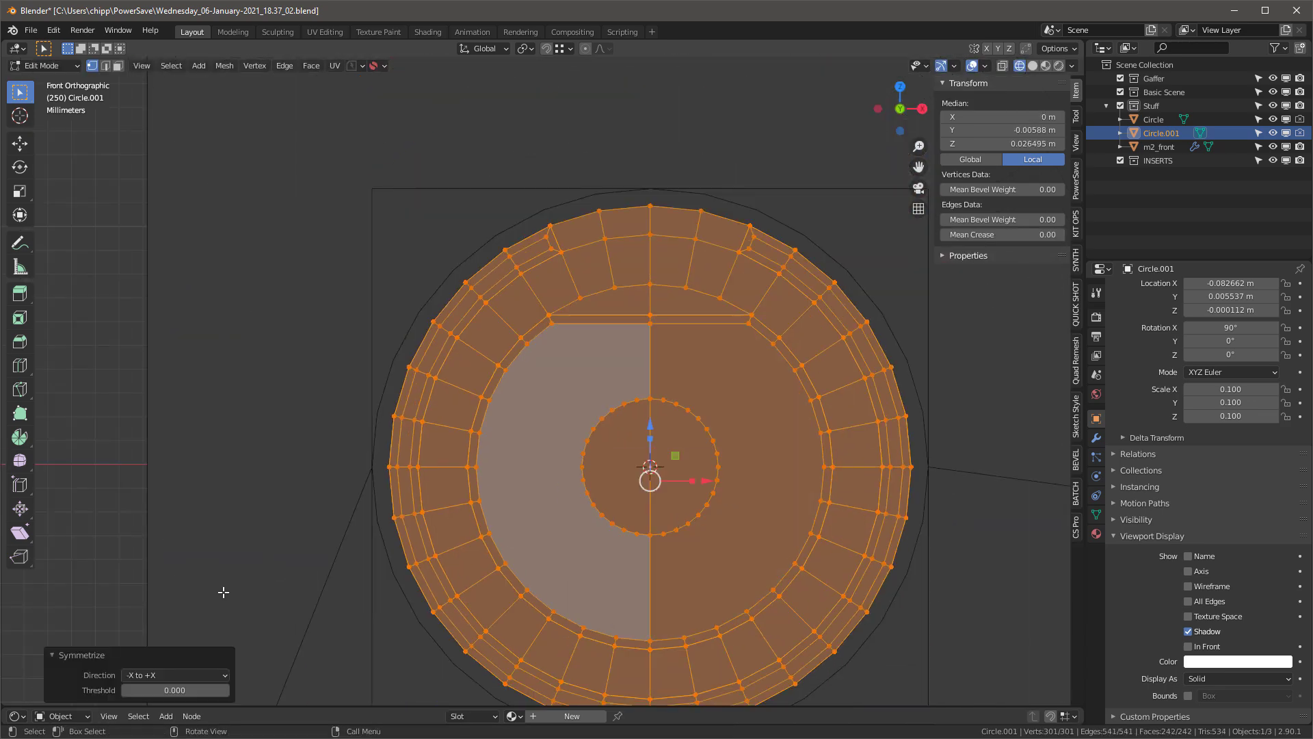
pyautogui.click(152, 675)
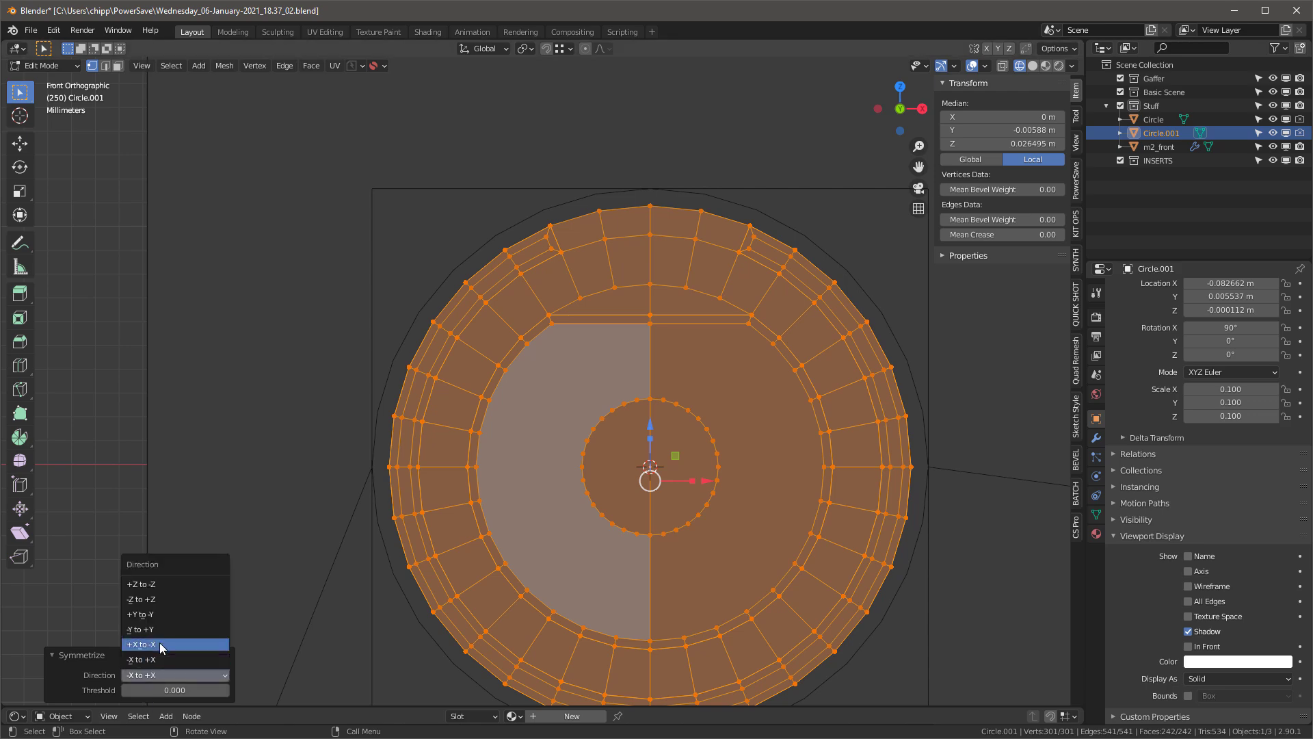
pyautogui.click(162, 645)
# Extrude the bottom vertices down along Z and widen them along X into a bottom tab
pyautogui.scroll(3, 669, 566)
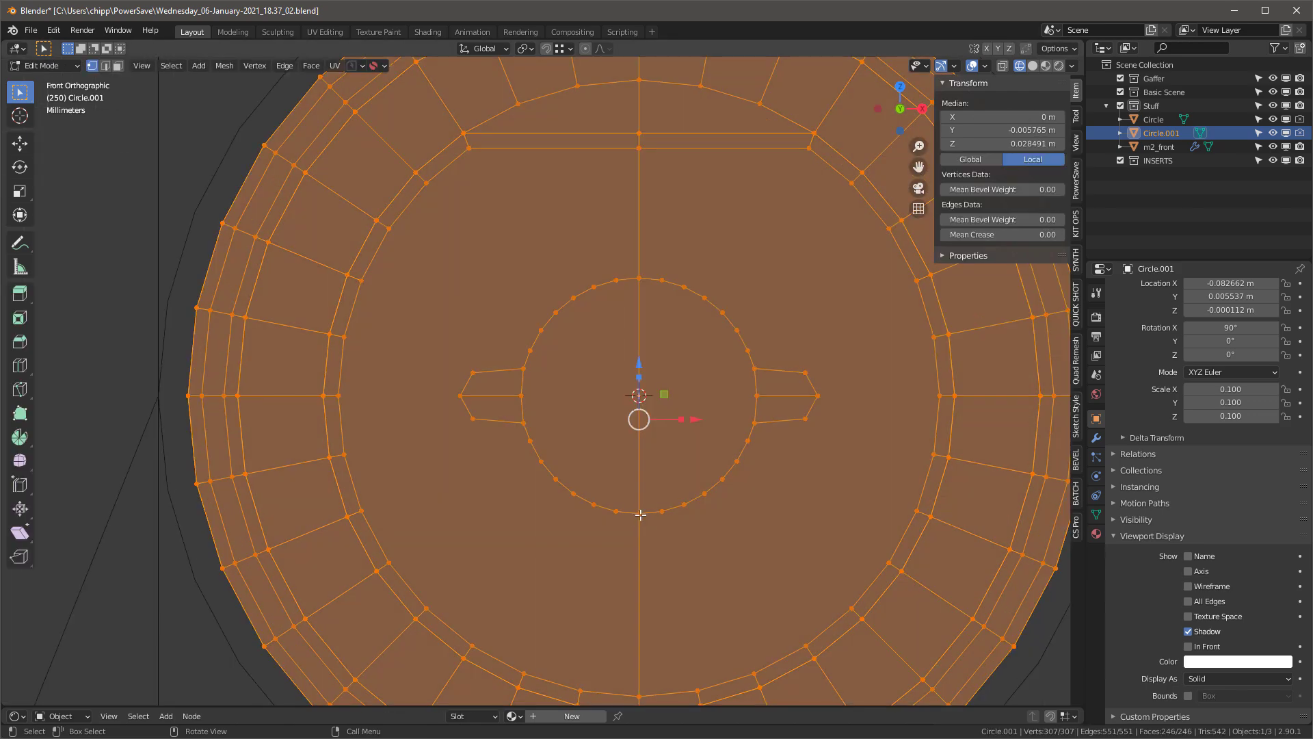
pyautogui.click(618, 510)
pyautogui.keyDown('ctrl'); pyautogui.click(662, 511); pyautogui.keyUp('ctrl')
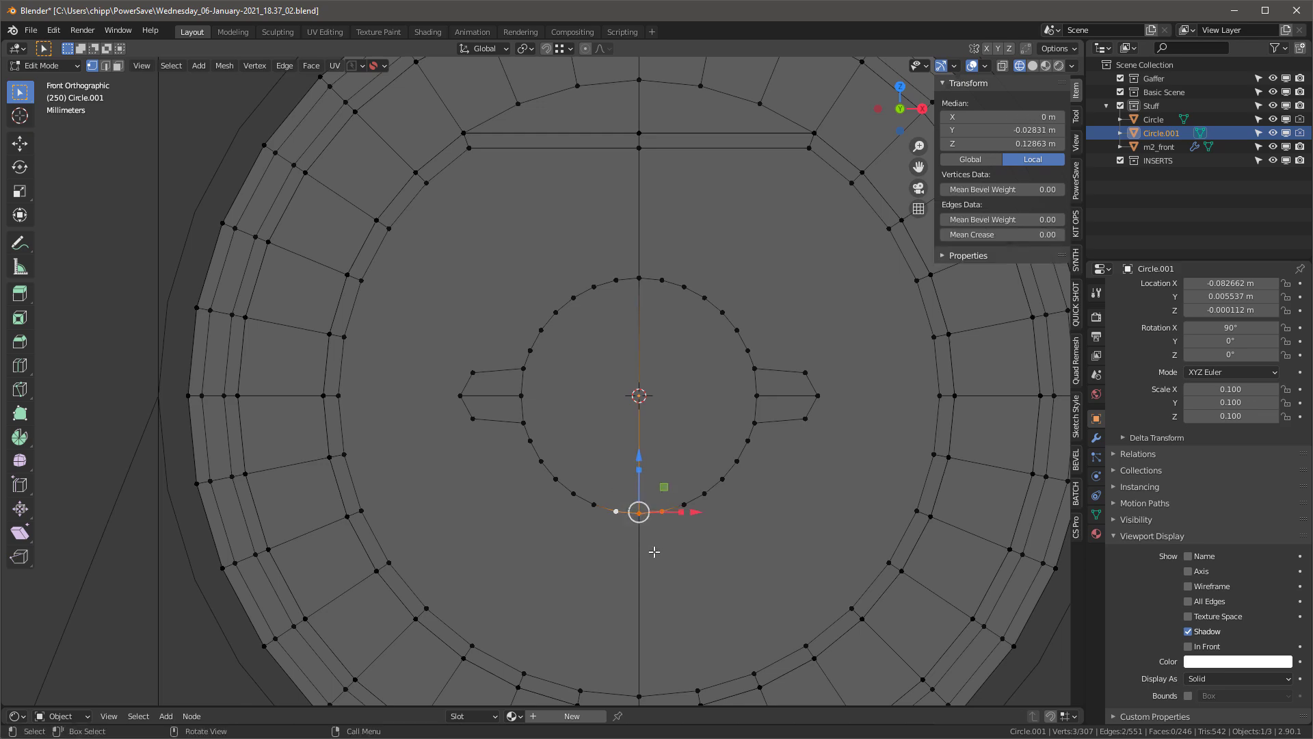
pyautogui.press('e')
pyautogui.press('z')
pyautogui.click(626, 513)
pyautogui.press('s')
pyautogui.press('x')
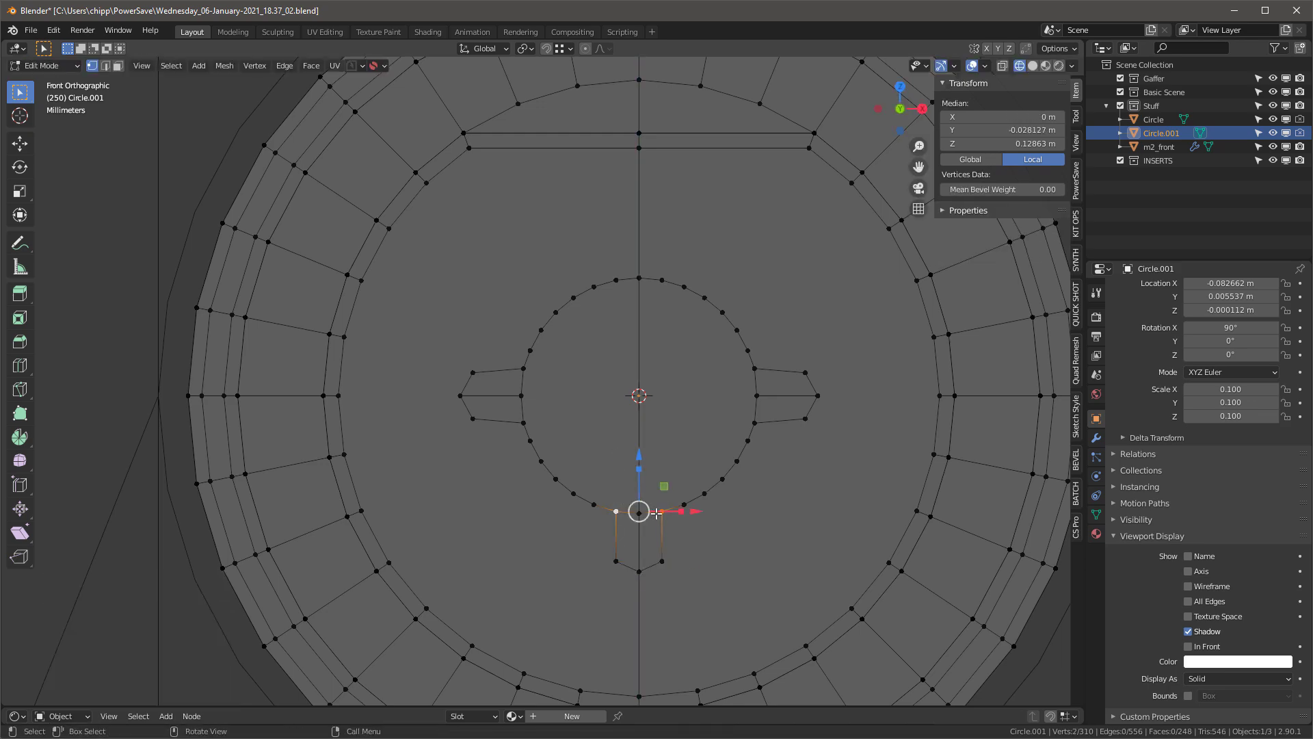
pyautogui.click(633, 513)
# From an angled view, select the plug's half-circle face in face mode
pyautogui.scroll(-4, 644, 514)
pyautogui.moveTo(644, 515); pyautogui.dragTo(673, 503, button='middle')
pyautogui.scroll(2, 639, 474)
pyautogui.press('3')
pyautogui.click(639, 474)
# Extrude the linked keyed plug faces outward into a solid cylinder
pyautogui.hotkey('ctrl', 'l')
pyautogui.press('e')
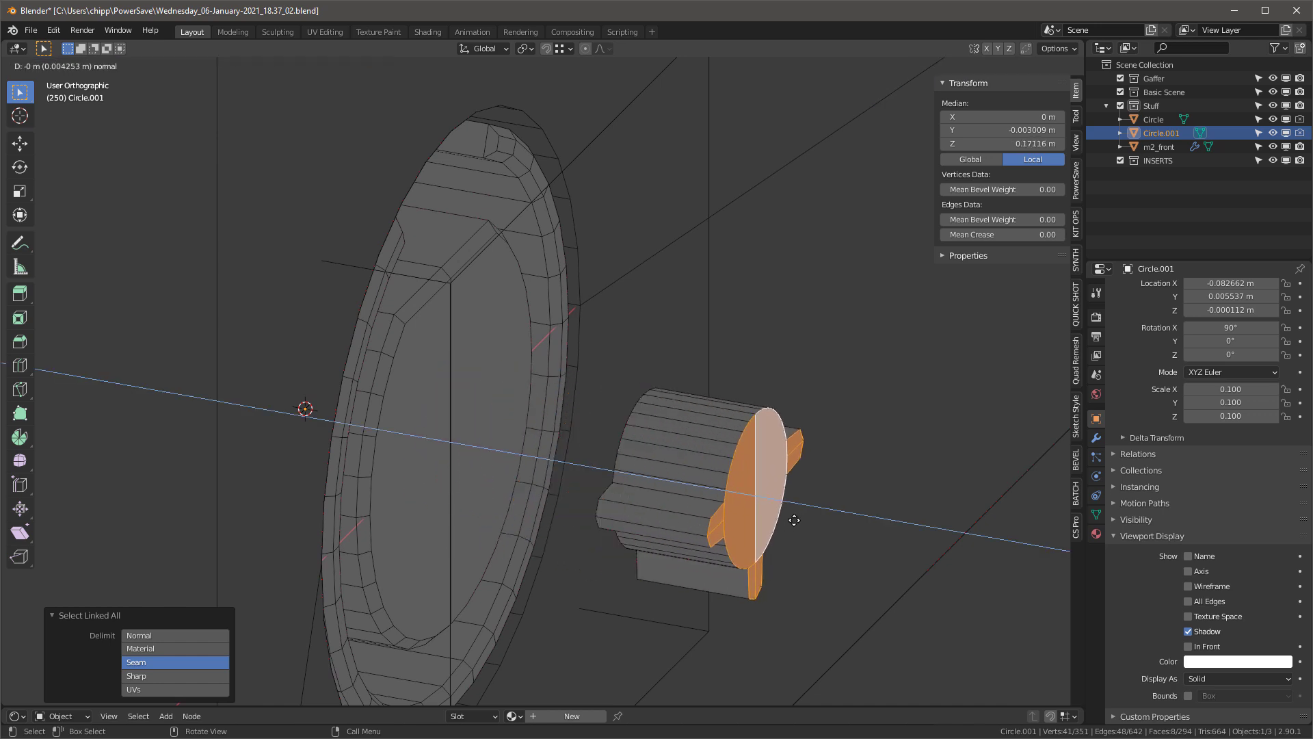
pyautogui.click(943, 551)
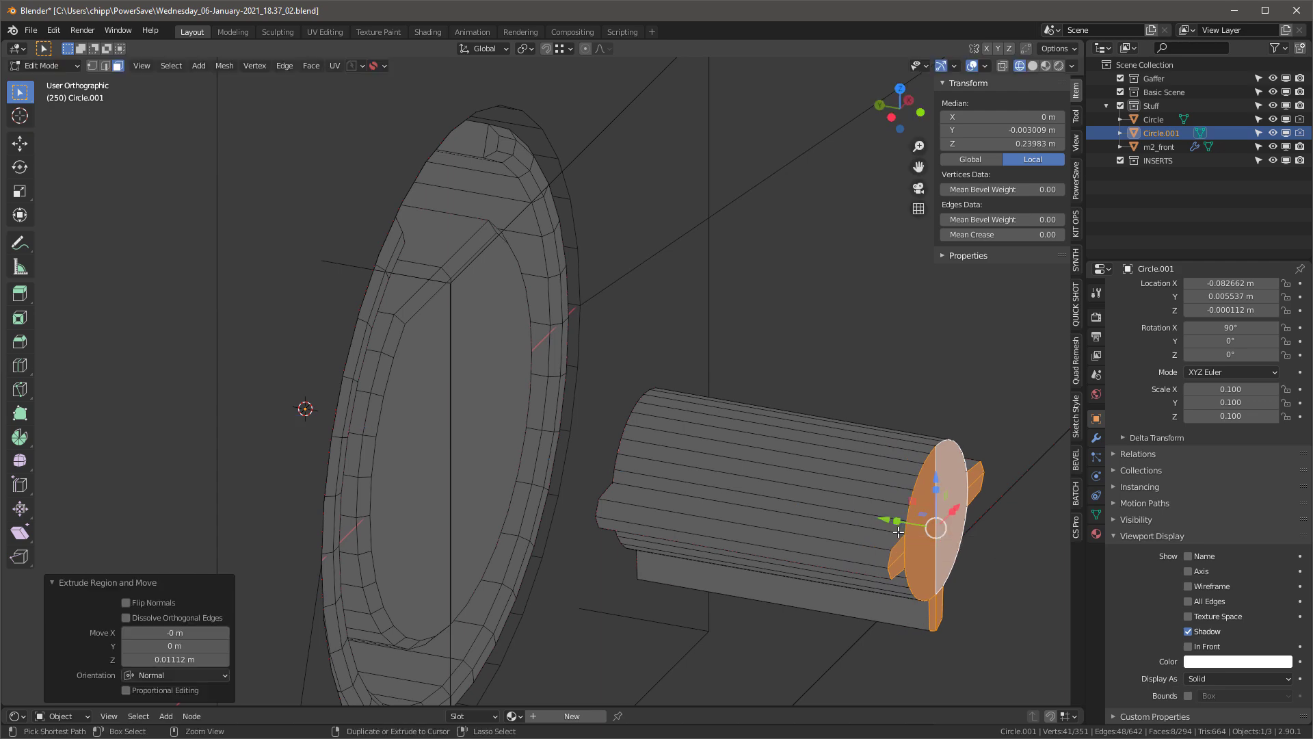
# From the left view, move the whole plug 0.015261 m along Y into the m2_front housing
pyautogui.hotkey('ctrl', 'l')
pyautogui.press('ctrl+KP_3')
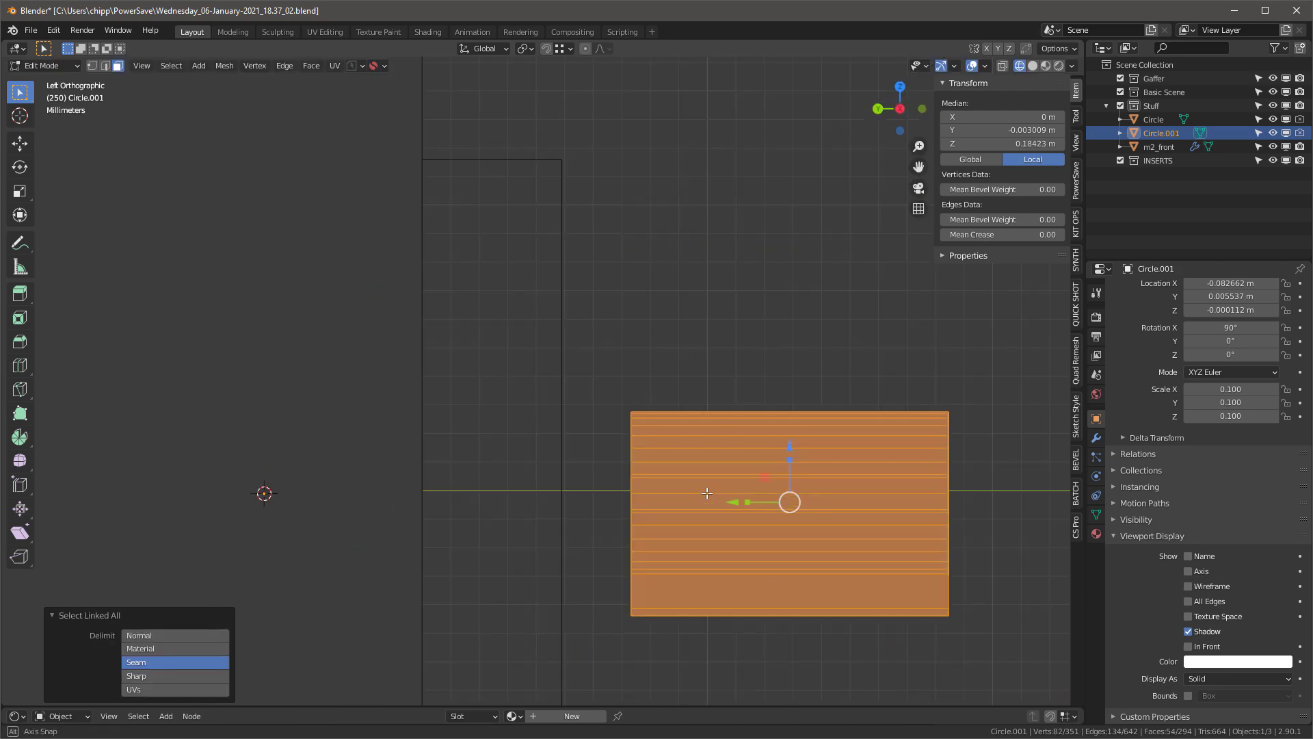
pyautogui.scroll(-4, 721, 482)
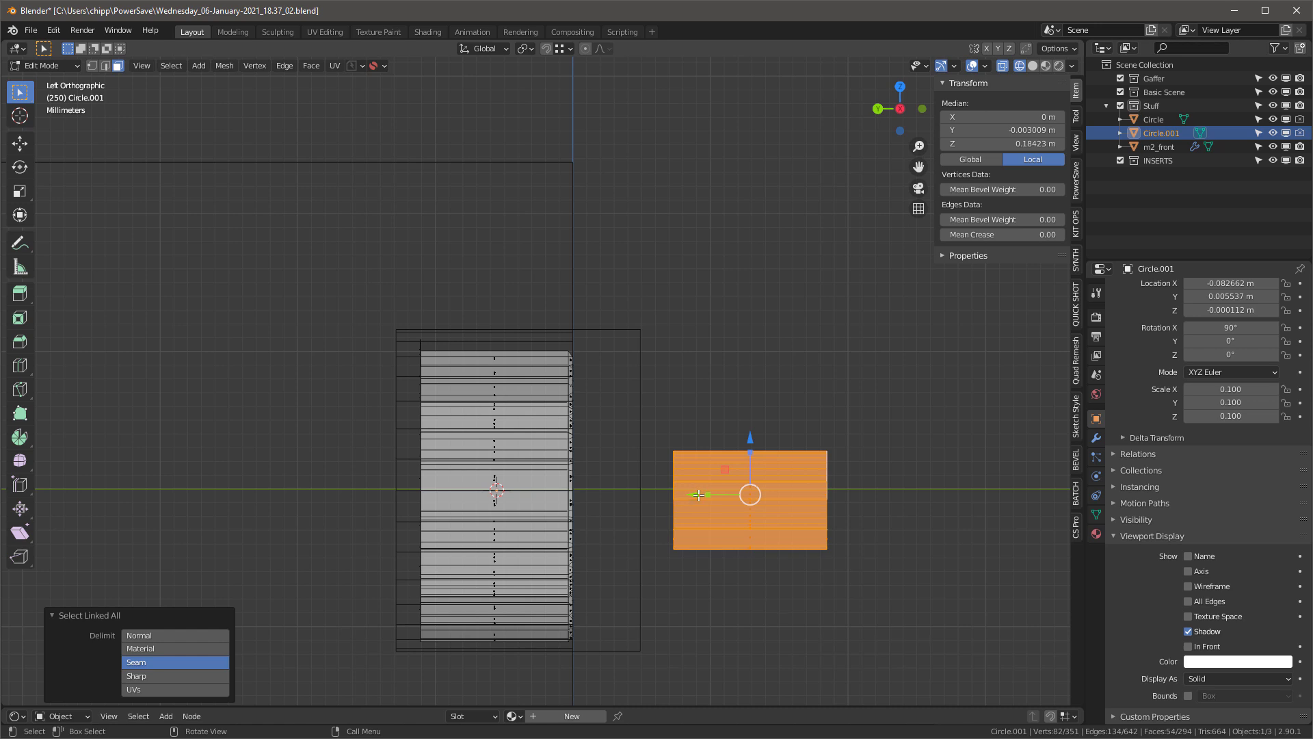
pyautogui.press('g')
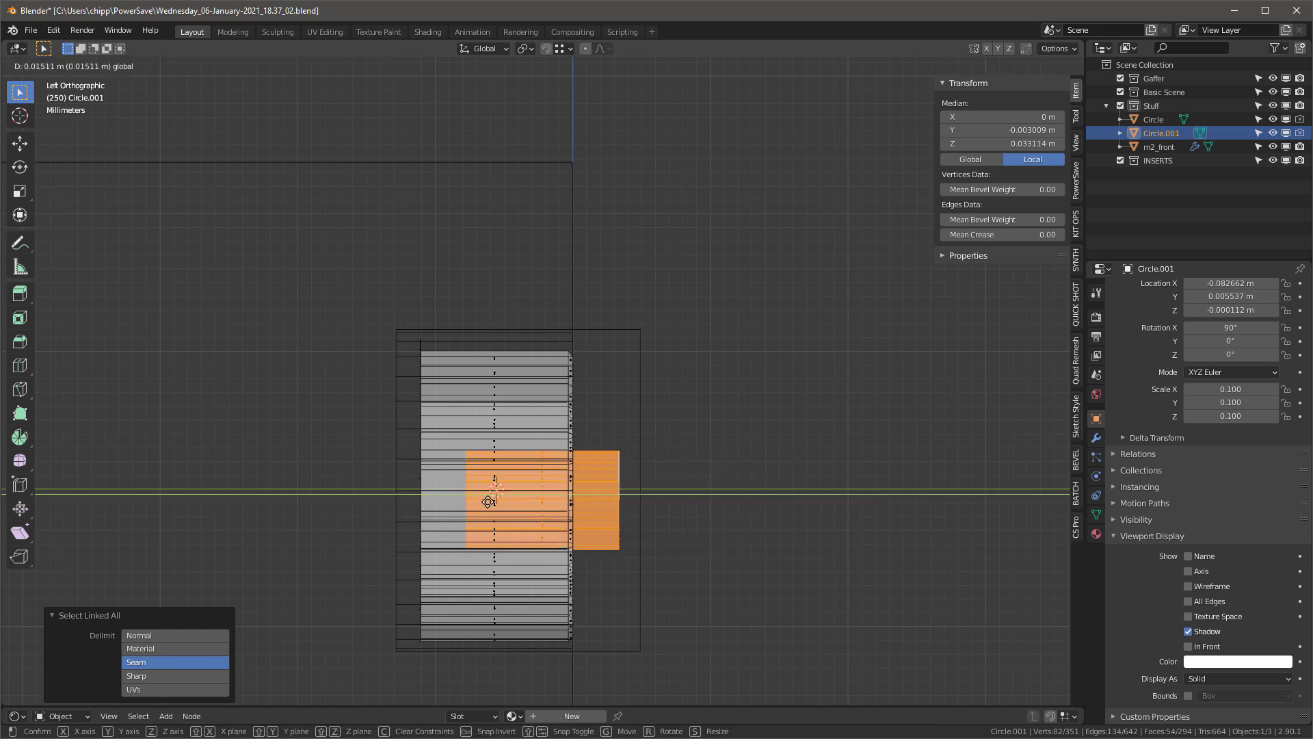
pyautogui.click(488, 502)
pyautogui.scroll(1, 552, 193)
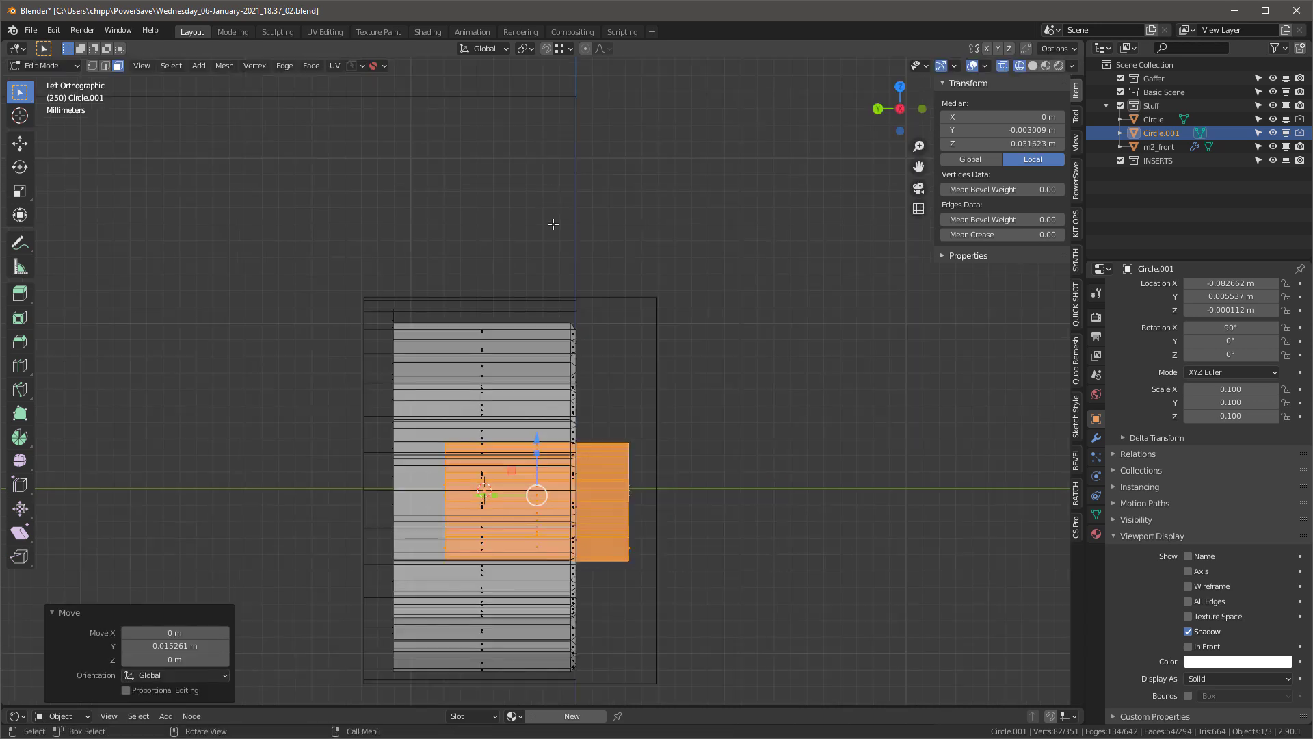
pyautogui.press('F3')
pyautogui.write('boo')
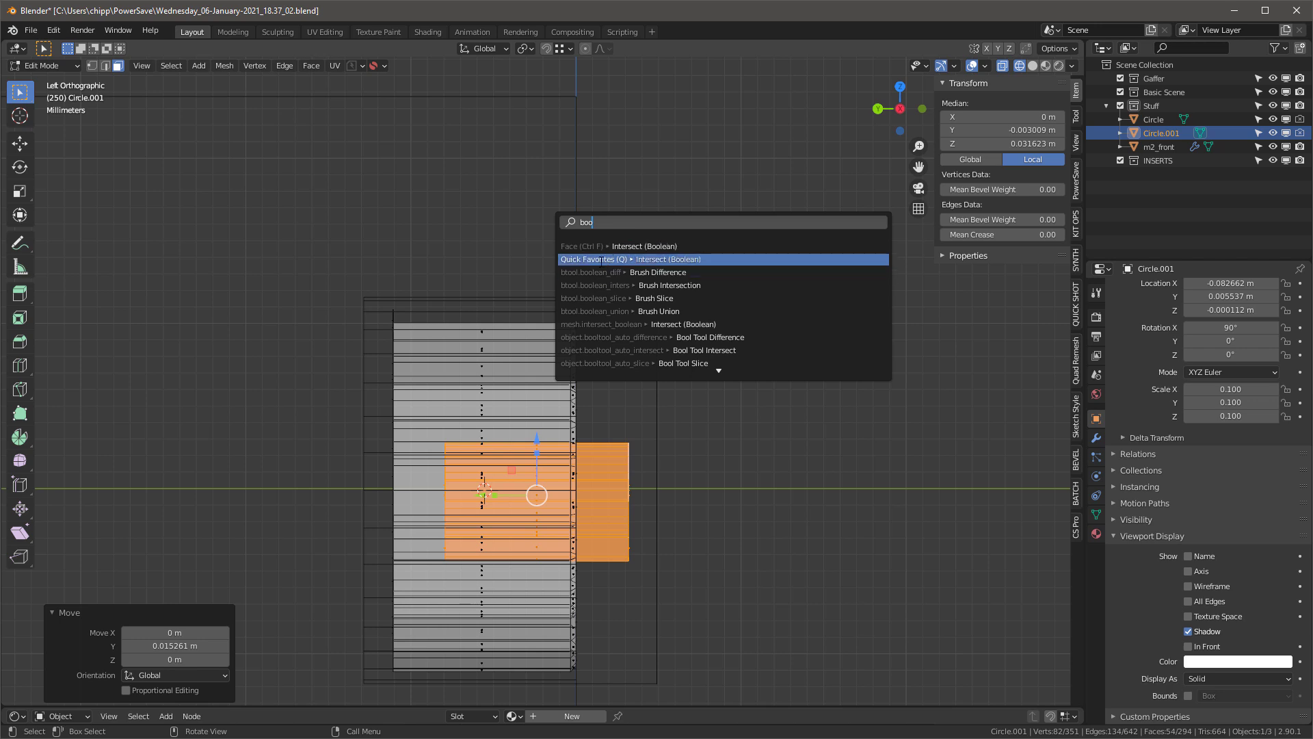
# Apply Intersect (Boolean) Difference to carve the plug out of Circle.001, then inspect the keyed socket
pyautogui.click(573, 241)
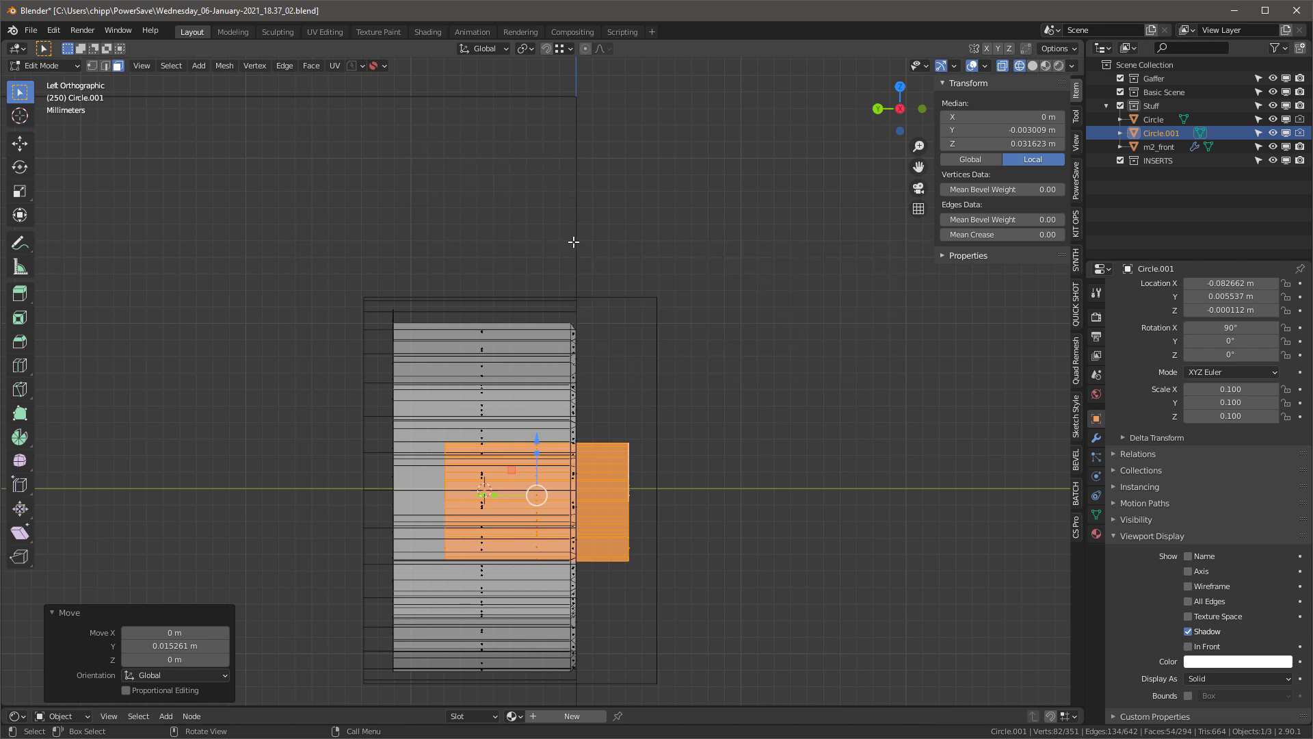
pyautogui.press('q')
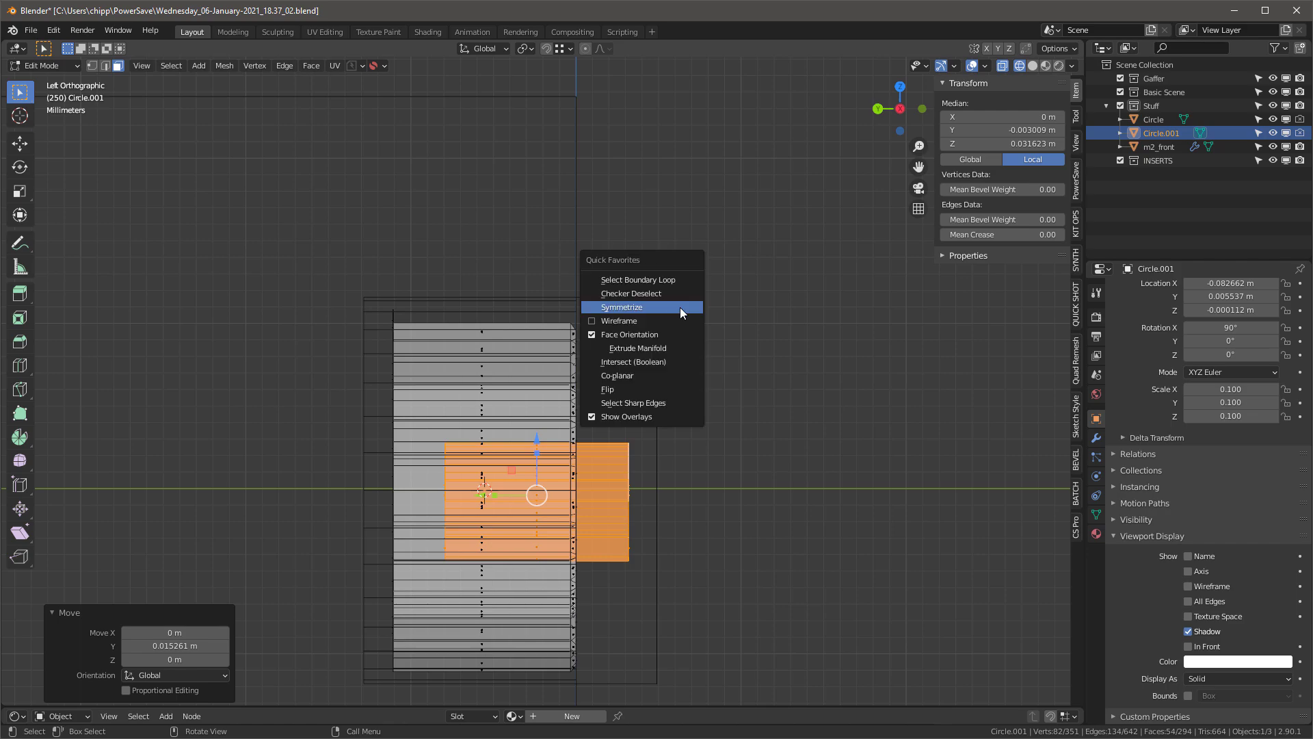
pyautogui.click(658, 359)
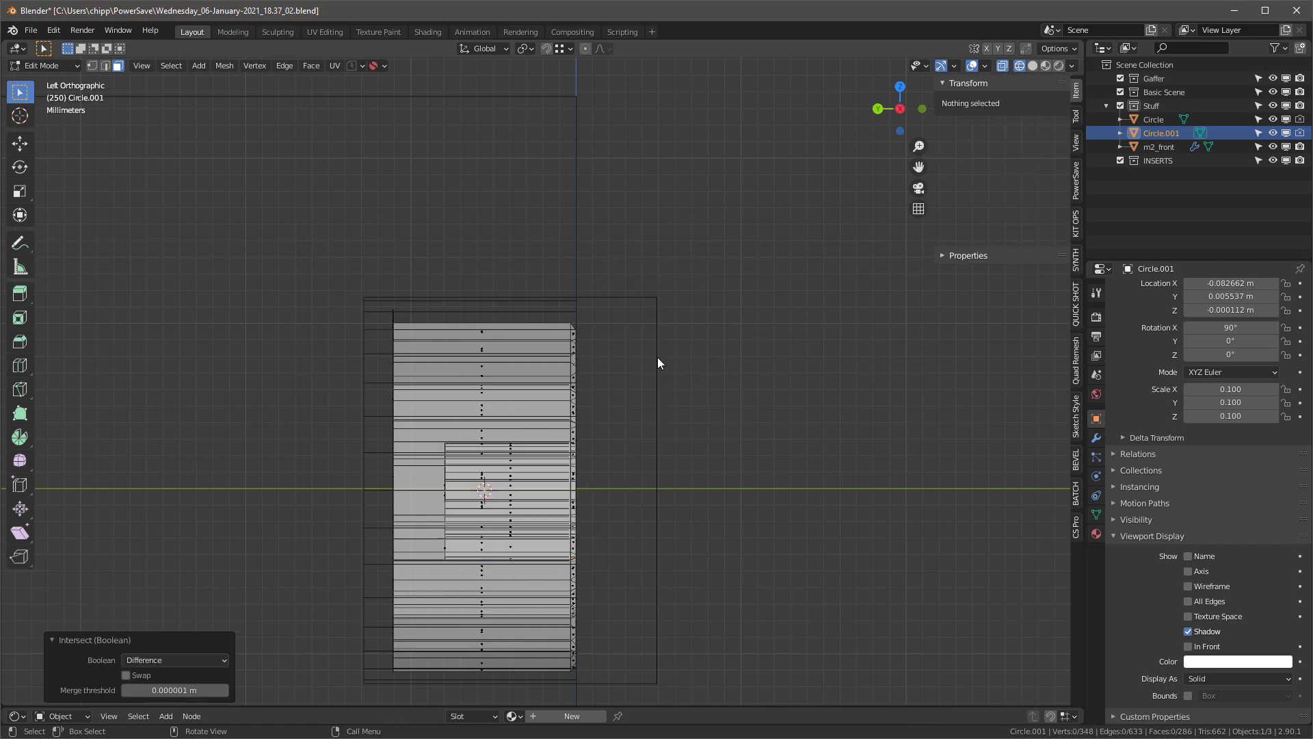
pyautogui.moveTo(746, 489); pyautogui.dragTo(529, 455, button='middle')
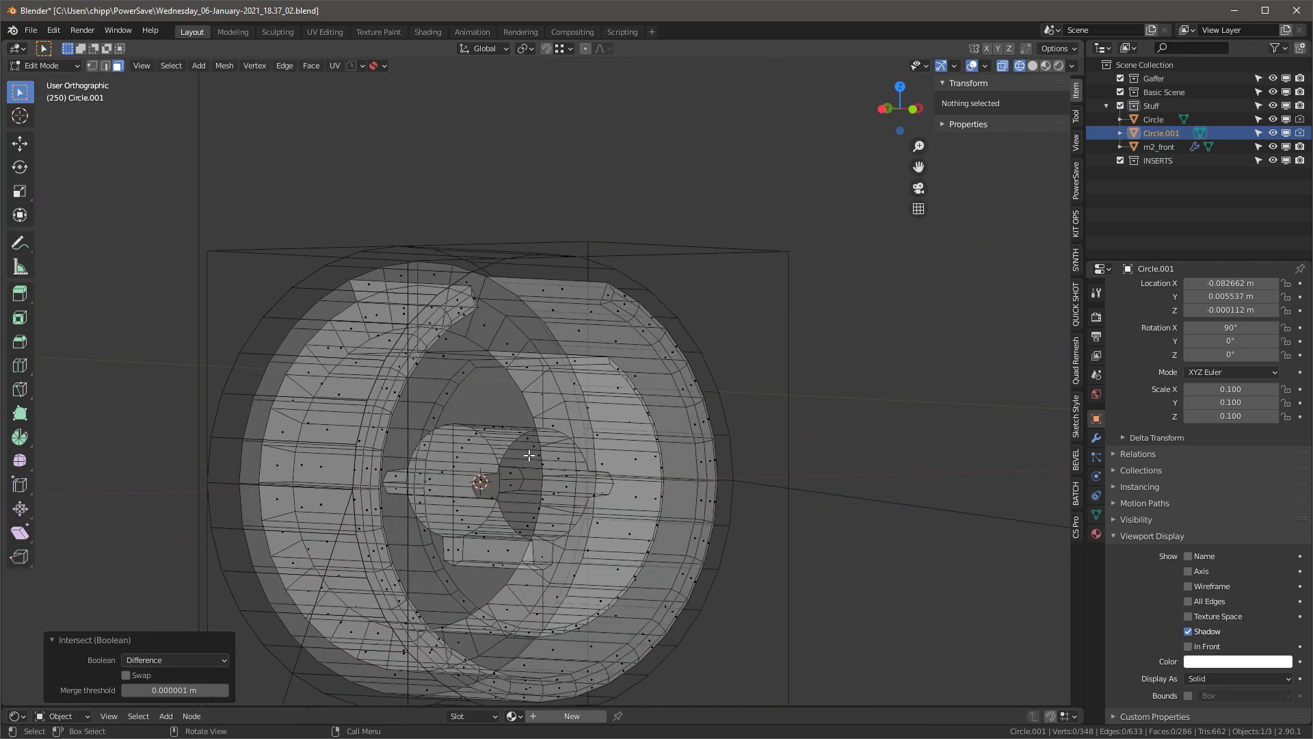
pyautogui.hotkey('alt', 'z')
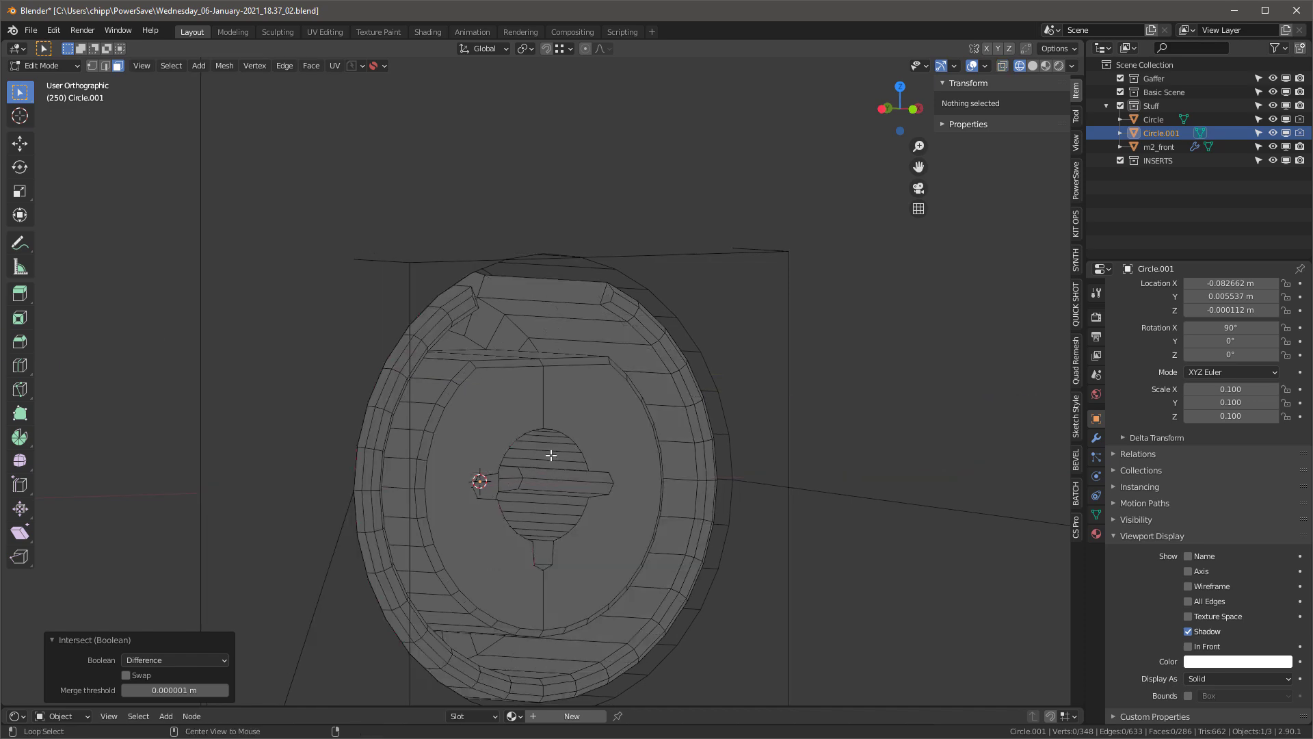
# Isolate the connector in local view with solid shading and orbit to its other side
pyautogui.hotkey('alt', 'z')
pyautogui.press('Tab')
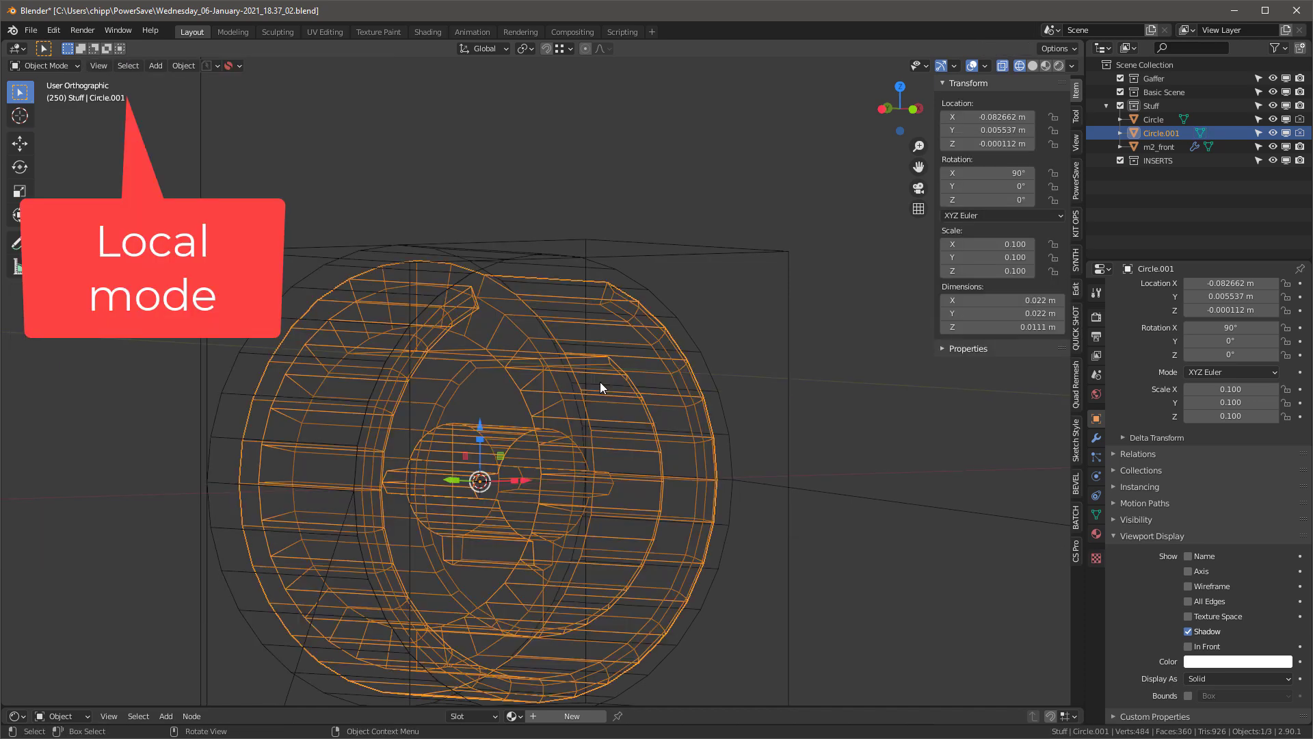
pyautogui.press('KP_Divide')
pyautogui.hotkey('shift', 'z')
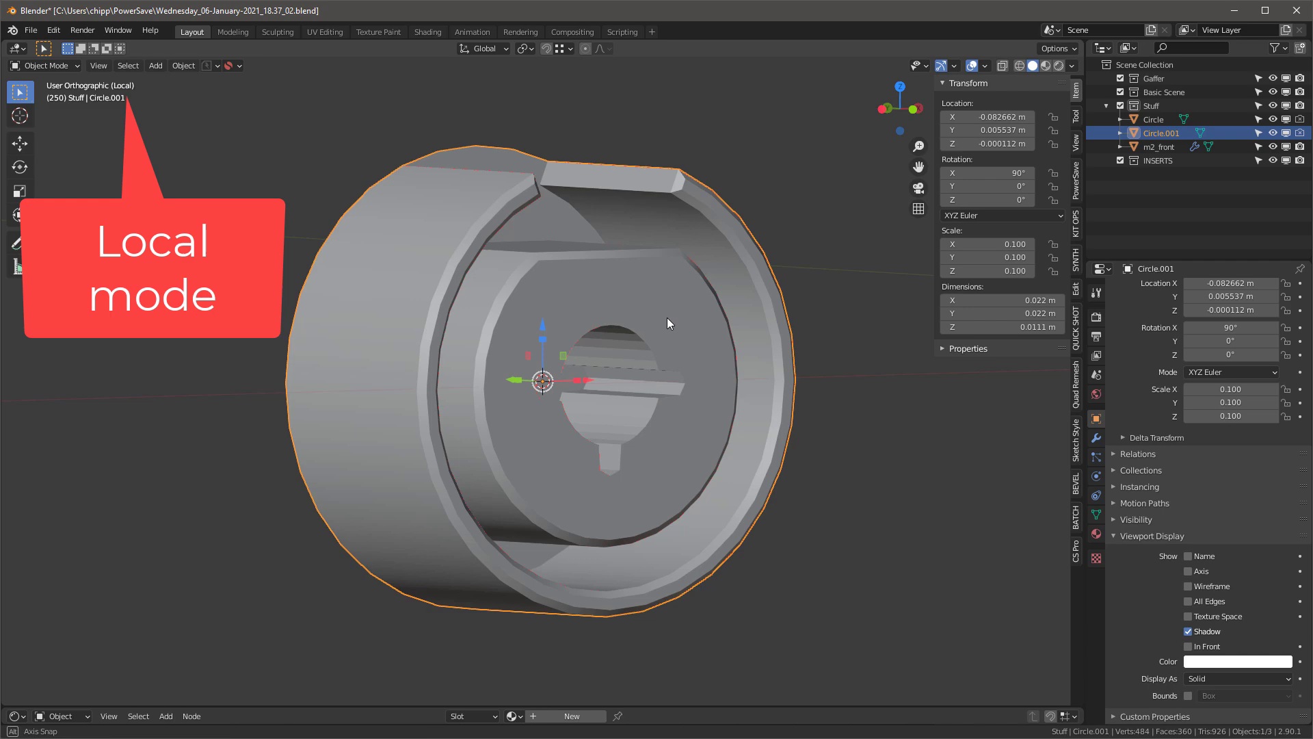
pyautogui.moveTo(667, 317)
pyautogui.mouseDown(button='middle')
pyautogui.moveTo(643, 366)
pyautogui.moveTo(395, 279)
pyautogui.moveTo(667, 323)
pyautogui.mouseUp(button='middle')
pyautogui.scroll(3, 673, 254)
pyautogui.scroll(-3, 673, 254)
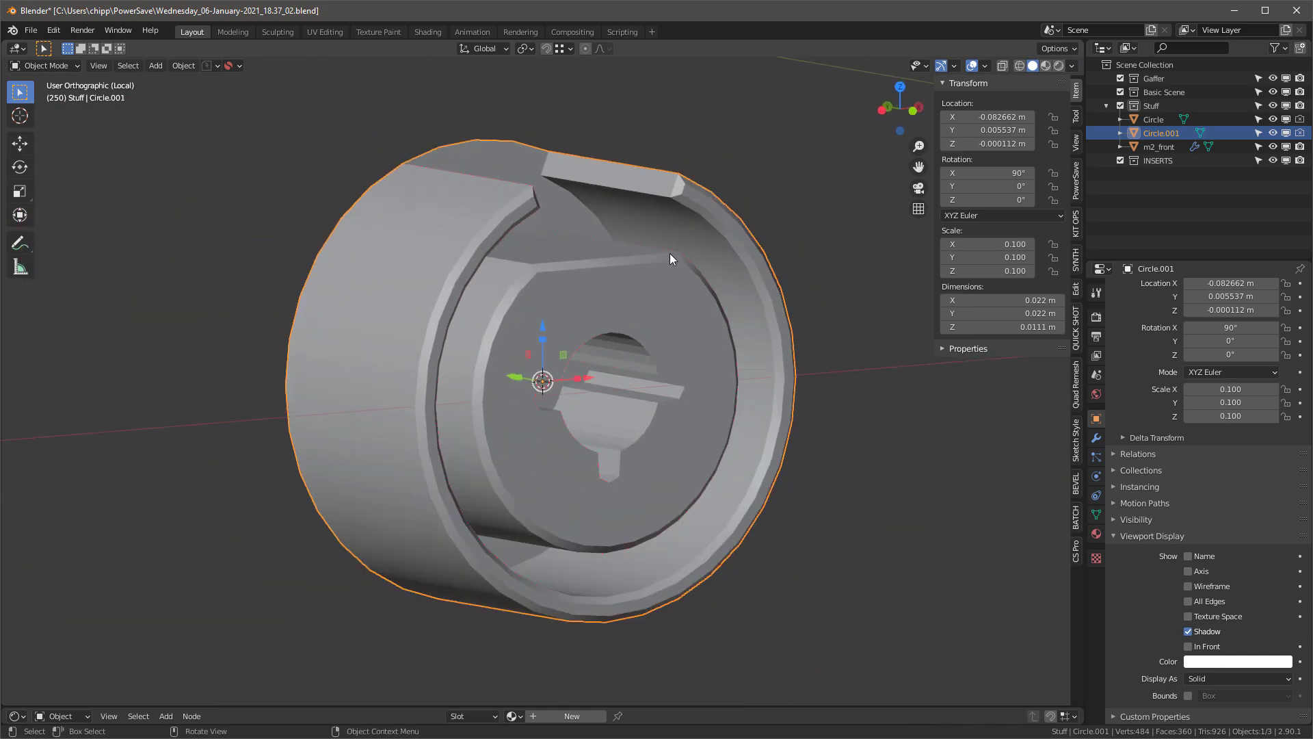
pyautogui.moveTo(671, 253); pyautogui.dragTo(420, 244, button='middle')
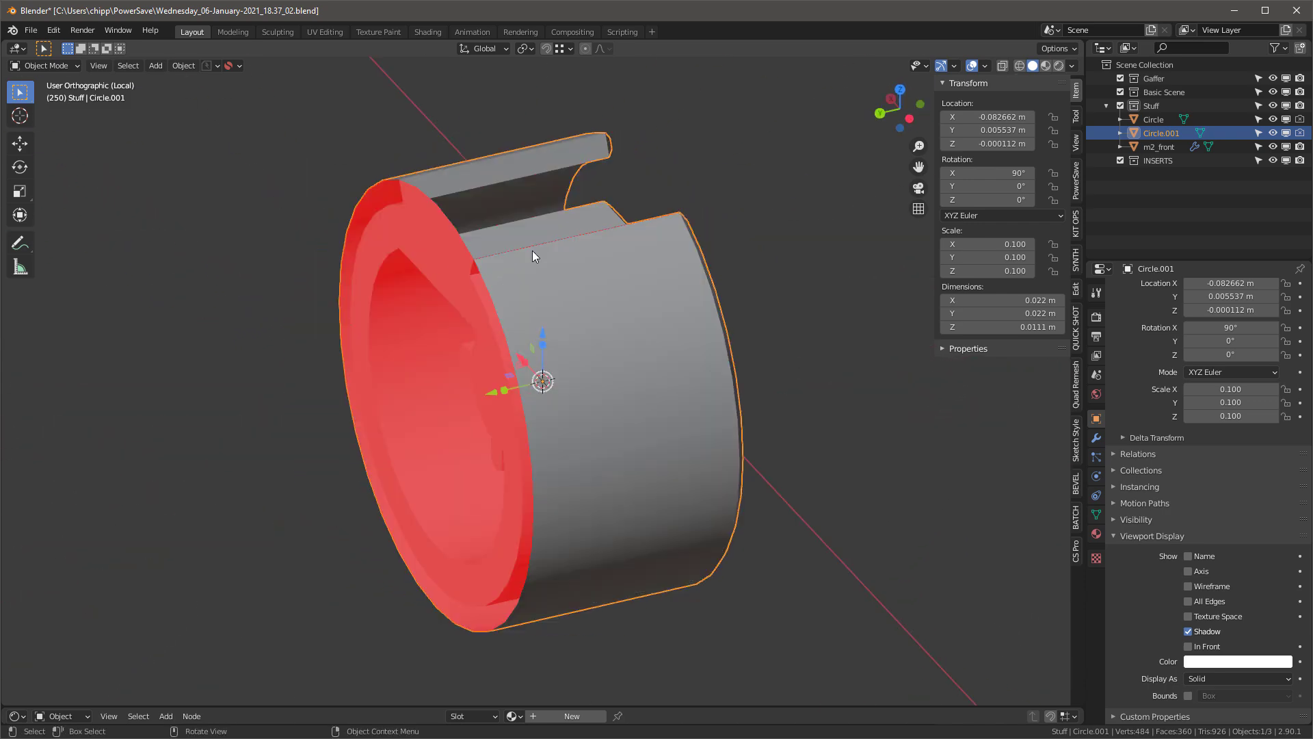
# Select the co-planar rear ring faces in edit mode and delete them, leaving an open back
pyautogui.press('Tab')
pyautogui.press('q')
pyautogui.moveTo(532, 250); pyautogui.dragTo(415, 240, button='middle')
pyautogui.click(343, 171)
pyautogui.press('x')
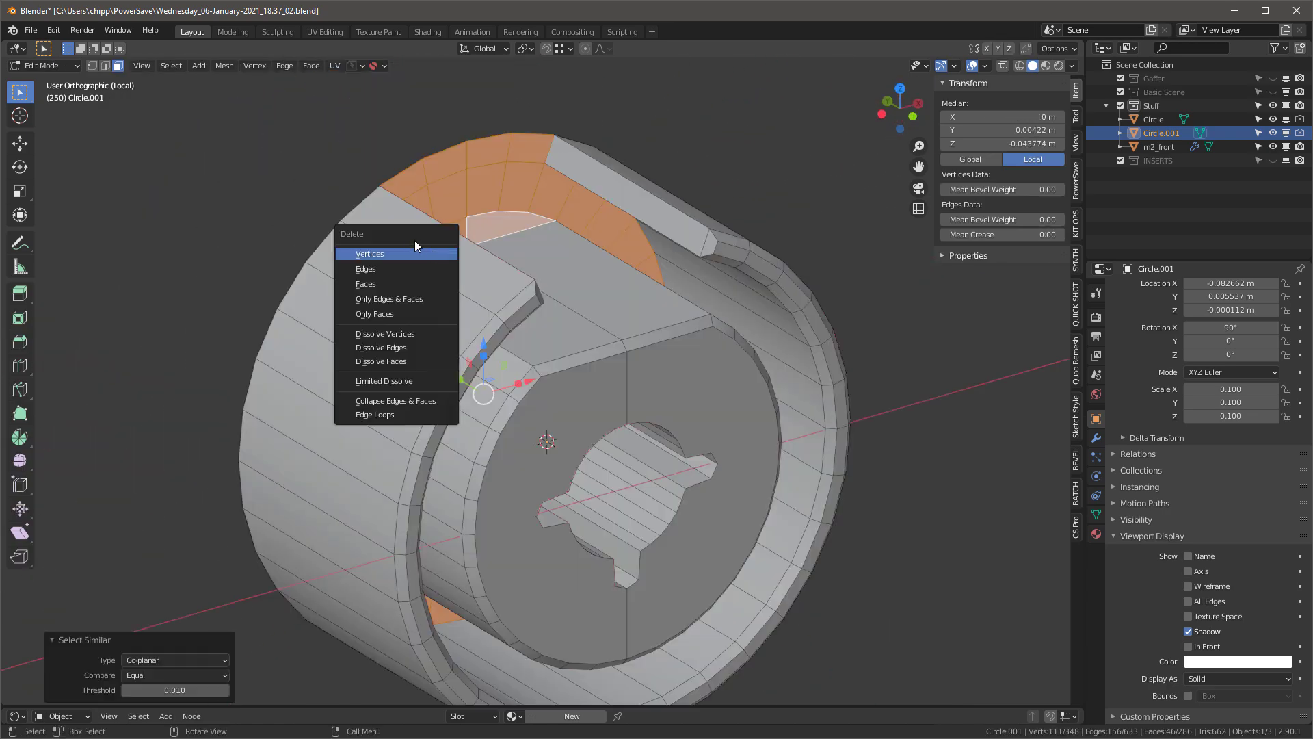
pyautogui.click(383, 281)
pyautogui.moveTo(383, 282); pyautogui.dragTo(545, 264, button='middle')
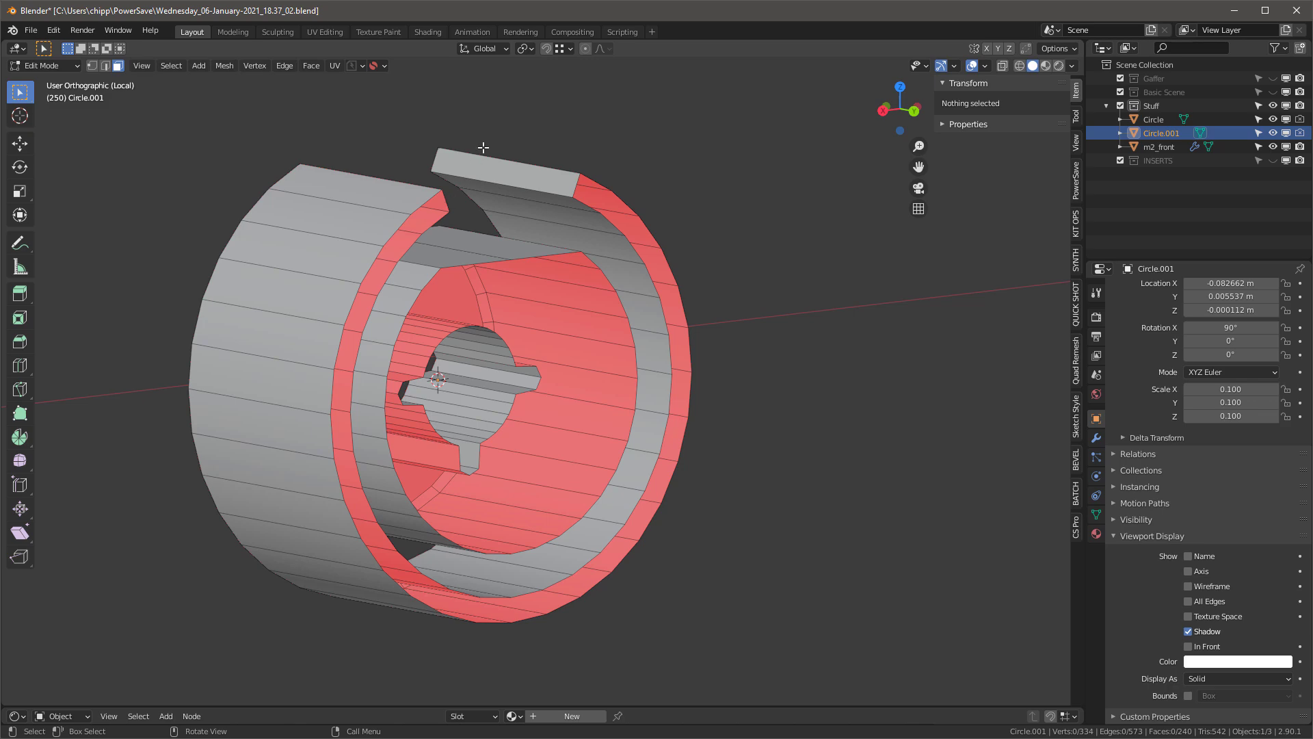
pyautogui.moveTo(547, 168); pyautogui.dragTo(536, 218, button='middle')
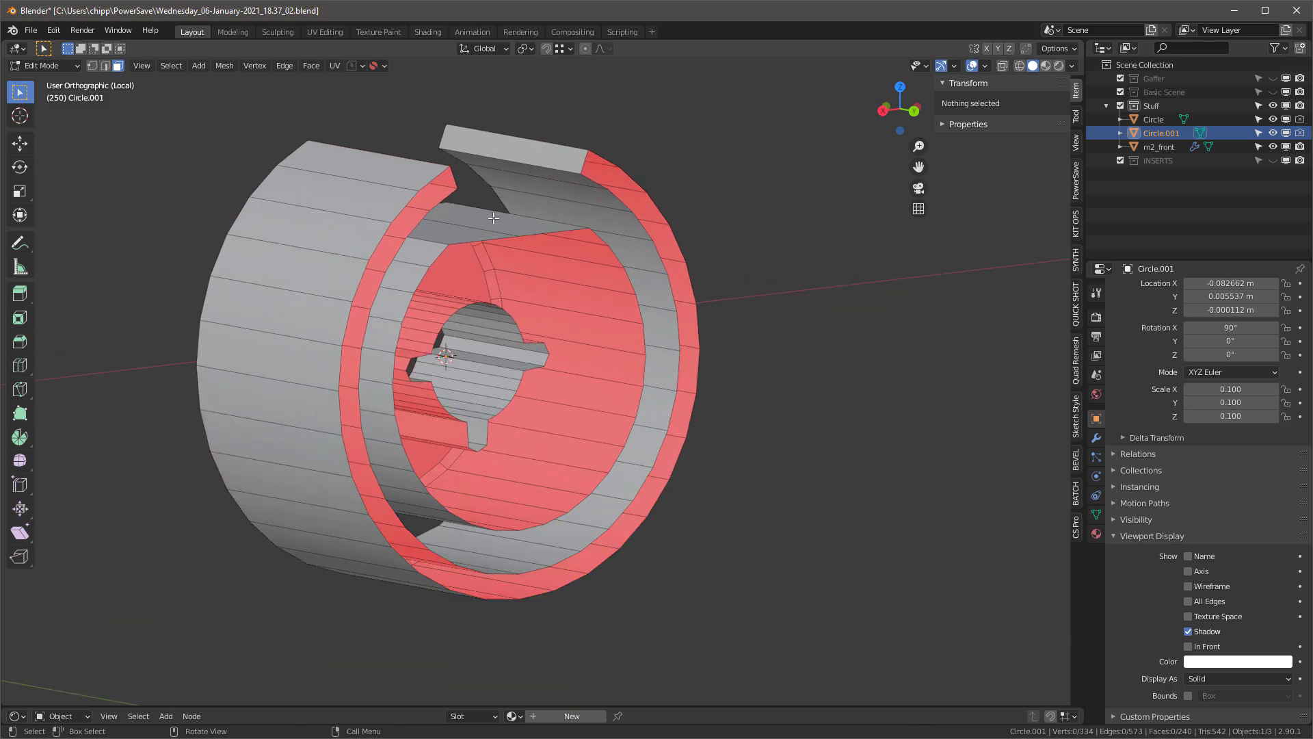
# Fill the open ends of the selected jack cylinder to cap it
pyautogui.press('a')
pyautogui.press('f')
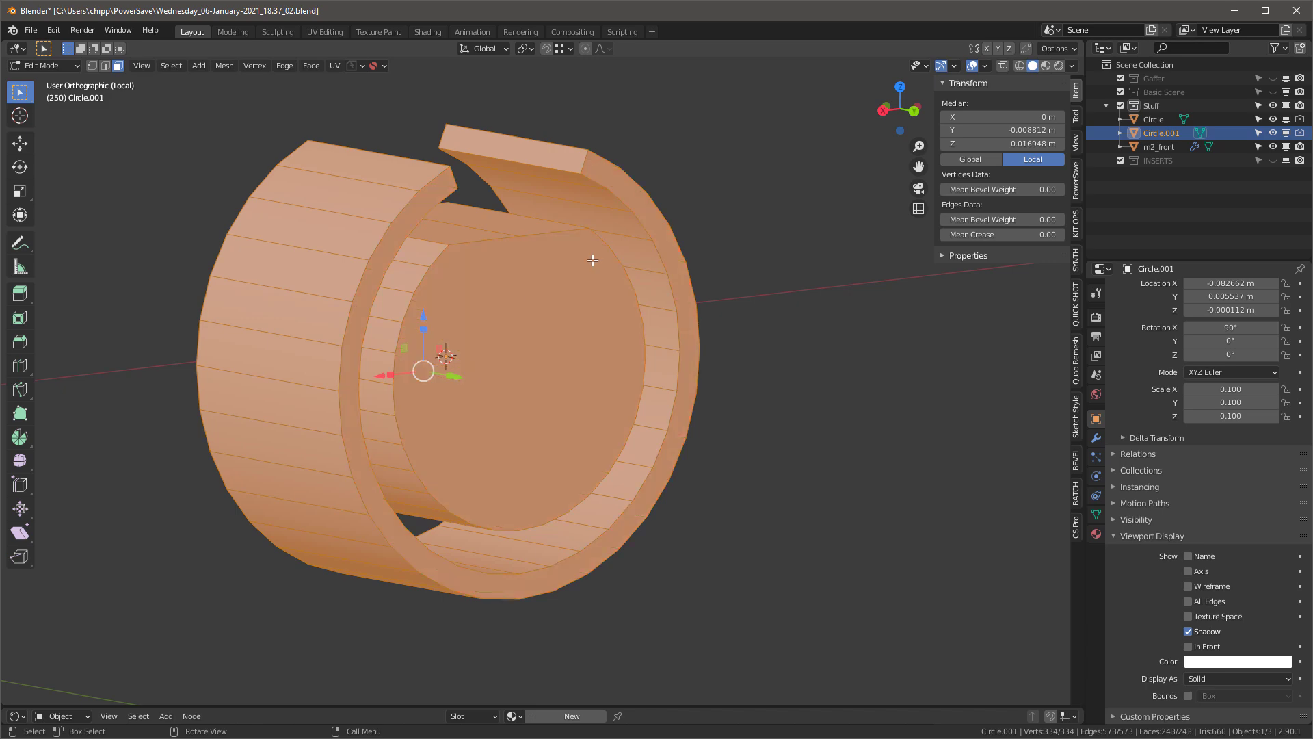
pyautogui.moveTo(536, 328); pyautogui.dragTo(349, 254, button='middle')
pyautogui.scroll(2, 349, 253)
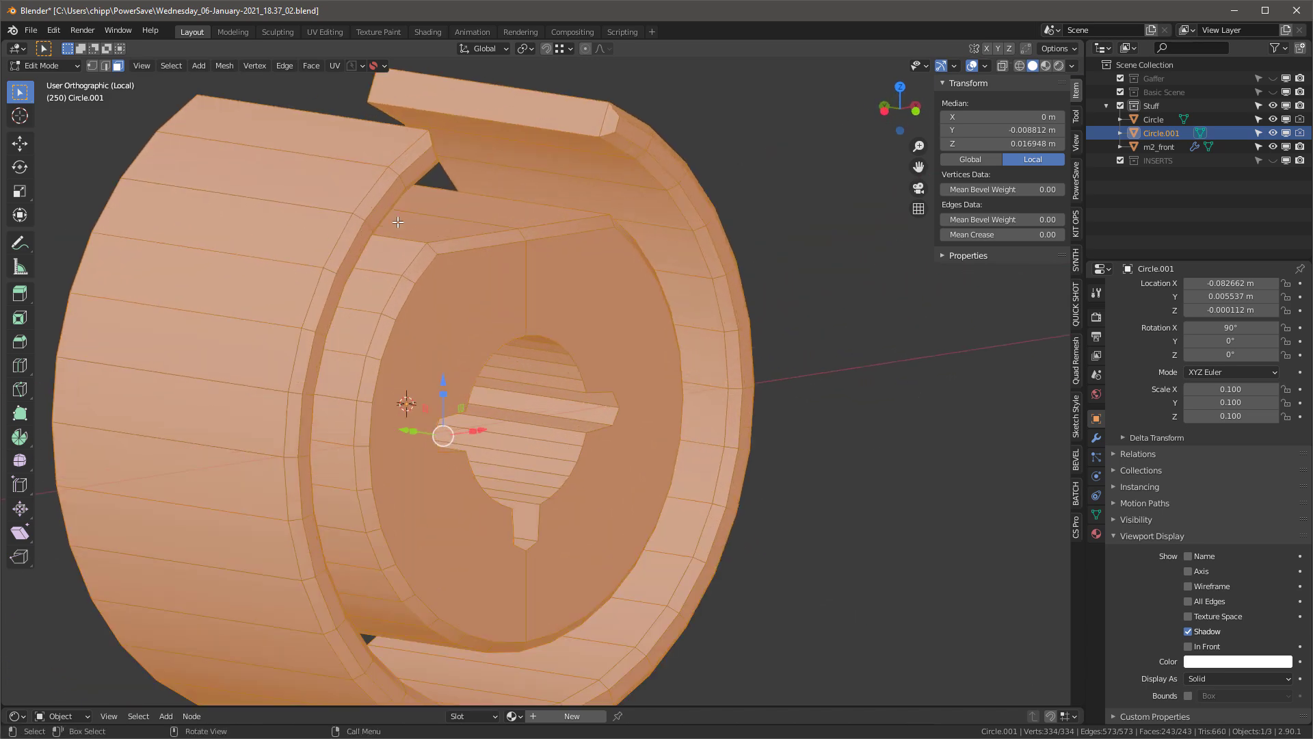
pyautogui.scroll(-3, 451, 245)
pyautogui.scroll(5, 522, 306)
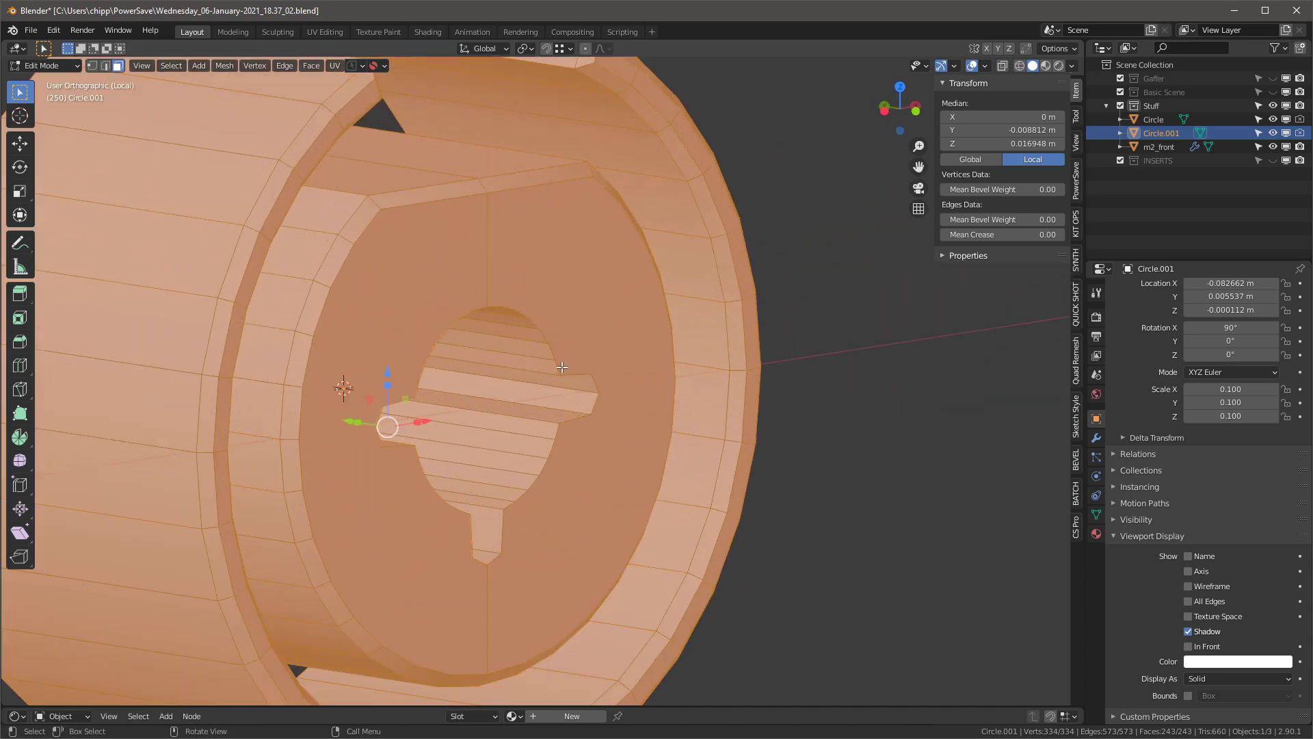
pyautogui.press('Tab')
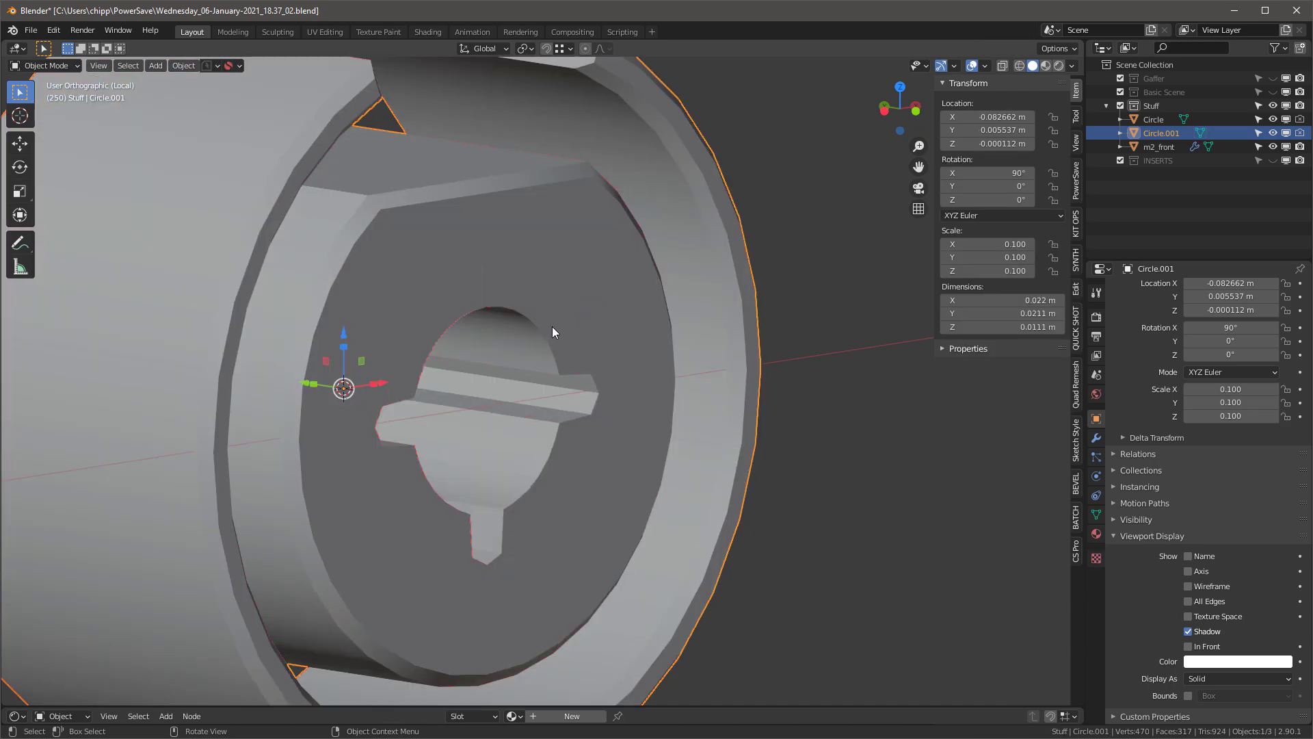
pyautogui.press('2')
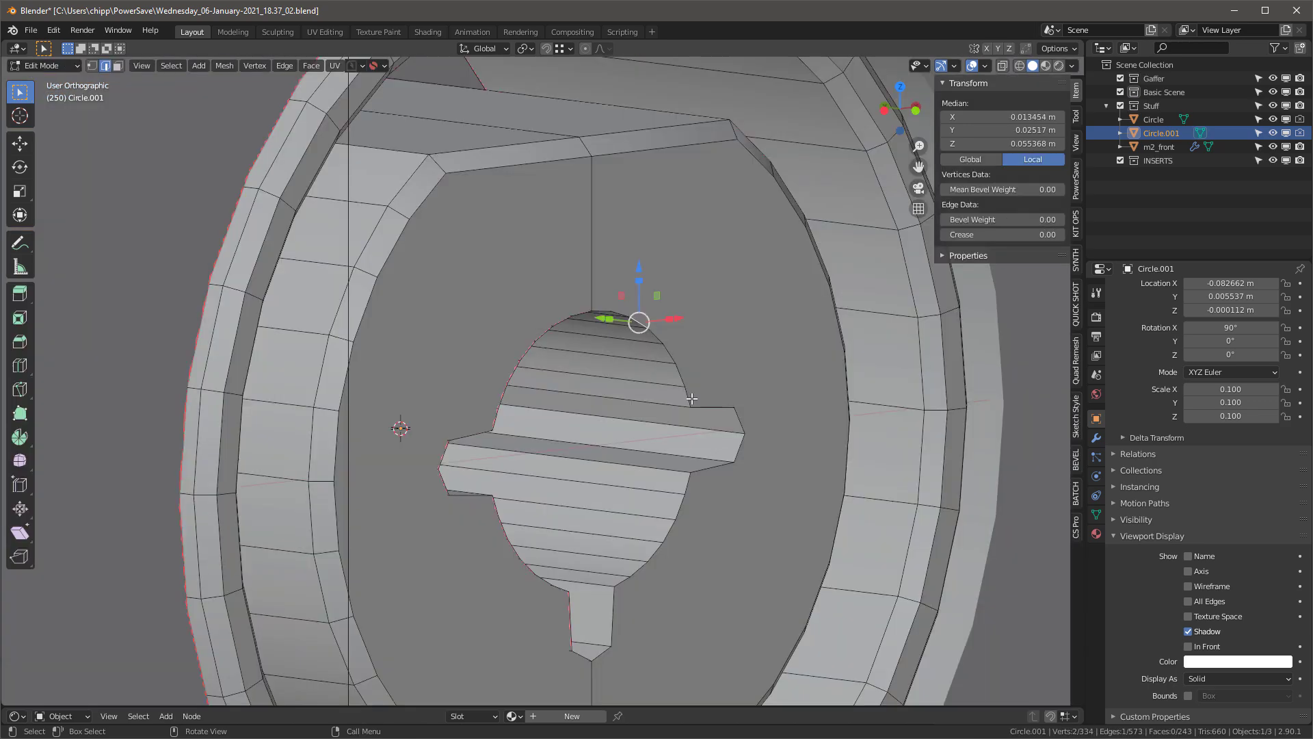
# Select the edge loop outlining the keyed centre hole of Circle.001
pyautogui.moveTo(558, 398); pyautogui.dragTo(752, 410, button='middle')
pyautogui.keyDown('ctrl'); pyautogui.click(752, 410); pyautogui.keyUp('ctrl')
pyautogui.keyDown('ctrl'); pyautogui.click(696, 471); pyautogui.keyUp('ctrl')
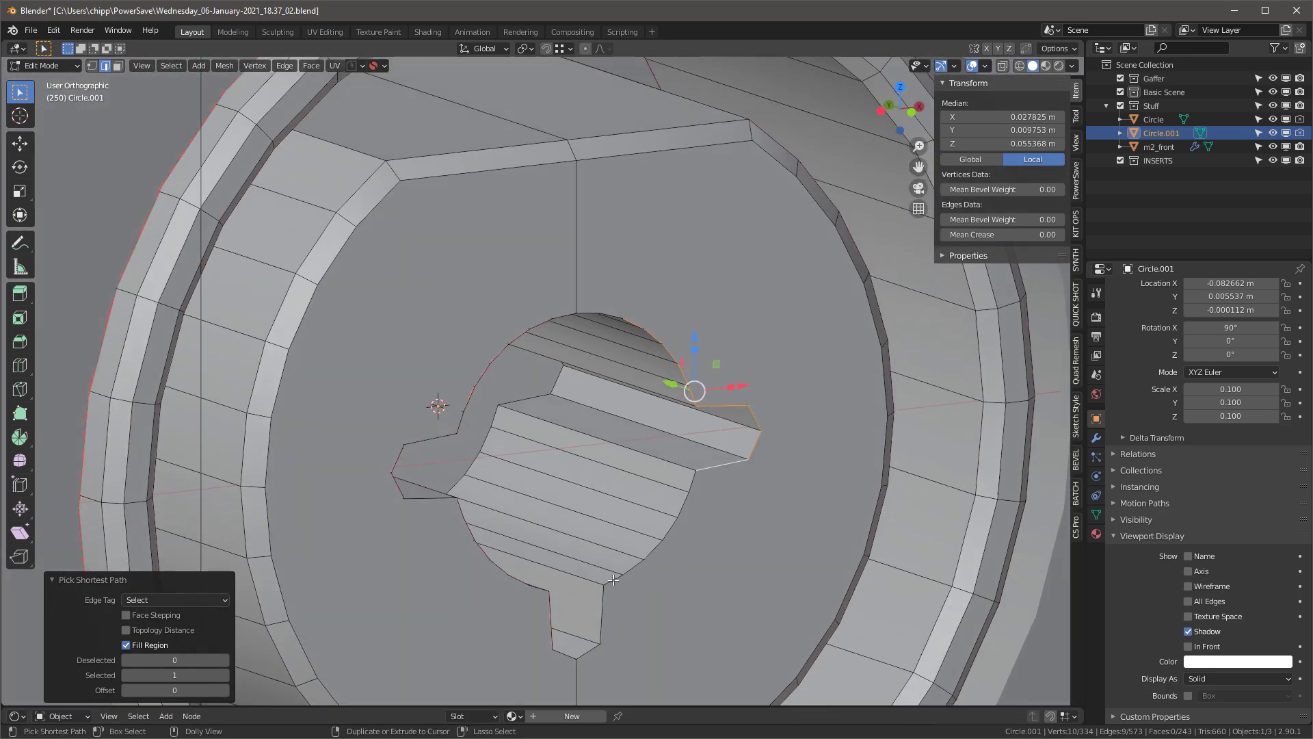
pyautogui.keyDown('ctrl'); pyautogui.click(577, 658); pyautogui.keyUp('ctrl')
pyautogui.keyDown('ctrl'); pyautogui.click(457, 497); pyautogui.keyUp('ctrl')
pyautogui.keyDown('ctrl'); pyautogui.click(405, 444); pyautogui.keyUp('ctrl')
pyautogui.keyDown('ctrl'); pyautogui.click(457, 419); pyautogui.keyUp('ctrl')
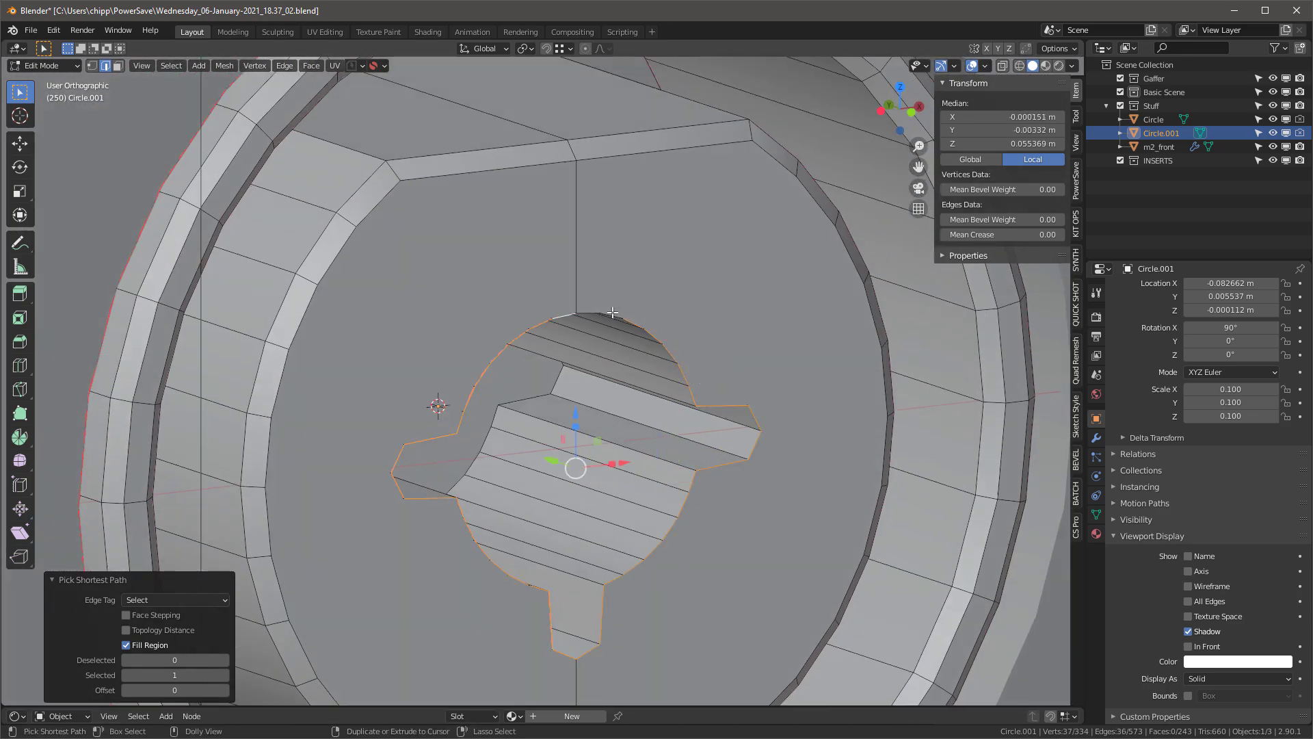
# Bevel the centre hole's rim by 0.000985 m with a single segment
pyautogui.moveTo(457, 419); pyautogui.dragTo(646, 482, button='middle')
pyautogui.scroll(2, 646, 482)
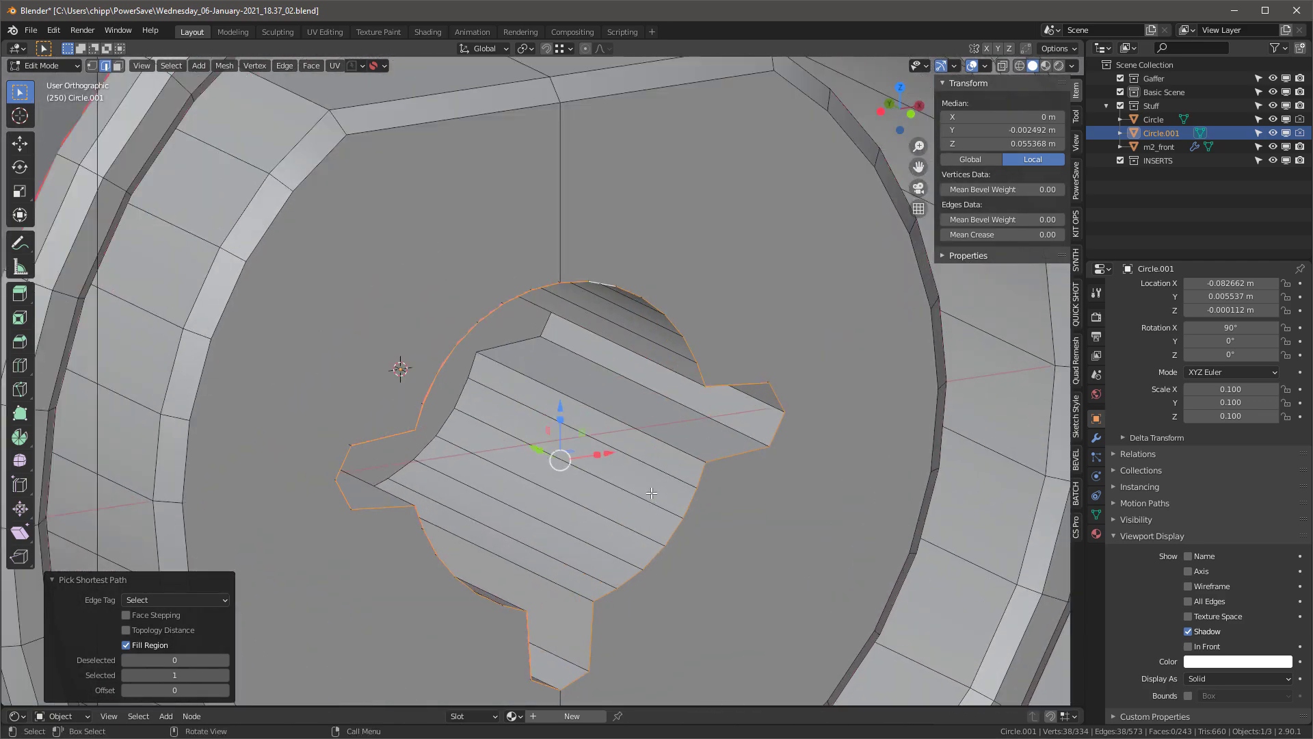
pyautogui.hotkey('ctrl', 'b')
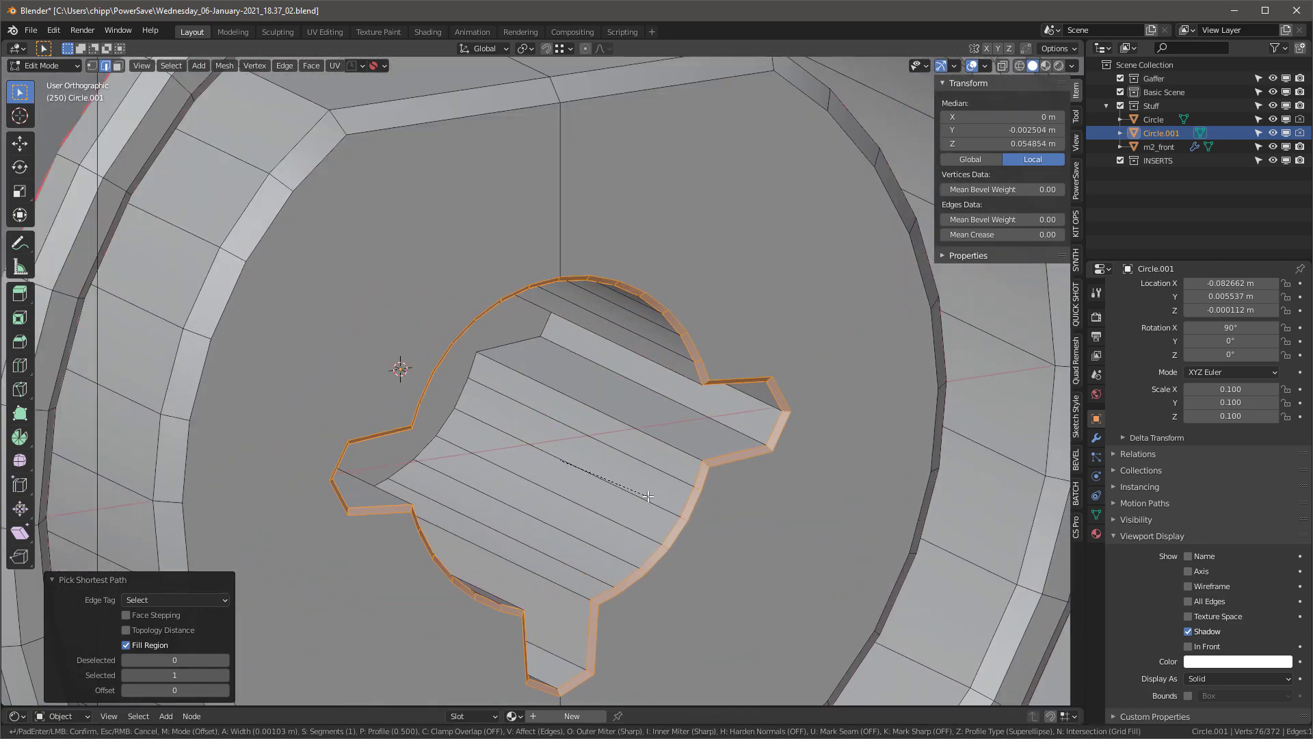
pyautogui.click(648, 495)
pyautogui.scroll(-3, 648, 495)
pyautogui.moveTo(648, 495); pyautogui.dragTo(634, 415, button='middle')
pyautogui.press('Tab')
pyautogui.scroll(-5, 617, 457)
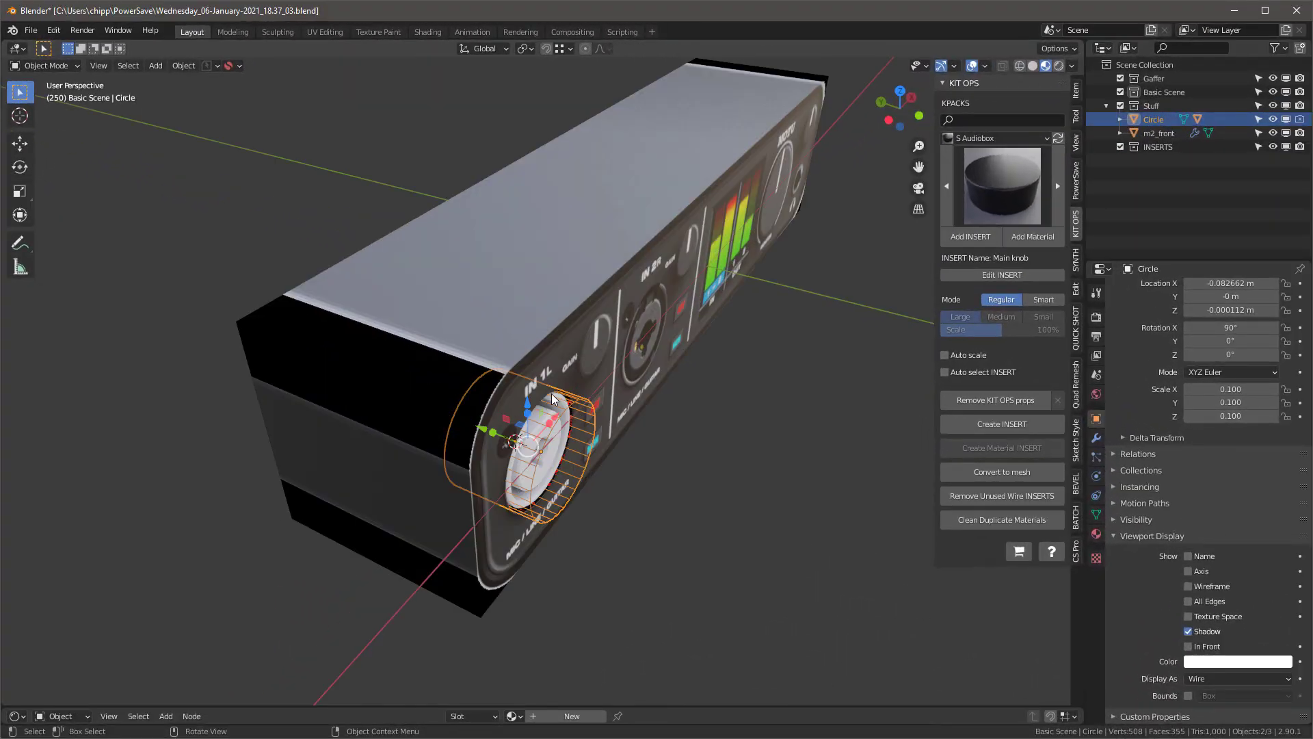
# Select Circle.001 on the IN 1L jack and load the Synth metal KIT OPS kit pack
pyautogui.moveTo(636, 371); pyautogui.dragTo(540, 363, button='middle')
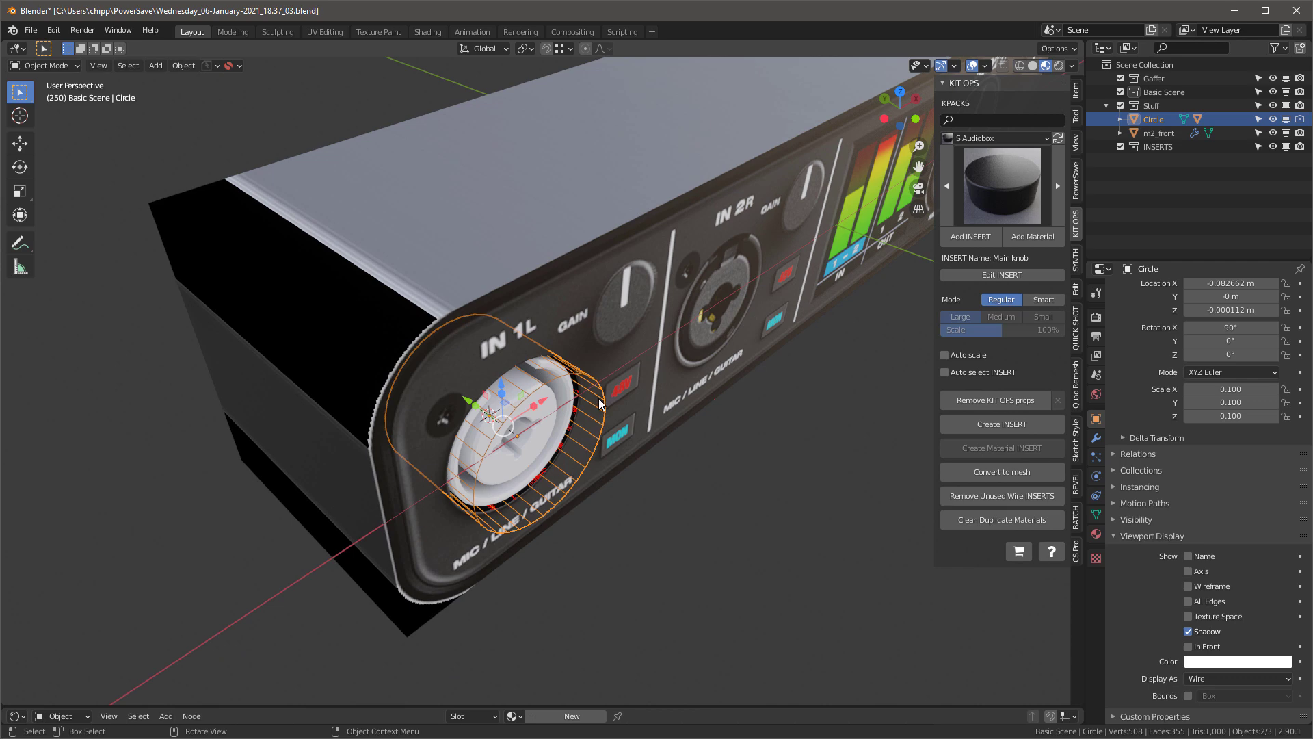
pyautogui.moveTo(518, 413); pyautogui.dragTo(541, 404, button='middle')
pyautogui.click(540, 404)
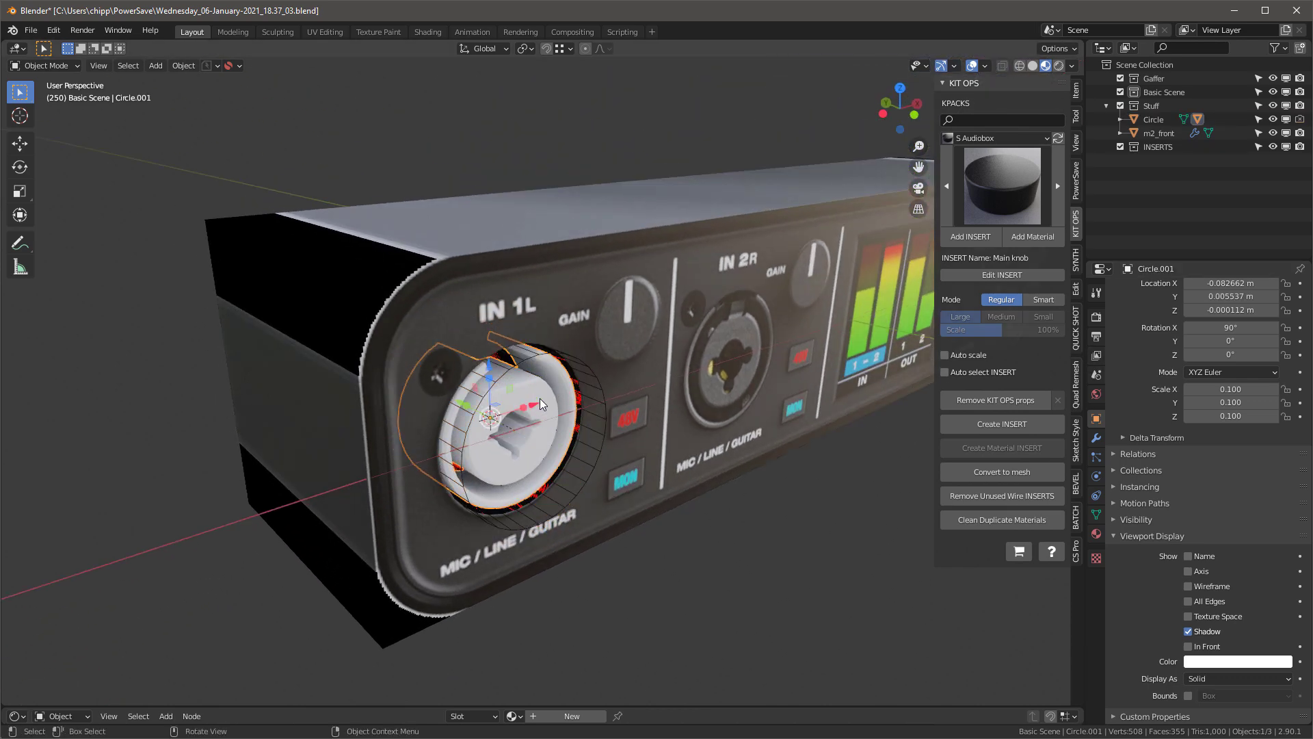
pyautogui.scroll(2, 599, 444)
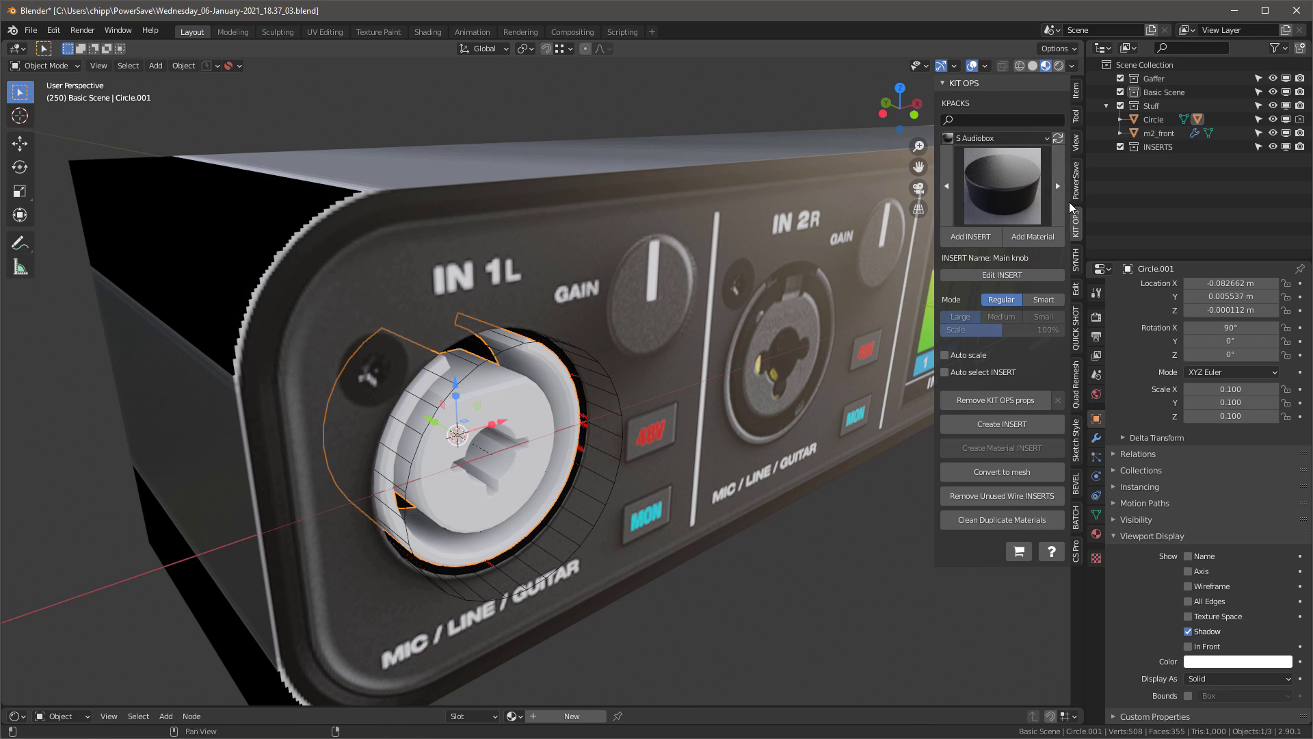
pyautogui.click(1049, 139)
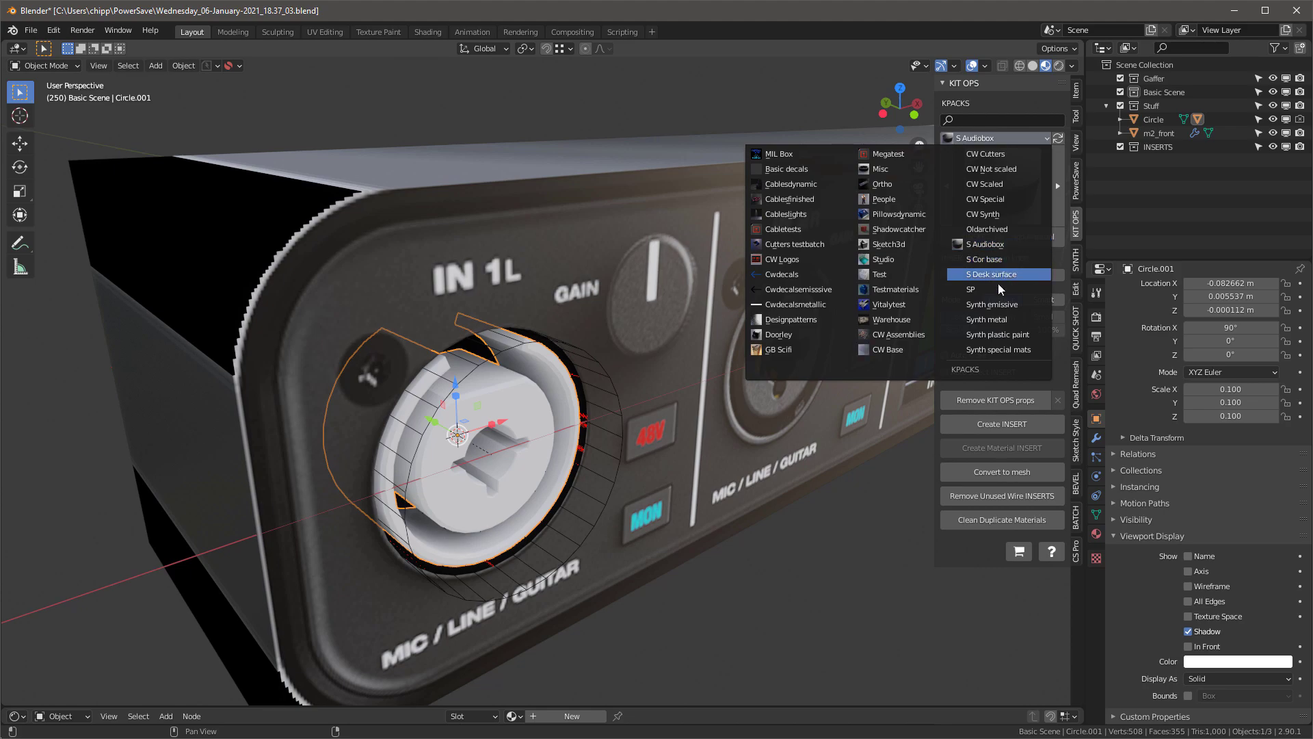
pyautogui.click(1003, 321)
pyautogui.hotkey('alt', 'Tab')
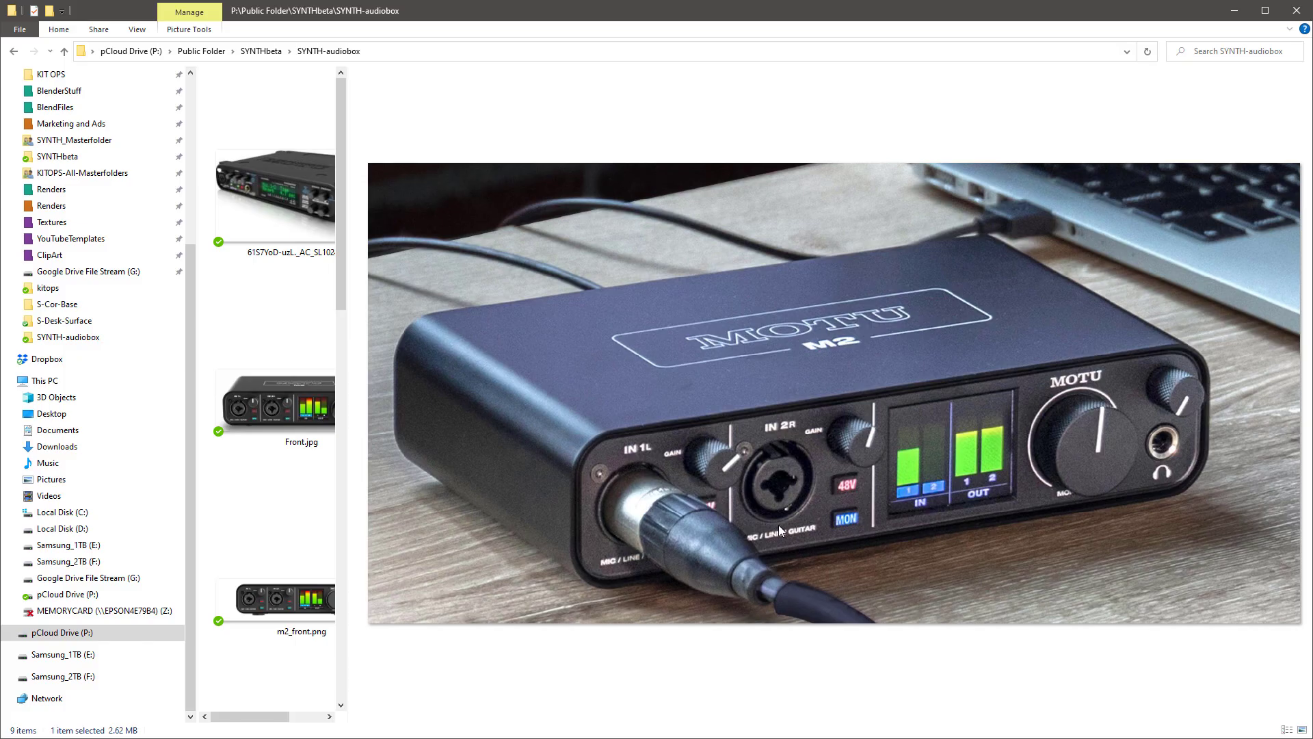
pyautogui.hotkey('alt', 'Tab')
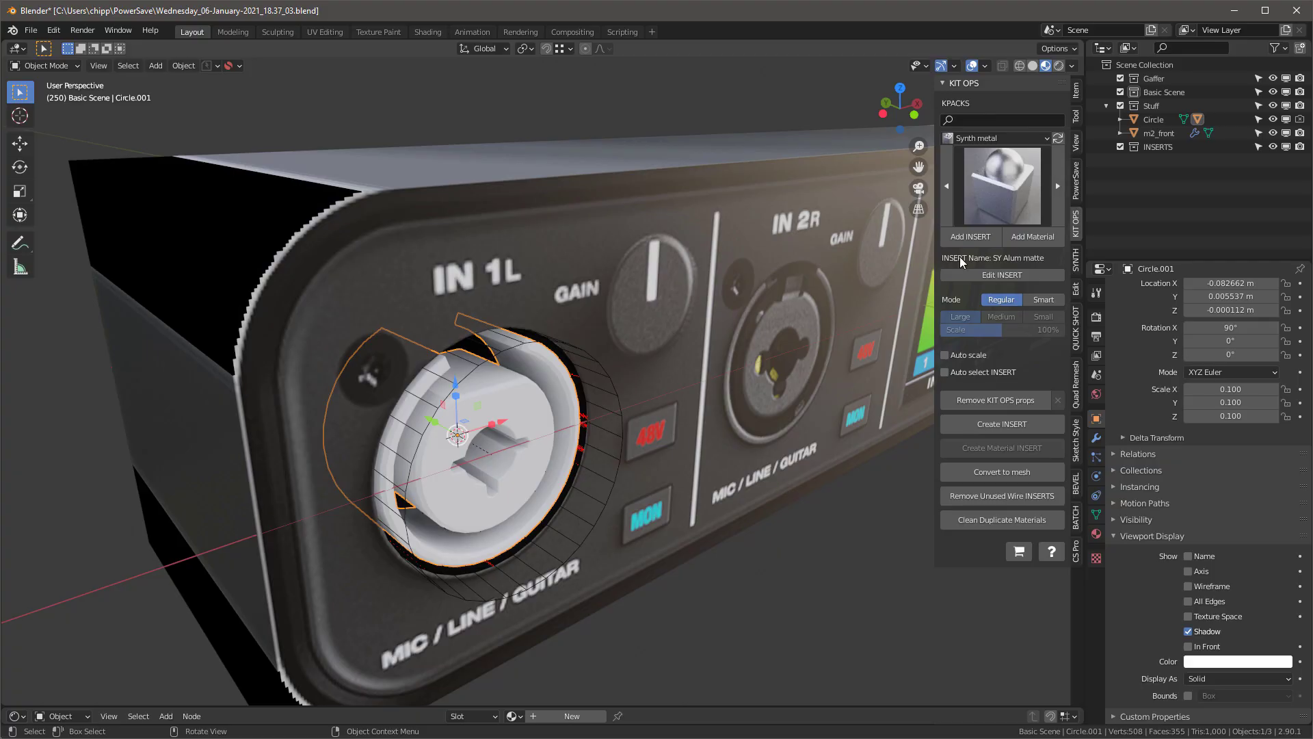
# Apply the SY Dark matte material from the Synth plastic paint kit to the jack
pyautogui.click(1020, 188)
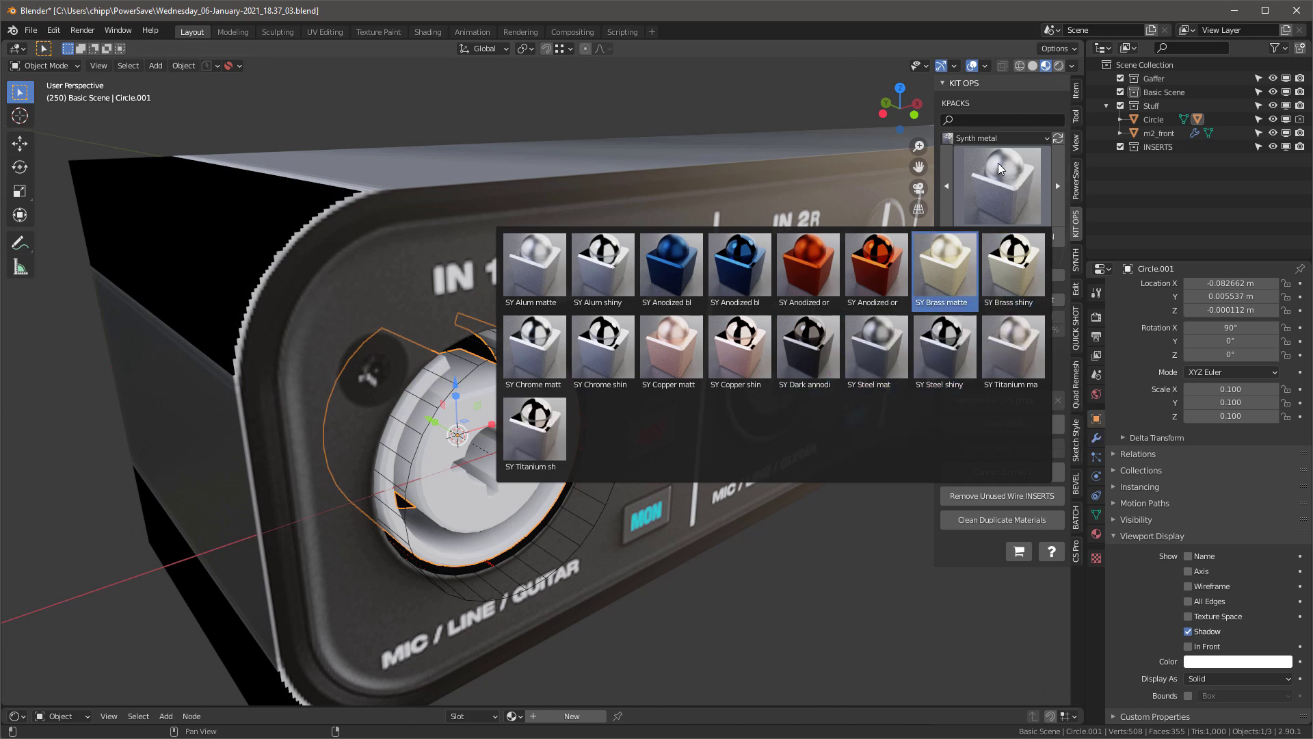
pyautogui.click(995, 139)
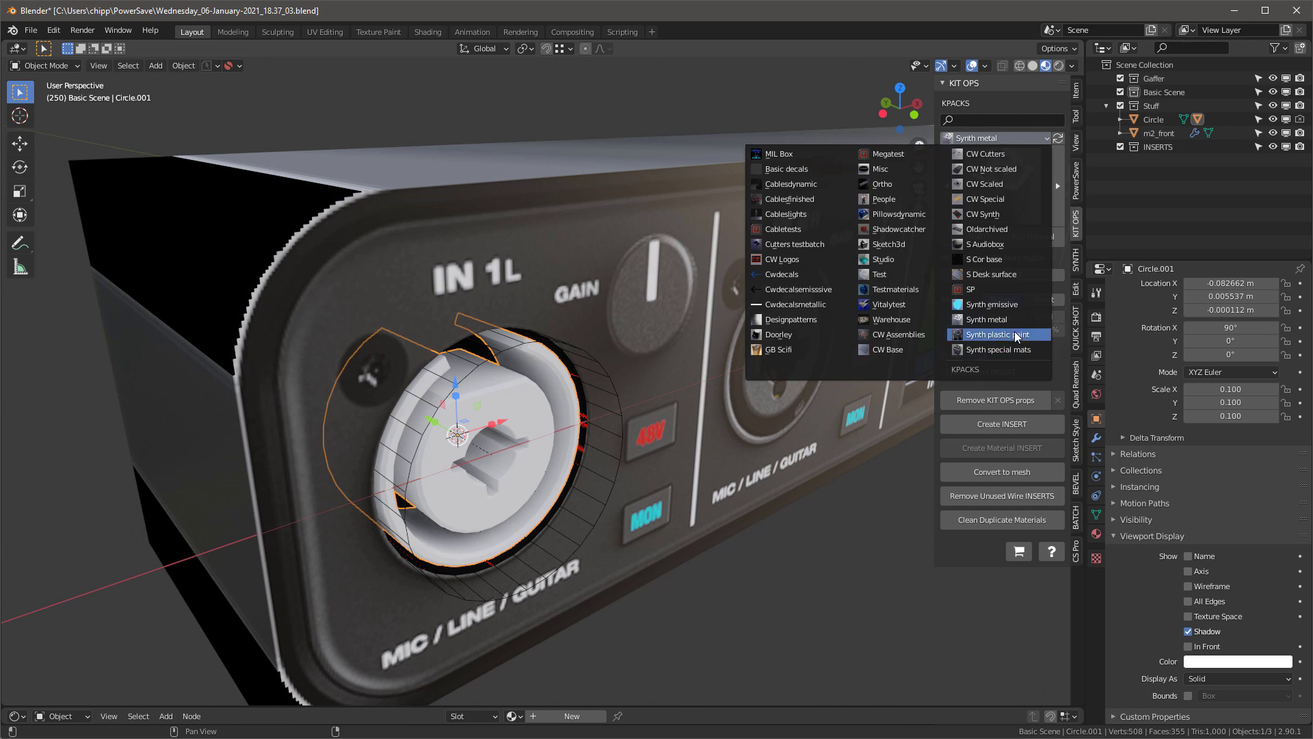
pyautogui.click(1017, 337)
pyautogui.click(994, 159)
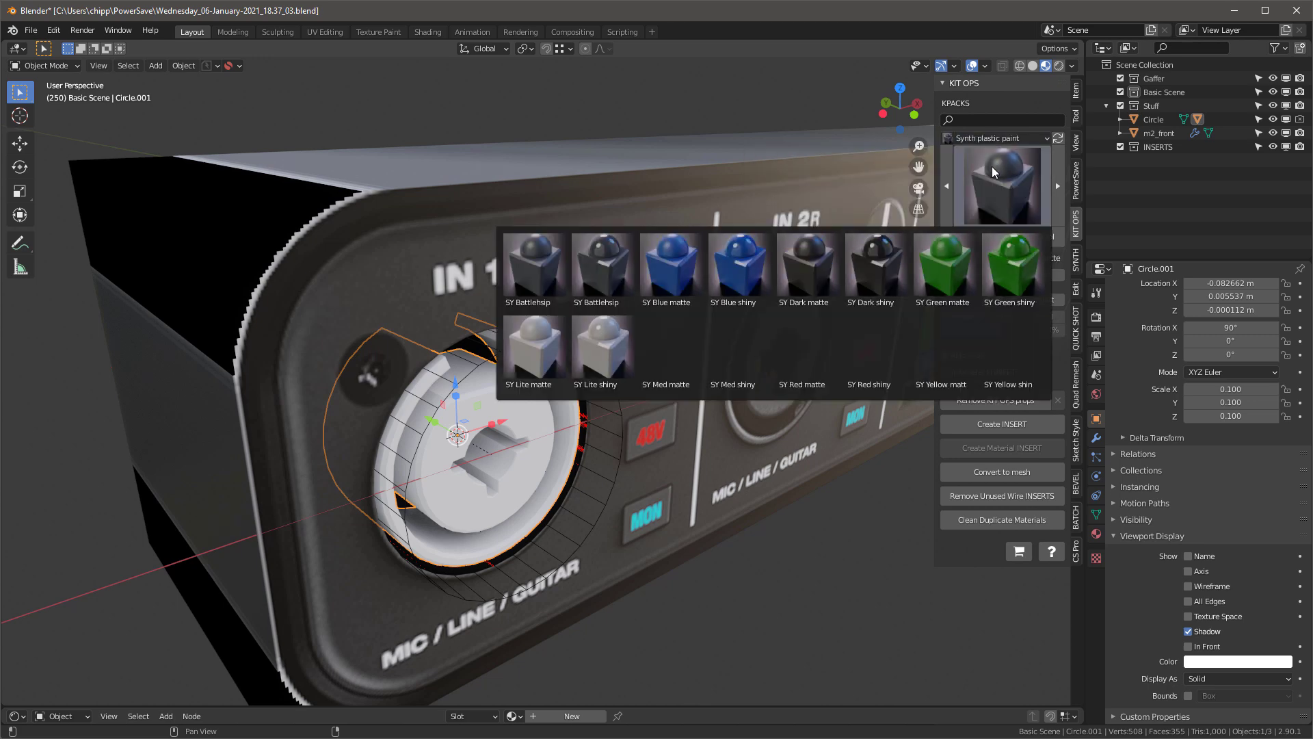
pyautogui.click(813, 286)
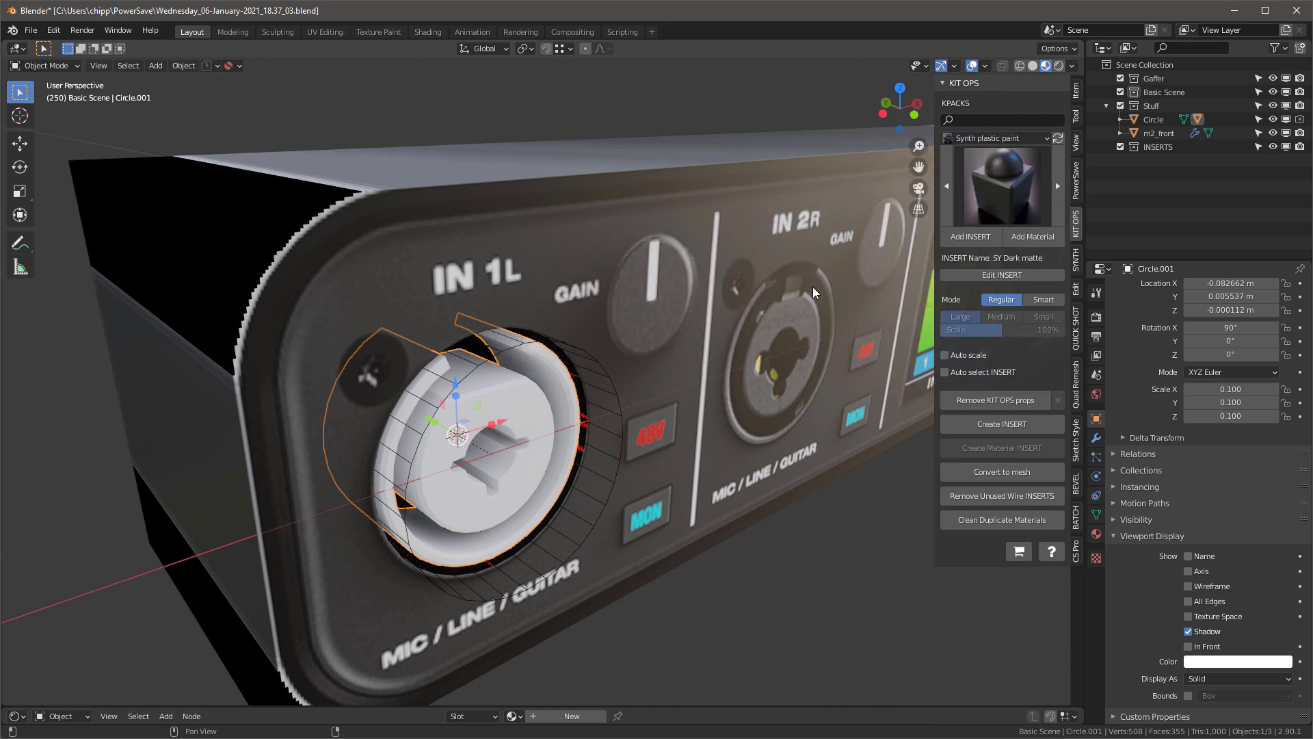
pyautogui.click(1043, 237)
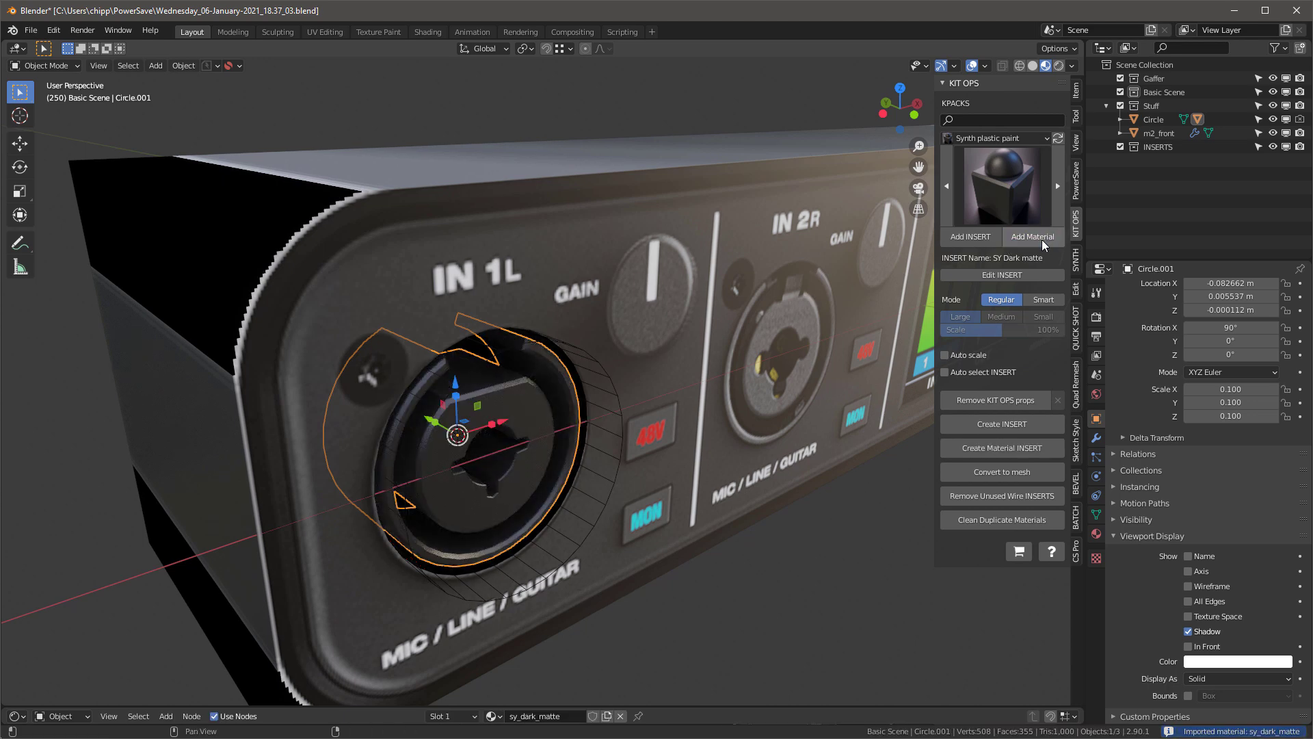
# Save the blend file and move the Circle cutter over the IN 1L jack
pyautogui.moveTo(448, 471); pyautogui.dragTo(475, 471, button='middle')
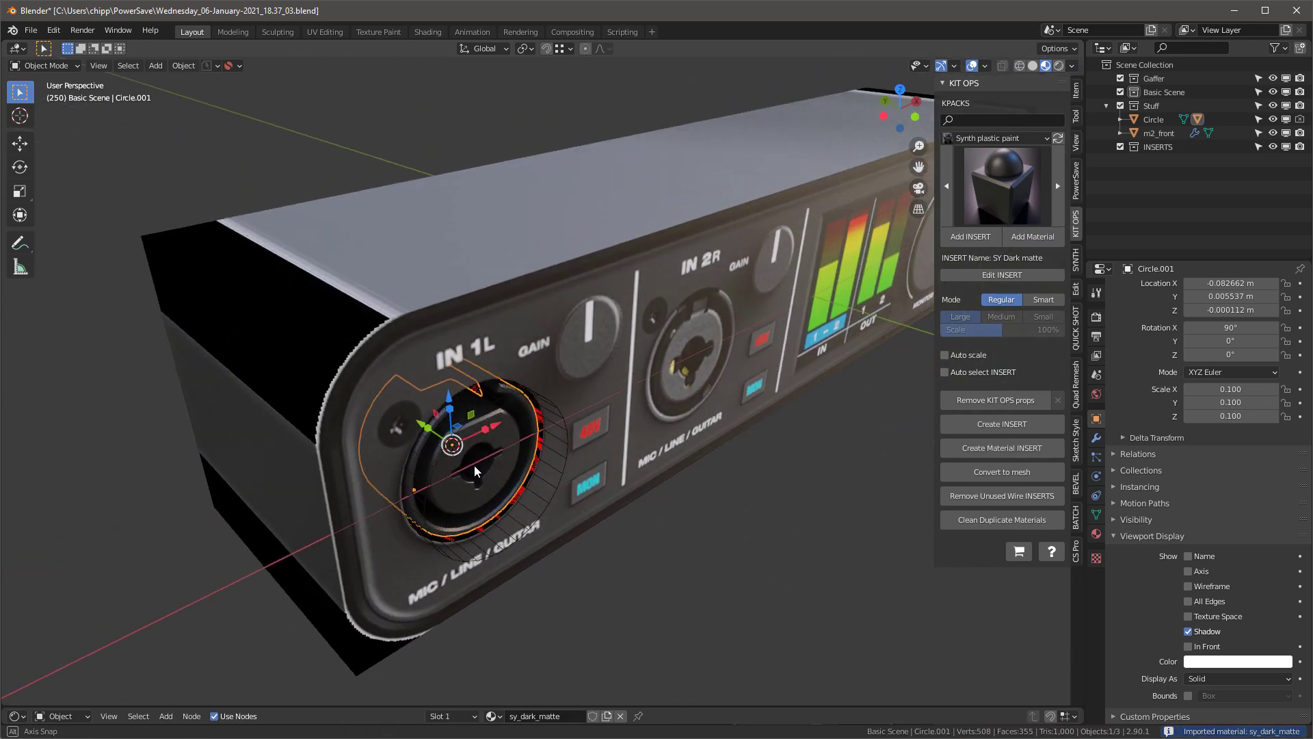
pyautogui.hotkey('ctrl', 's')
pyautogui.scroll(5, 475, 471)
pyautogui.click(417, 416)
pyautogui.scroll(-3, 588, 342)
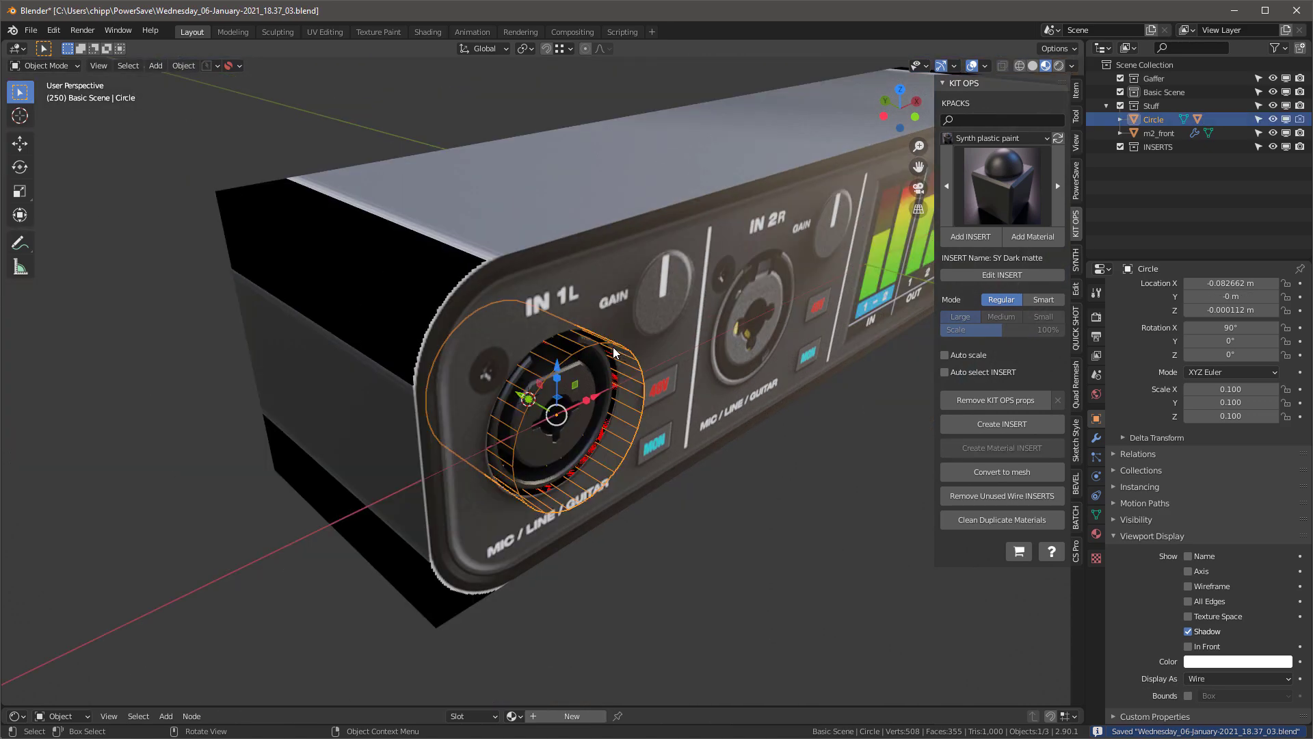
pyautogui.press('g')
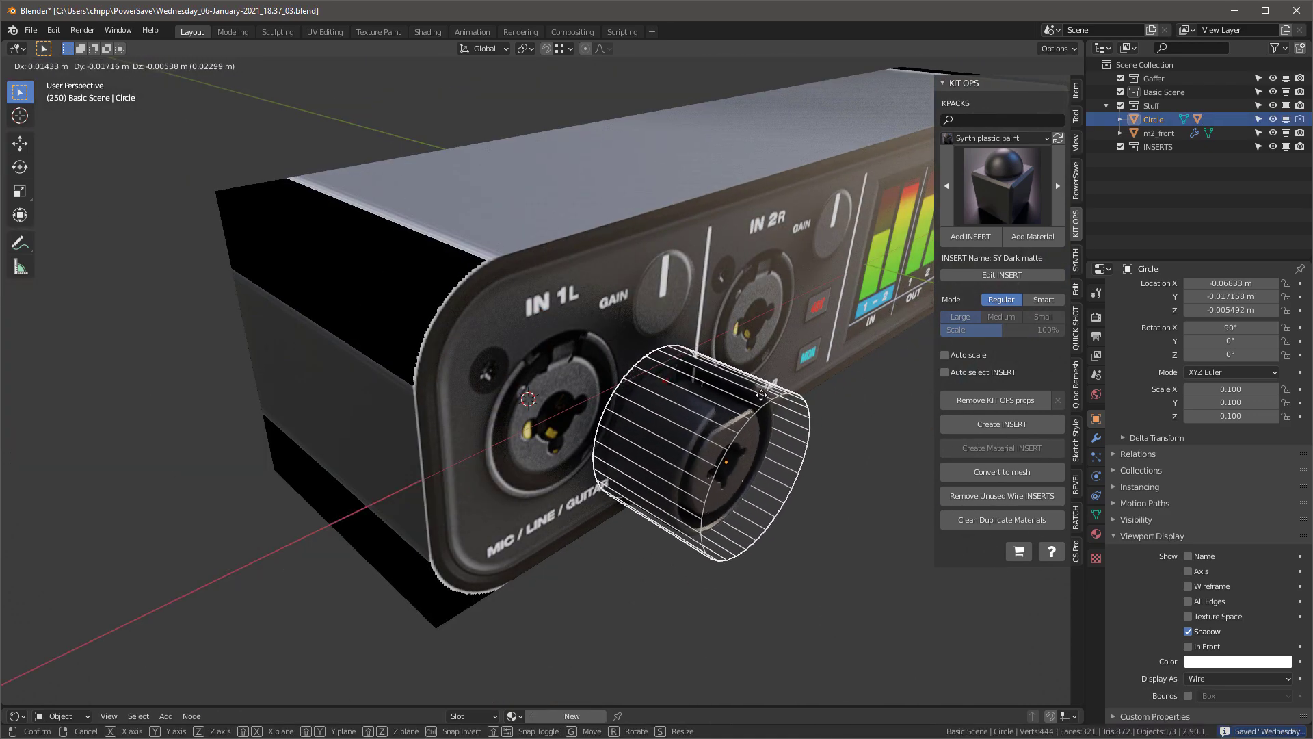
pyautogui.click(689, 391)
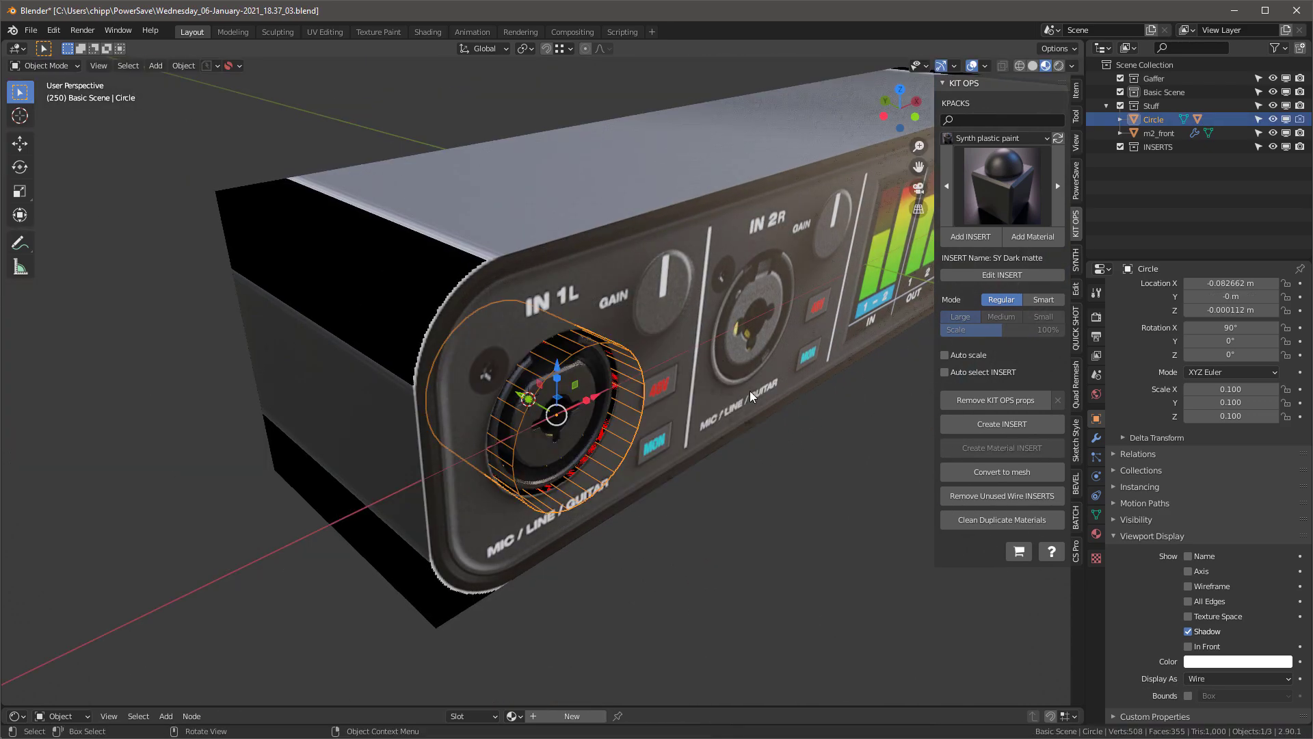
# Turn the jack into a new KIT OPS INSERT and rotate Circle.002 −90° about X
pyautogui.click(1003, 422)
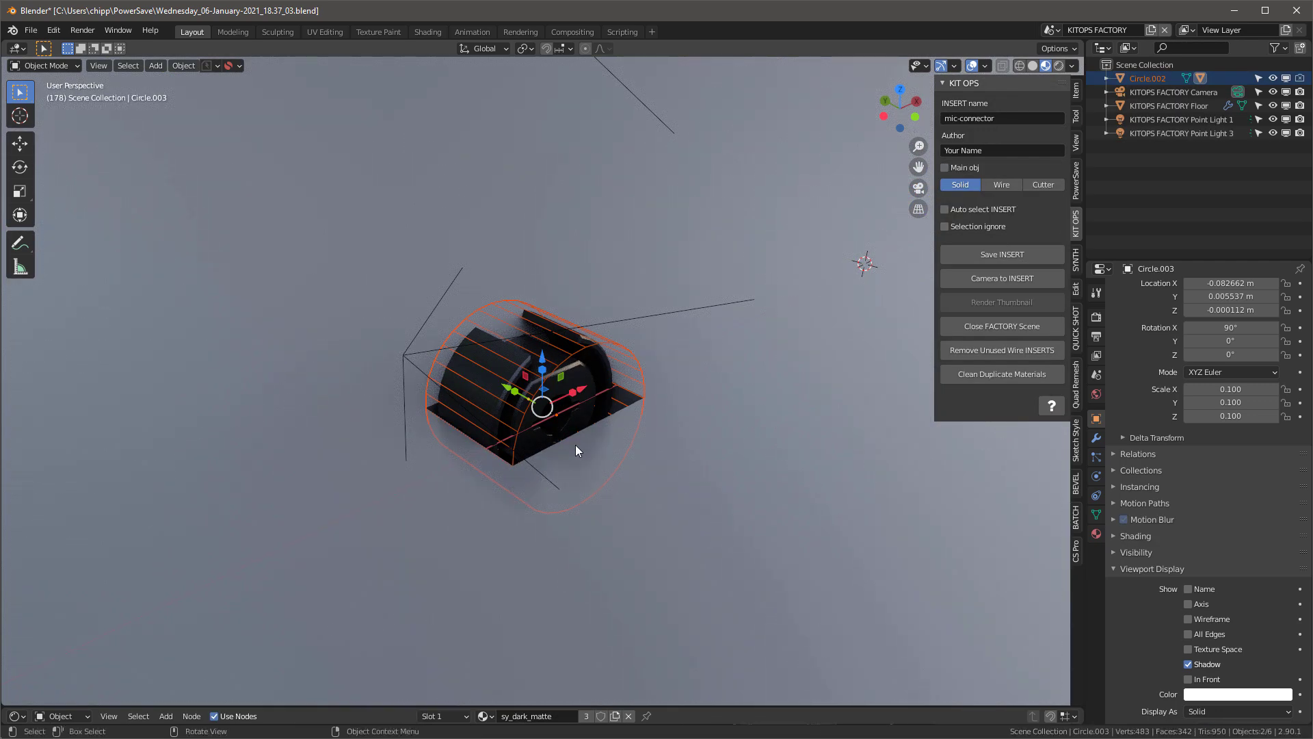
pyautogui.click(607, 342)
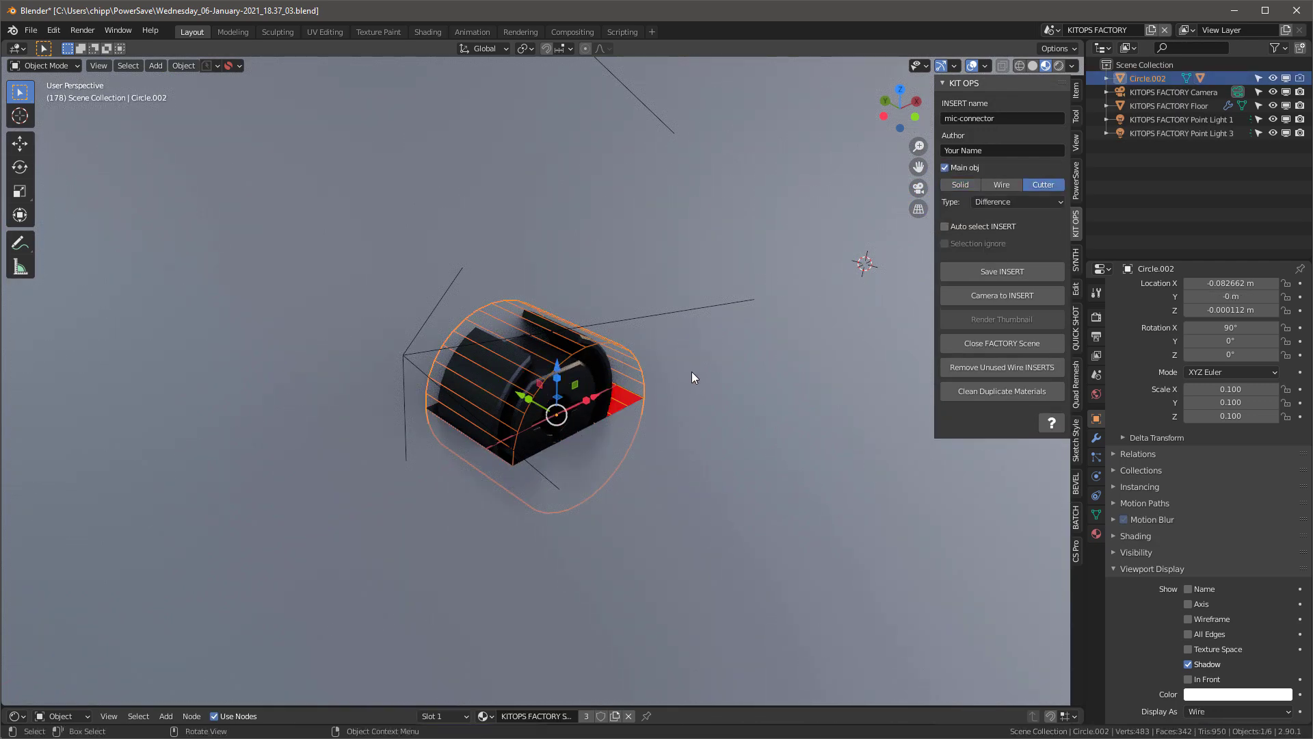
pyautogui.press('r')
pyautogui.press('x')
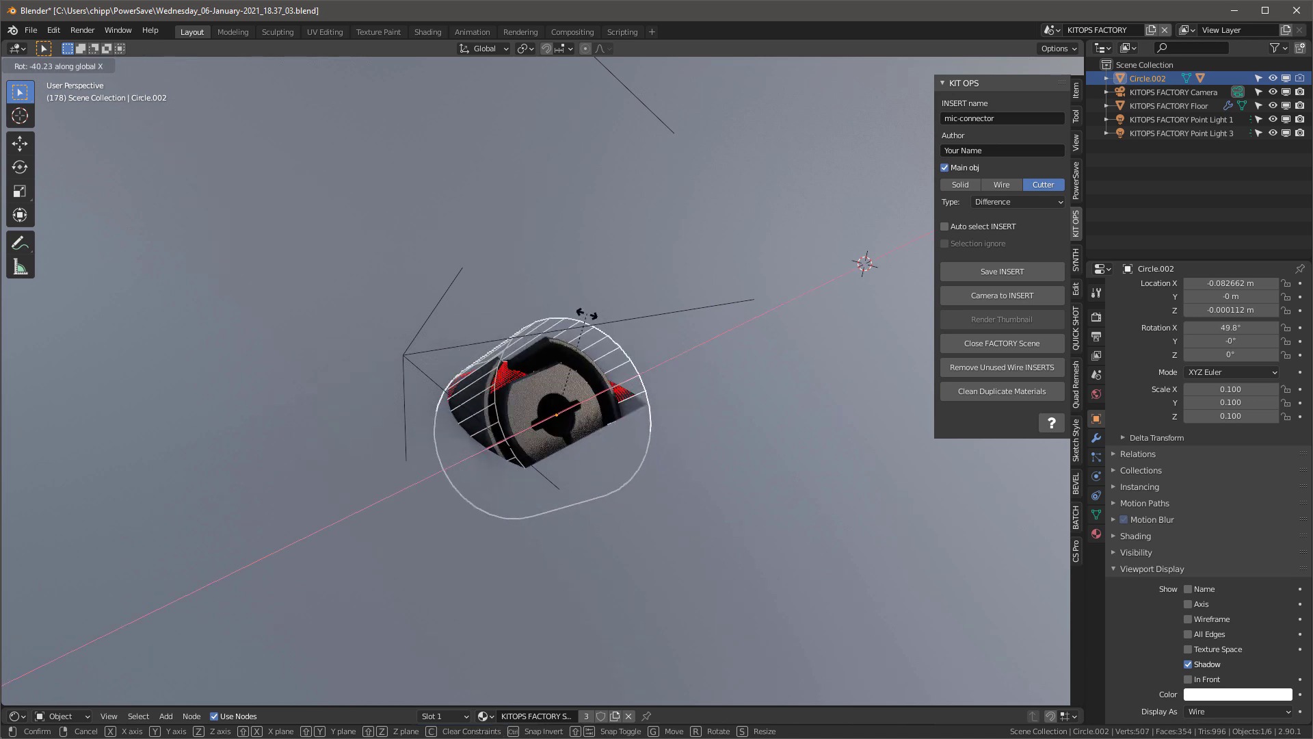
pyautogui.click(449, 247)
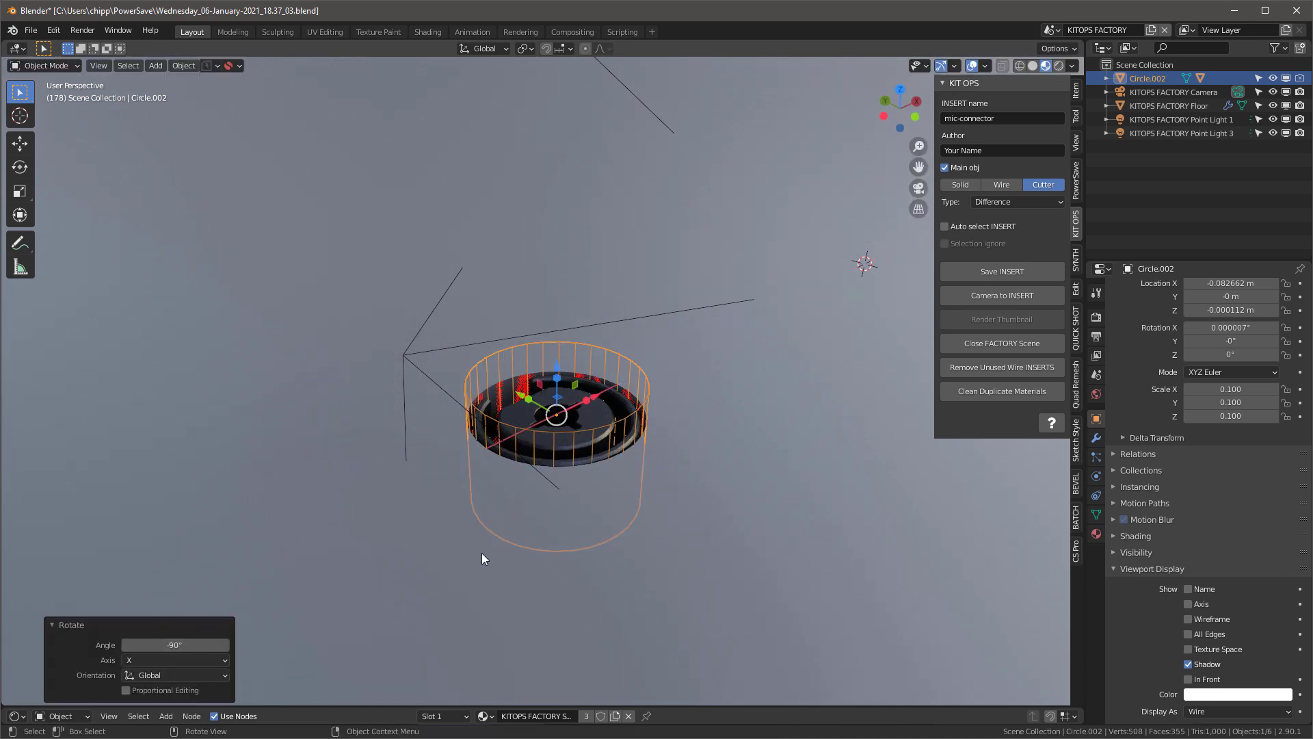
# Apply Circle.002's rotation so its rotation values read 0°
pyautogui.scroll(4, 660, 449)
pyautogui.scroll(-4, 653, 445)
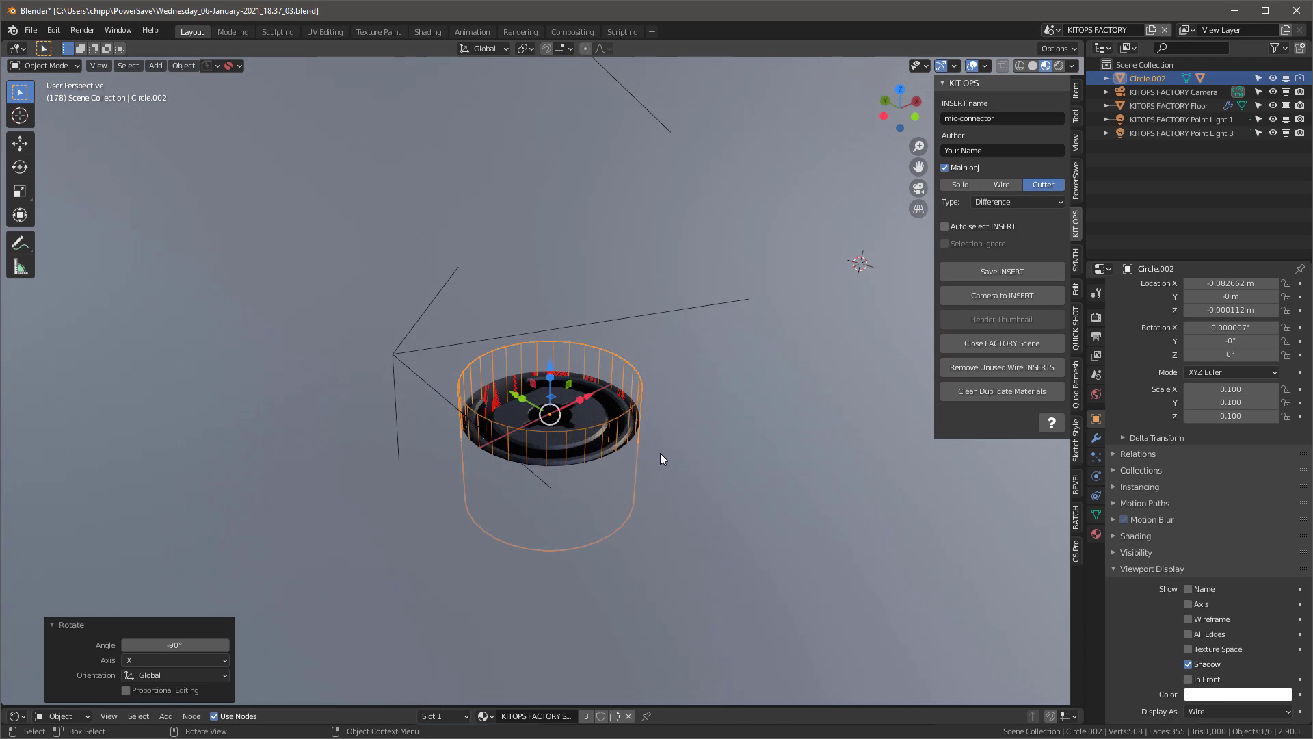
pyautogui.hotkey('ctrl', 'a')
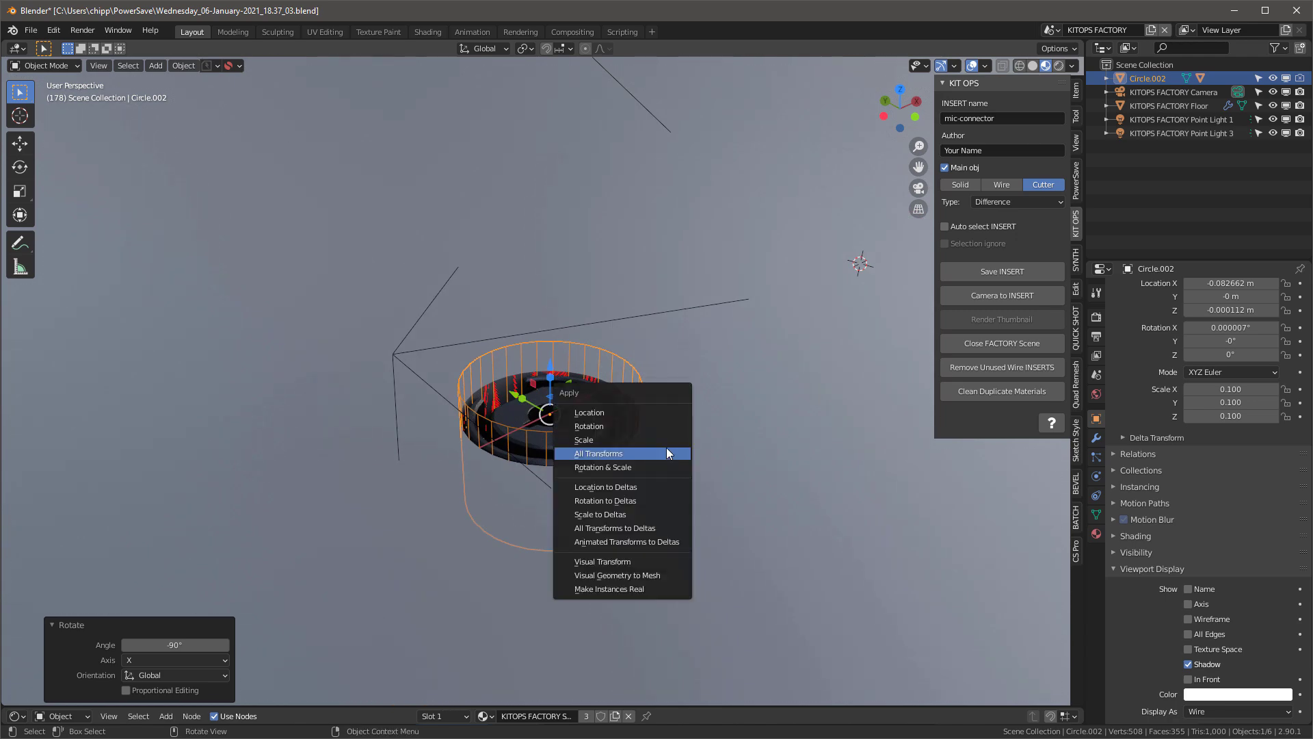
pyautogui.click(619, 425)
pyautogui.scroll(4, 625, 469)
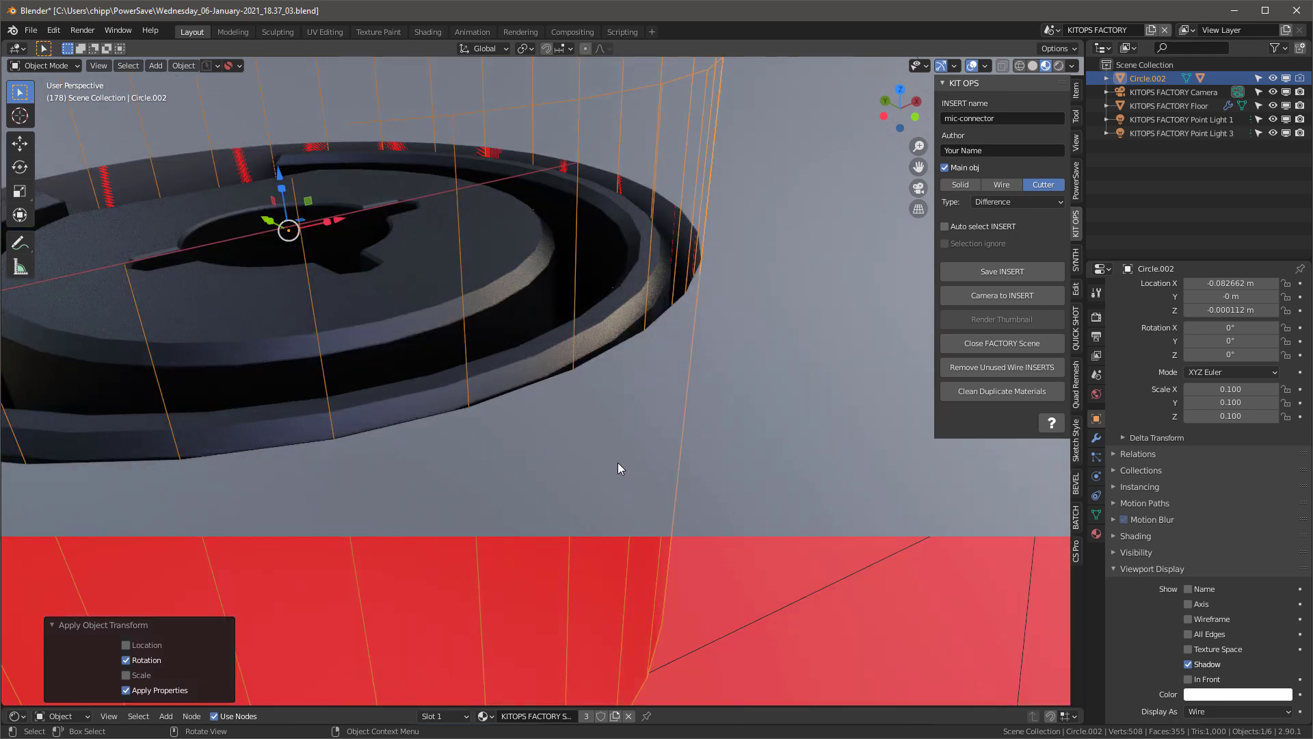
pyautogui.scroll(-4, 618, 463)
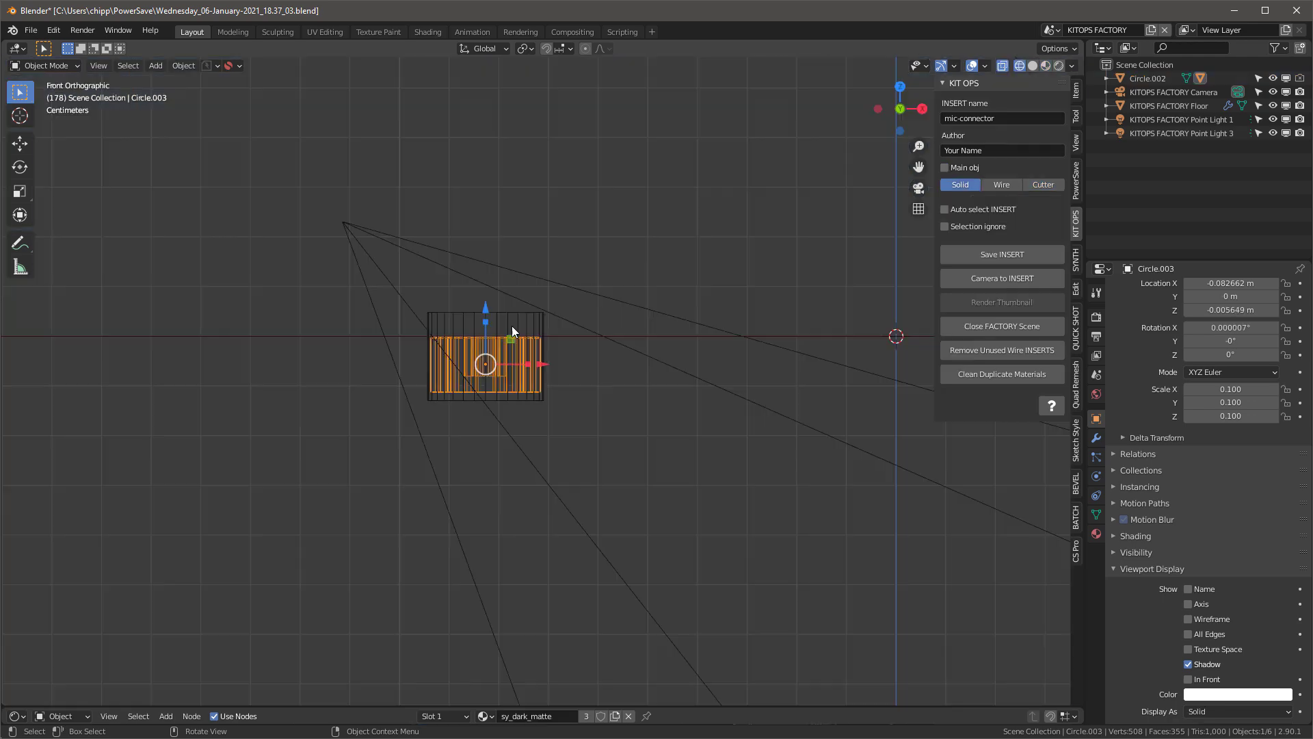
# Set the outer cutter cylinder's X location to 0 in the Item panel
pyautogui.click(509, 324)
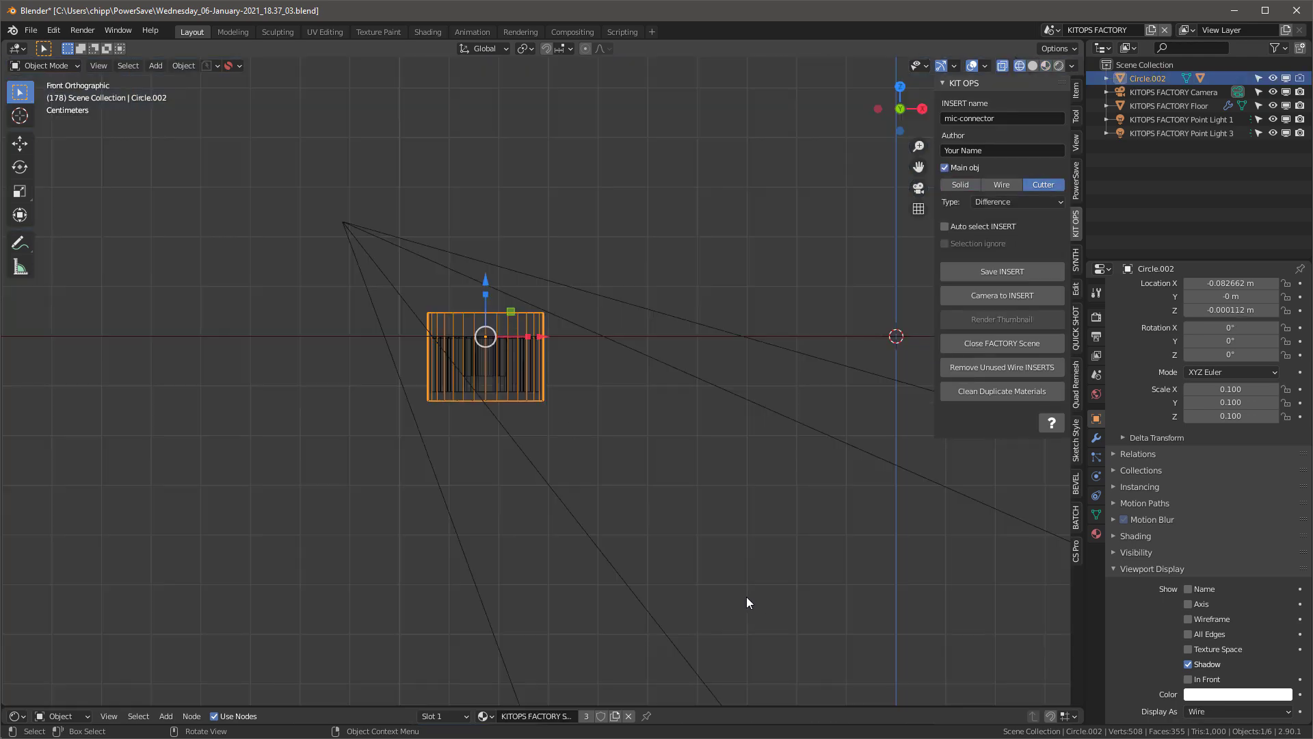
pyautogui.scroll(-3, 431, 331)
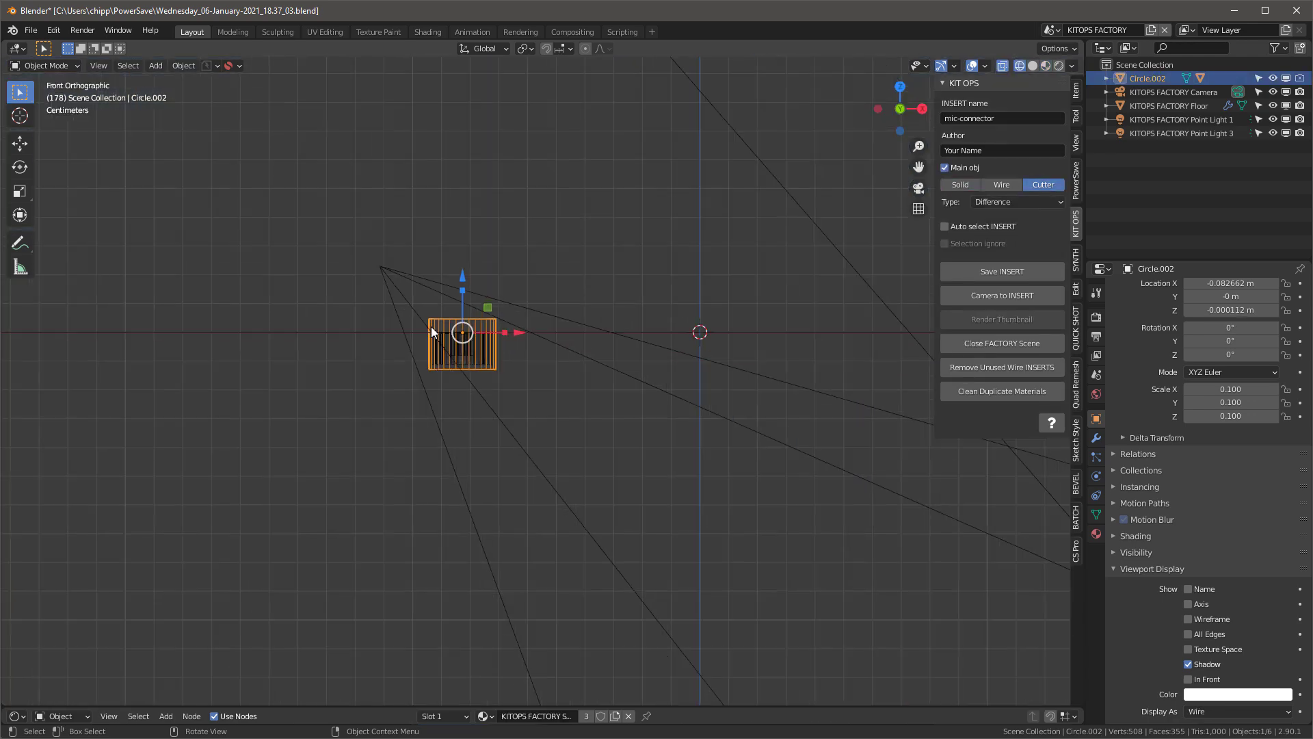
pyautogui.scroll(2, 472, 342)
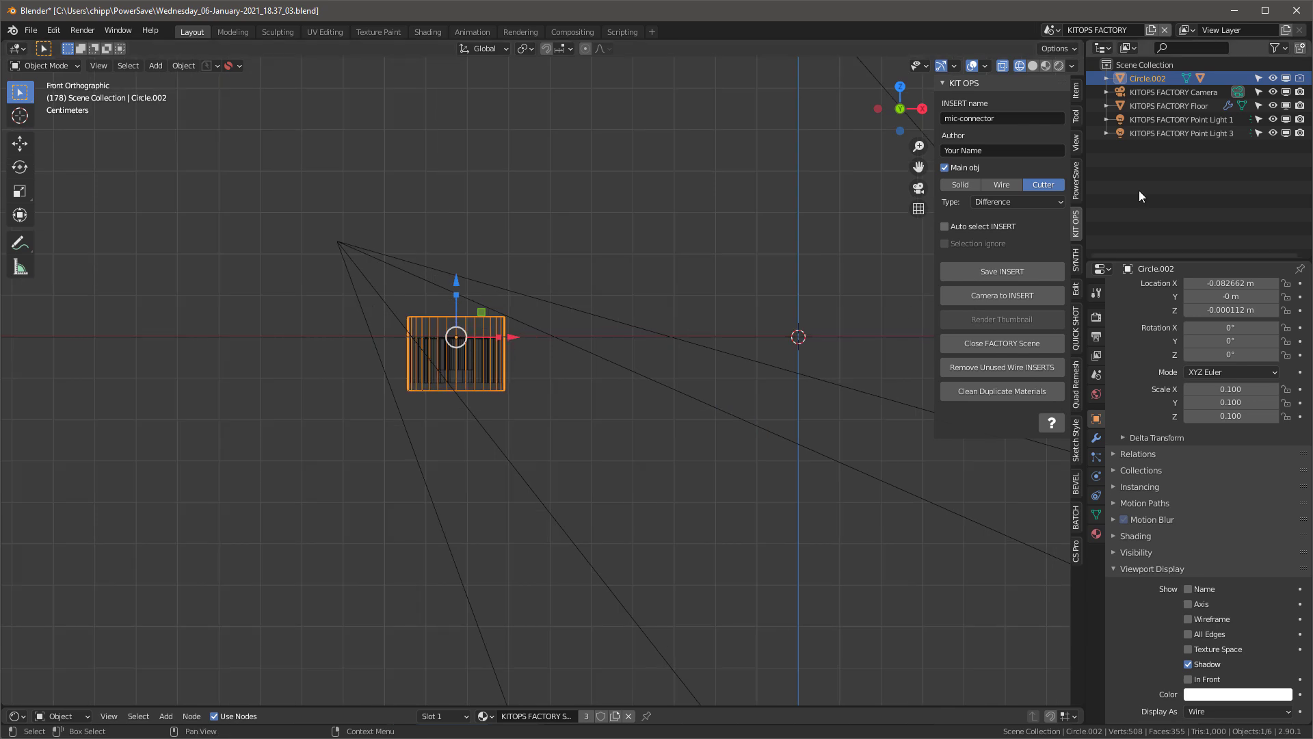
pyautogui.click(1076, 91)
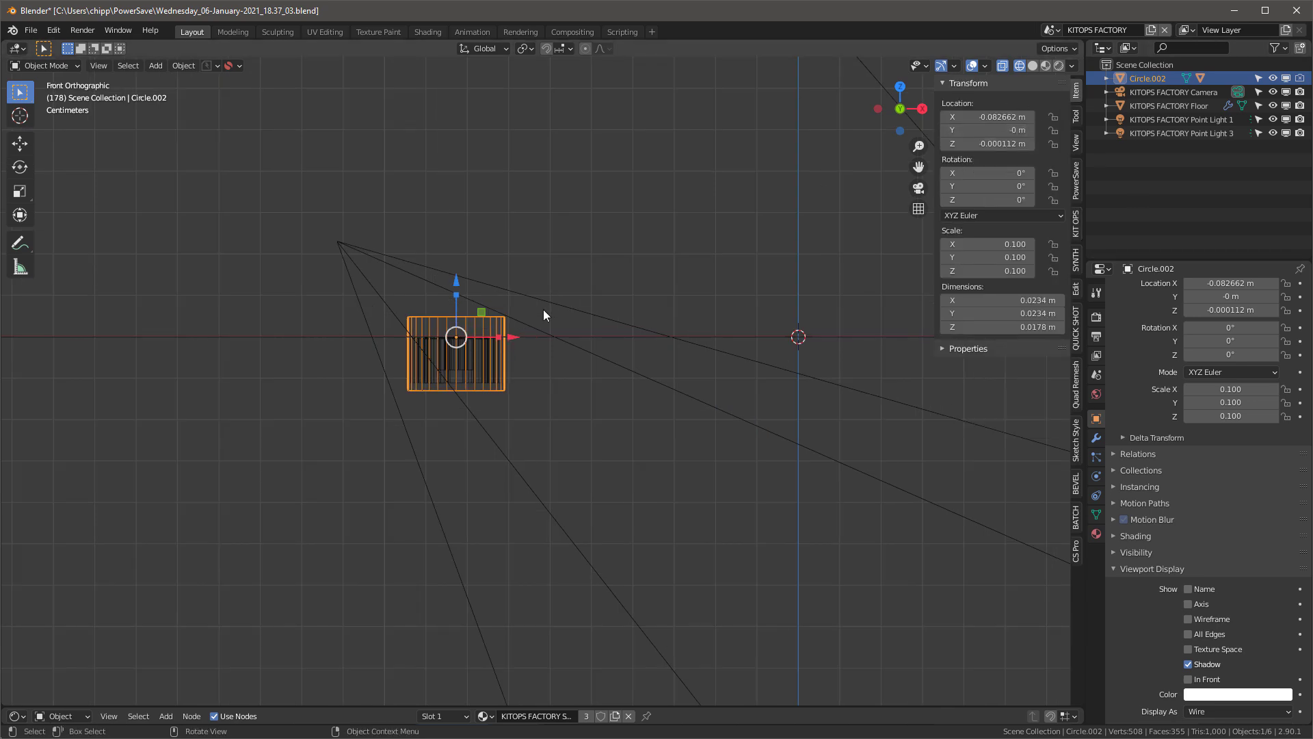
pyautogui.click(958, 117)
pyautogui.write('0')
pyautogui.press('Return')
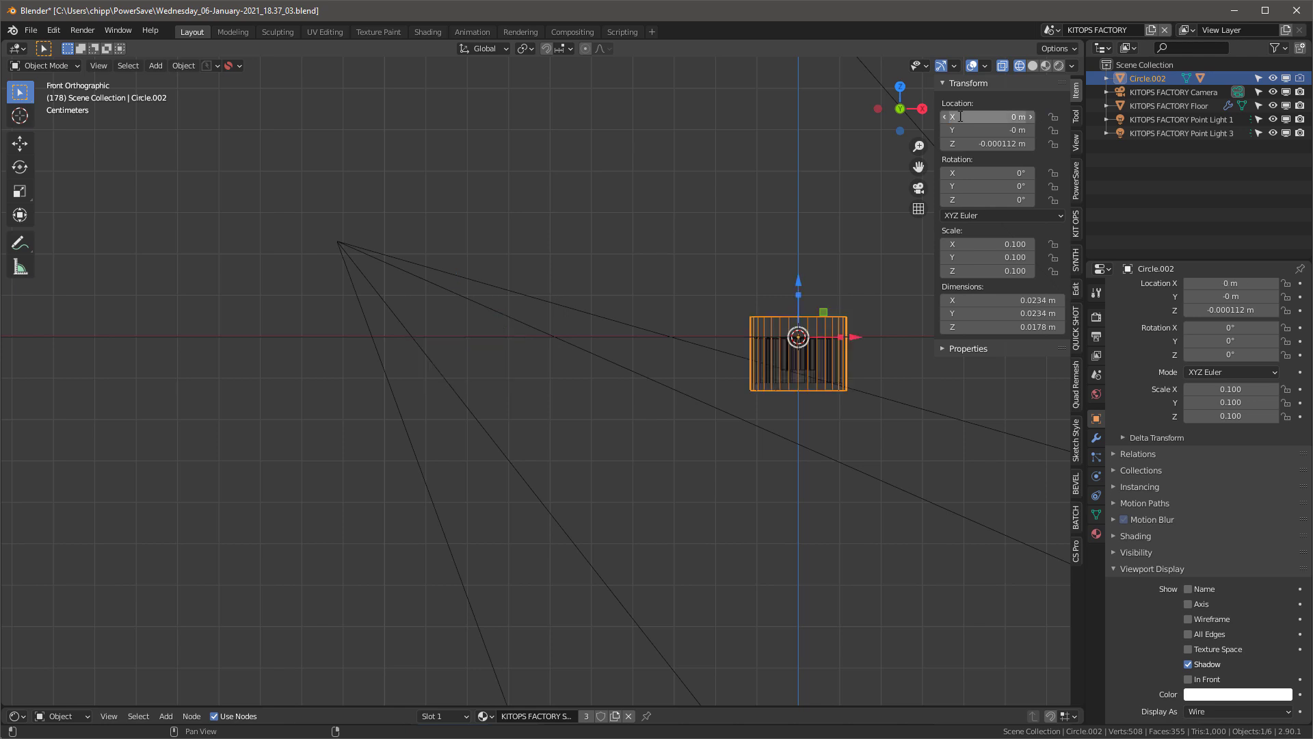
# Set the cutter's Z location to 0, then nudge it slightly up along Z
pyautogui.scroll(5, 849, 335)
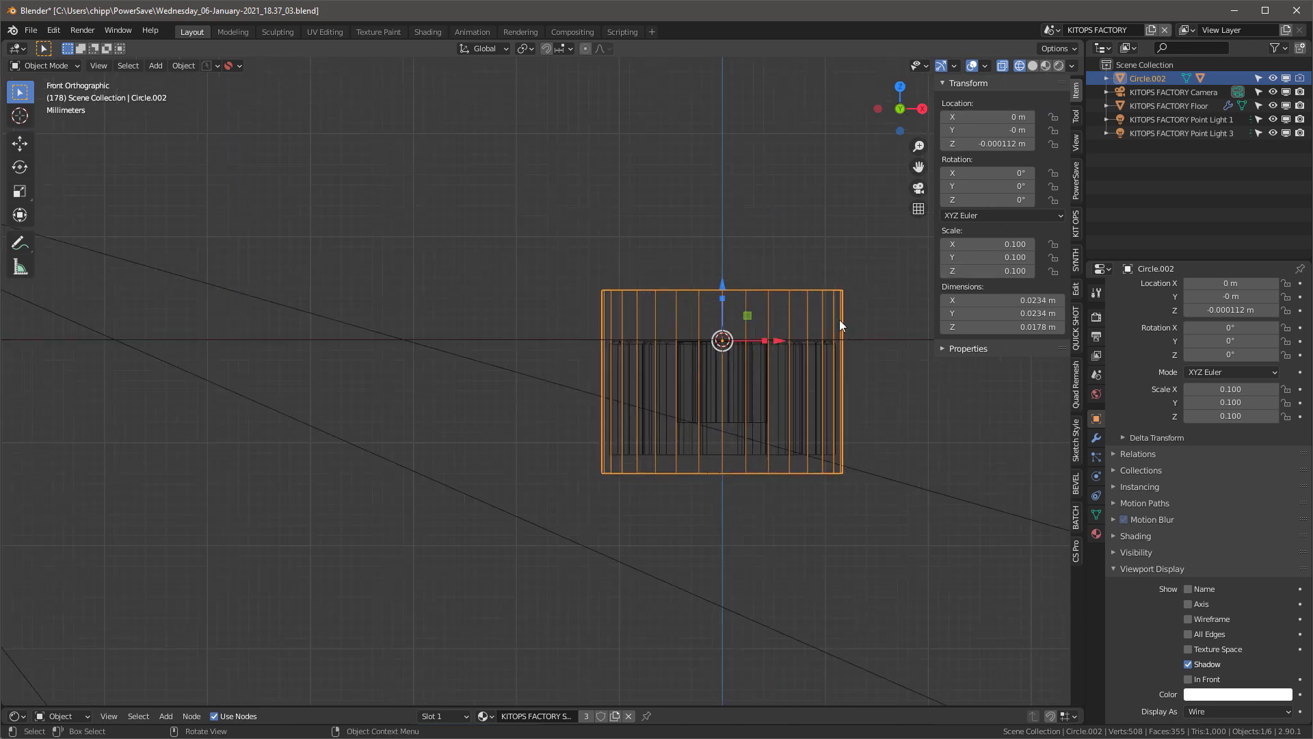
pyautogui.doubleClick(995, 143)
pyautogui.write('0')
pyautogui.press('Return')
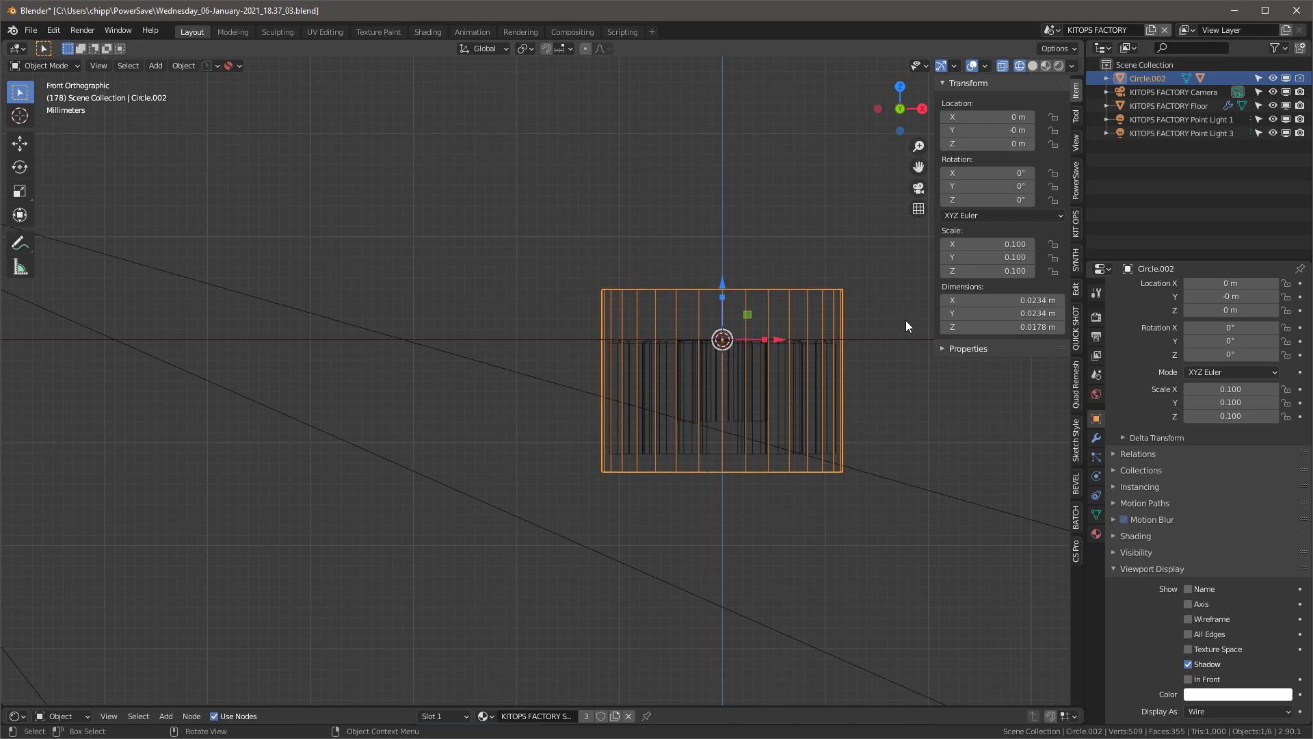
pyautogui.scroll(4, 840, 350)
pyautogui.scroll(2, 839, 346)
pyautogui.scroll(-3, 749, 356)
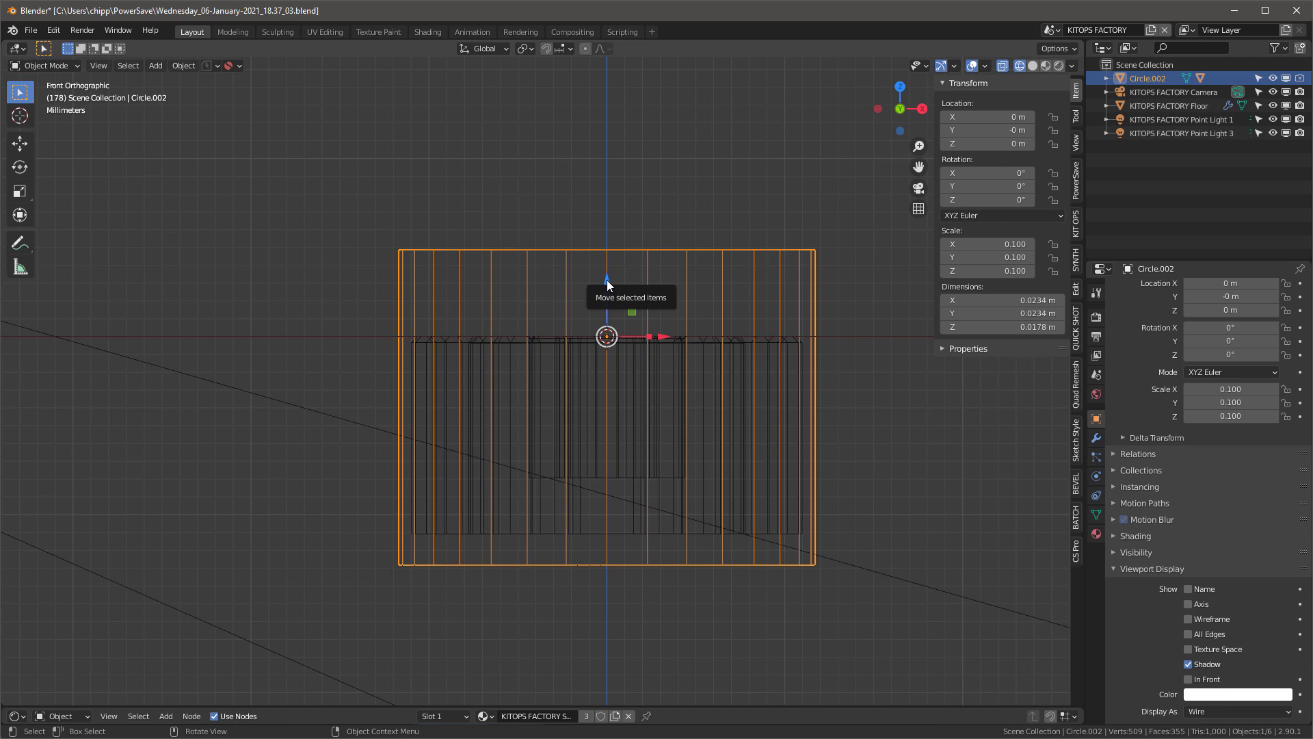
pyautogui.moveTo(606, 281); pyautogui.dragTo(607, 274)
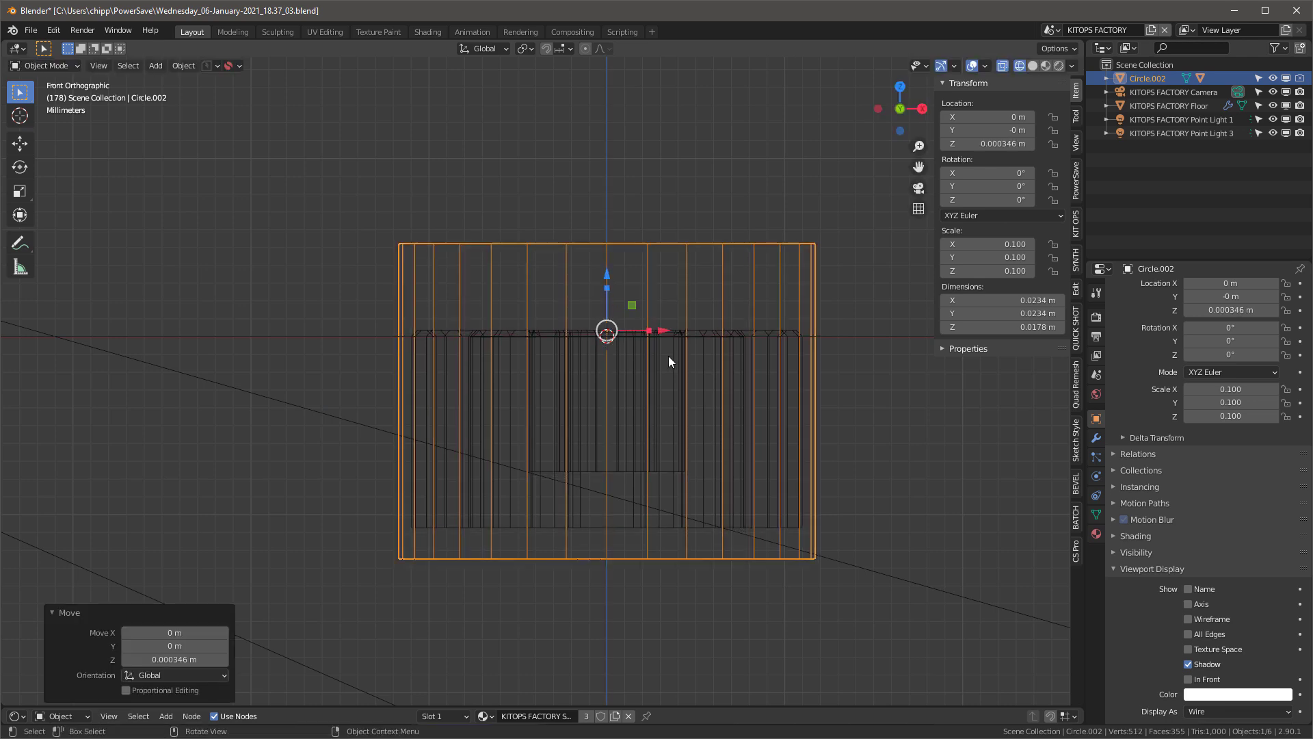
# Apply all transforms to the cutter and the inner connector mesh so scale reads 1.000
pyautogui.hotkey('ctrl', 'a')
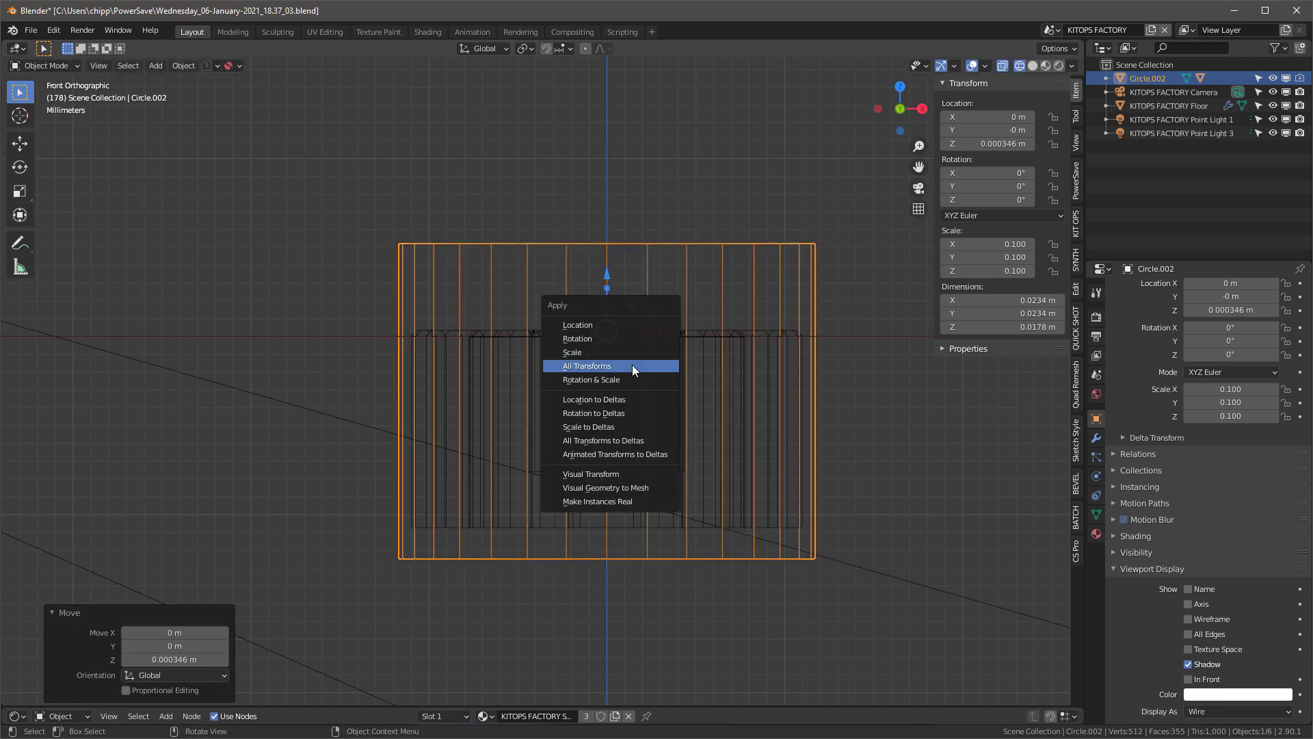
pyautogui.click(632, 364)
pyautogui.click(733, 343)
pyautogui.hotkey('ctrl', 'a')
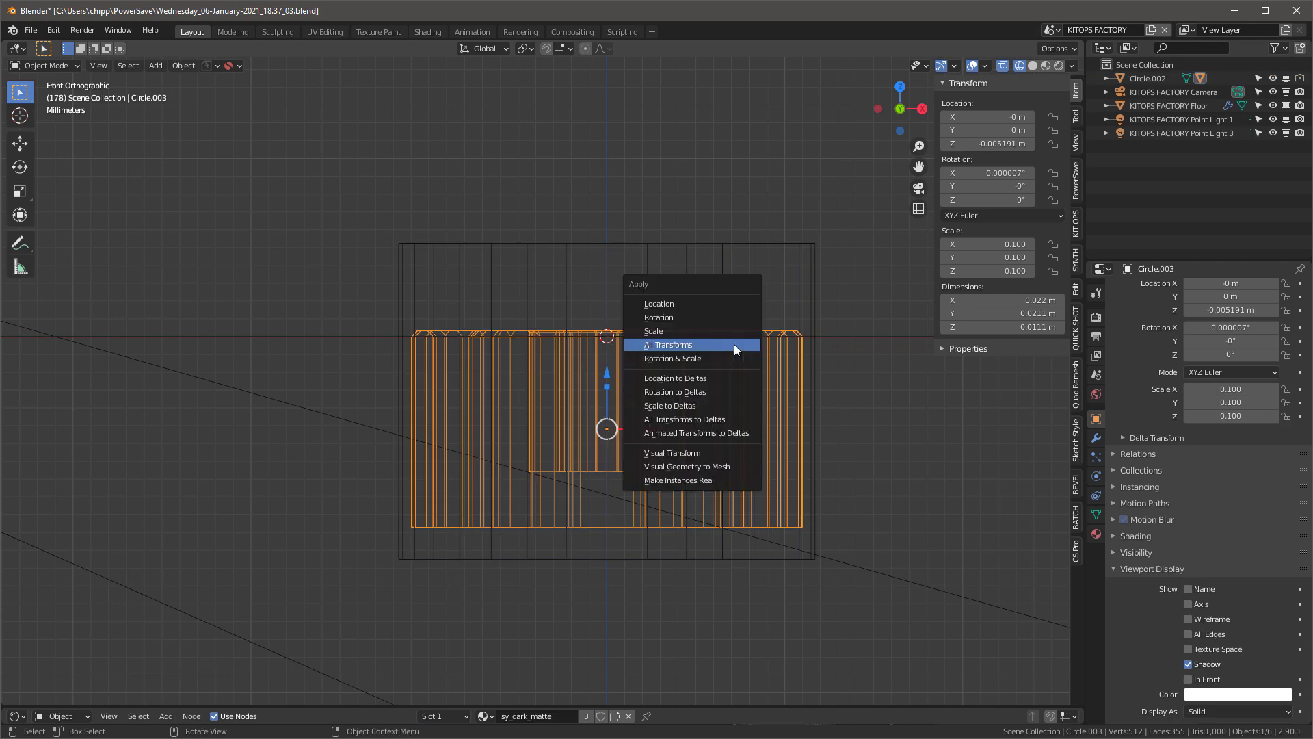
pyautogui.click(733, 343)
pyautogui.moveTo(654, 368)
pyautogui.mouseDown(button='middle')
pyautogui.moveTo(589, 300)
pyautogui.moveTo(659, 360)
pyautogui.mouseUp(button='middle')
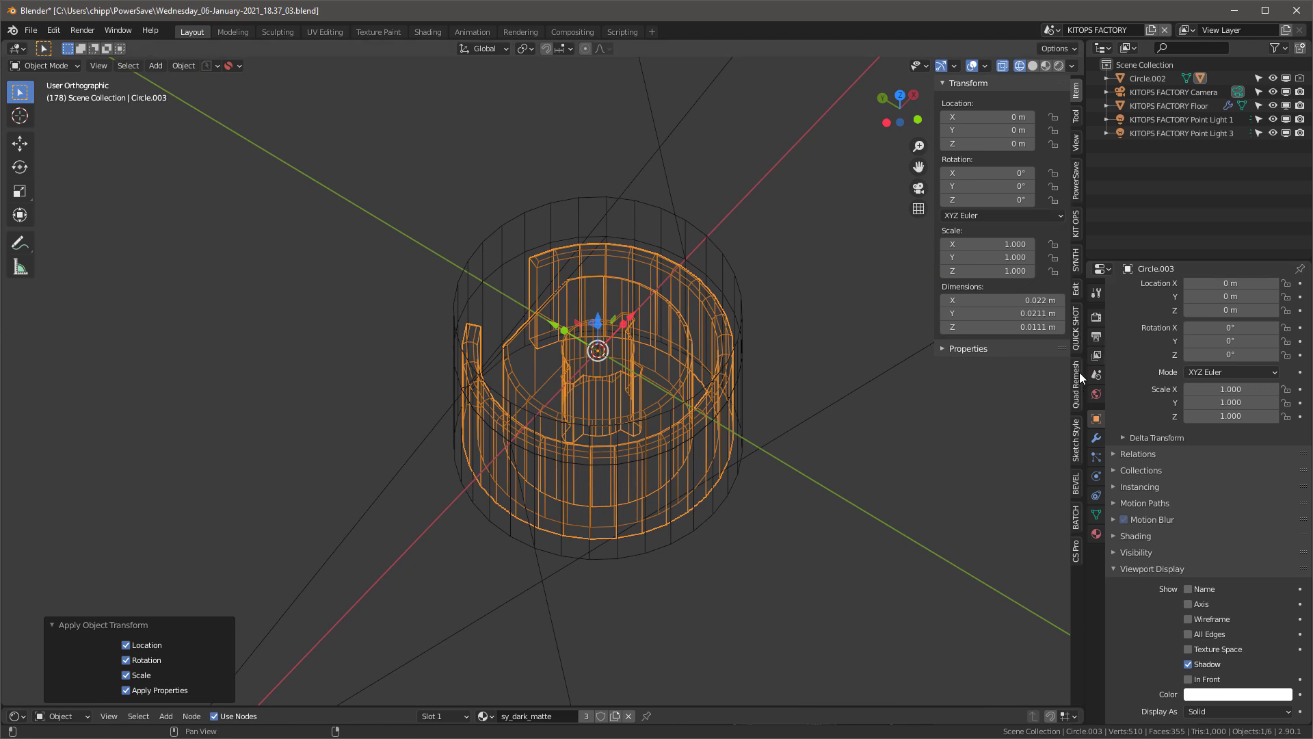
# Save the connector as a KIT OPS INSERT over mic-connector.blend in the S-AudioBox folder
pyautogui.click(1076, 224)
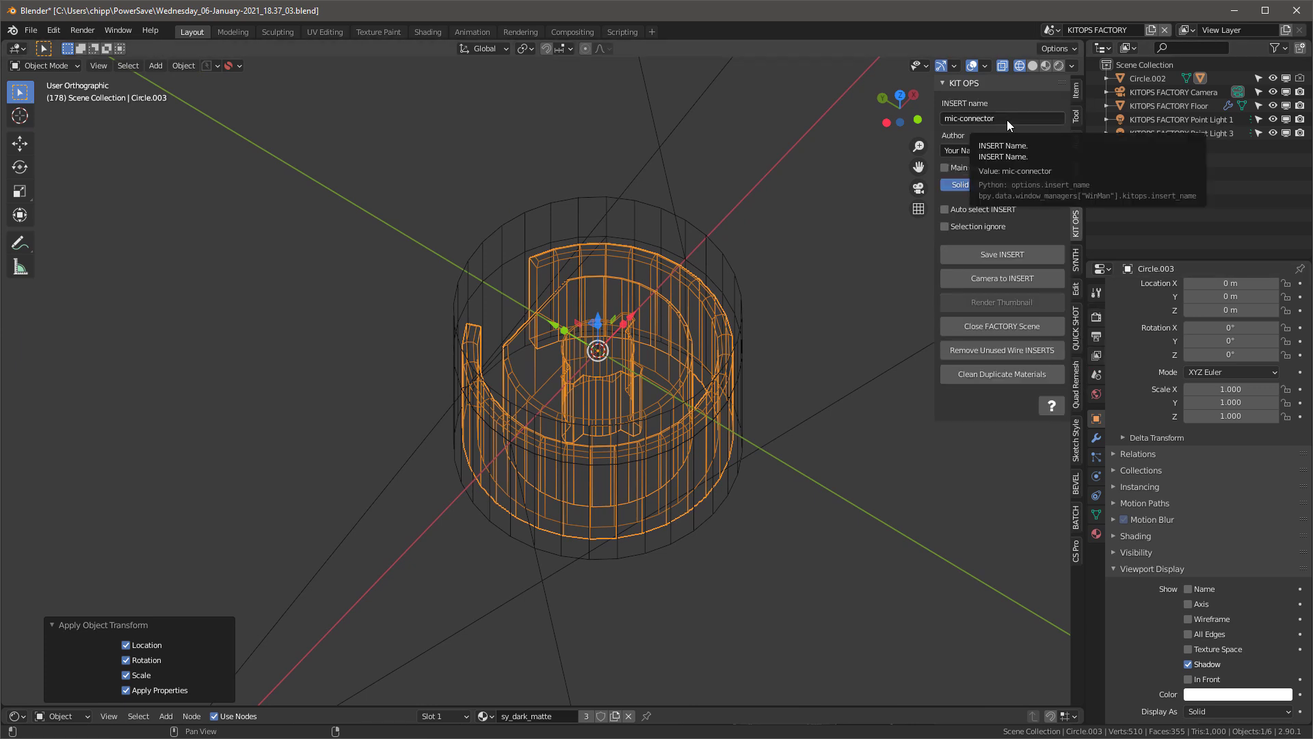
pyautogui.click(1000, 254)
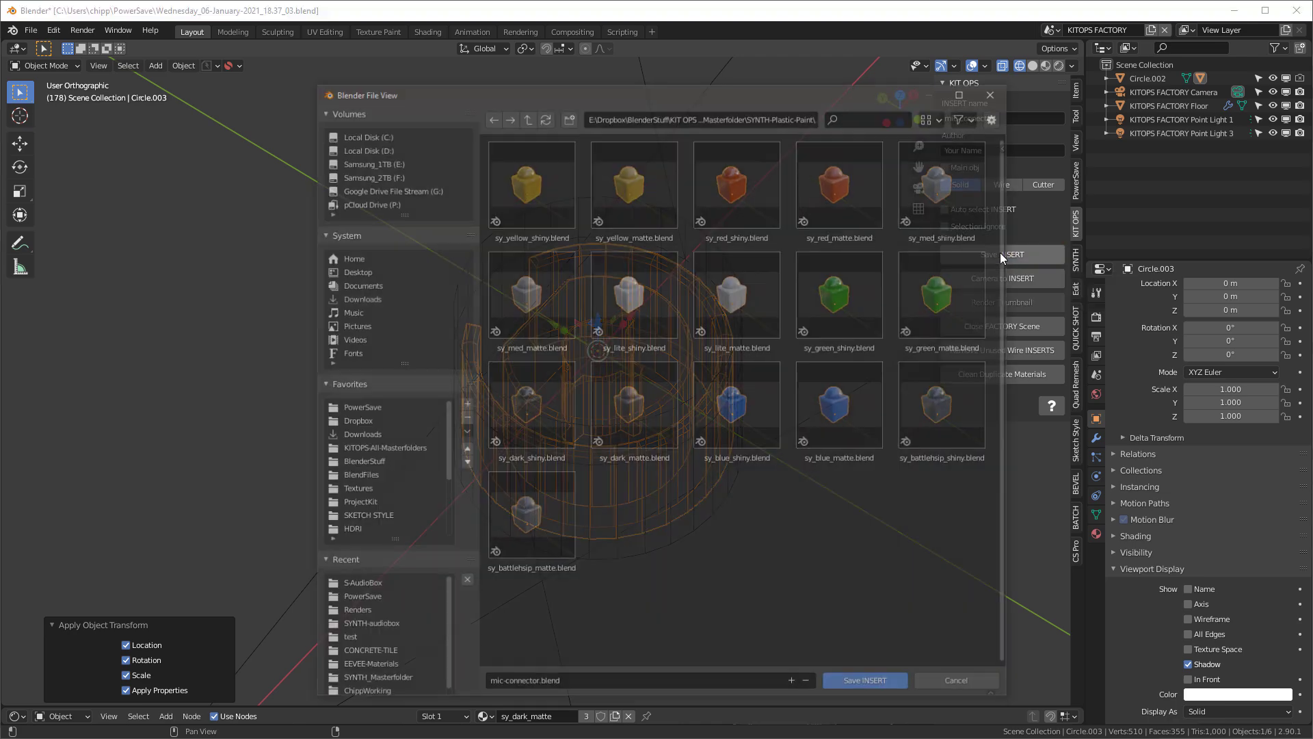
pyautogui.click(523, 208)
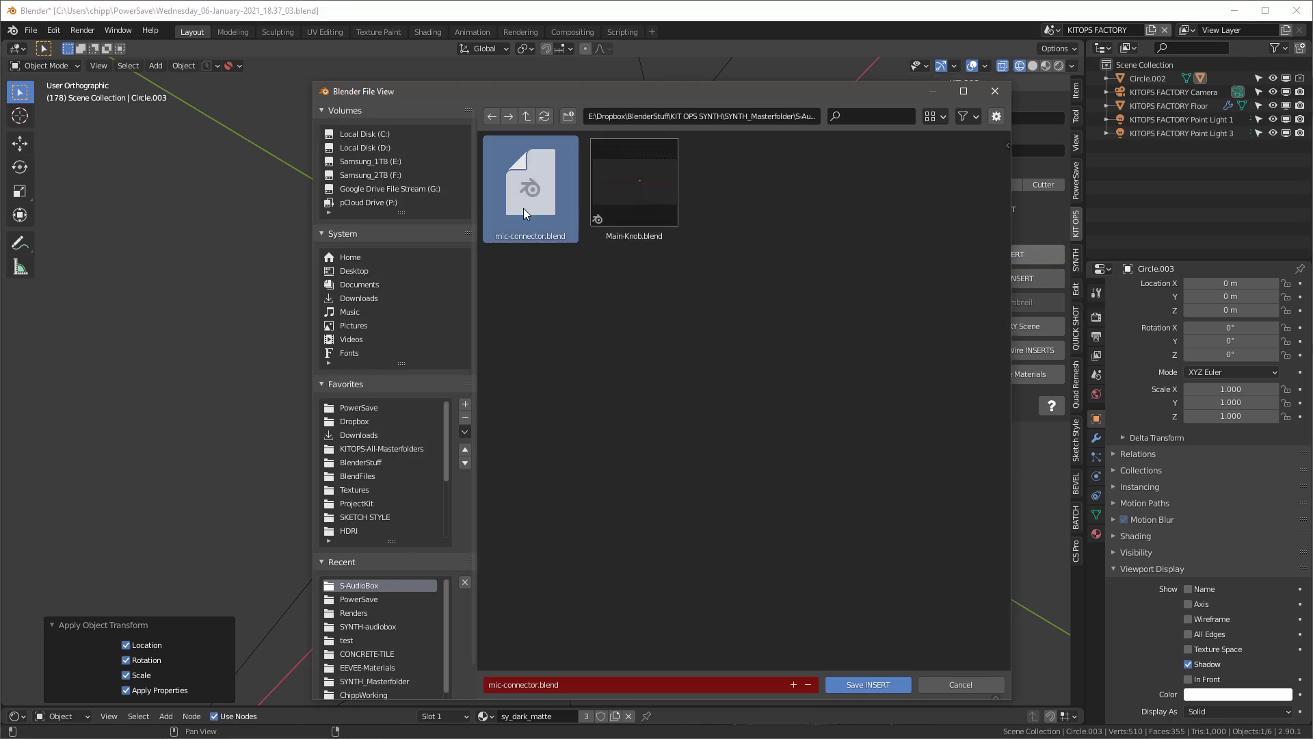
pyautogui.click(846, 689)
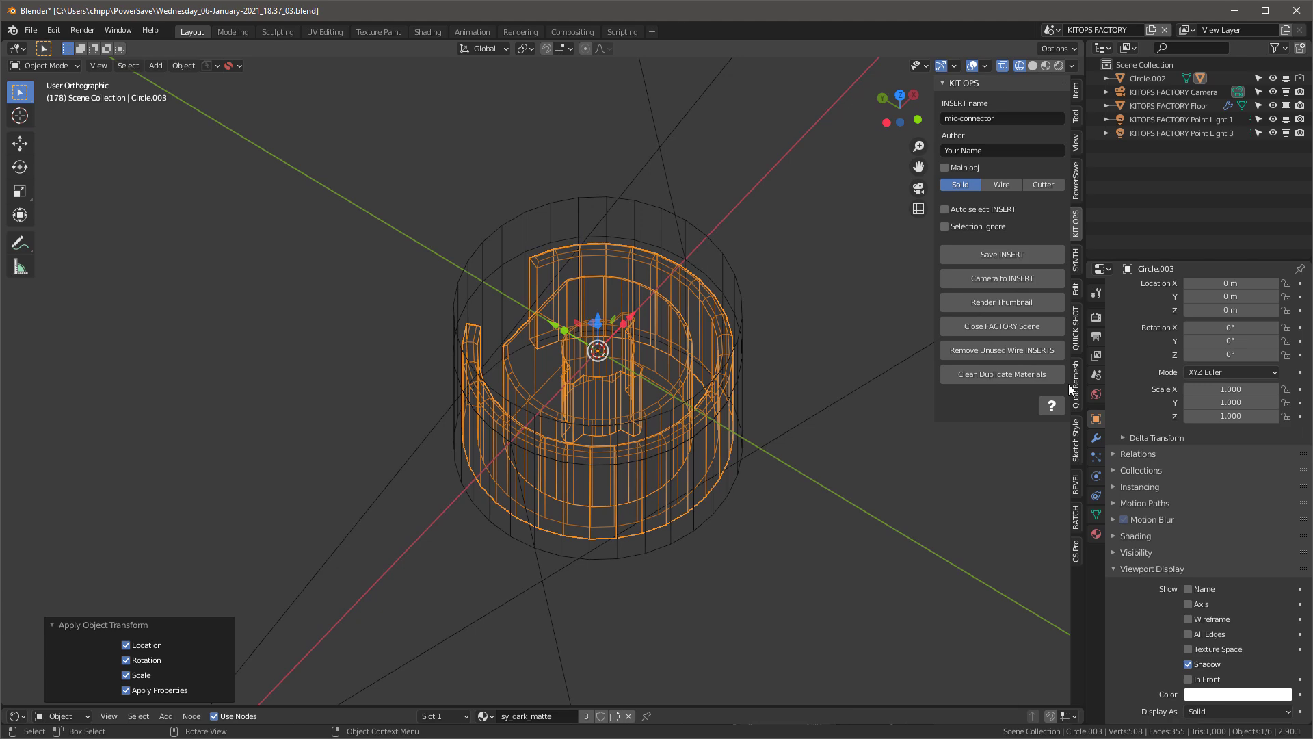
# Show the connector in Solid shading and frame it with the thumbnail camera
pyautogui.press('z')
pyautogui.click(958, 387)
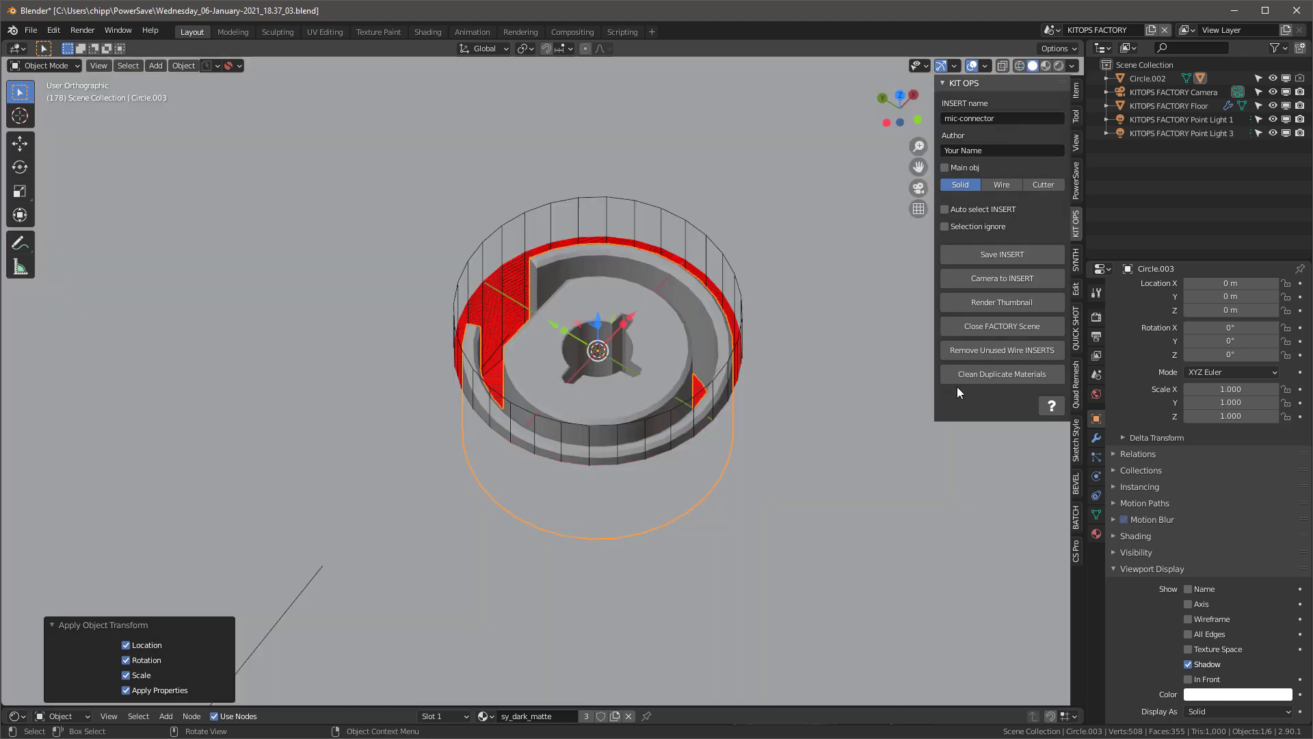
pyautogui.click(1000, 279)
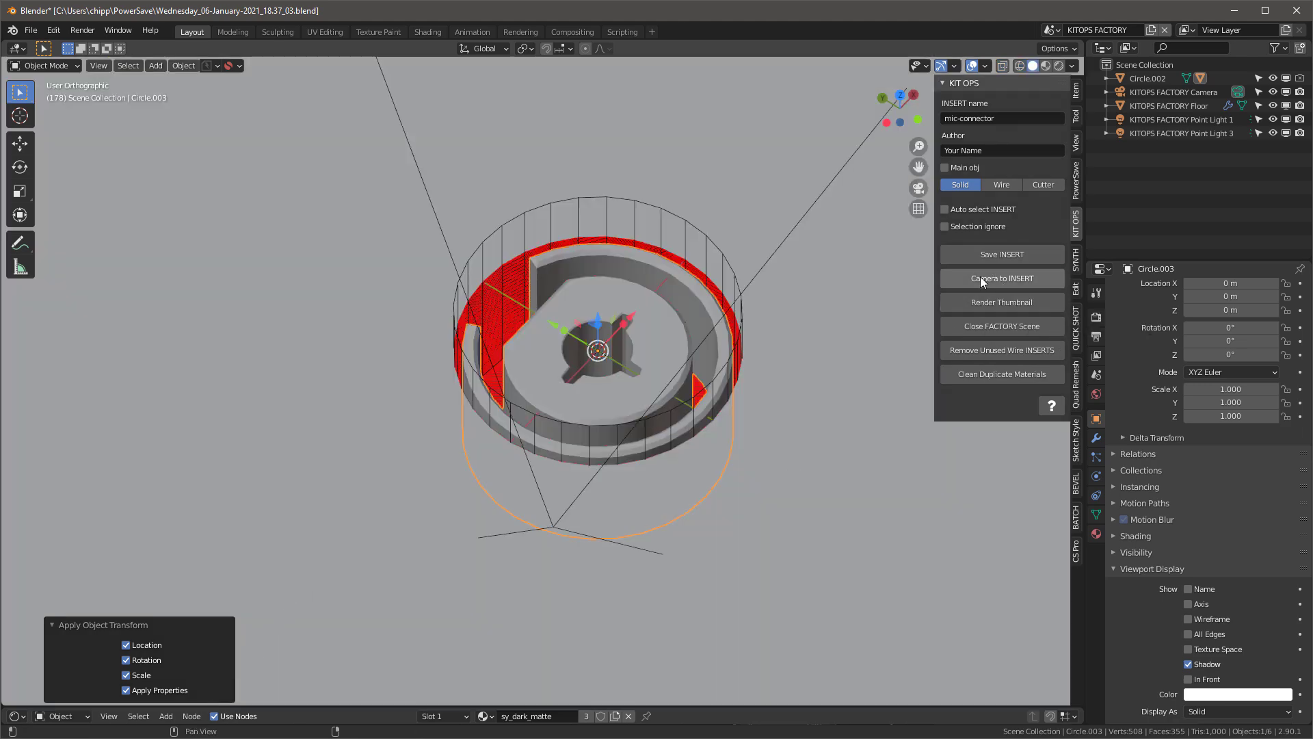
pyautogui.press('KP_0')
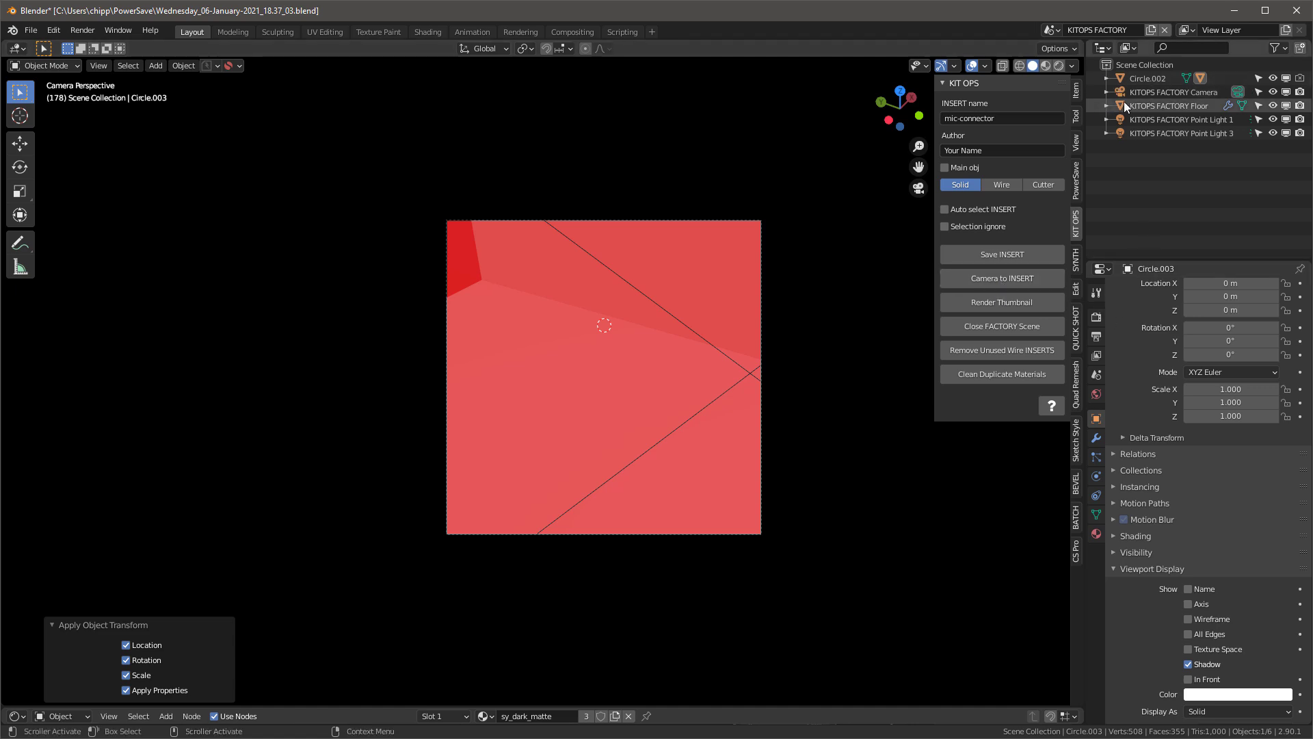
# Set the KITOPS FACTORY Camera's clip start to 0.0001 m
pyautogui.click(1143, 92)
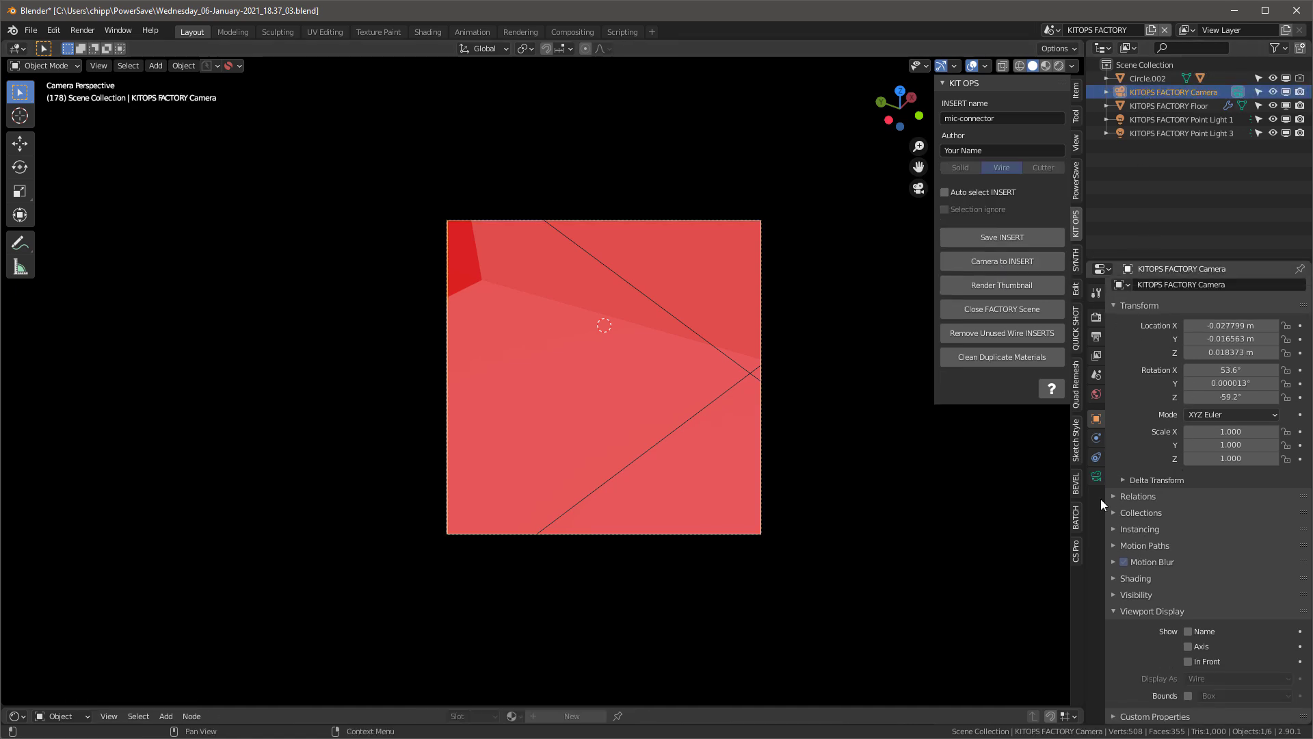
pyautogui.click(1096, 476)
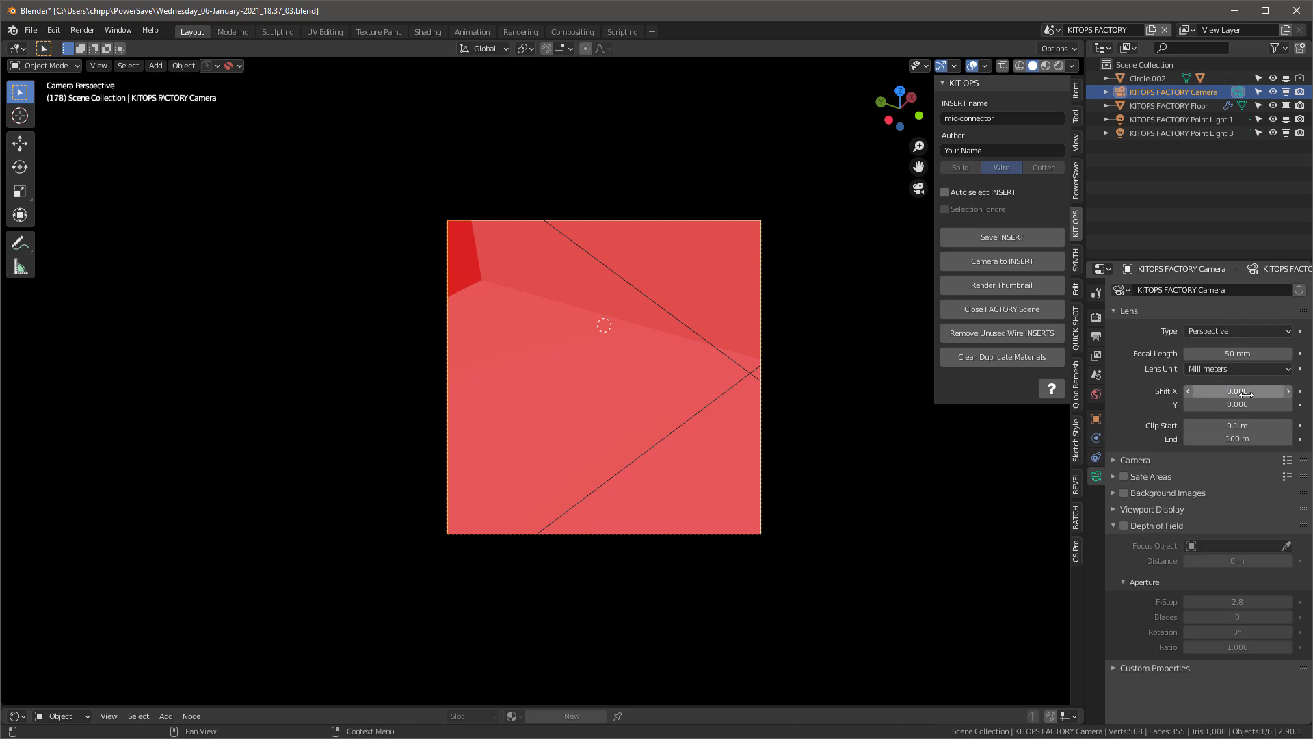
pyautogui.click(1194, 425)
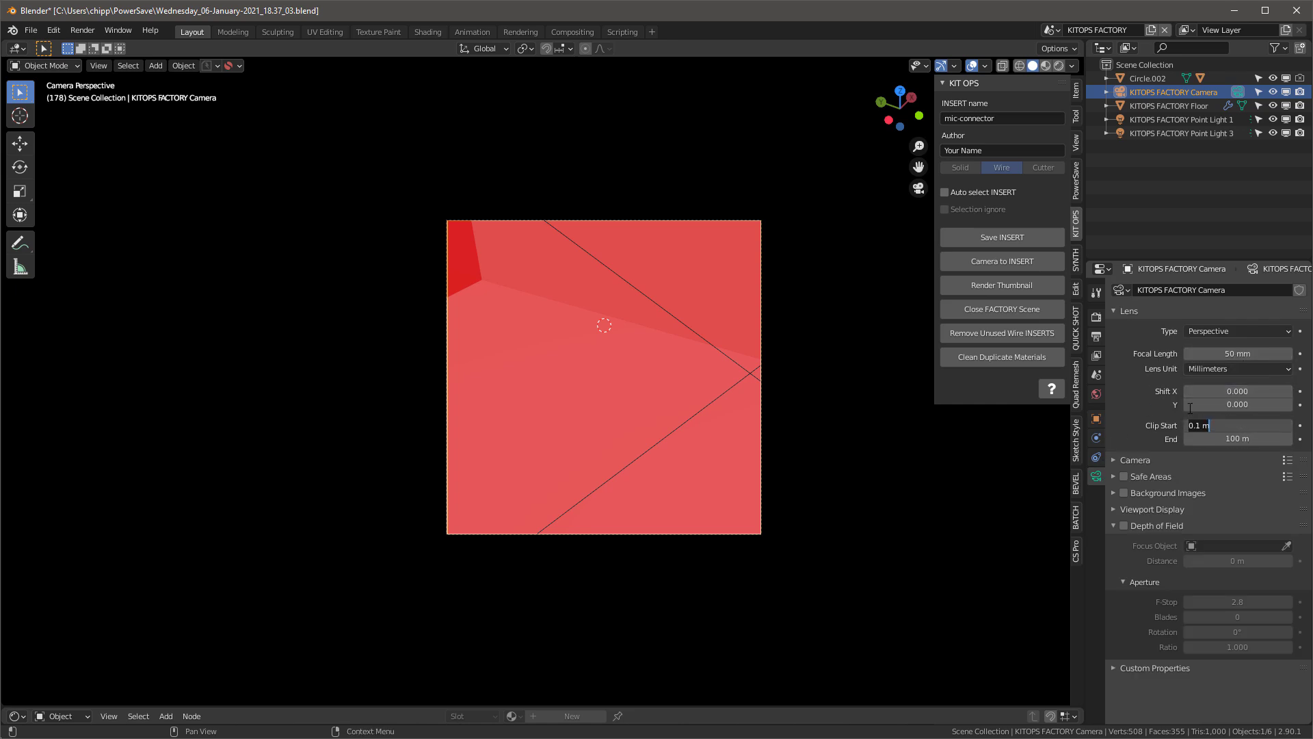
pyautogui.press('BackSpace')
pyautogui.write('.0001')
pyautogui.press('Return')
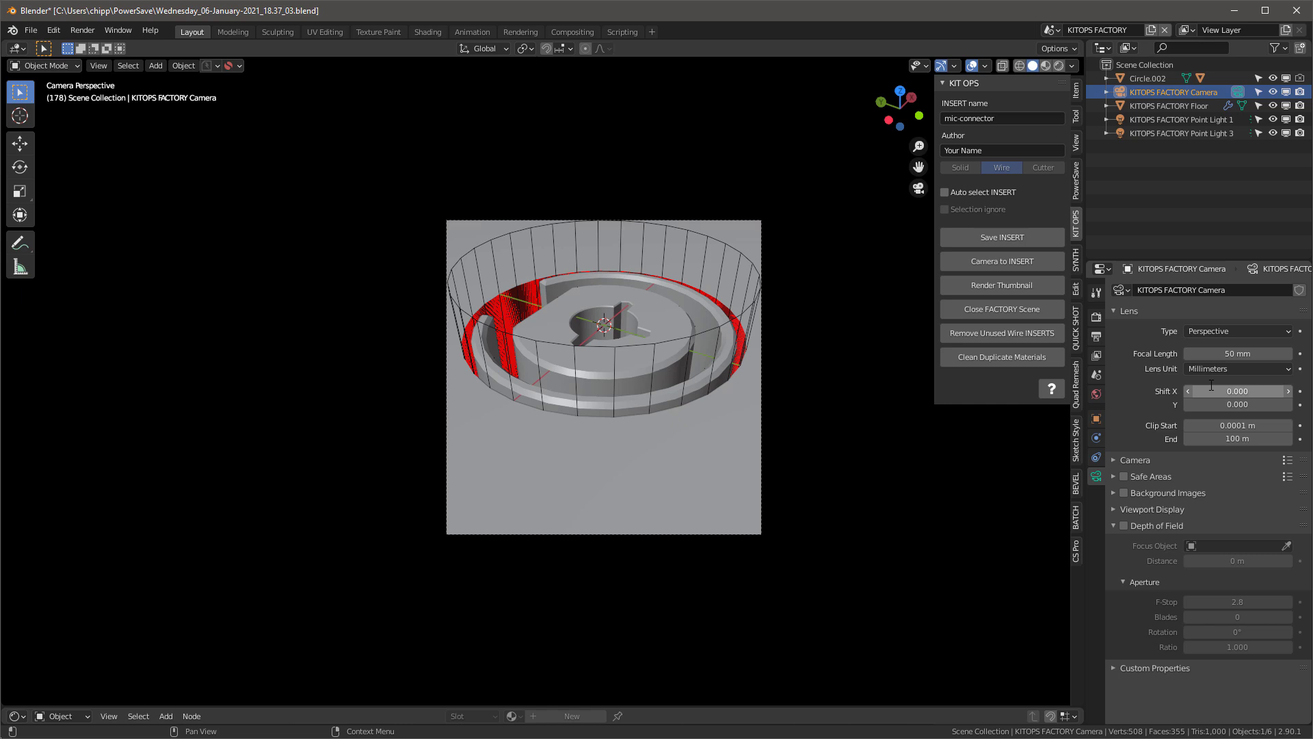
# Render the mic-connector thumbnail and close the render window
pyautogui.rightClick(633, 388)
pyautogui.click(634, 388)
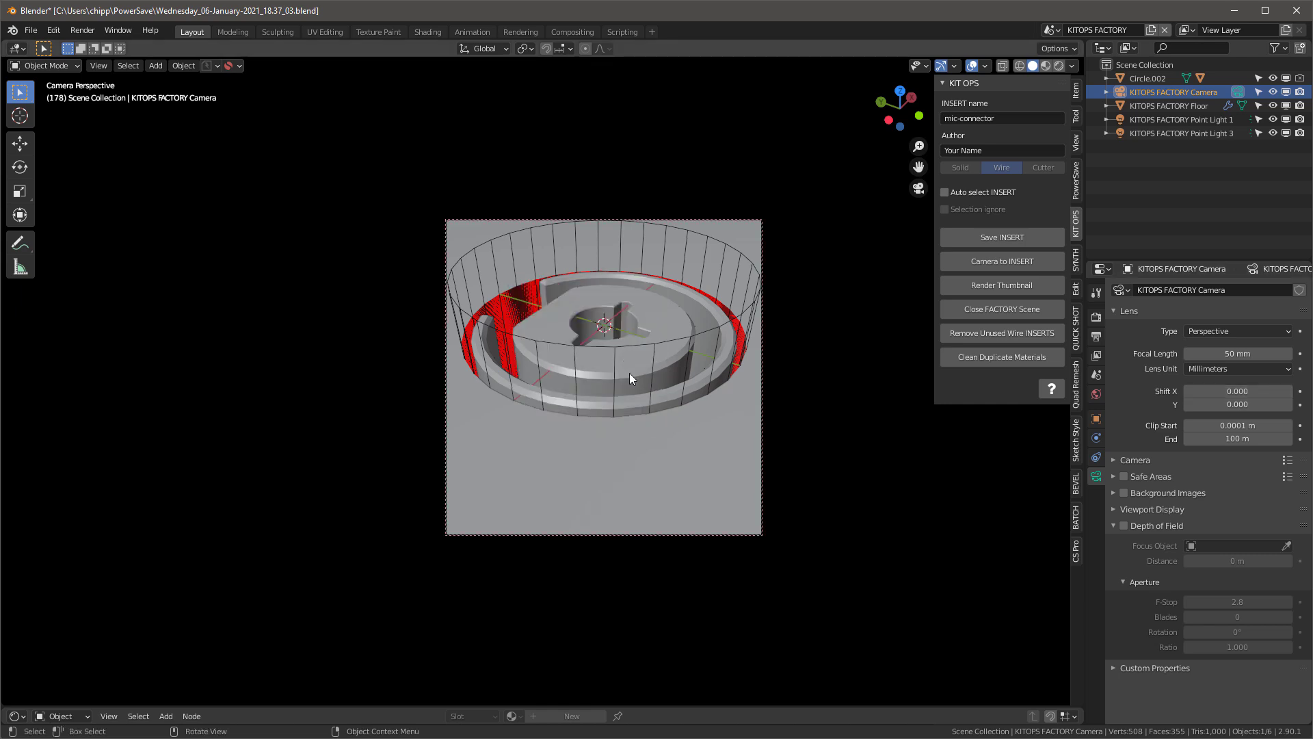
pyautogui.scroll(1, 628, 381)
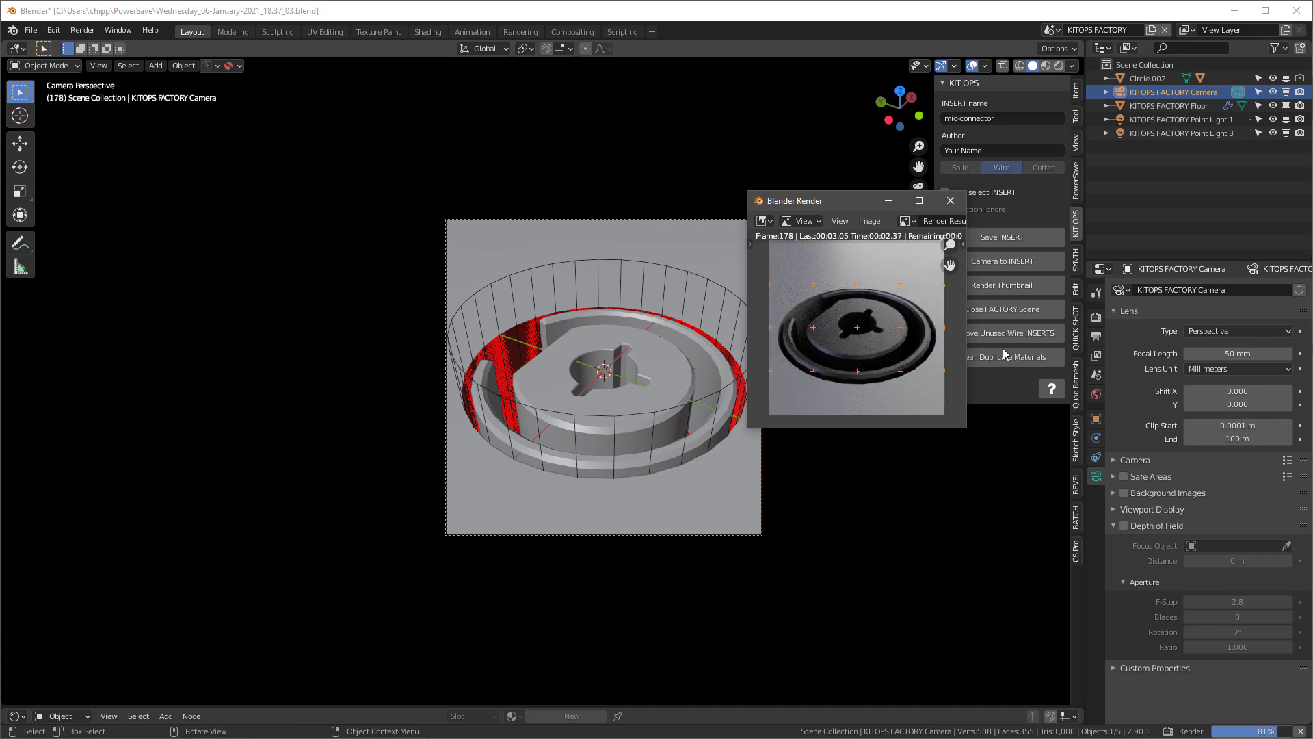
pyautogui.click(950, 201)
# Close the factory scene and view the textured interface's front panel with the IN 1L jack
pyautogui.click(1007, 285)
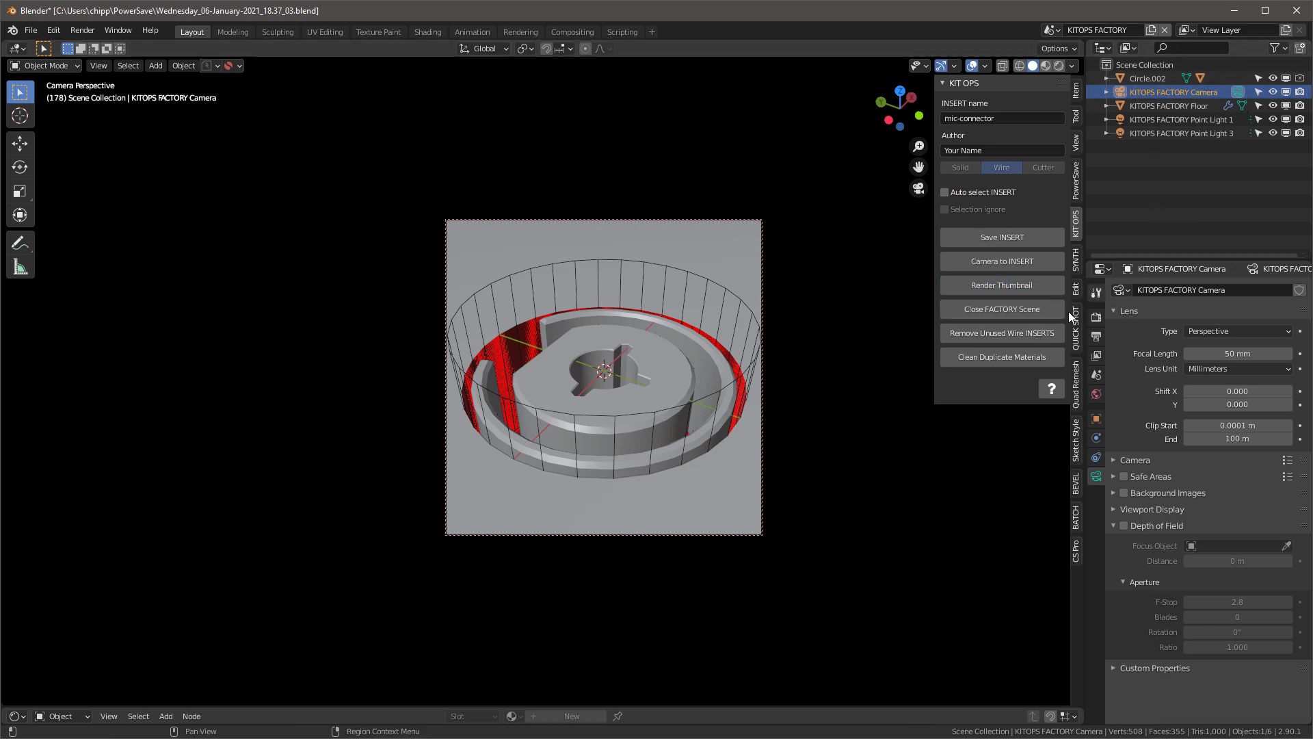
pyautogui.click(1018, 308)
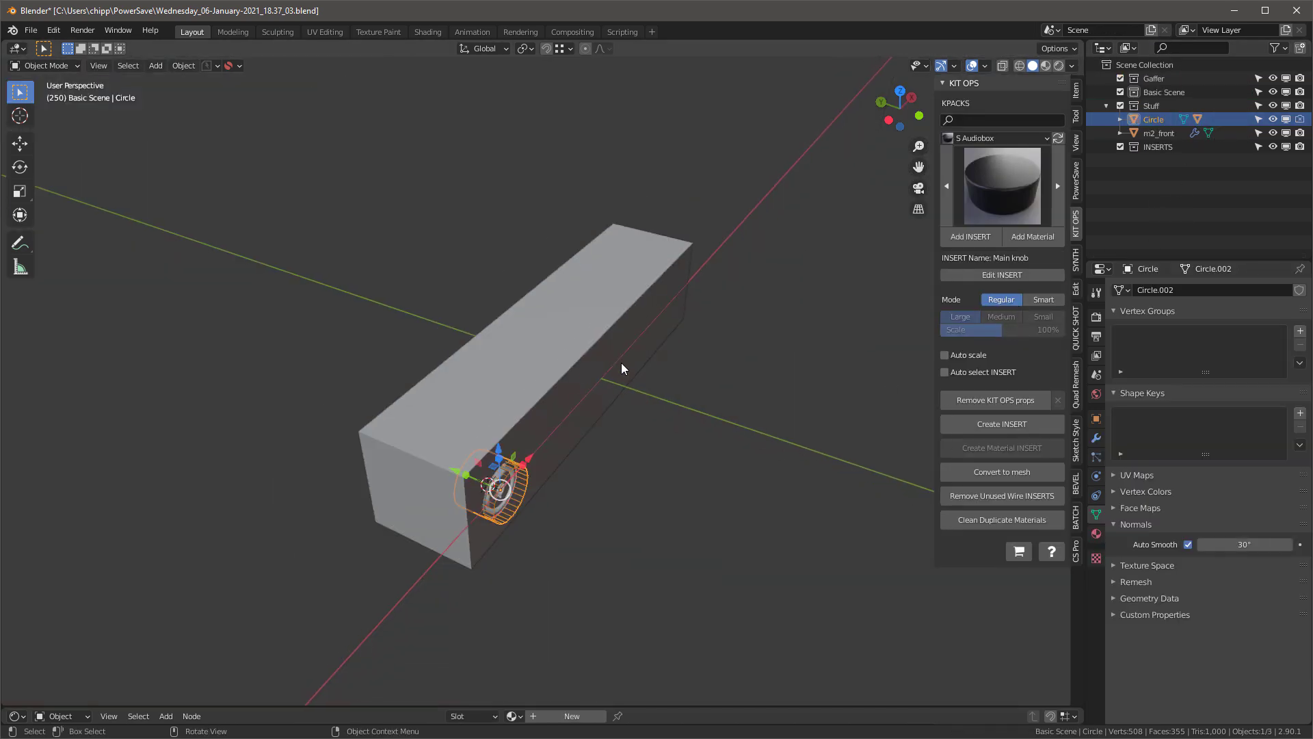
pyautogui.scroll(5, 526, 479)
pyautogui.press('z')
pyautogui.moveTo(601, 410)
pyautogui.mouseDown(button='middle')
pyautogui.moveTo(531, 364)
pyautogui.moveTo(608, 359)
pyautogui.moveTo(427, 410)
pyautogui.mouseUp(button='middle')
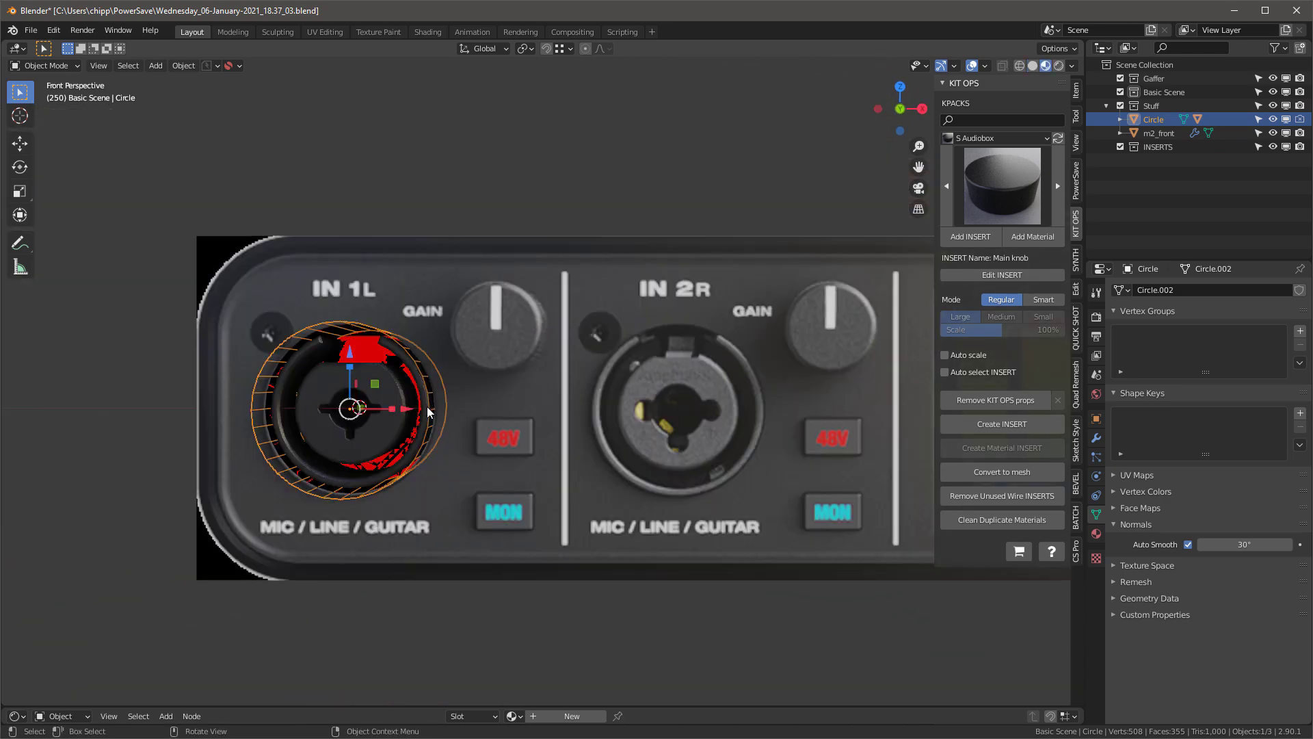